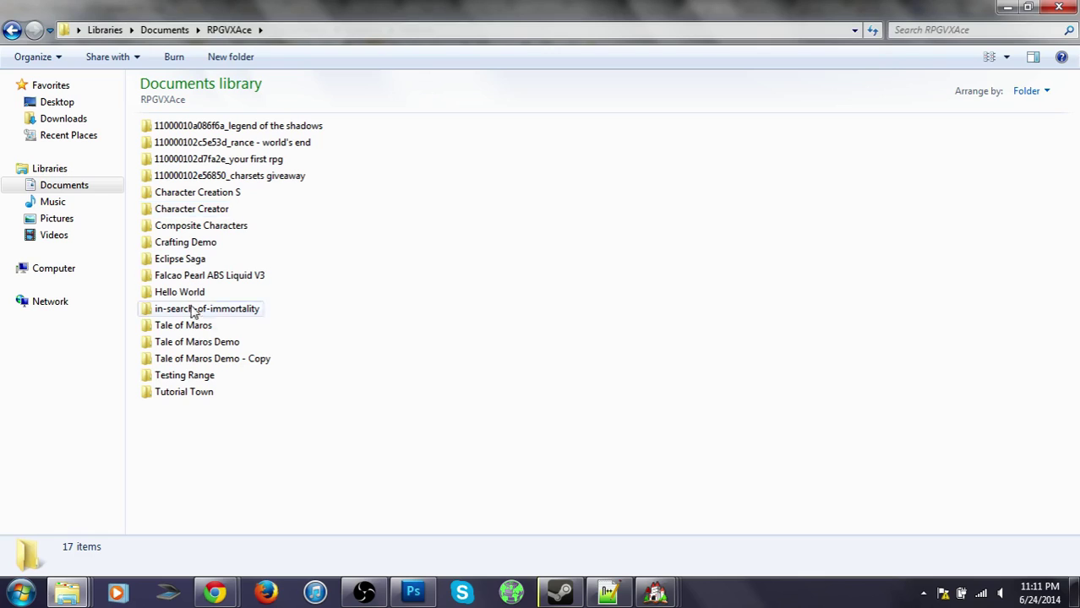
Step: Open the Graphics\System folder of the "Tale of Maros Demo - Copy" project
{"action": "double_click", "coordinate": [197, 358]}
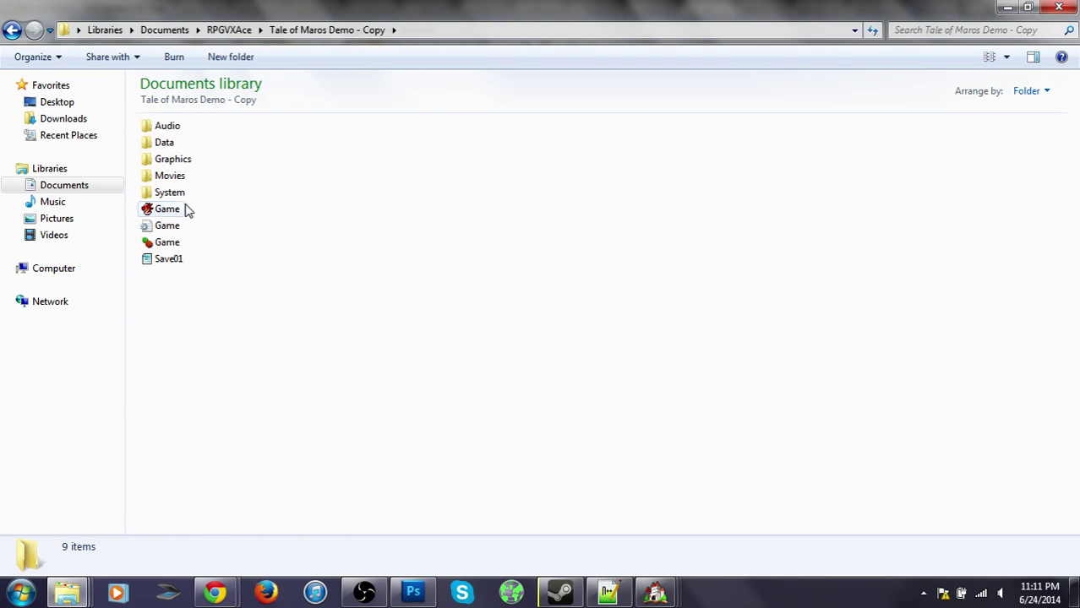
{"action": "double_click", "coordinate": [173, 160]}
{"action": "double_click", "coordinate": [167, 261]}
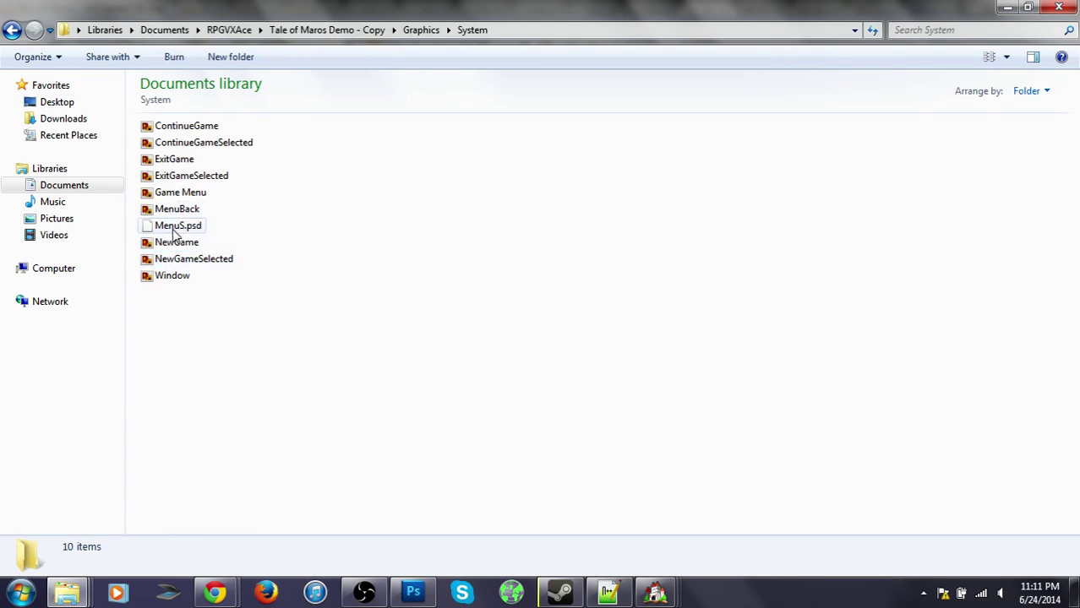
Step: Select the MenuBack and Window images together and copy them
{"action": "left_click", "coordinate": [193, 210]}
{"action": "left_click", "coordinate": [185, 192]}
{"action": "left_click", "coordinate": [182, 211]}
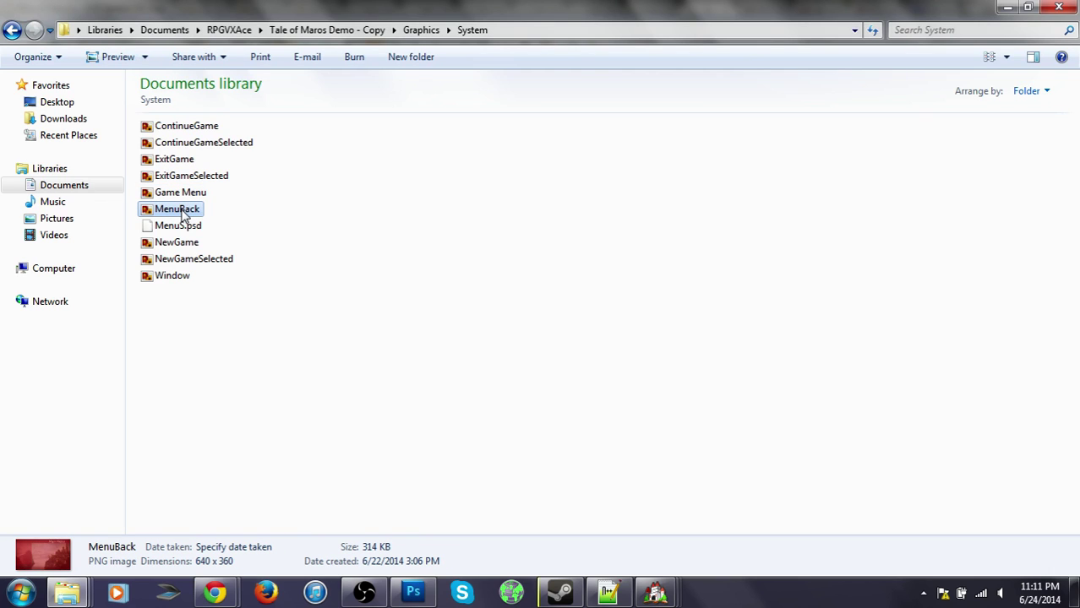
{"action": "left_click", "coordinate": [181, 276]}
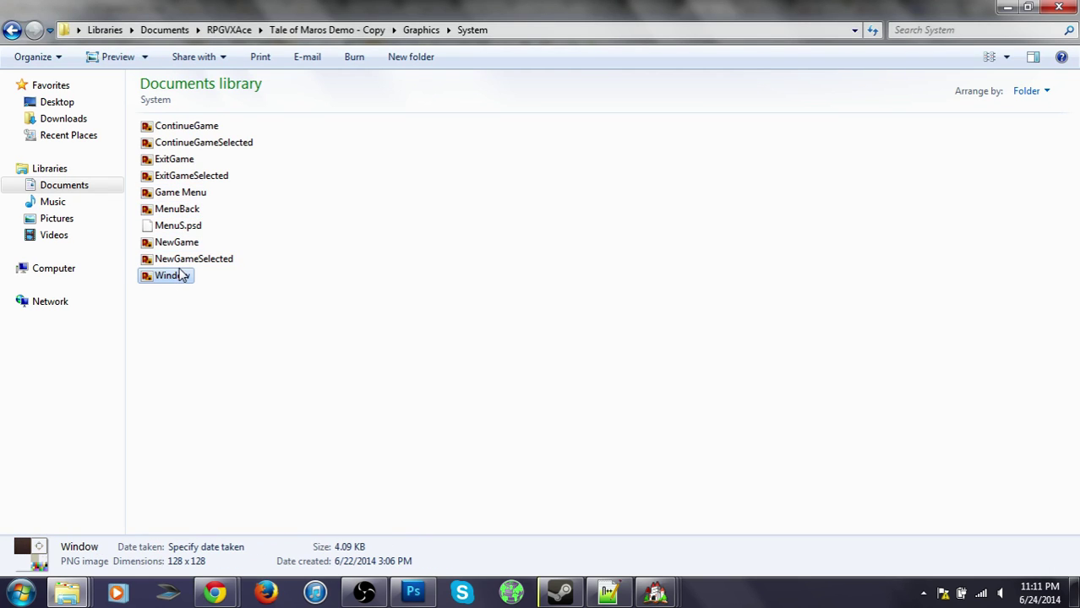
{"action": "mouse_move", "coordinate": [178, 217]}
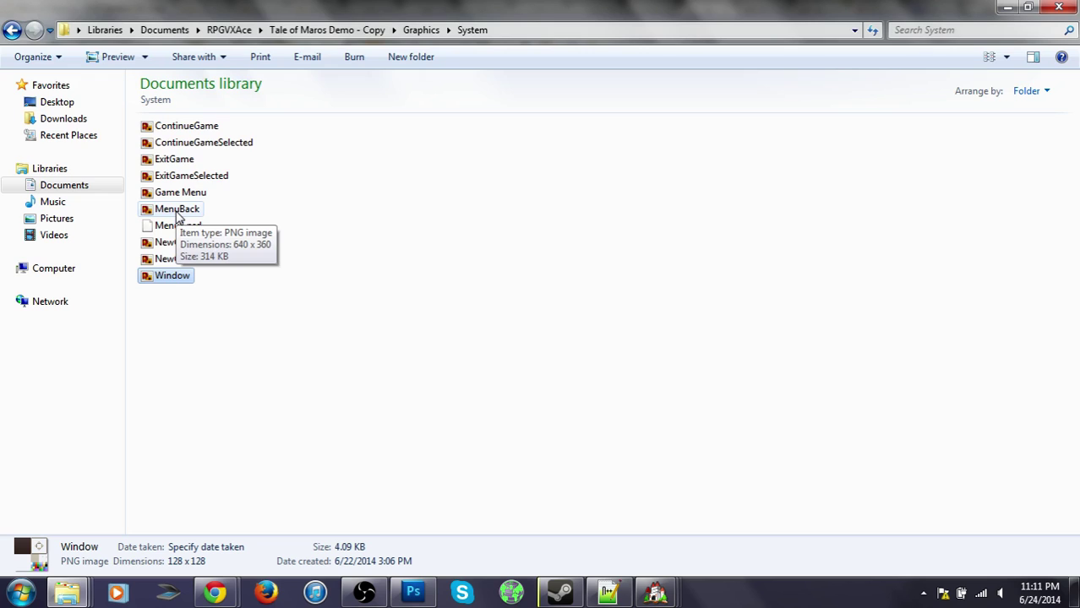
{"action": "left_click", "coordinate": [179, 212]}
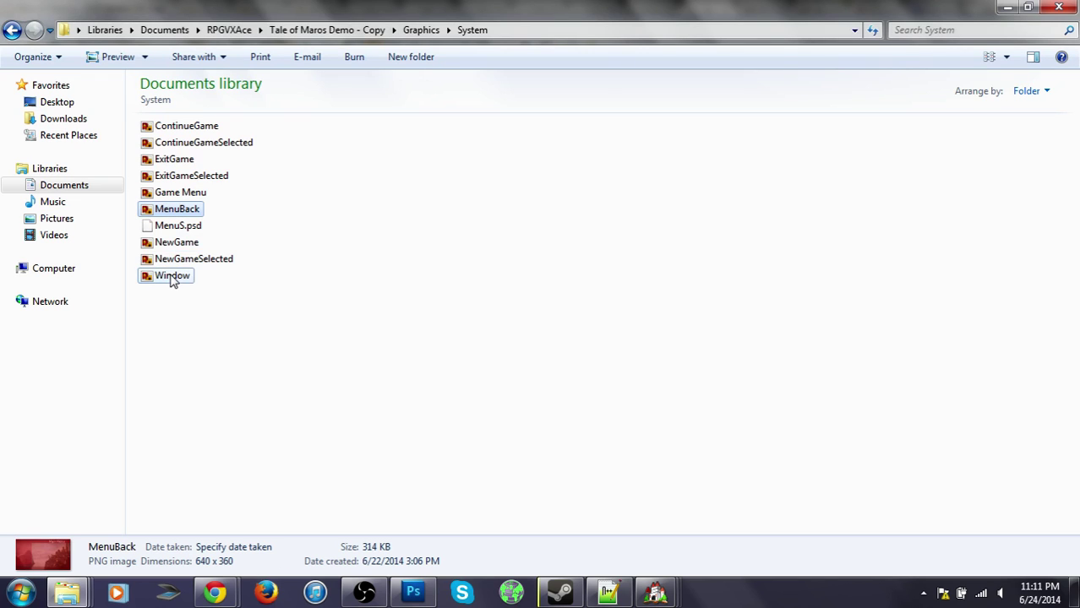
{"action": "left_click", "coordinate": [173, 278], "text": "ctrl"}
{"action": "mouse_move", "coordinate": [179, 282]}
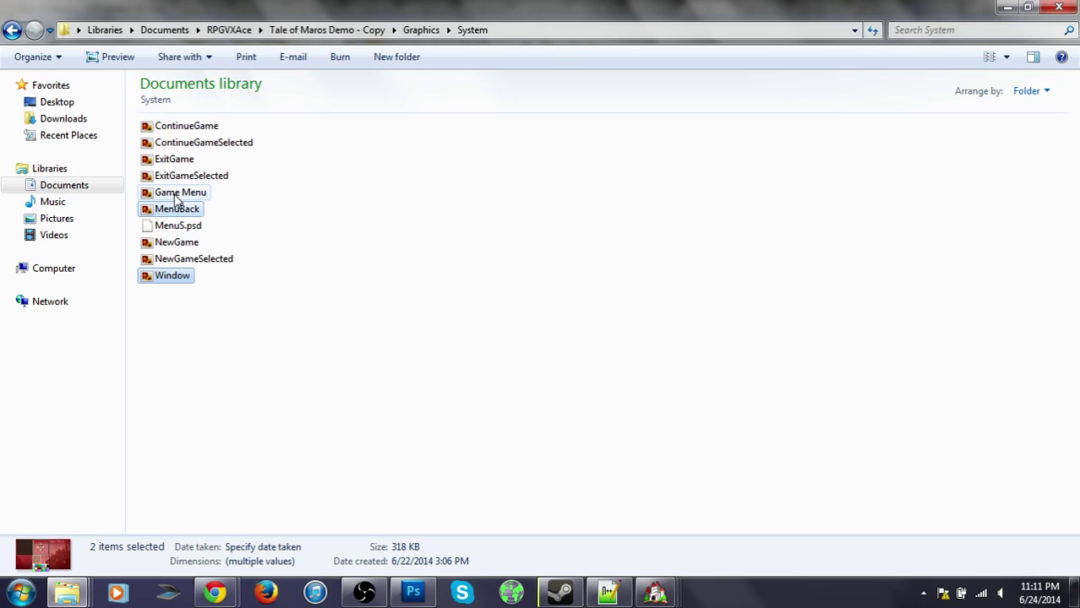
Step: Switch to the open folder window of the Tale of Maros project and go to its Graphics folder
{"action": "left_click", "coordinate": [12, 31]}
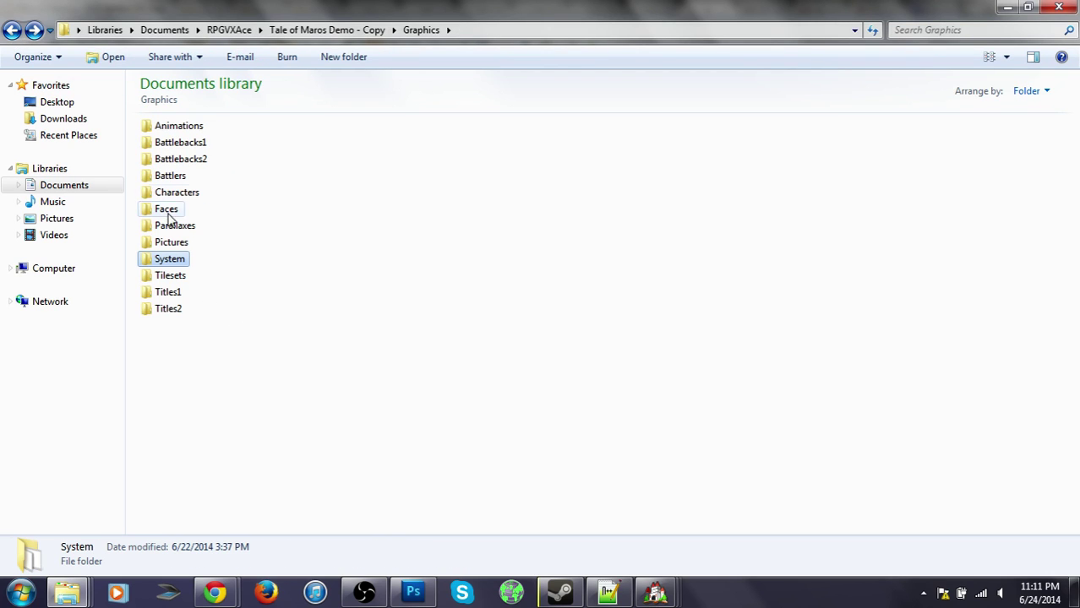
{"action": "left_click", "coordinate": [34, 30]}
{"action": "mouse_move", "coordinate": [68, 591]}
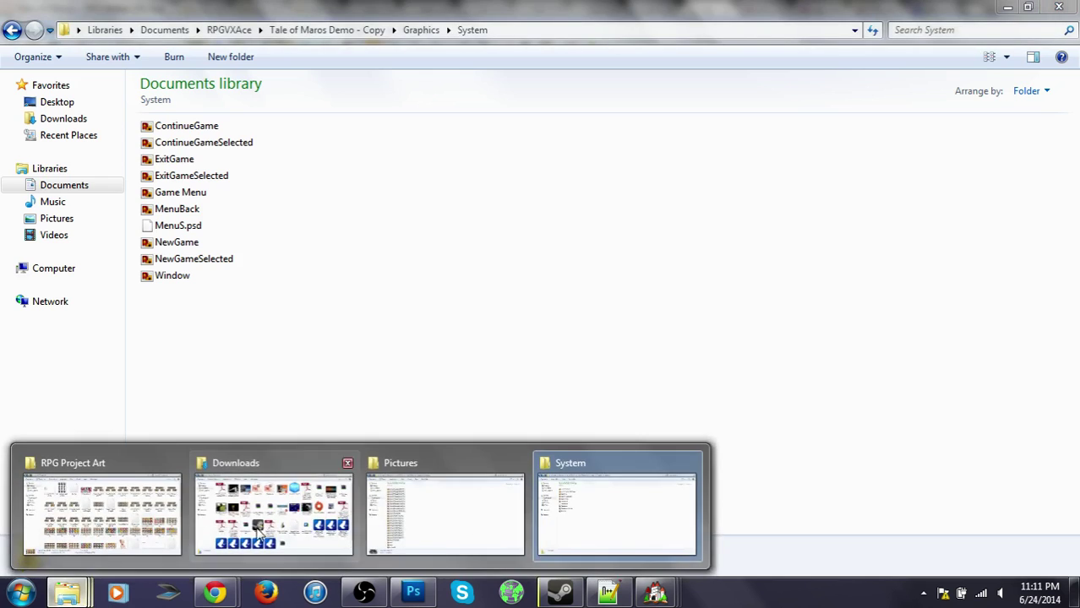
{"action": "left_click", "coordinate": [402, 514]}
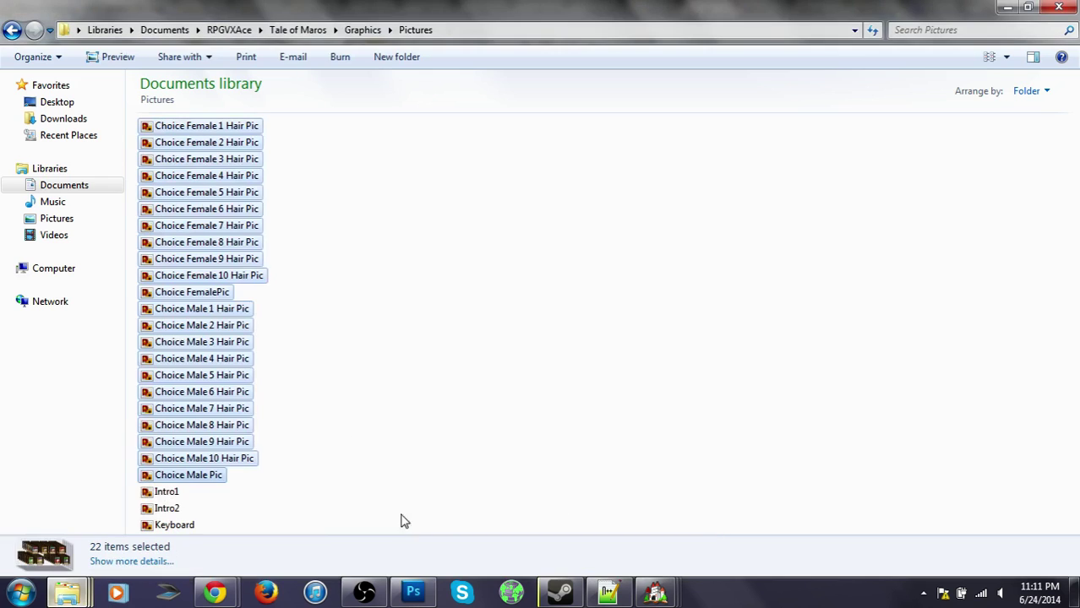
{"action": "left_click", "coordinate": [12, 31]}
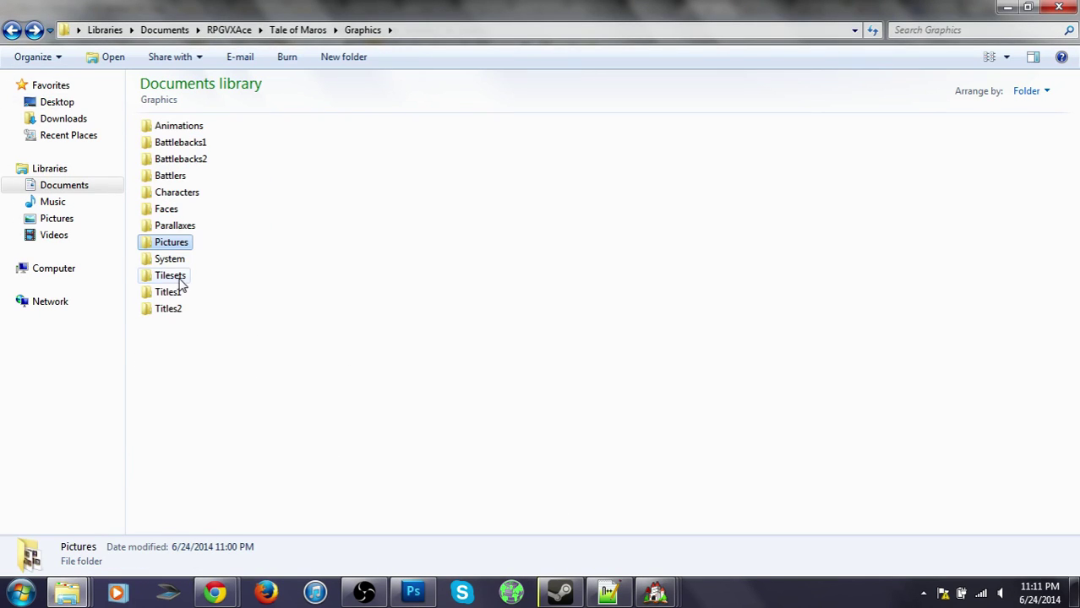
{"action": "key", "text": "Down"}
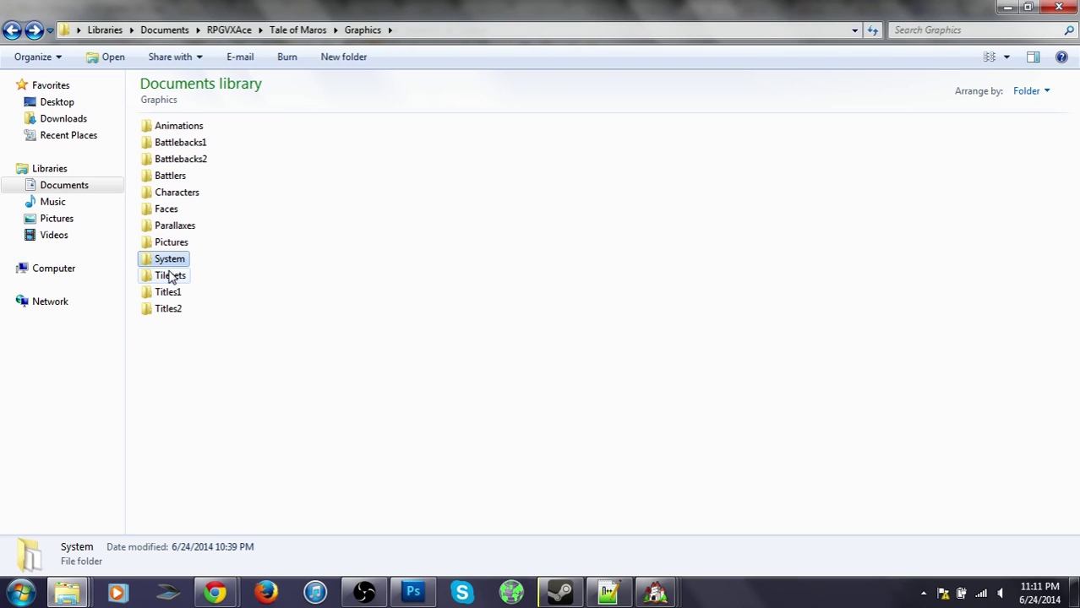
{"action": "left_click", "coordinate": [168, 279]}
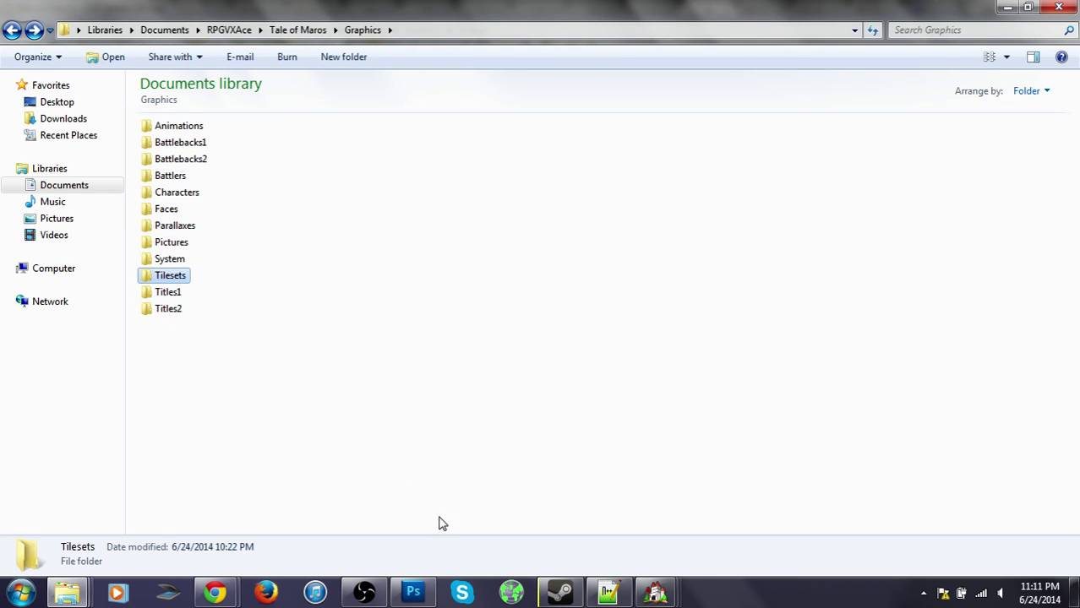
Step: Switch to Photoshop and create a new 640 x 360 pixel document at 72 pixels/inch with a white background
{"action": "left_click", "coordinate": [413, 593]}
{"action": "left_click", "coordinate": [47, 14]}
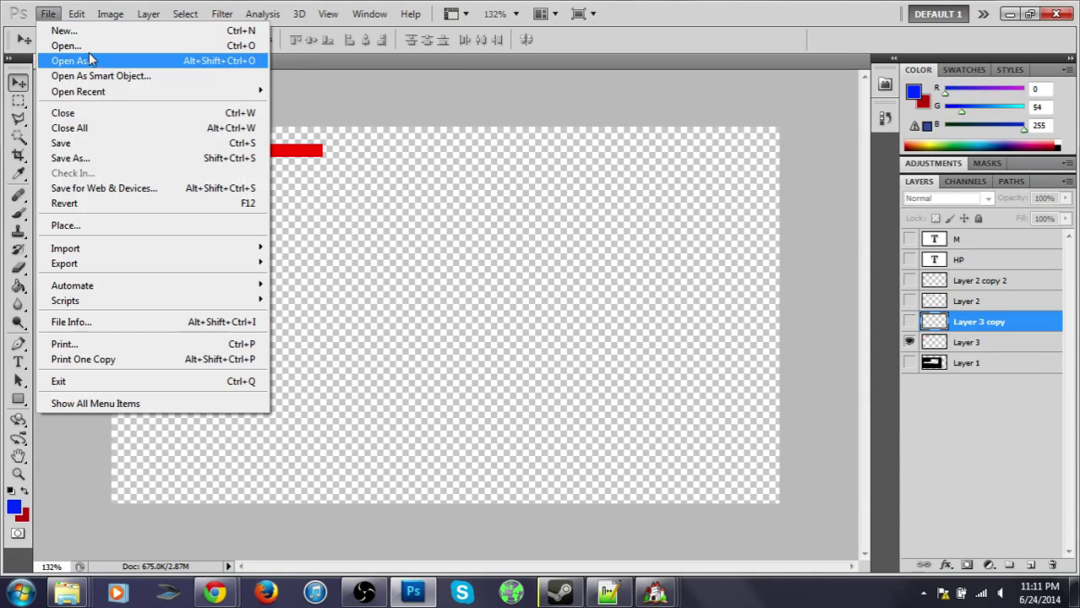
{"action": "key", "text": "Escape"}
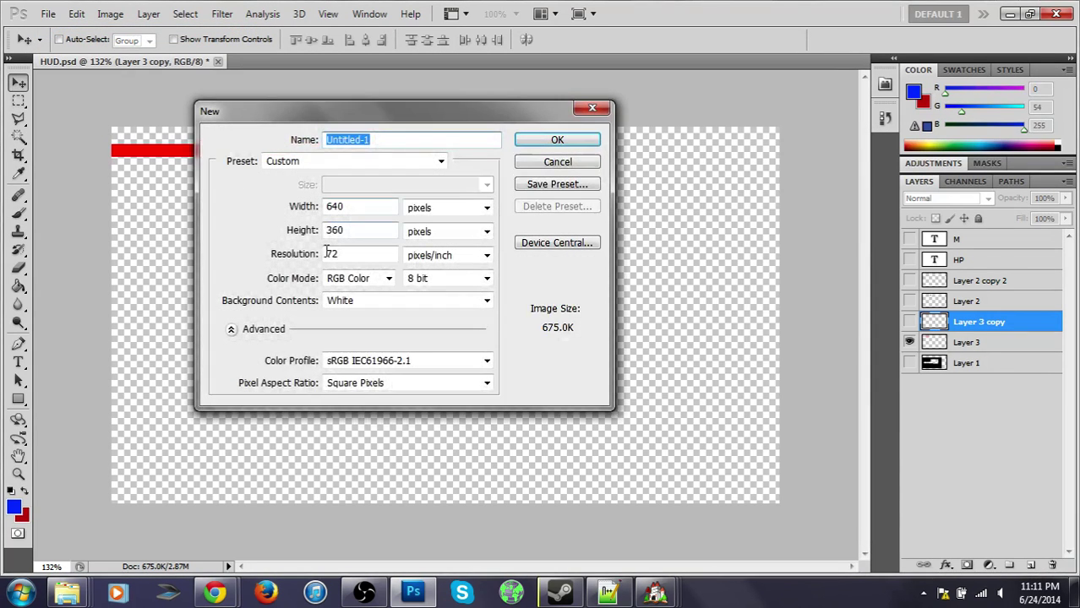
{"action": "left_click", "coordinate": [558, 140]}
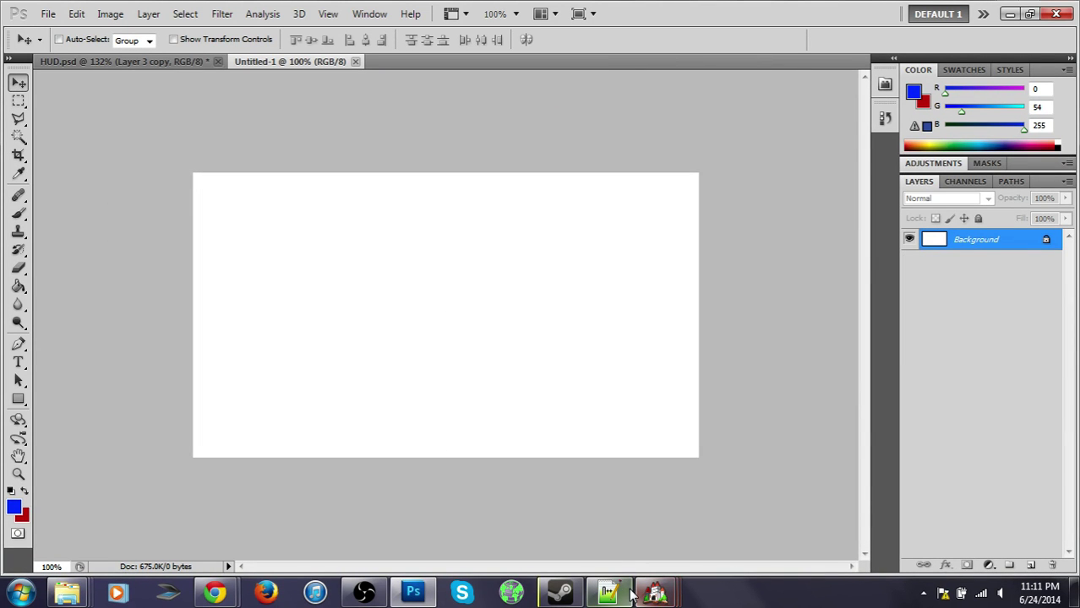
Step: Paste the copied MenuBack and Window images into the Graphics\System folder of the Tale of Maros project
{"action": "mouse_move", "coordinate": [655, 592]}
{"action": "left_click", "coordinate": [766, 507]}
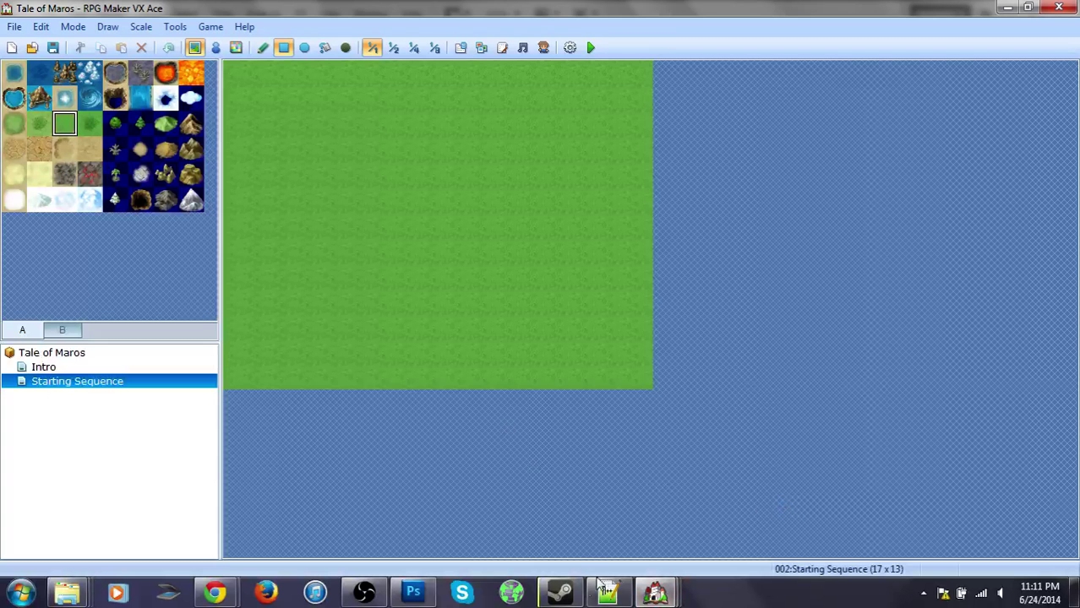
{"action": "mouse_move", "coordinate": [66, 591]}
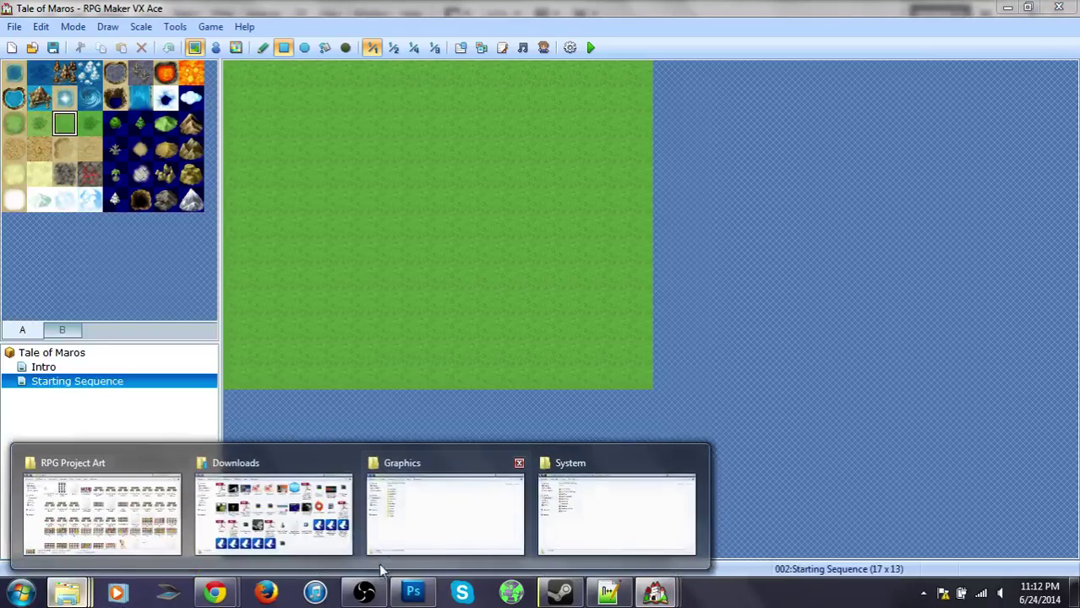
{"action": "left_click", "coordinate": [604, 511]}
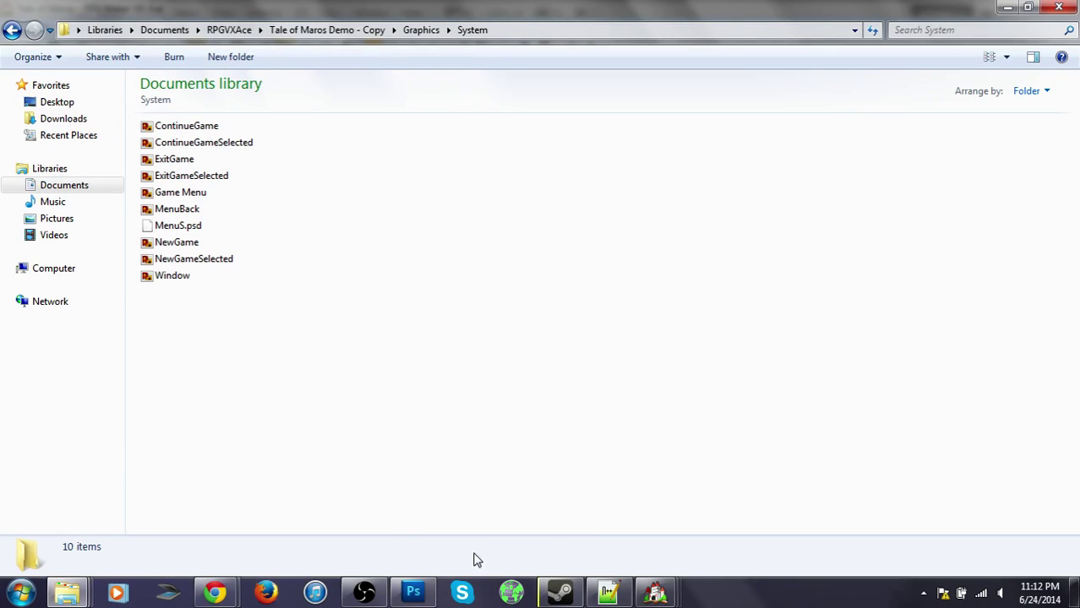
{"action": "mouse_move", "coordinate": [67, 591]}
{"action": "left_click", "coordinate": [391, 502]}
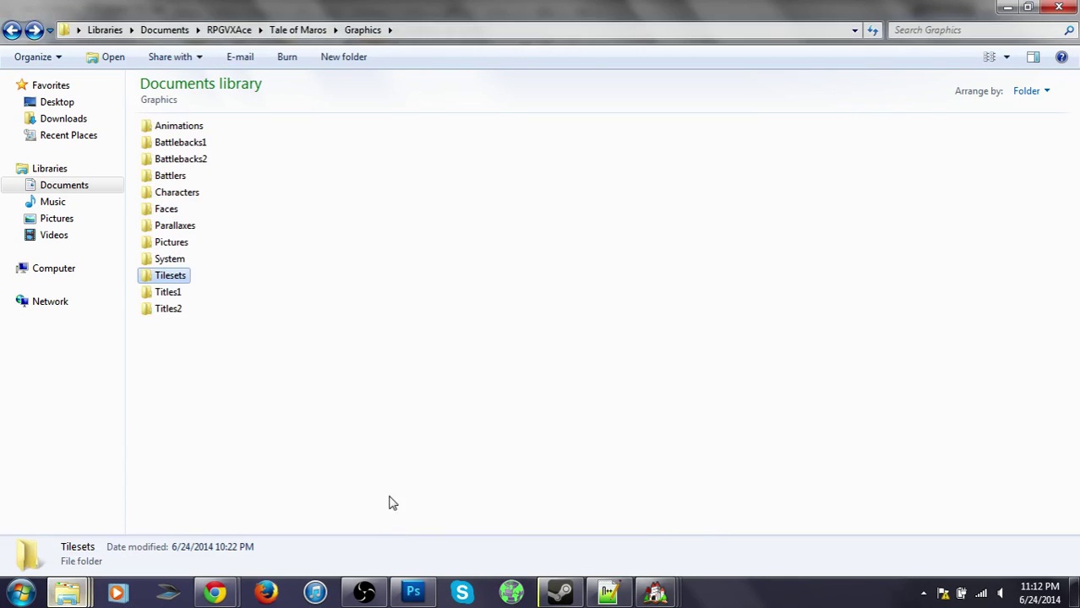
{"action": "double_click", "coordinate": [169, 258]}
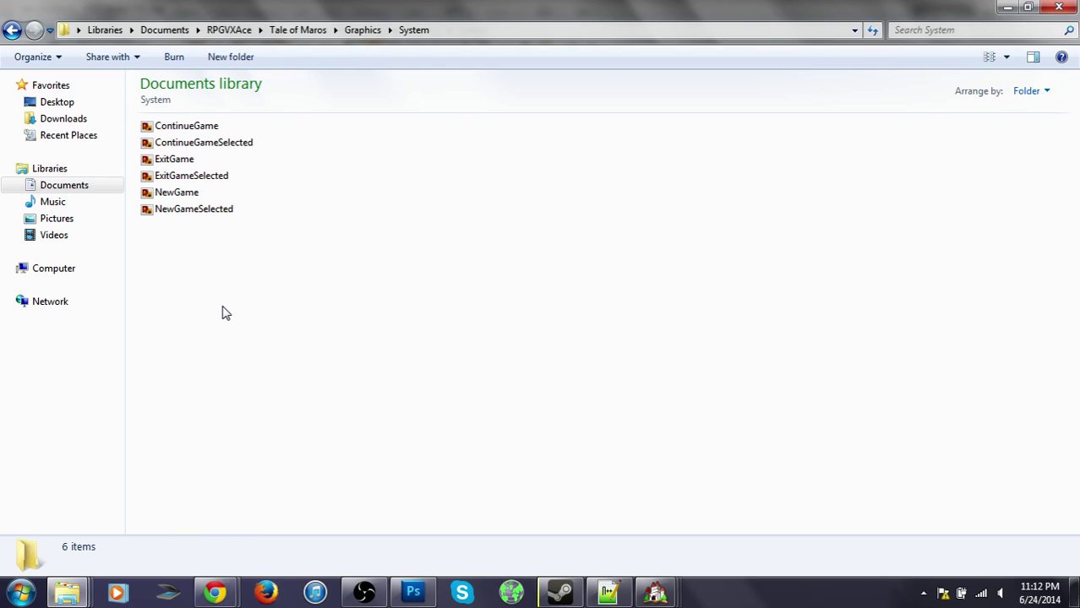
{"action": "key", "text": "ctrl+v"}
{"action": "left_click", "coordinate": [261, 330]}
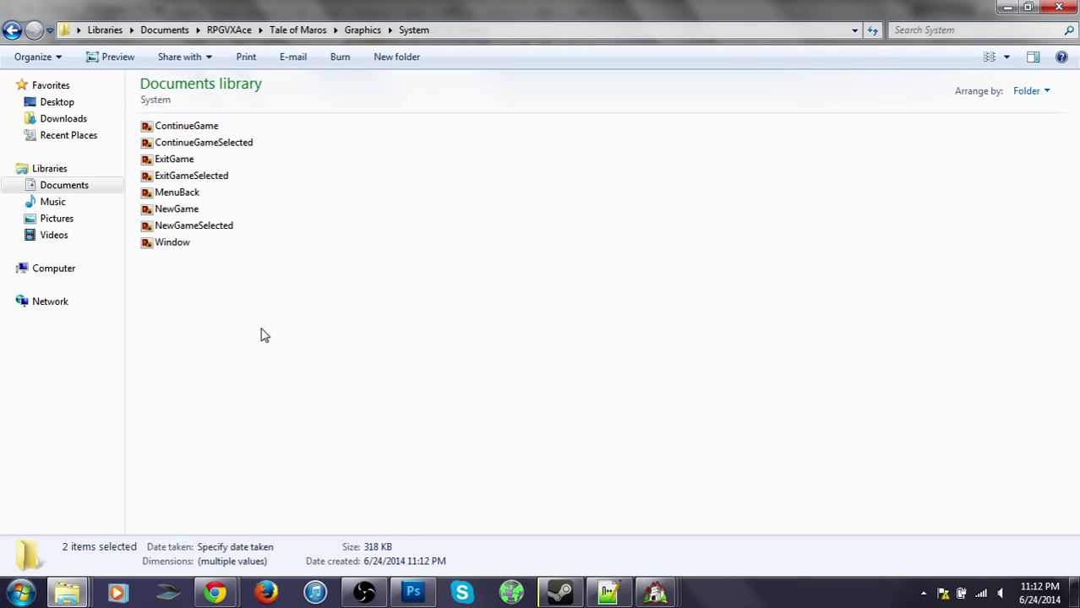
Step: Check the pasted Window image in the System folder and return to the Graphics folder
{"action": "left_click", "coordinate": [177, 243]}
{"action": "left_click", "coordinate": [177, 211]}
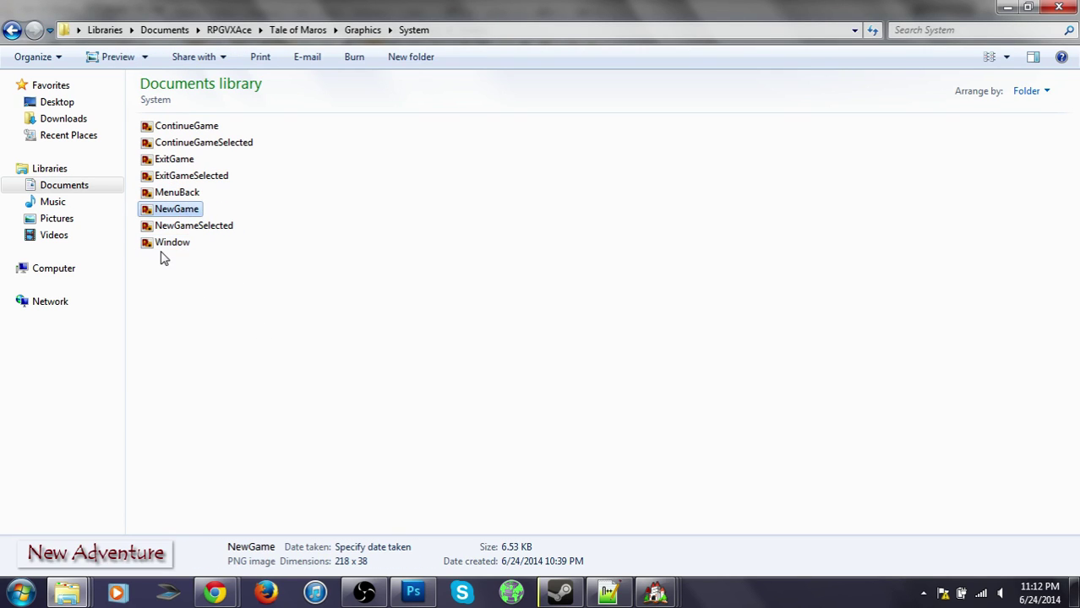
{"action": "left_click", "coordinate": [166, 244]}
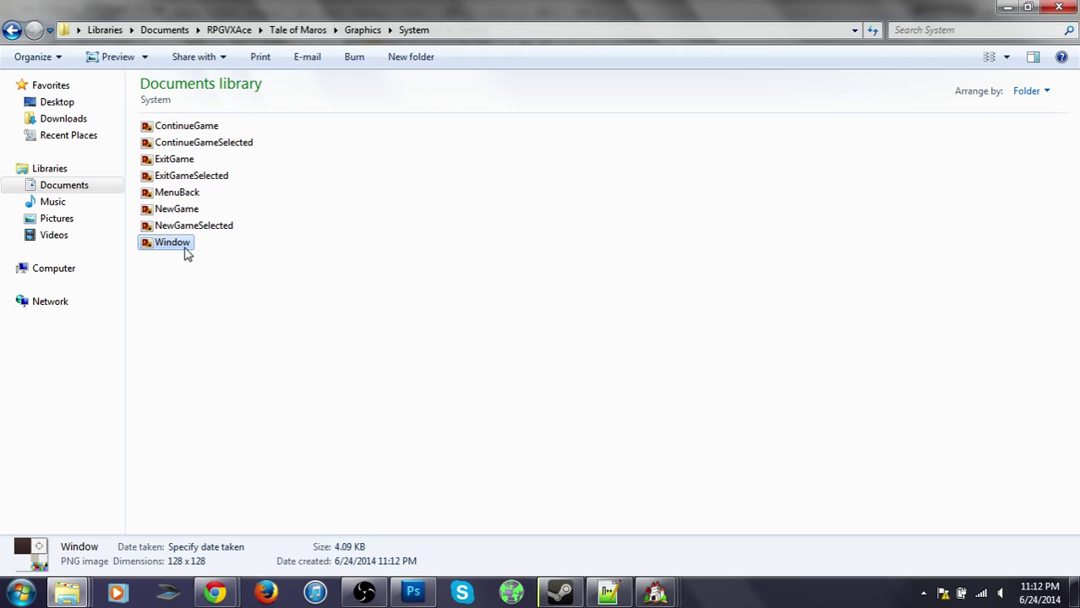
{"action": "left_click", "coordinate": [11, 31]}
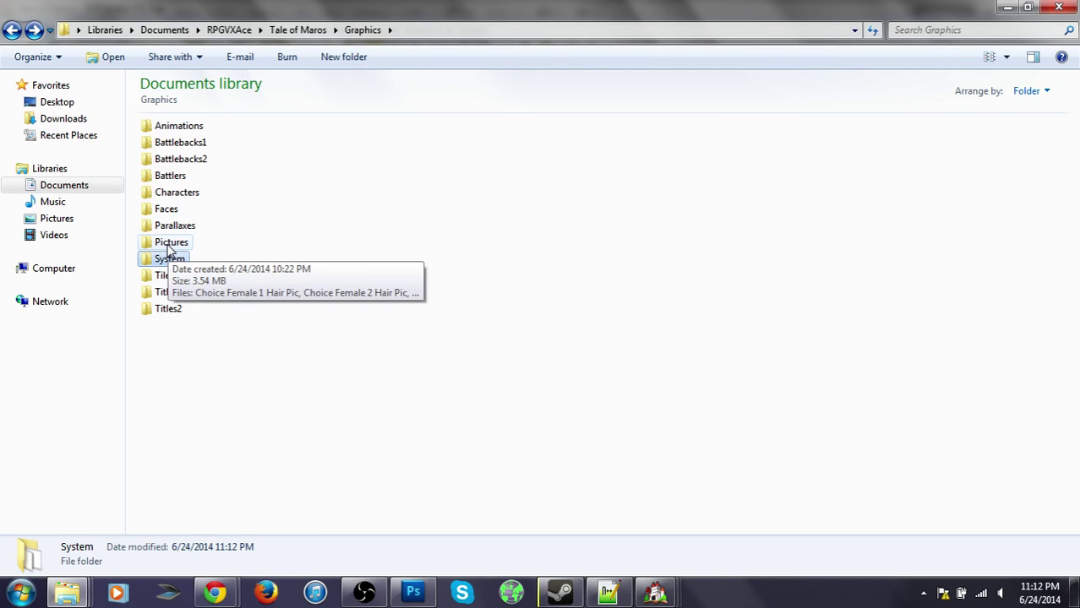
Step: Switch to the Chrome window with the Twitch dashboard and check the broadcast chat
{"action": "mouse_move", "coordinate": [654, 593]}
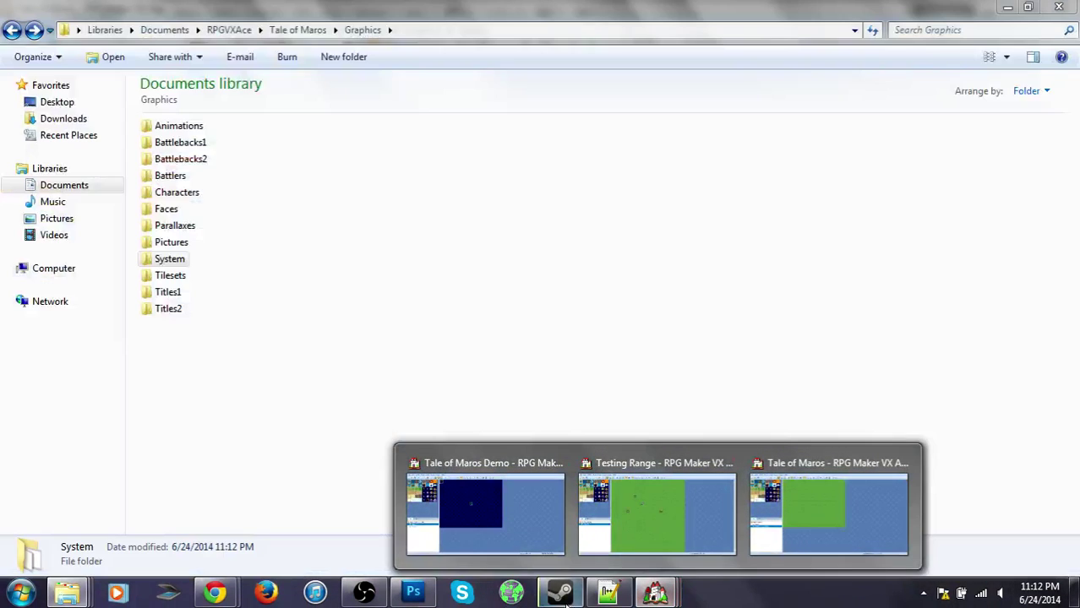
{"action": "mouse_move", "coordinate": [215, 593]}
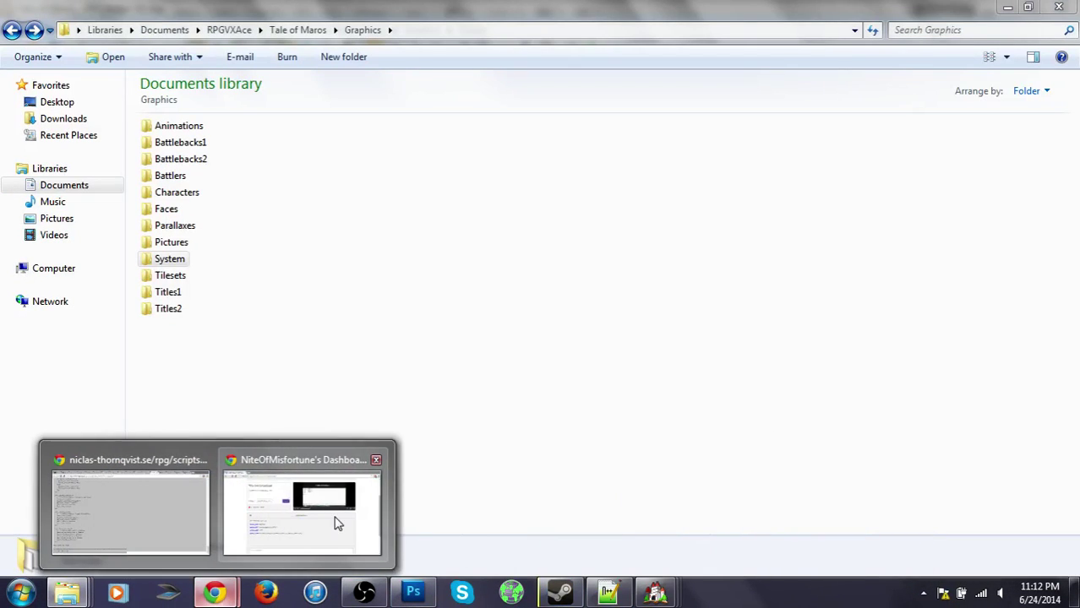
{"action": "left_click", "coordinate": [307, 549]}
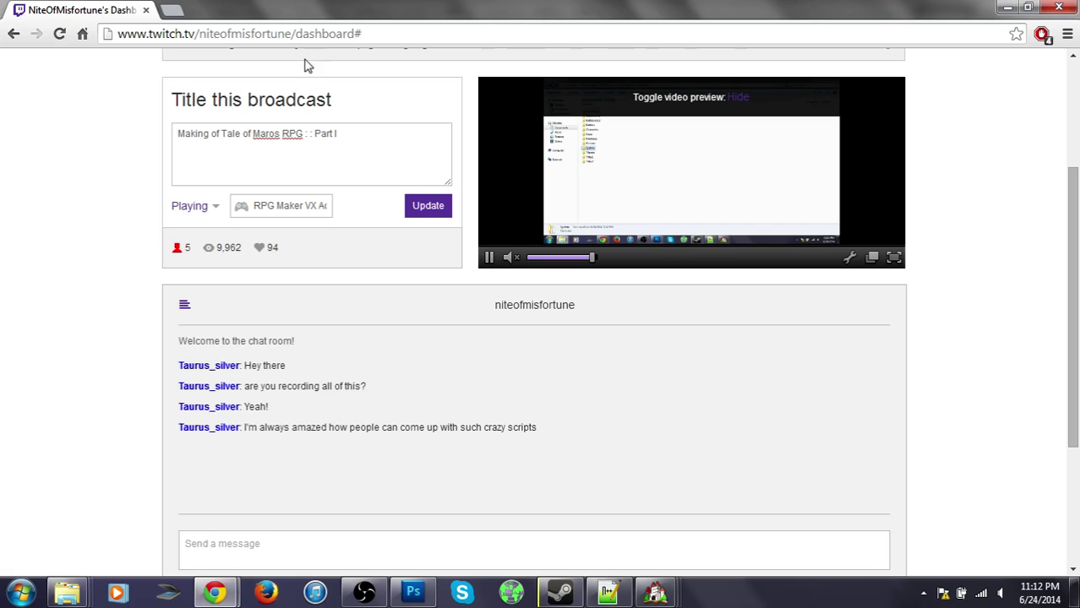
Step: Open the HE Main Menu forum topic in the other Chrome window and examine its Menu Scene screenshots
{"action": "mouse_move", "coordinate": [216, 593]}
{"action": "left_click", "coordinate": [133, 547]}
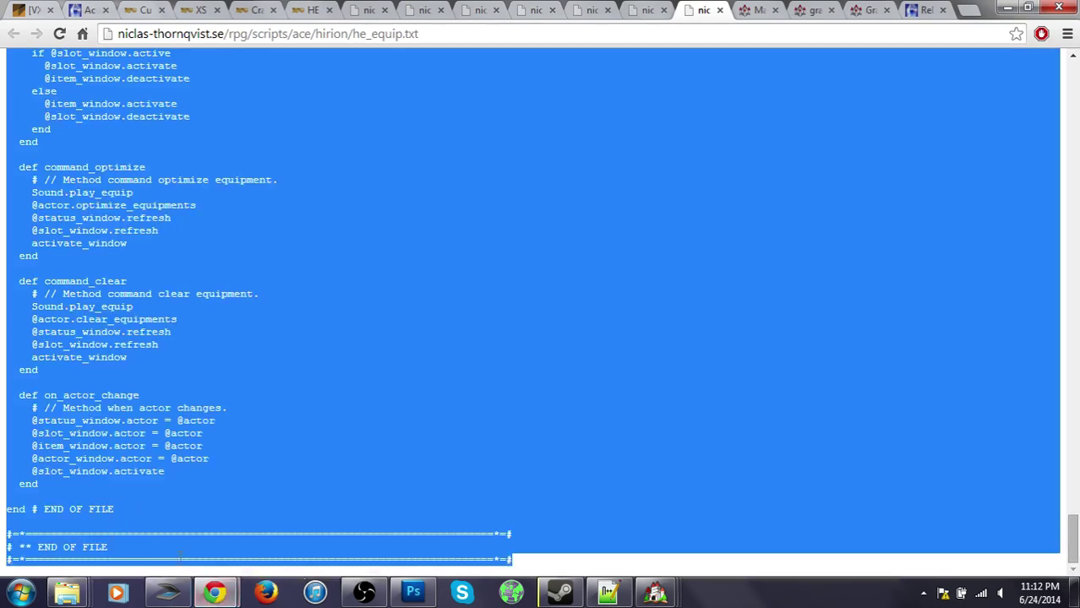
{"action": "left_click", "coordinate": [251, 10]}
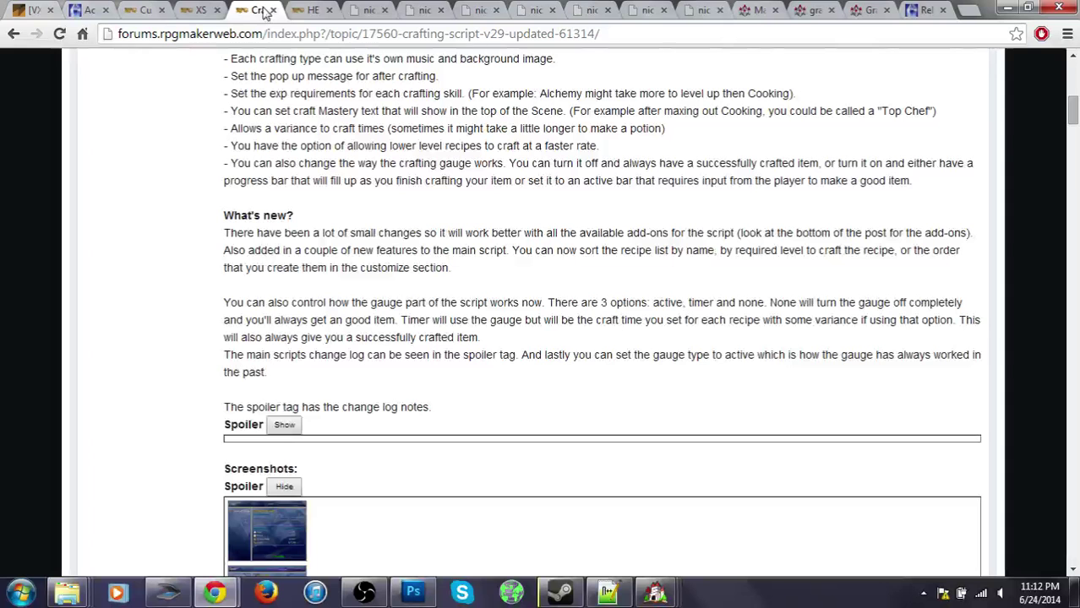
{"action": "left_click", "coordinate": [306, 10]}
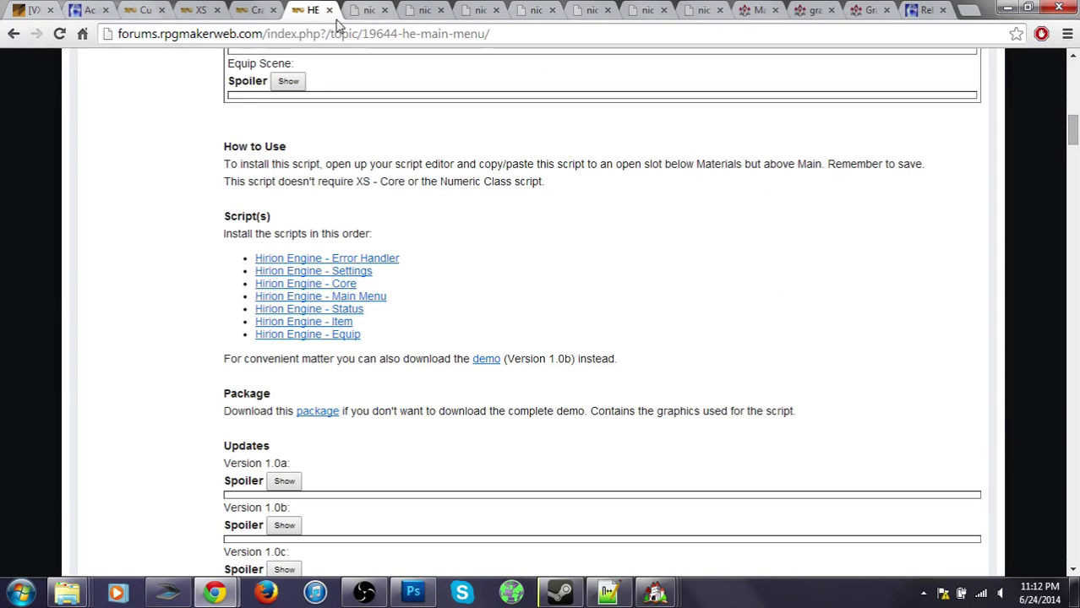
{"action": "scroll", "coordinate": [385, 375], "scroll_direction": "up", "scroll_amount": 2}
{"action": "left_click", "coordinate": [287, 186]}
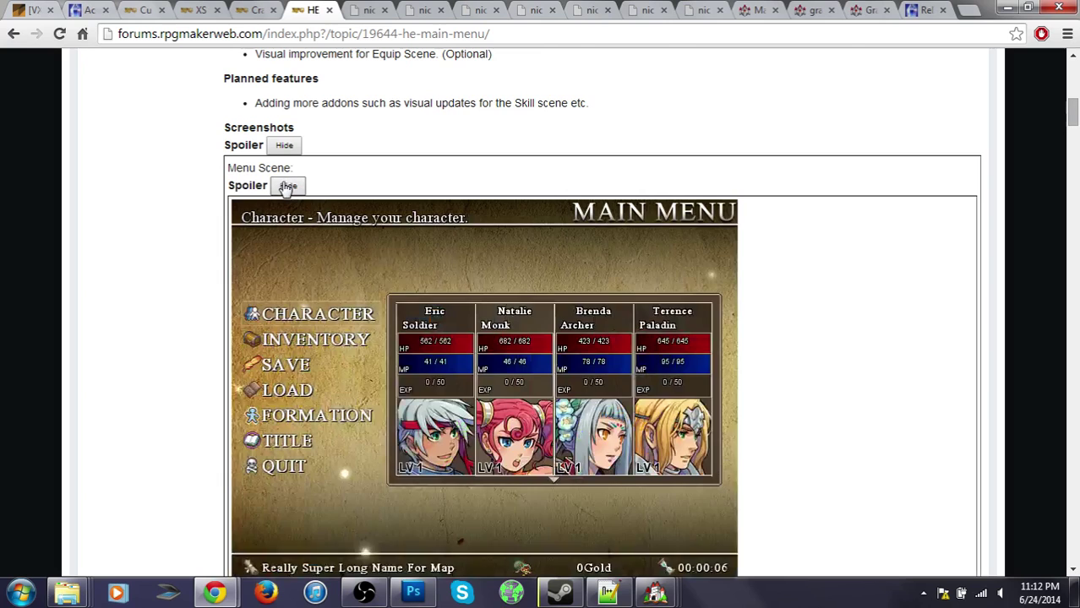
{"action": "scroll", "coordinate": [357, 398], "scroll_direction": "down", "scroll_amount": 1}
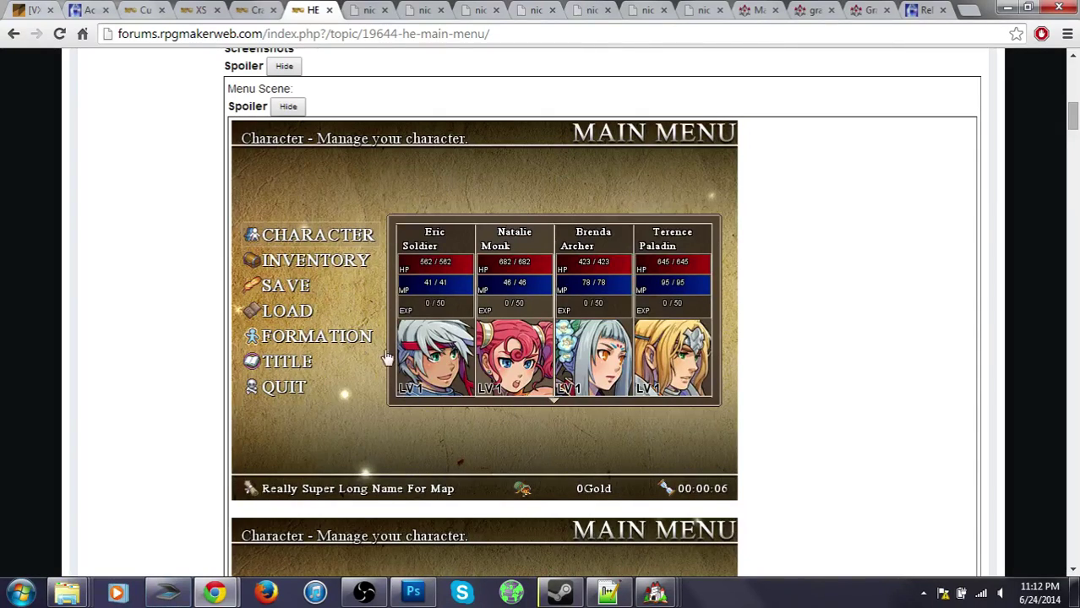
Step: Switch to RPG Maker VX Ace and delete the particle setup block from Scene_Menu's start method in the Main Menu script
{"action": "left_click", "coordinate": [758, 526]}
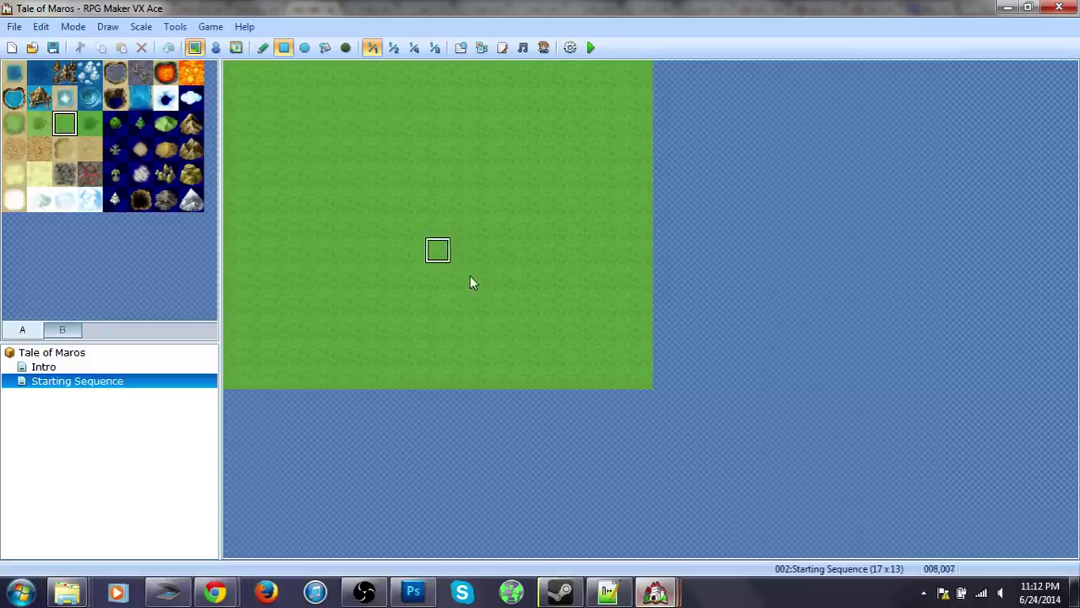
{"action": "left_click", "coordinate": [502, 47]}
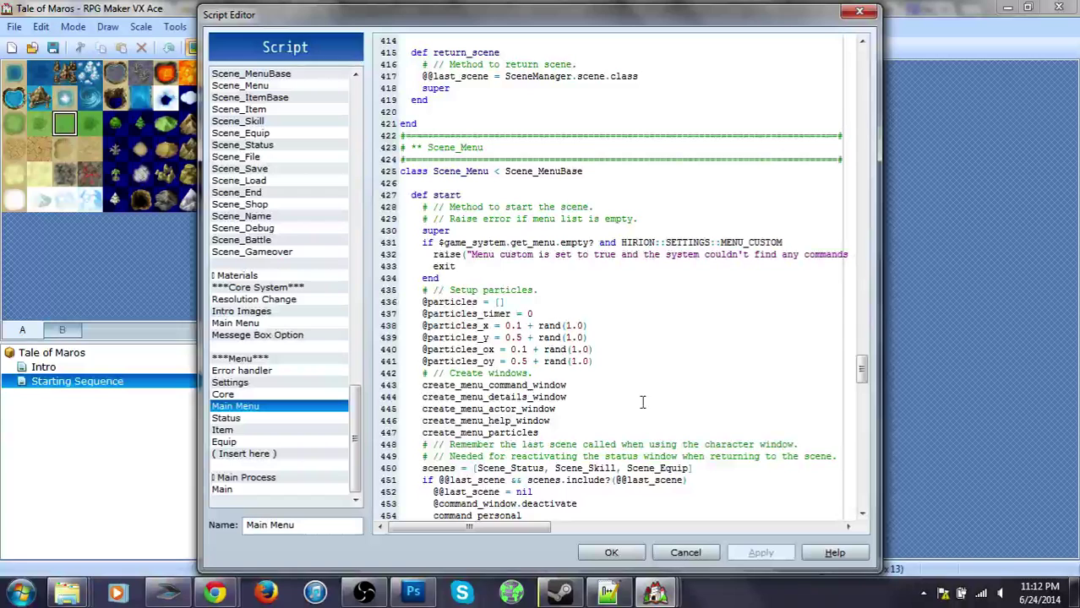
{"action": "left_click_drag", "start_coordinate": [598, 365], "coordinate": [416, 291]}
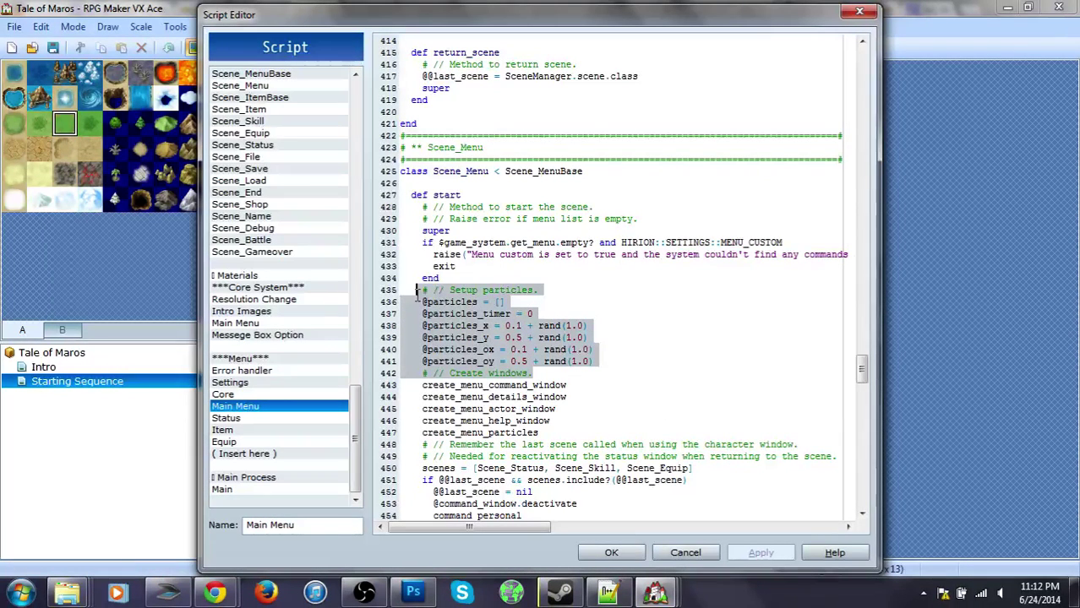
{"action": "left_click_drag", "start_coordinate": [596, 362], "coordinate": [379, 296]}
{"action": "key", "text": "Delete"}
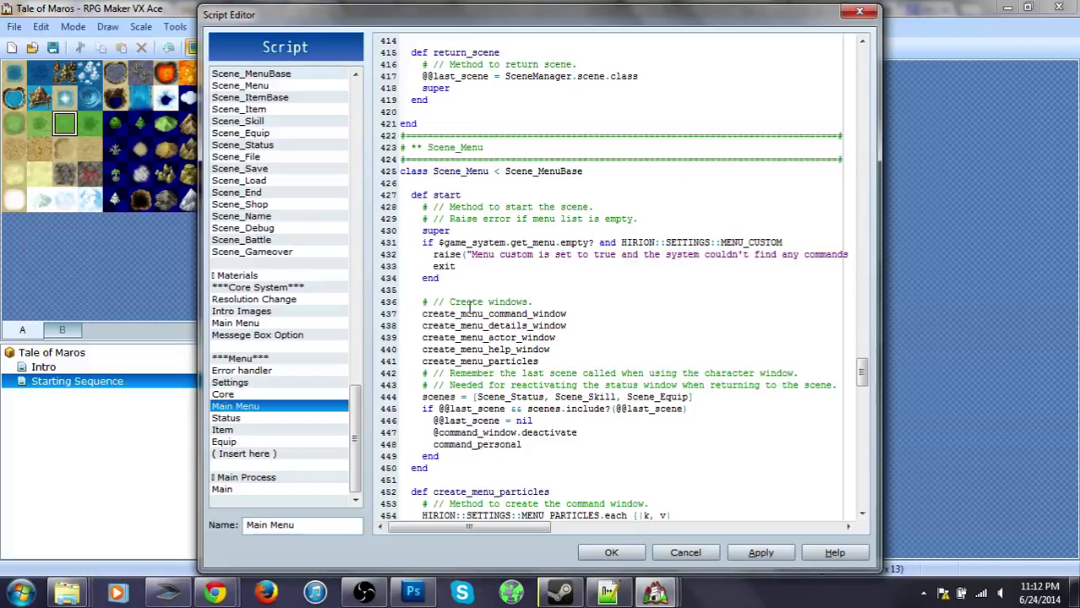
Step: Find "particles" in the Main Menu script and delete the create_menu_particles call line from the start method
{"action": "key", "text": "ctrl+f"}
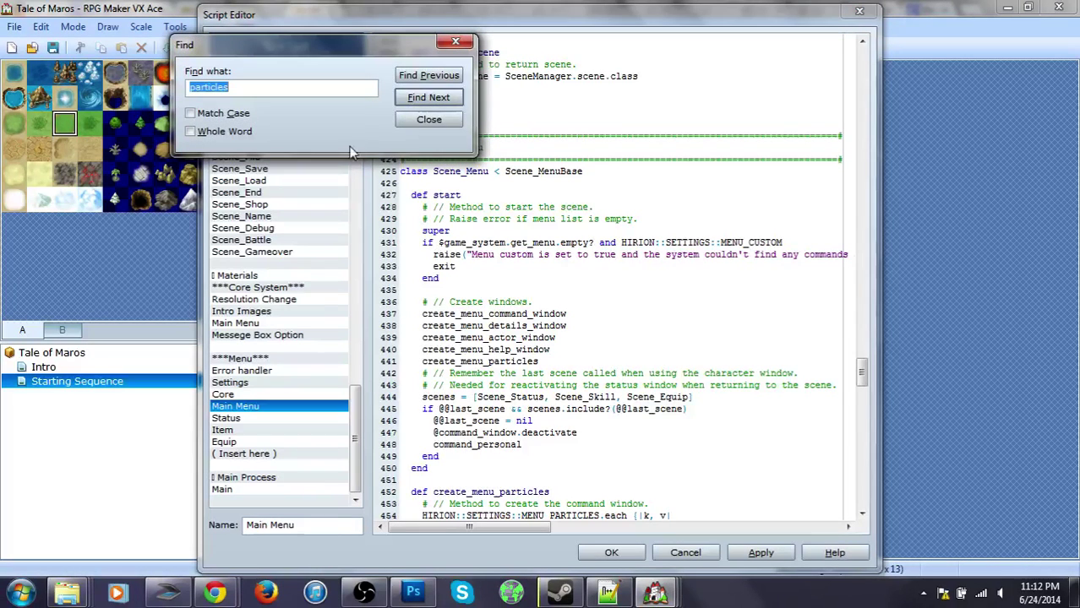
{"action": "left_click", "coordinate": [436, 99]}
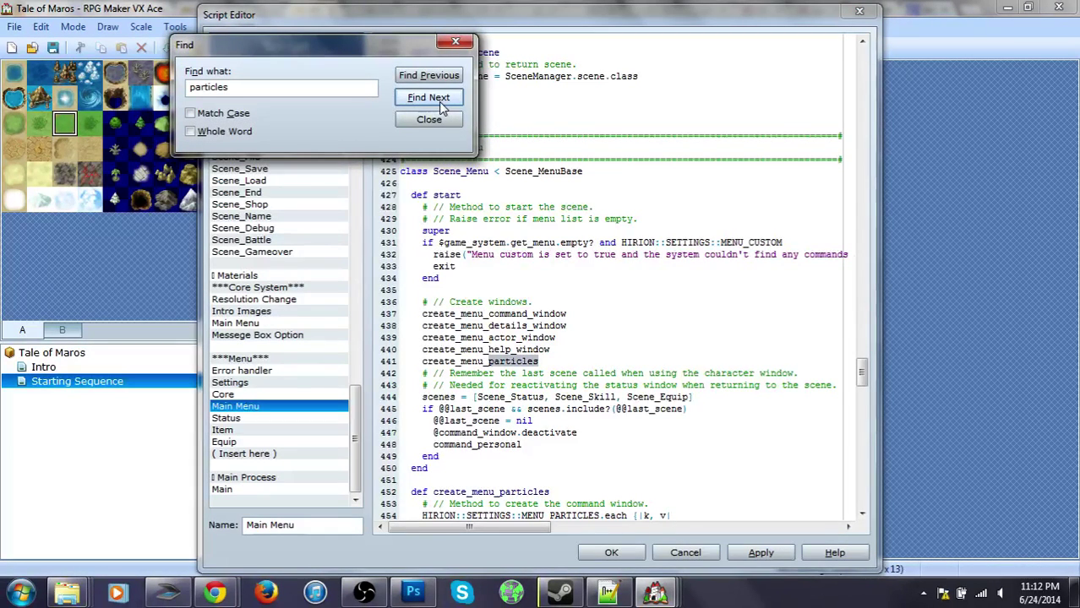
{"action": "left_click_drag", "start_coordinate": [540, 361], "coordinate": [421, 363]}
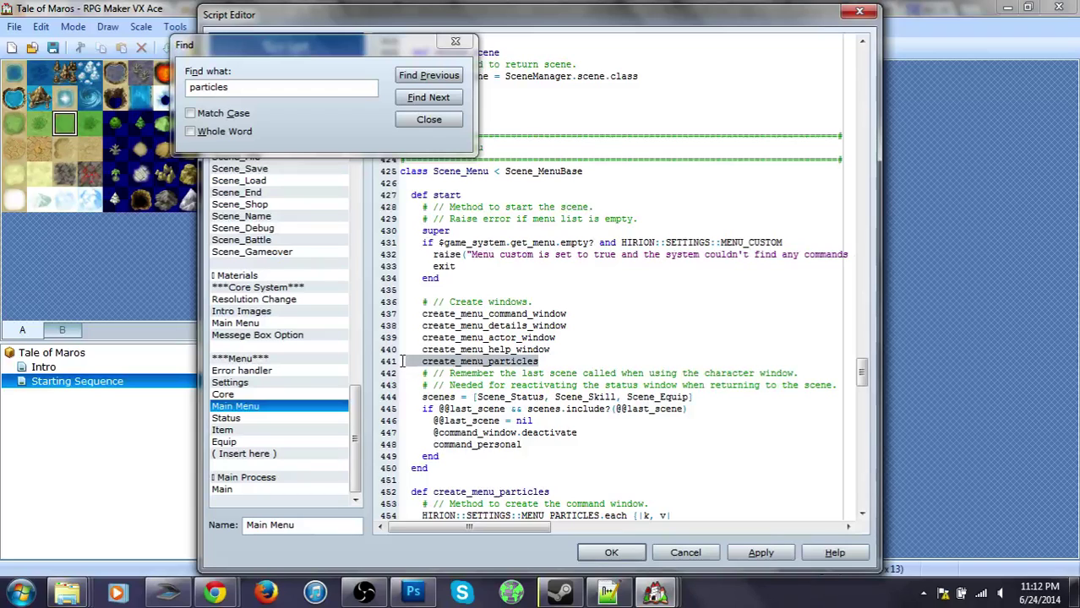
{"action": "key", "text": "Delete"}
{"action": "key", "text": "Delete"}
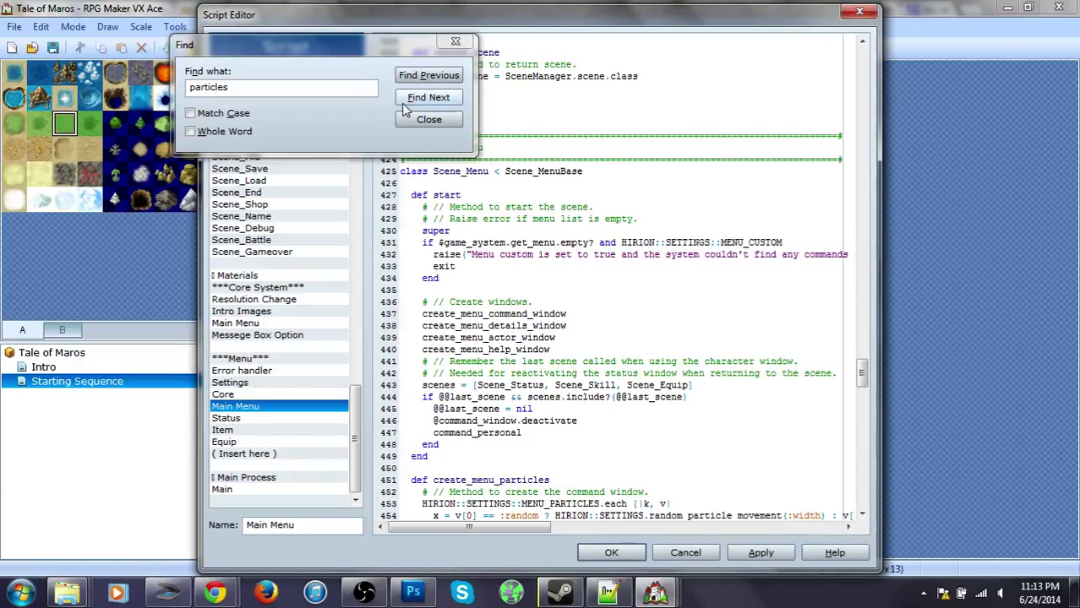
Step: Find the next "particles" match and delete the whole create_menu_particles method with its extra blank line
{"action": "left_click", "coordinate": [429, 97]}
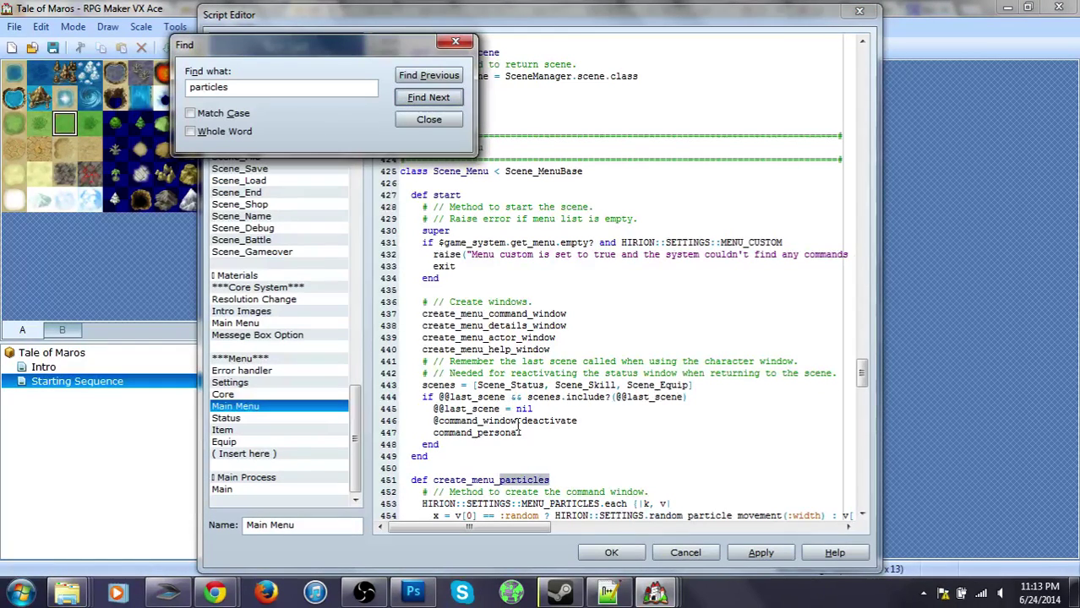
{"action": "left_click", "coordinate": [412, 479]}
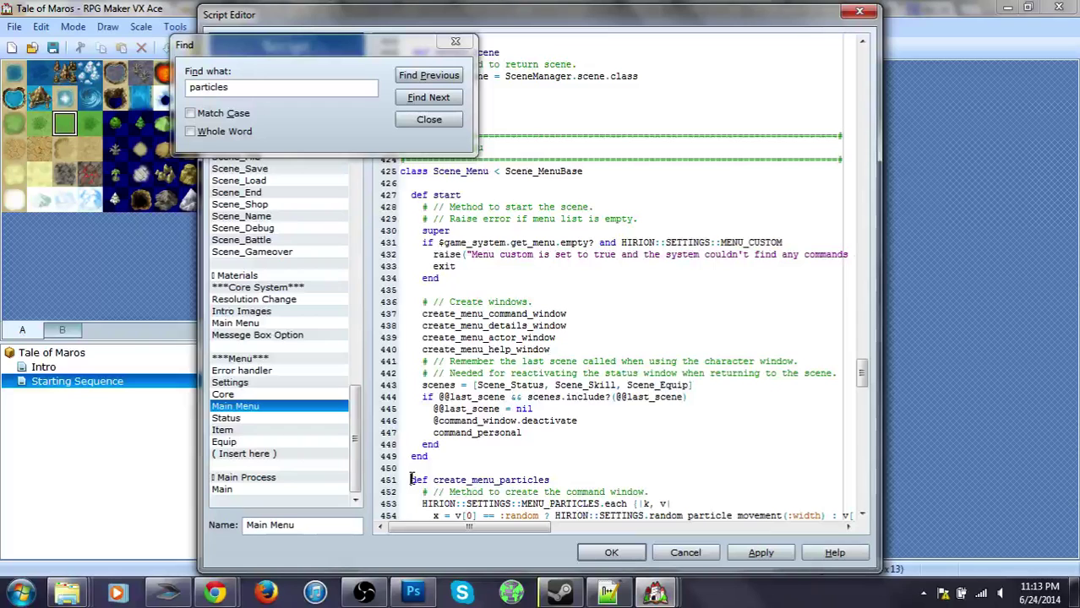
{"action": "left_click_drag", "start_coordinate": [862, 375], "coordinate": [862, 386]}
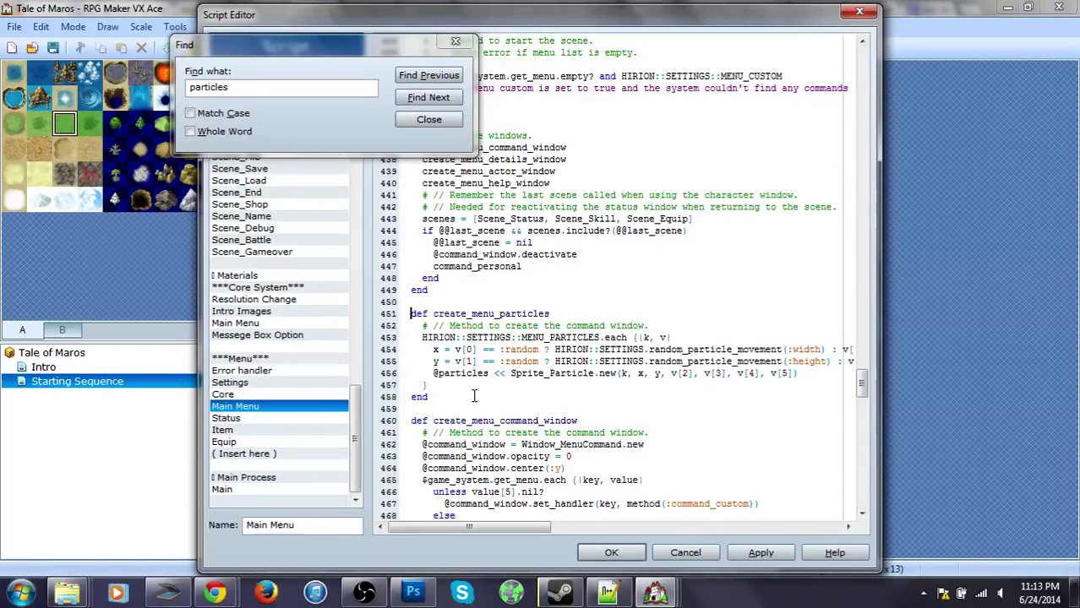
{"action": "left_click_drag", "start_coordinate": [464, 399], "coordinate": [405, 312]}
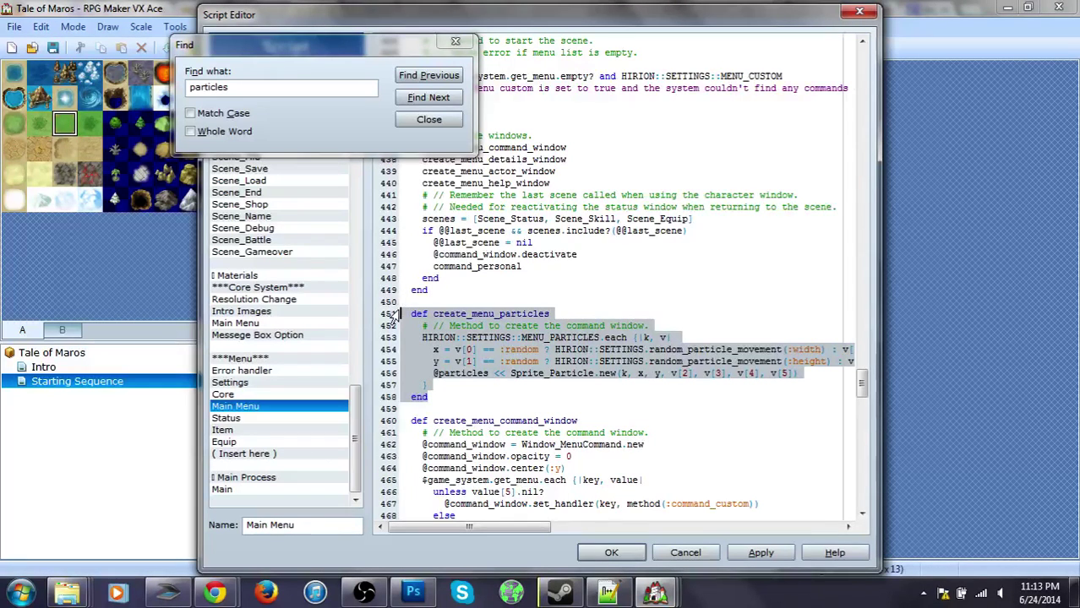
{"action": "key", "text": "BackSpace"}
{"action": "key", "text": "BackSpace"}
{"action": "key", "text": "BackSpace"}
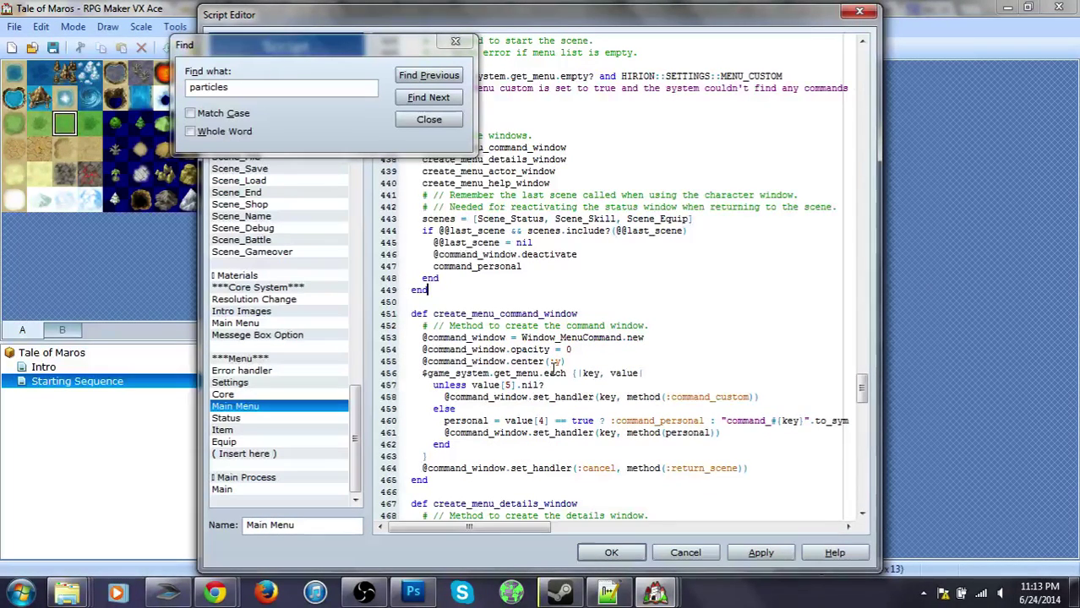
Step: Find the next "particles" match and delete everything from the "Create and animate the particles" comment through the update method's closing end
{"action": "left_click", "coordinate": [428, 98]}
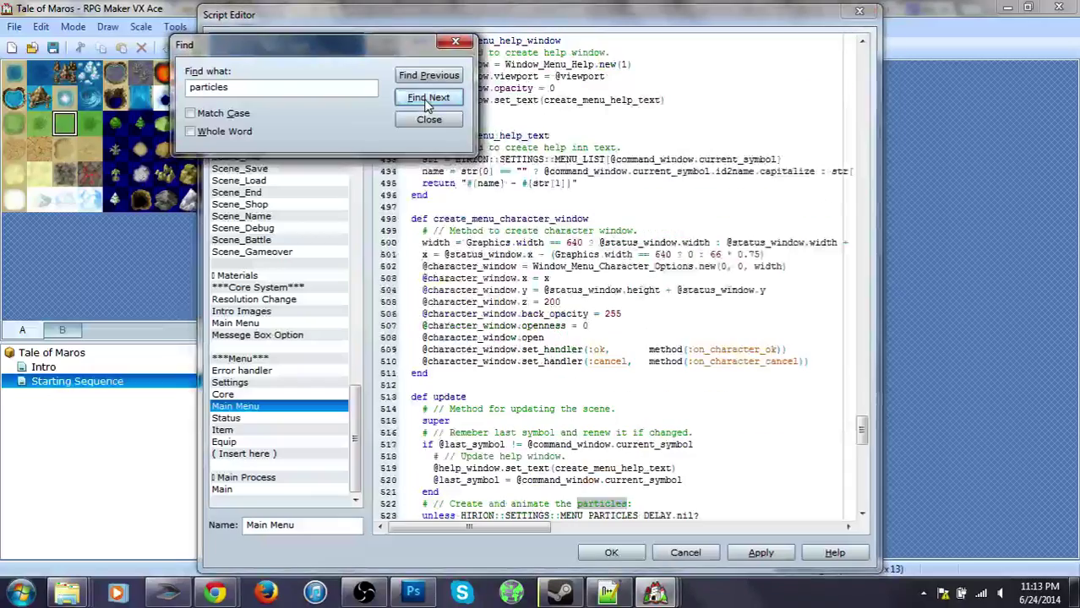
{"action": "left_click_drag", "start_coordinate": [861, 431], "coordinate": [862, 450]}
{"action": "left_click_drag", "start_coordinate": [423, 290], "coordinate": [511, 285]}
{"action": "scroll", "coordinate": [528, 282], "scroll_direction": "up", "scroll_amount": 6}
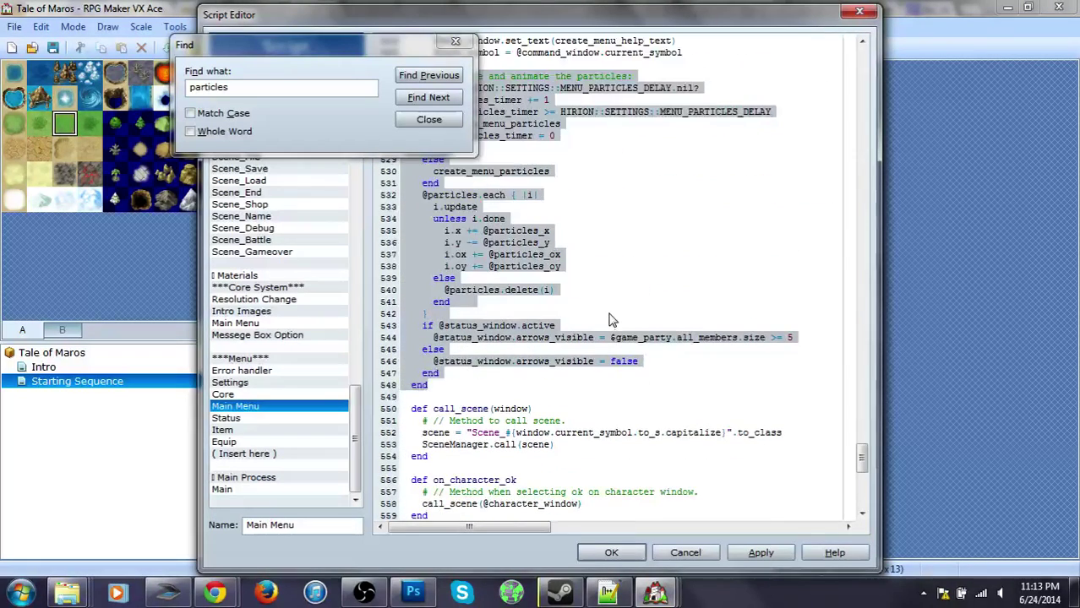
{"action": "key", "text": "Delete"}
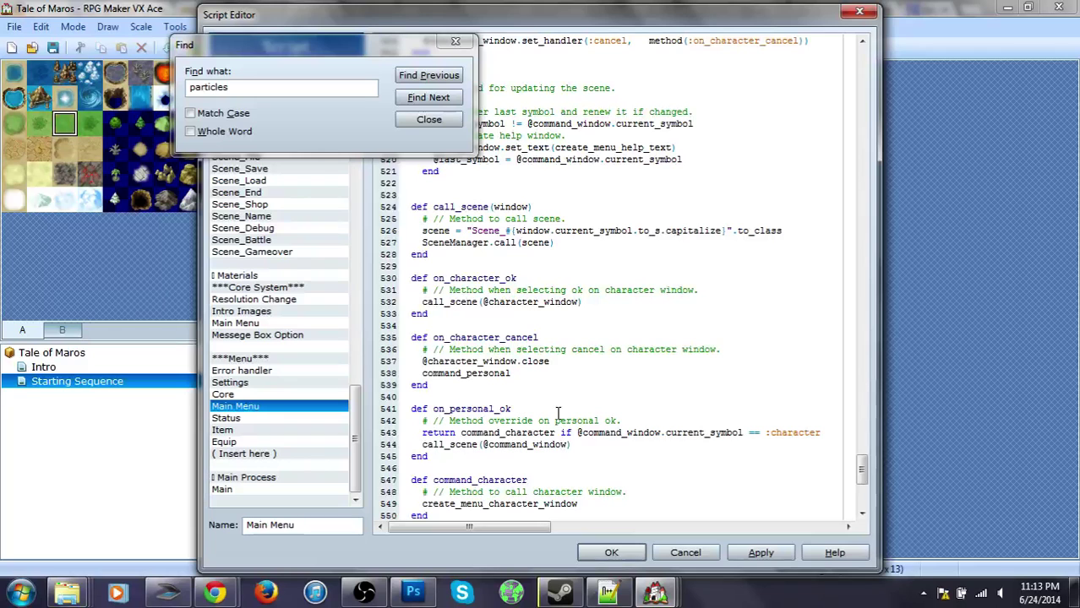
{"action": "key", "text": "ctrl+f"}
{"action": "key", "text": "Return"}
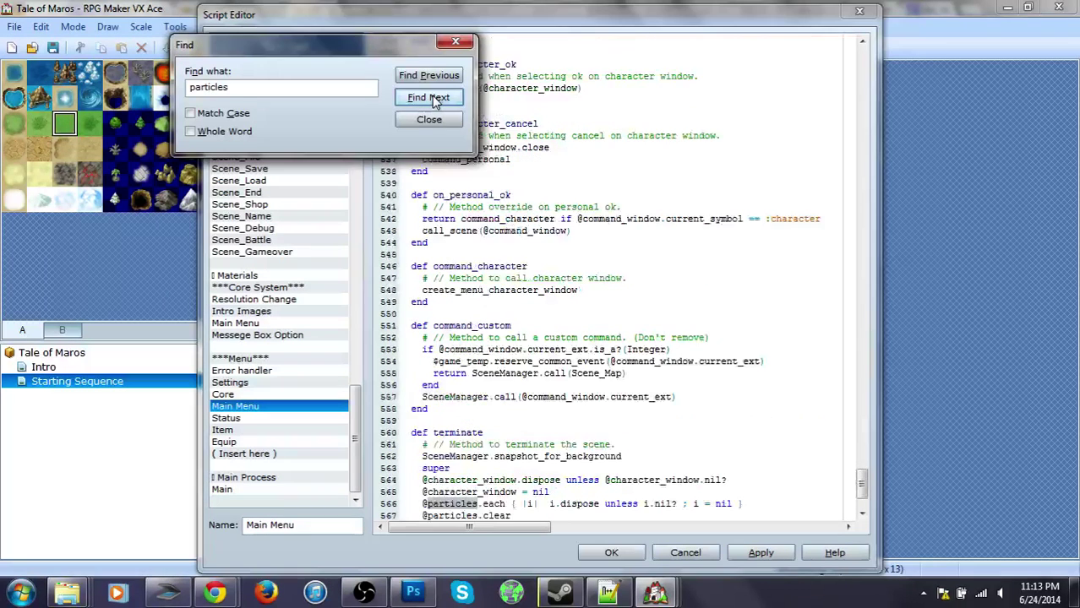
{"action": "left_click", "coordinate": [448, 504]}
{"action": "left_click", "coordinate": [678, 514]}
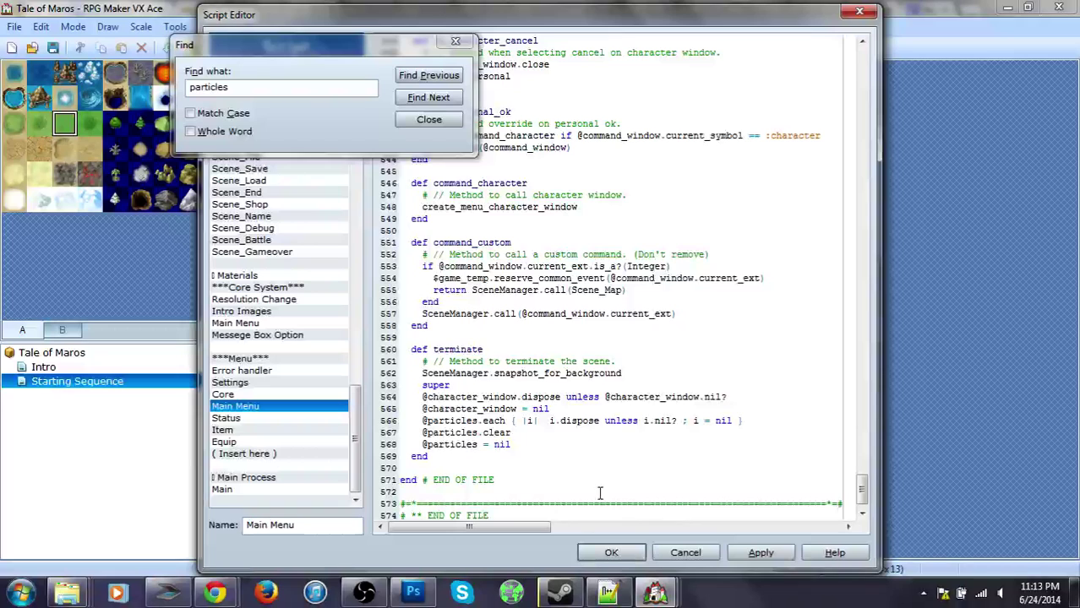
{"action": "left_click_drag", "start_coordinate": [511, 448], "coordinate": [428, 421]}
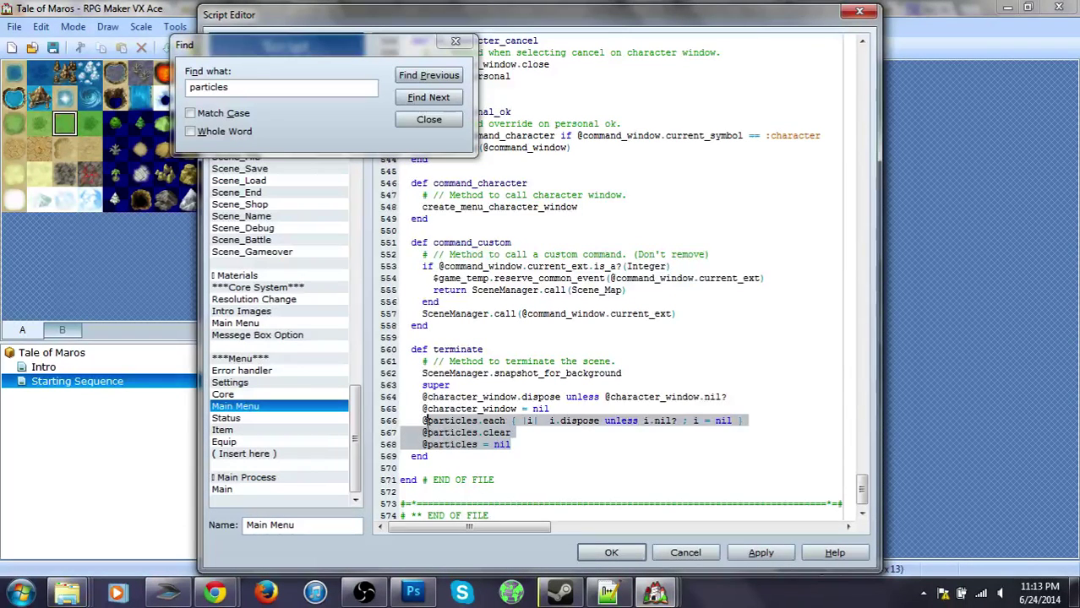
{"action": "key", "text": "Delete"}
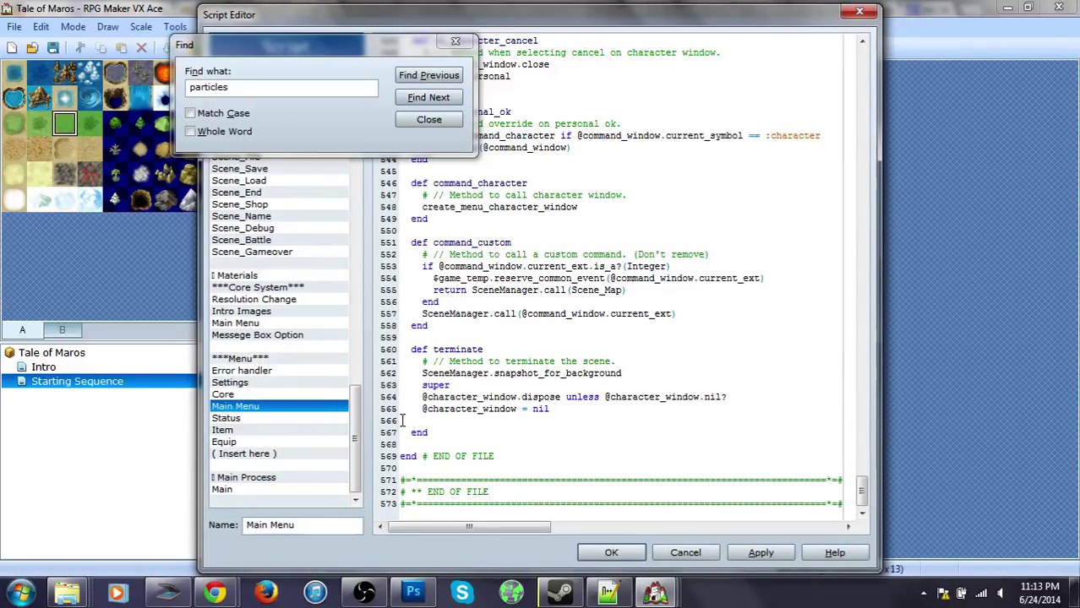
{"action": "key", "text": "BackSpace"}
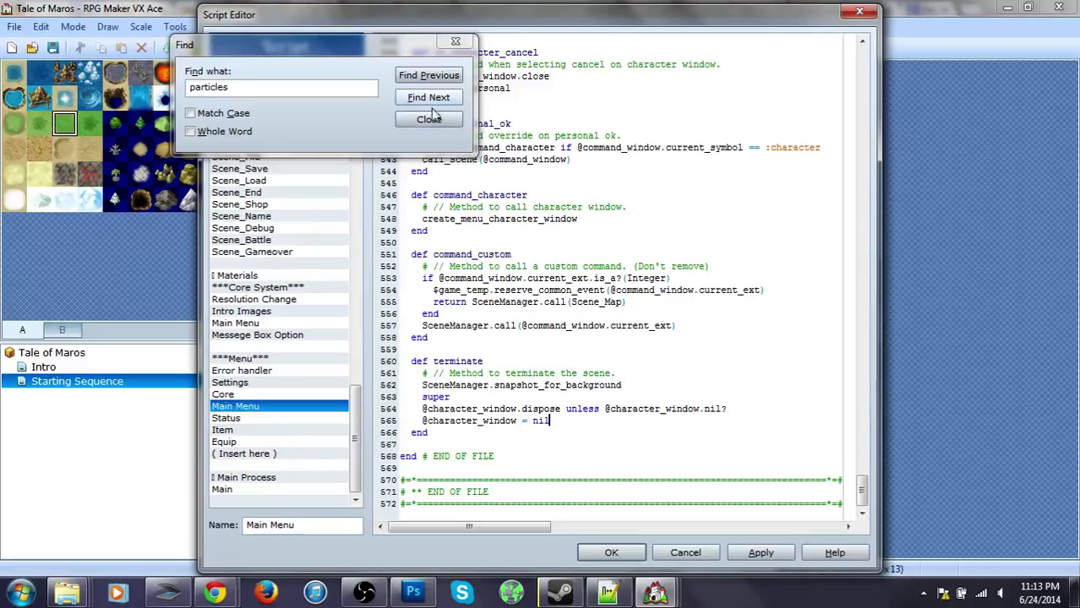
{"action": "left_click", "coordinate": [456, 40]}
{"action": "left_click", "coordinate": [758, 551]}
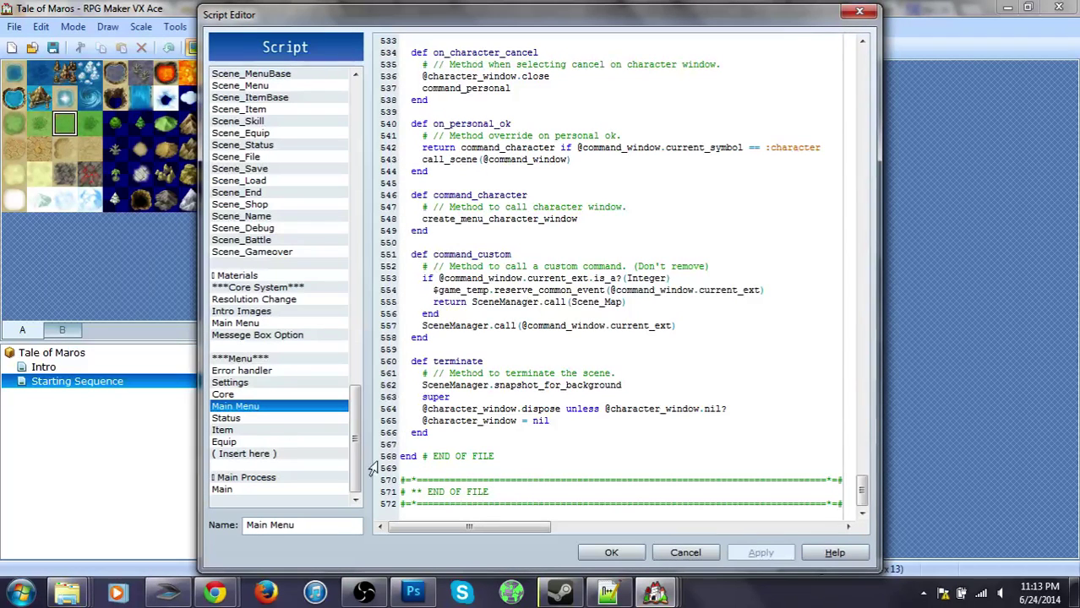
Step: Search the Hirion Engine Core script for "particles"
{"action": "left_click", "coordinate": [229, 419]}
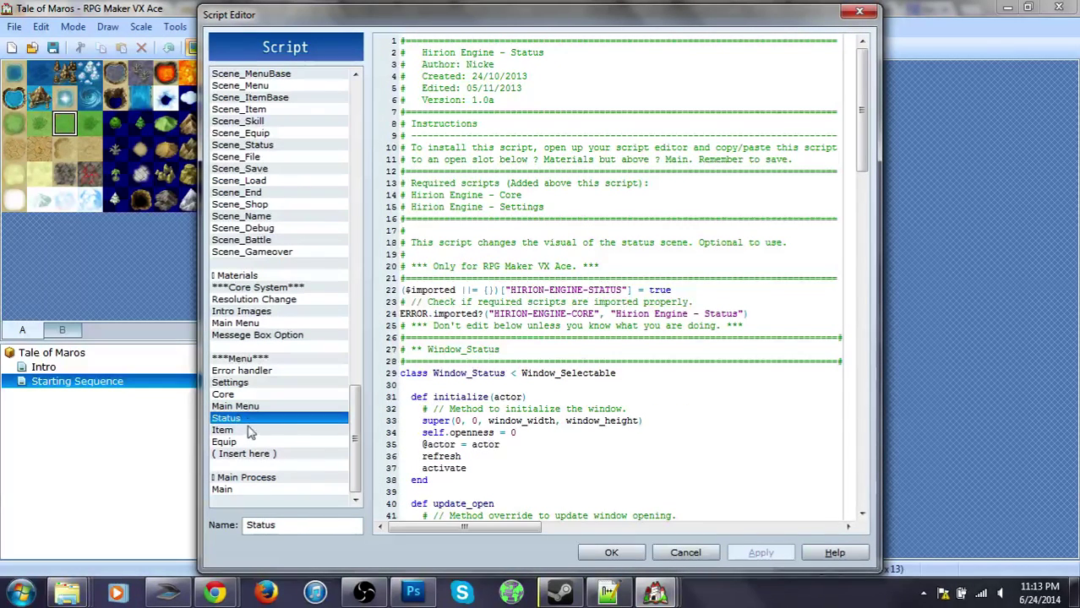
{"action": "left_click", "coordinate": [237, 395]}
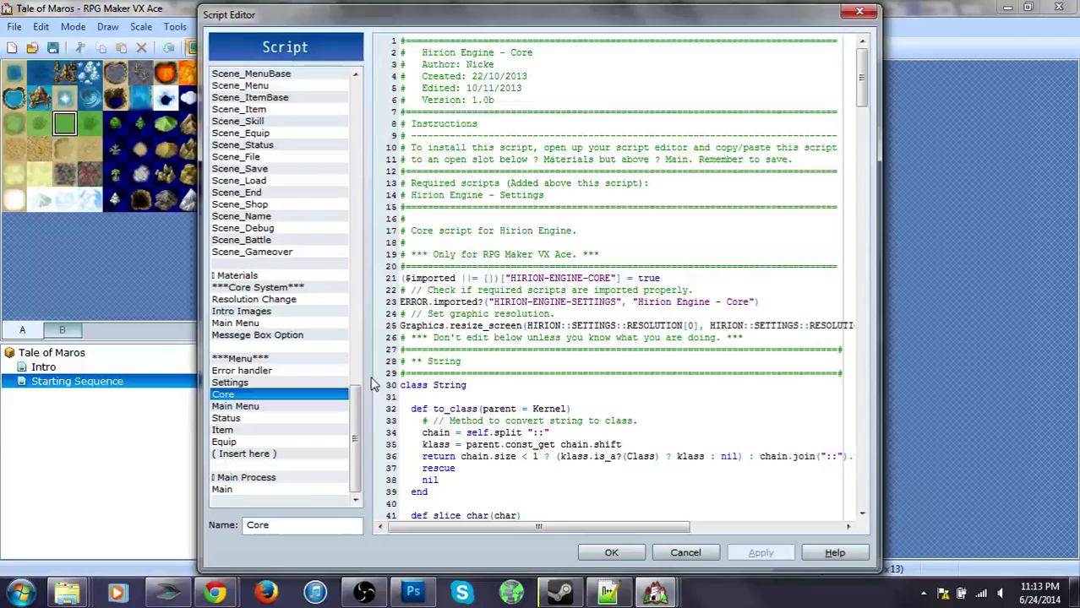
{"action": "key", "text": "ctrl+f"}
{"action": "left_click", "coordinate": [429, 98]}
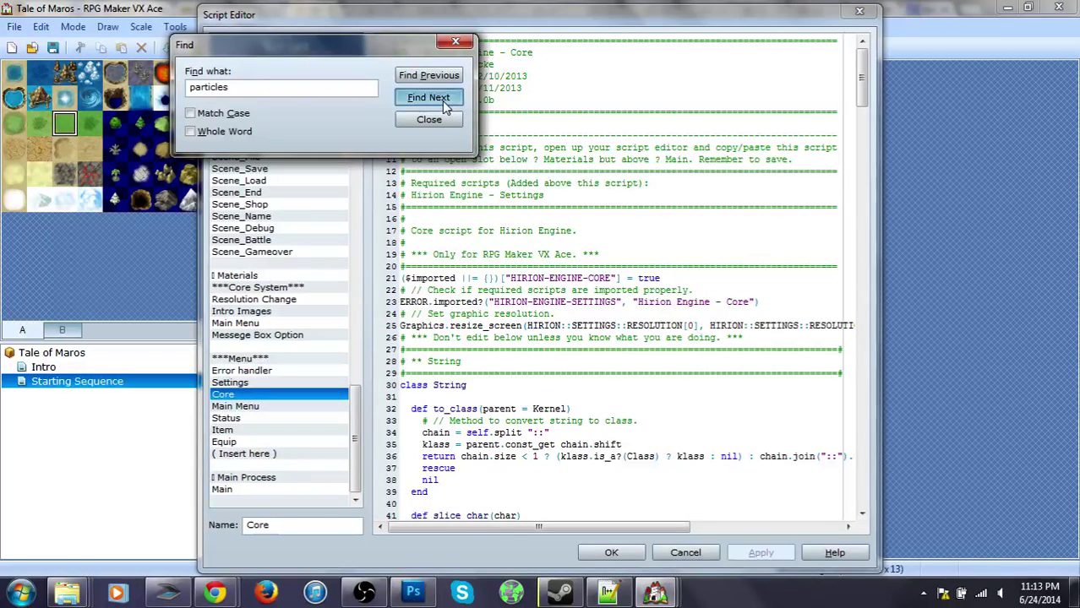
Step: Find "particles" in the Settings script and delete the PARTICLES section containing the random_particle_movement method
{"action": "left_click", "coordinate": [242, 391]}
{"action": "left_click", "coordinate": [439, 98]}
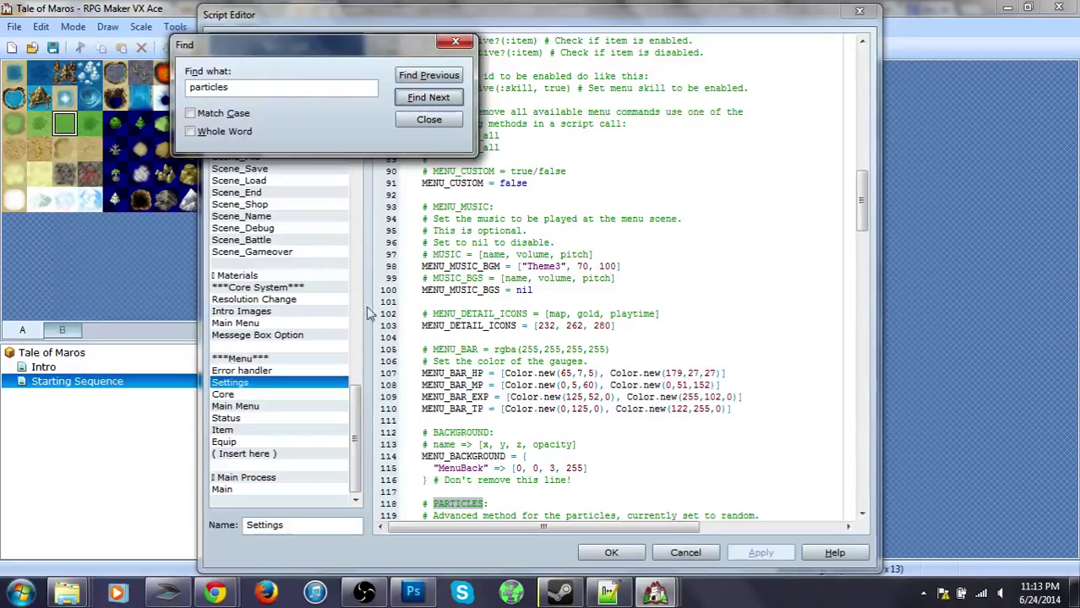
{"action": "scroll", "coordinate": [837, 253], "scroll_direction": "down", "scroll_amount": 7}
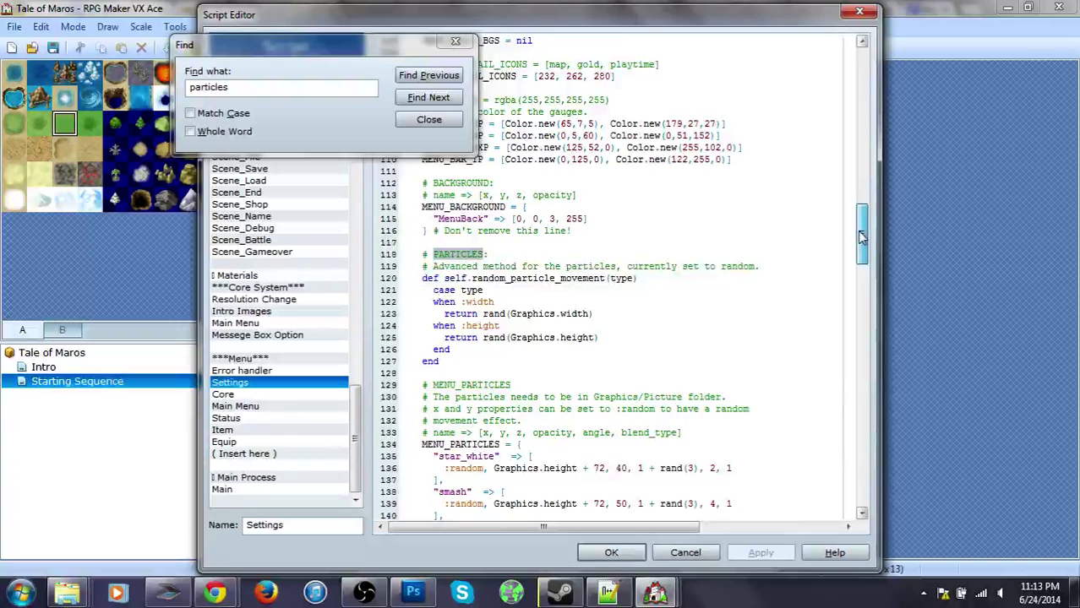
{"action": "left_click", "coordinate": [415, 253]}
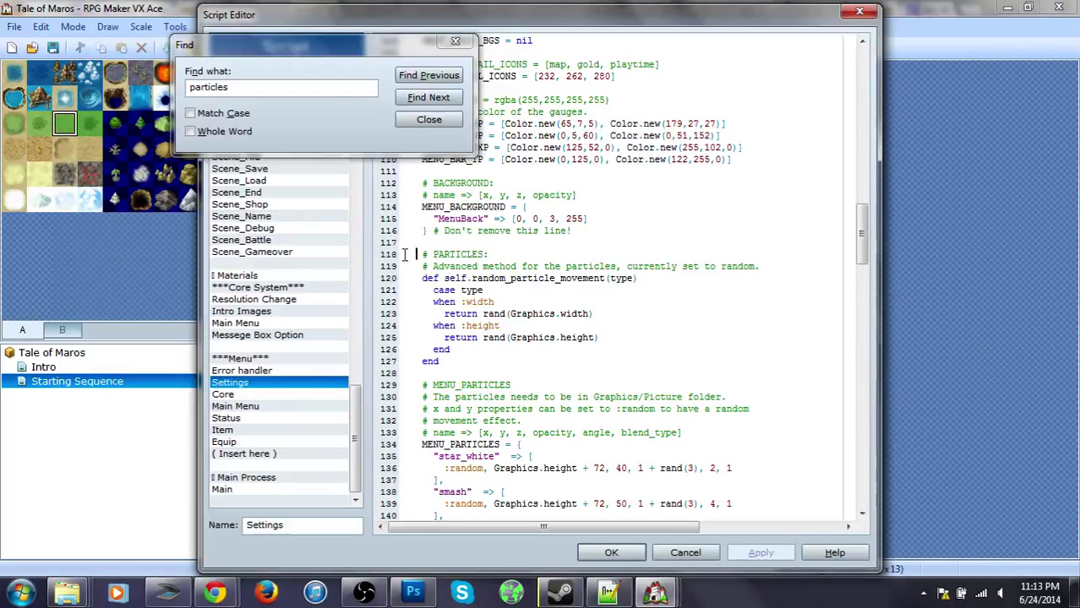
{"action": "left_click_drag", "start_coordinate": [404, 254], "coordinate": [513, 371]}
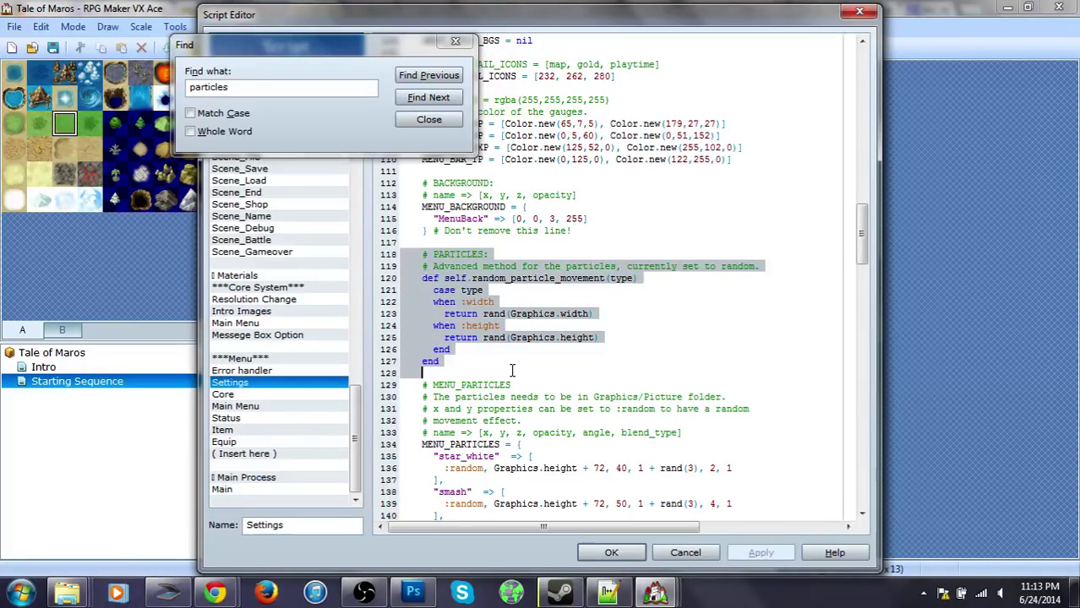
{"action": "key", "text": "BackSpace"}
{"action": "key", "text": "BackSpace"}
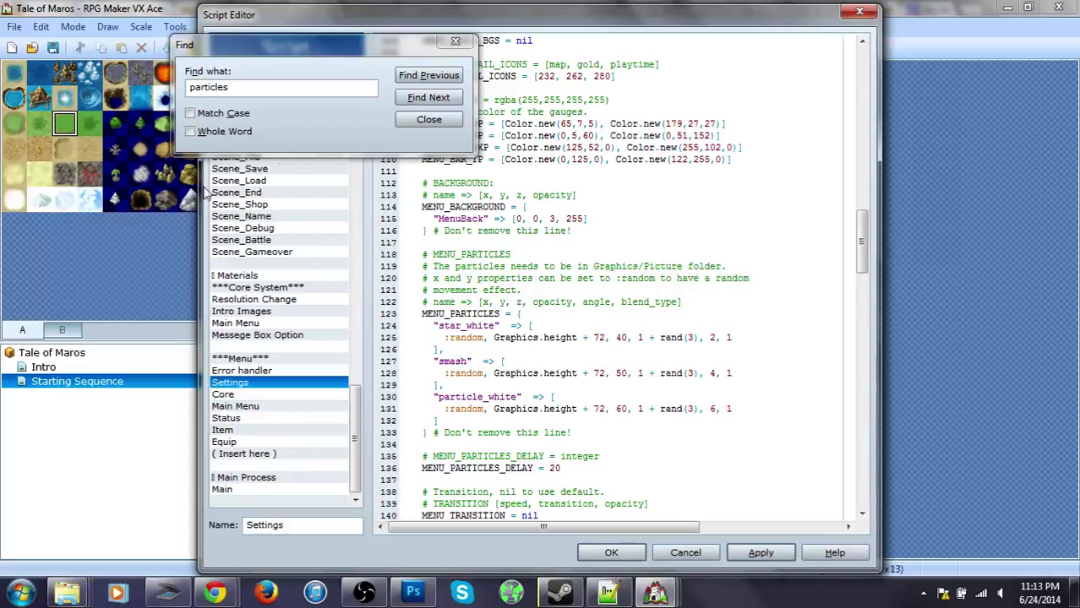
Step: Delete the MENU_PARTICLES and MENU_PARTICLES_DELAY settings with their comments from the Settings script and remove the extra blank lines
{"action": "left_click", "coordinate": [443, 98]}
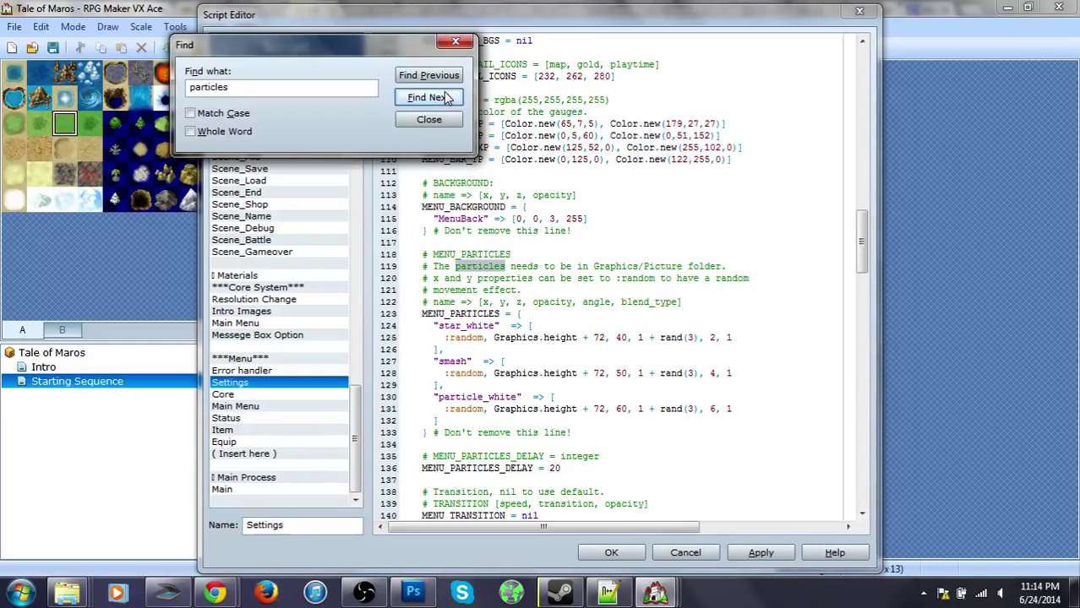
{"action": "left_click_drag", "start_coordinate": [409, 253], "coordinate": [561, 467]}
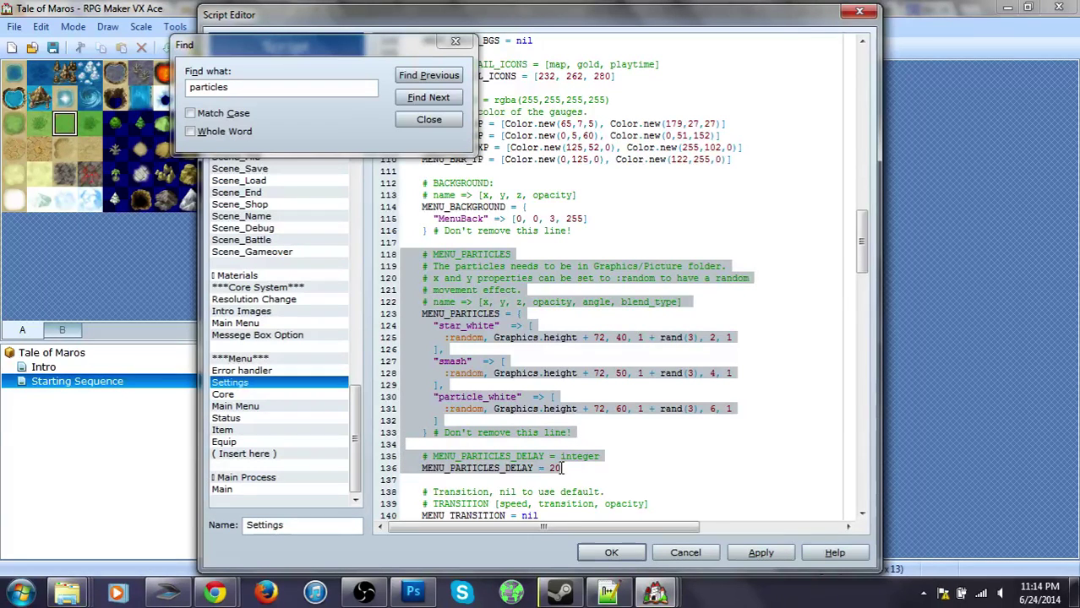
{"action": "key", "text": "Delete"}
{"action": "key", "text": "BackSpace"}
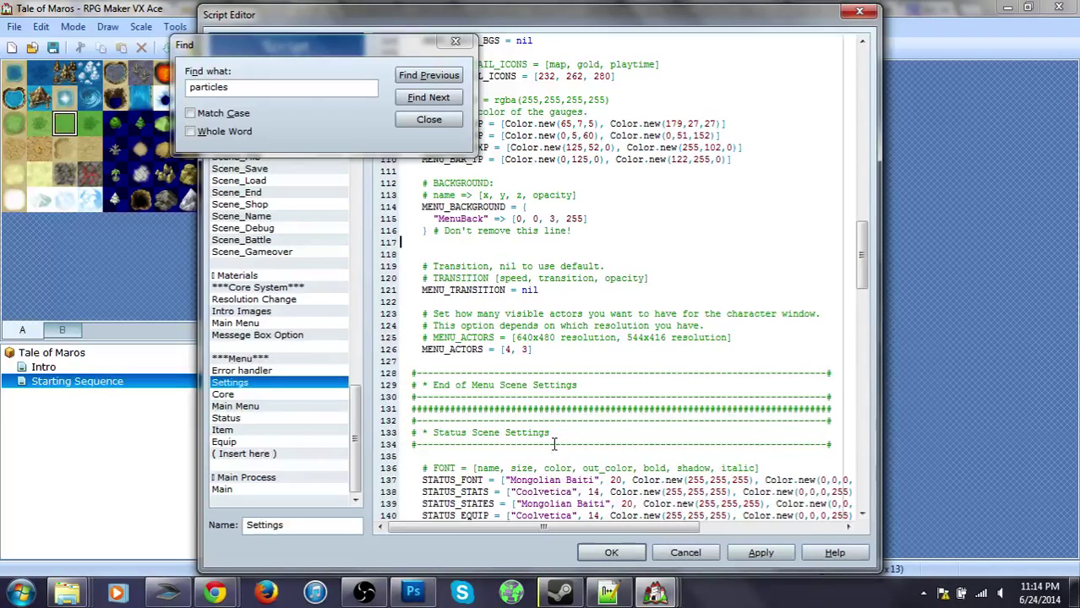
{"action": "key", "text": "BackSpace"}
Step: Search the rest of the Settings script, the Error handler script and the Status script for "particles"
{"action": "left_click", "coordinate": [416, 99]}
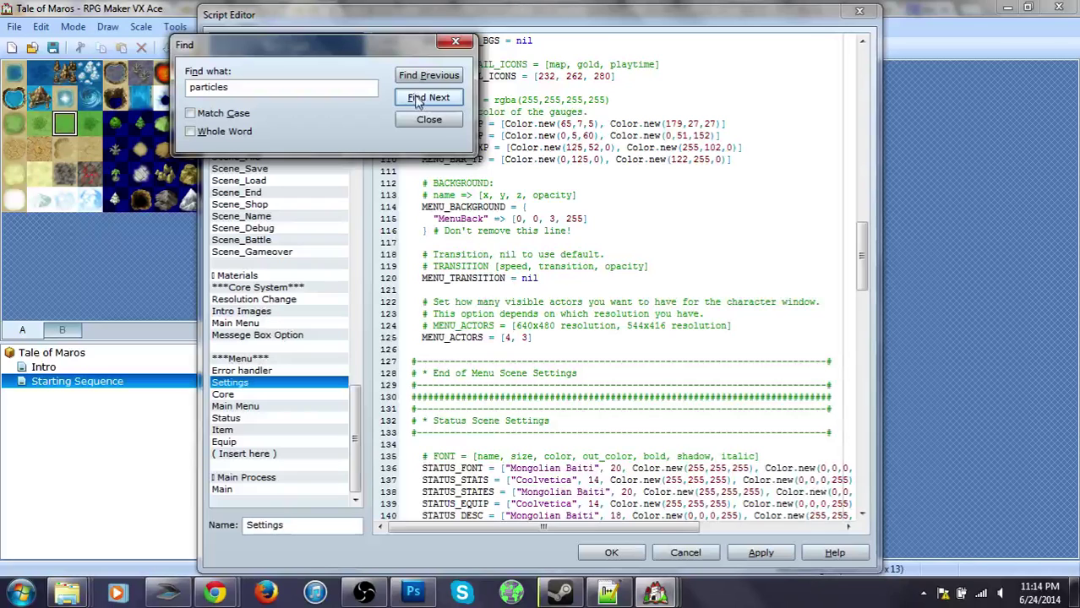
{"action": "left_click", "coordinate": [240, 370]}
{"action": "left_click", "coordinate": [440, 99]}
{"action": "left_click", "coordinate": [226, 419]}
{"action": "left_click", "coordinate": [428, 98]}
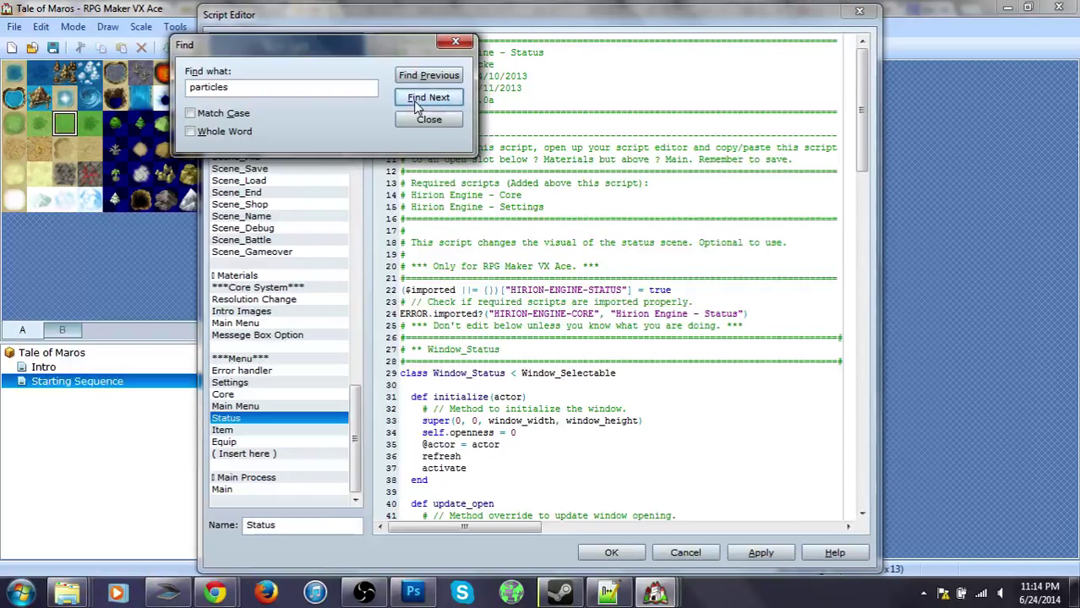
Step: Search the Item and Equip scripts for "particles" and close the search
{"action": "left_click", "coordinate": [233, 431]}
{"action": "left_click", "coordinate": [428, 97]}
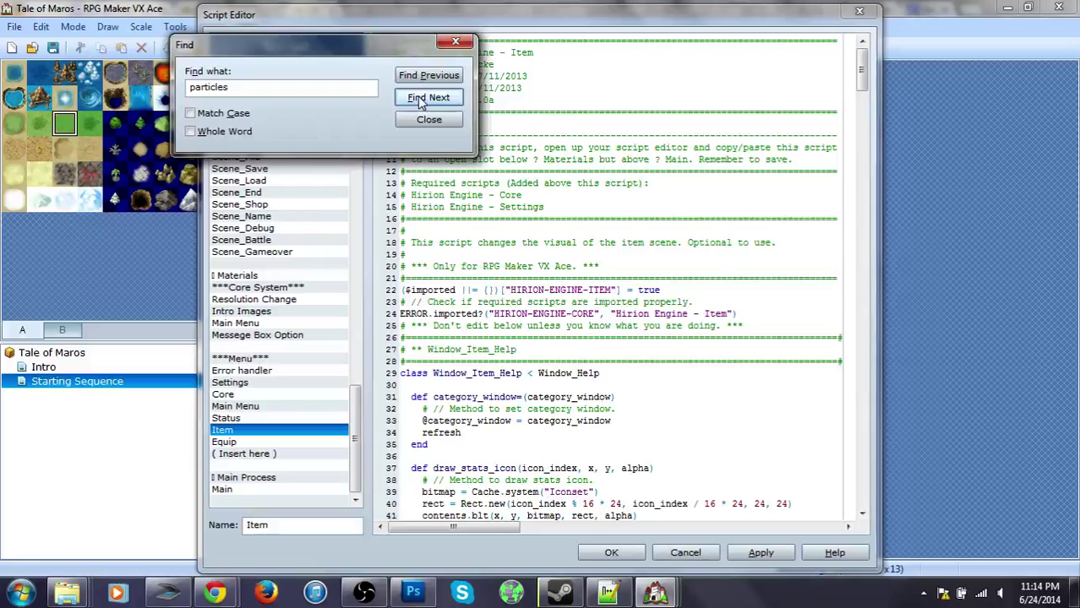
{"action": "left_click", "coordinate": [225, 442]}
{"action": "left_click", "coordinate": [429, 97]}
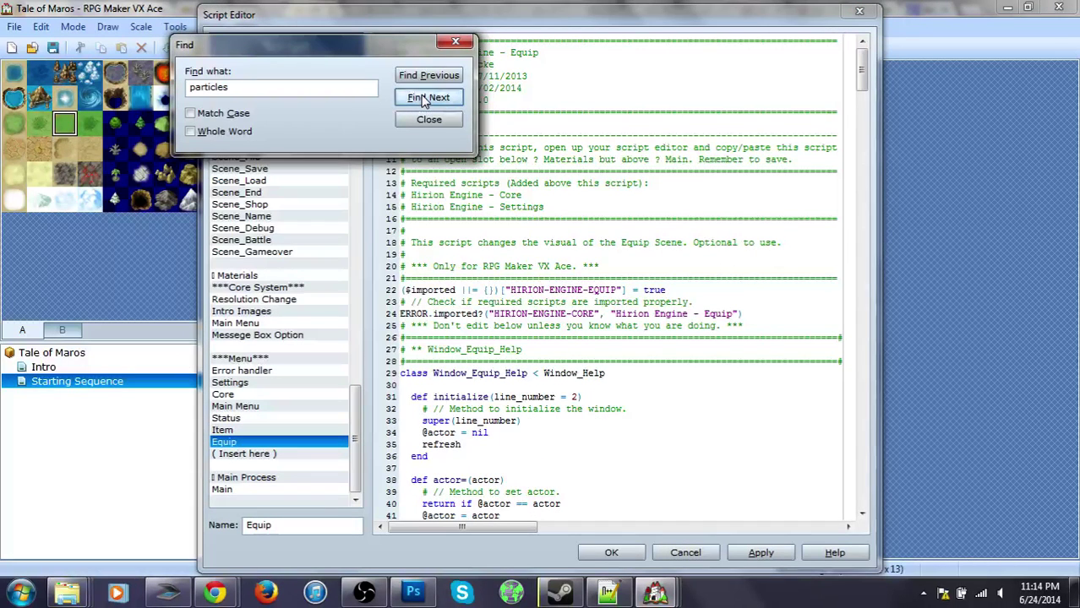
{"action": "left_click", "coordinate": [456, 41]}
Step: Apply the script changes, save the project and playtest the game
{"action": "left_click", "coordinate": [279, 394]}
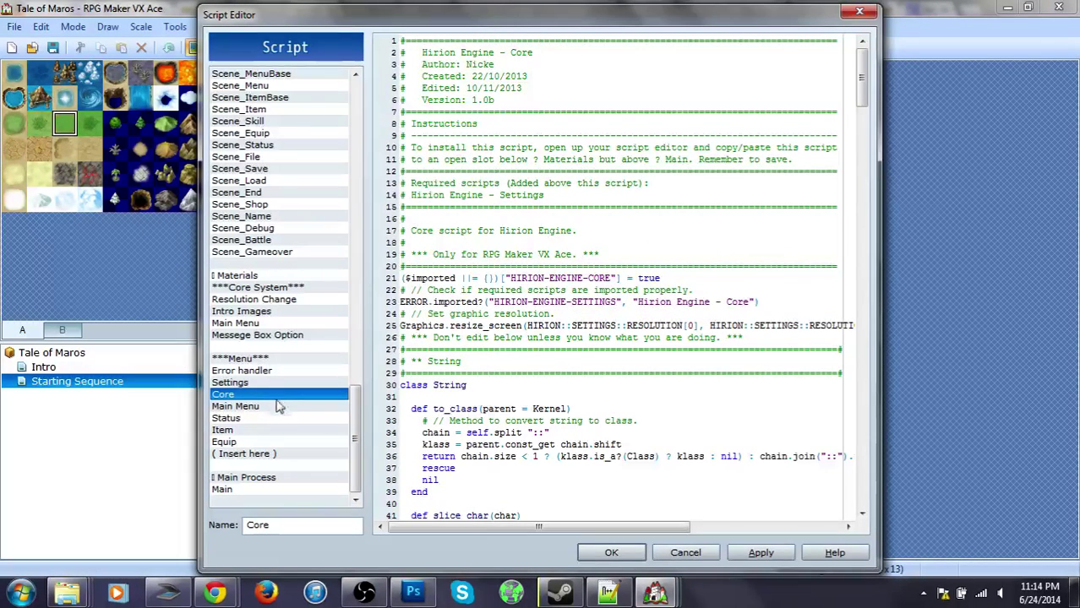
{"action": "left_click", "coordinate": [757, 558]}
{"action": "left_click", "coordinate": [611, 553]}
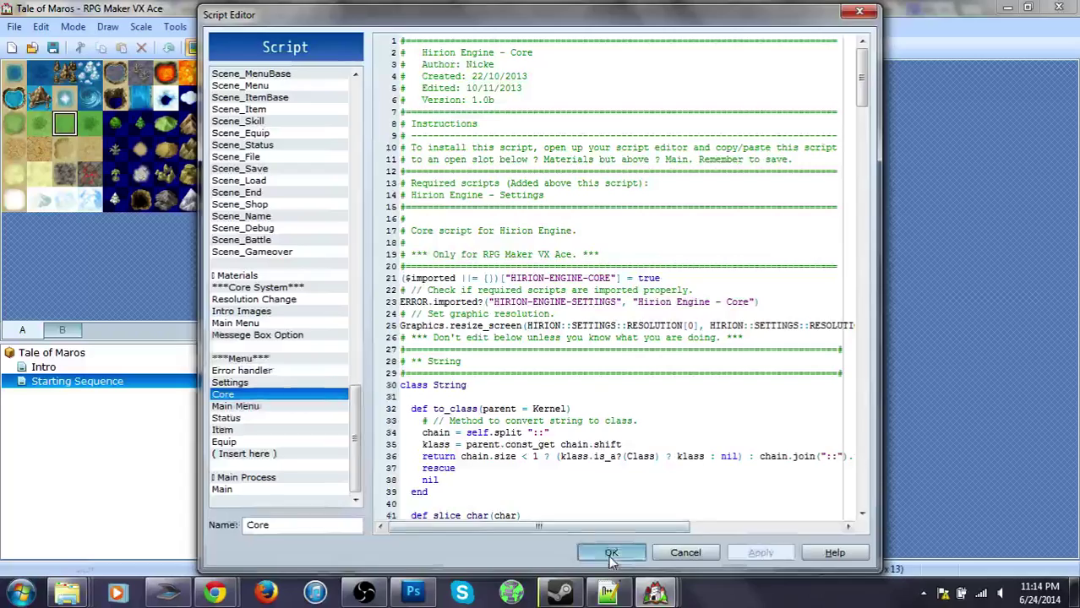
{"action": "left_click", "coordinate": [589, 47]}
{"action": "key", "text": "Return"}
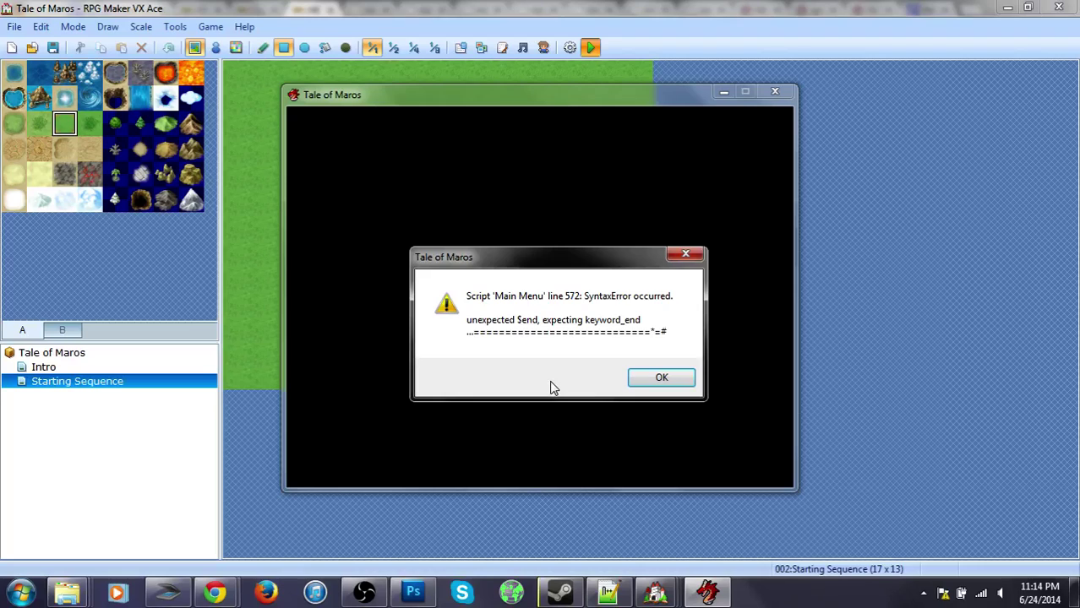
{"action": "left_click", "coordinate": [660, 379]}
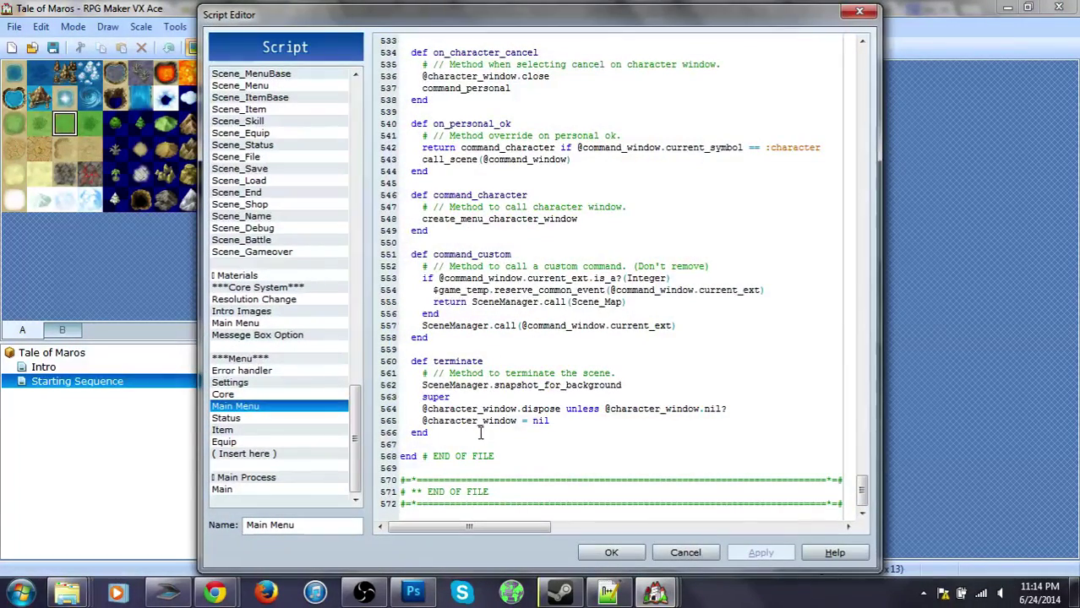
Step: Add the missing "end" to close the update method in the Hirion Engine Main Menu script and apply the change
{"action": "scroll", "coordinate": [480, 433], "scroll_direction": "up", "scroll_amount": 1}
{"action": "scroll", "coordinate": [480, 433], "scroll_direction": "up", "scroll_amount": 3}
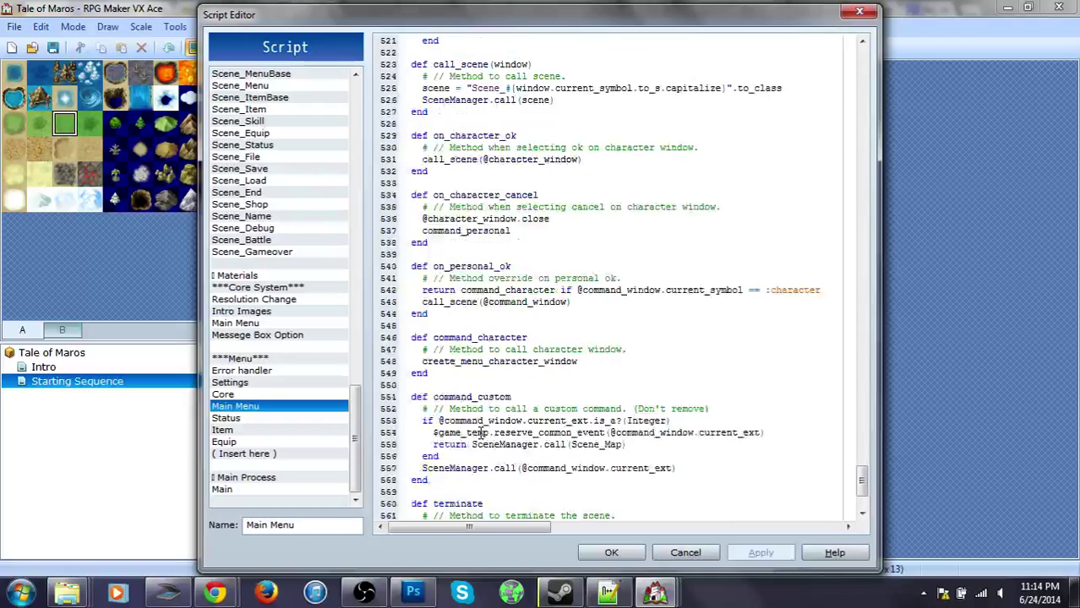
{"action": "scroll", "coordinate": [480, 433], "scroll_direction": "up", "scroll_amount": 5}
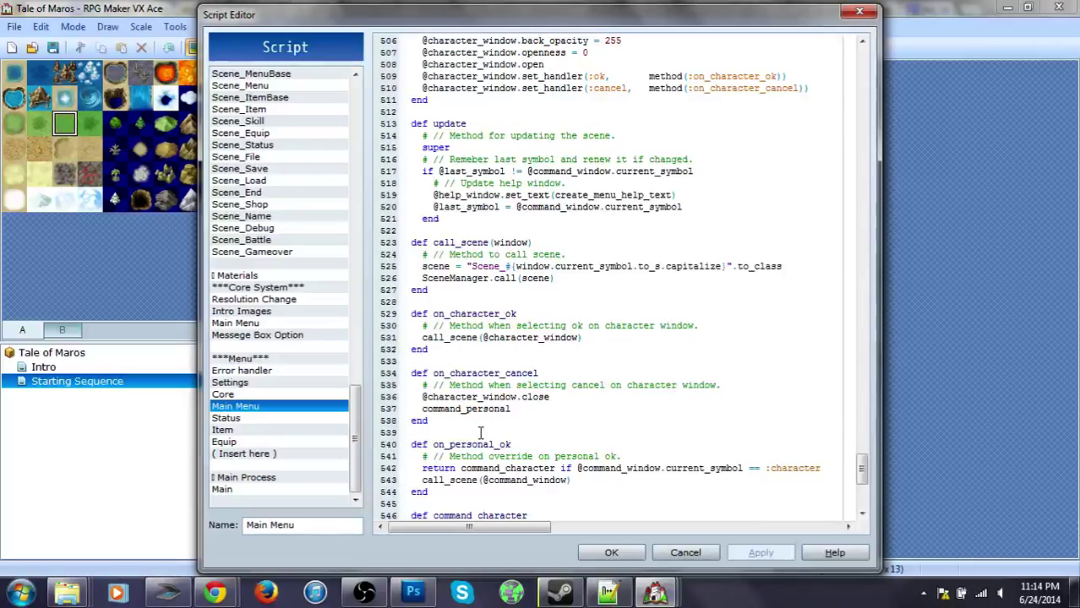
{"action": "left_click", "coordinate": [452, 222]}
{"action": "key", "text": "Return"}
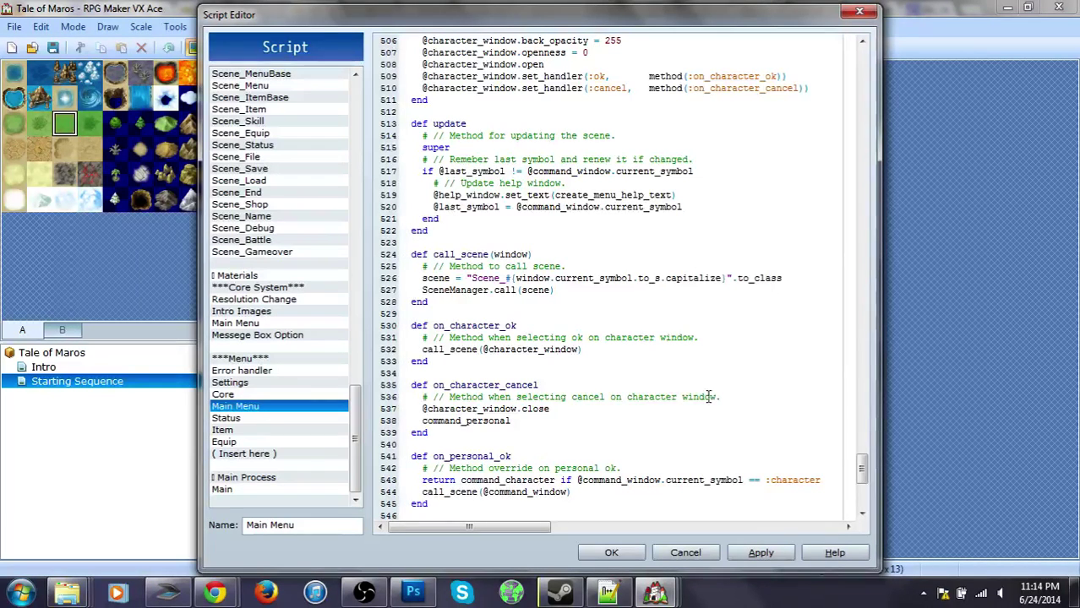
{"action": "left_click", "coordinate": [761, 552]}
{"action": "left_click", "coordinate": [611, 552]}
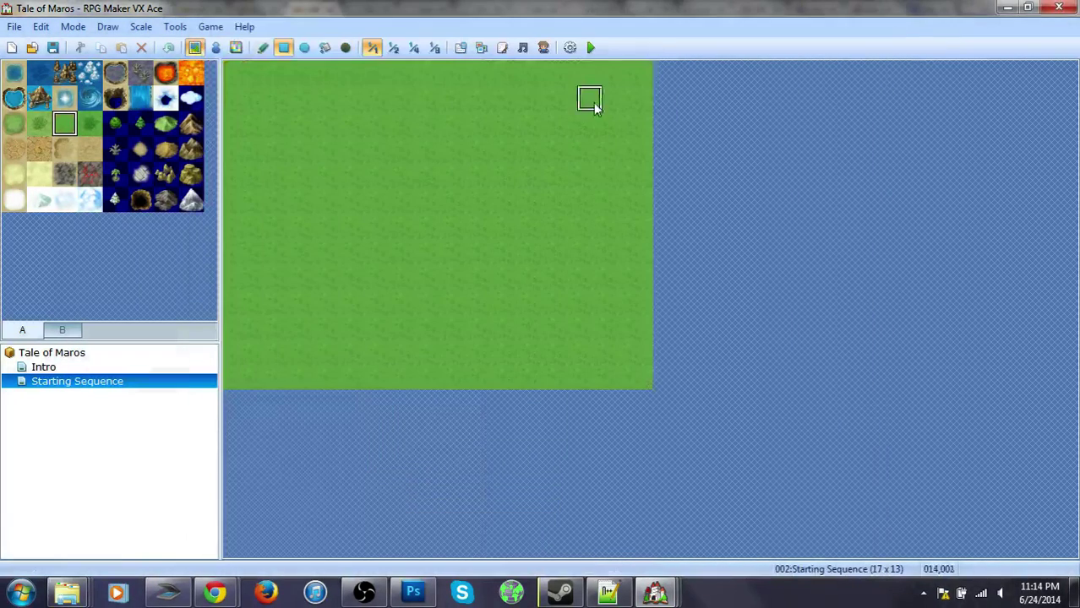
Step: Playtest the game, start a new adventure and name the character A
{"action": "left_click", "coordinate": [593, 48]}
{"action": "left_click", "coordinate": [534, 329]}
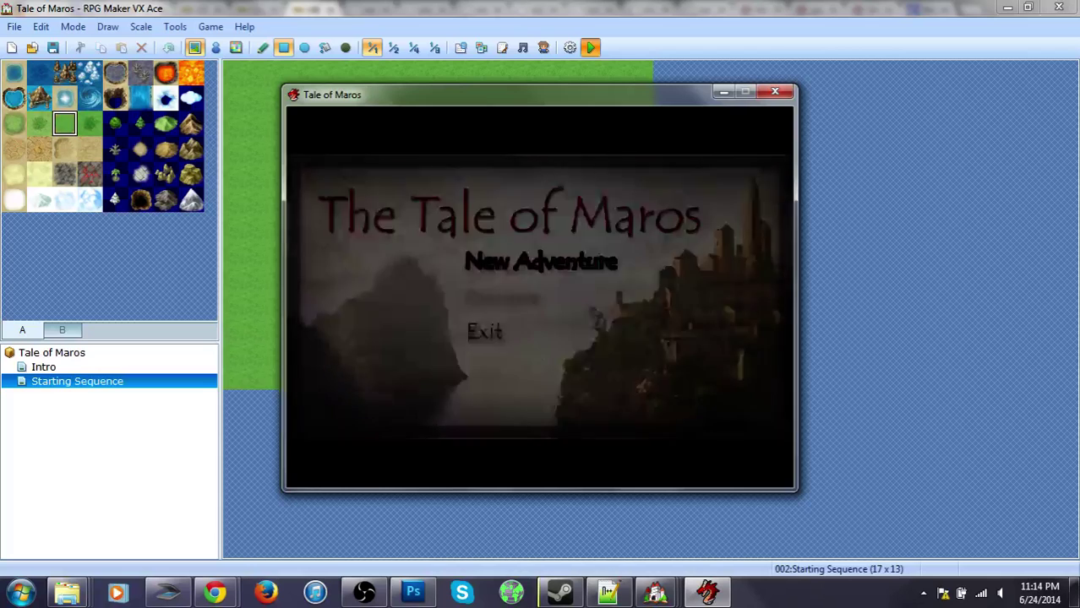
{"action": "key", "text": "Return"}
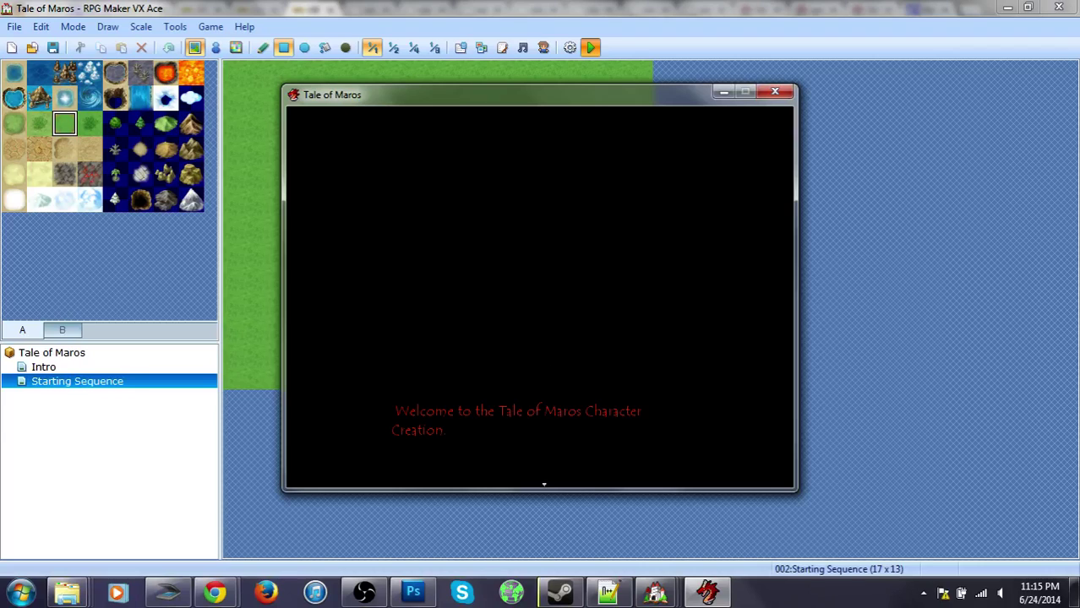
{"action": "key", "text": "Return"}
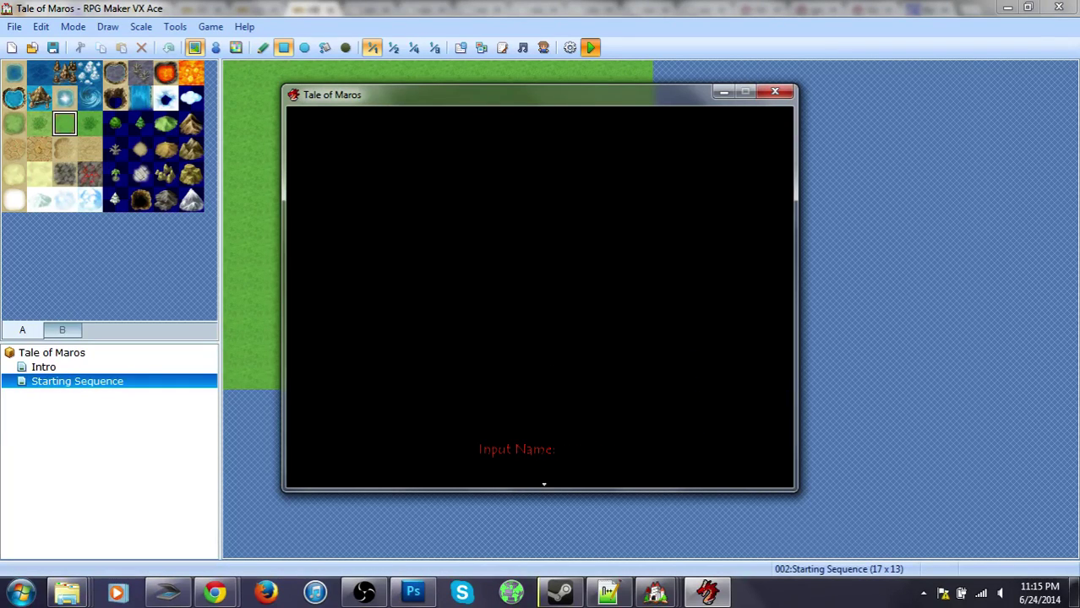
{"action": "key", "text": "Return"}
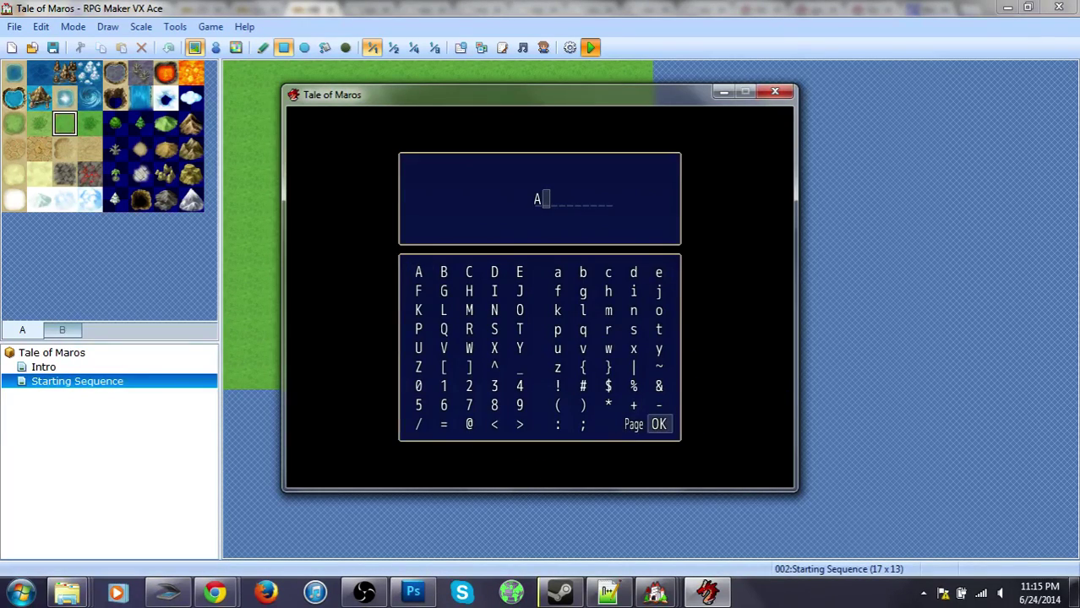
{"action": "key", "text": "Return"}
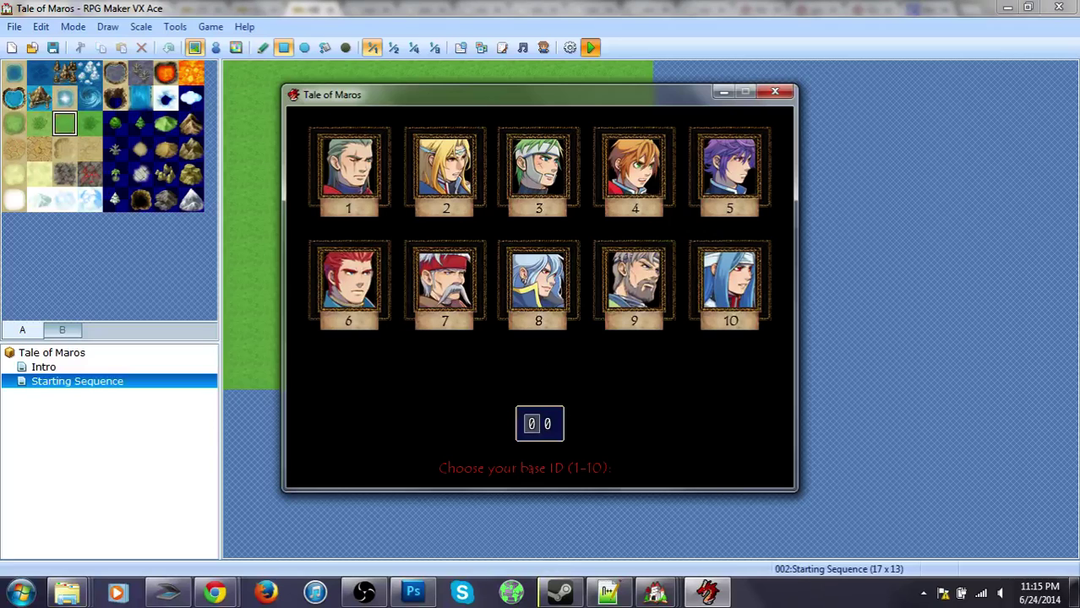
Step: Choose a base ID and photo ID 8 for the character, open the in-game main menu and end the playtest
{"action": "key", "text": "Return"}
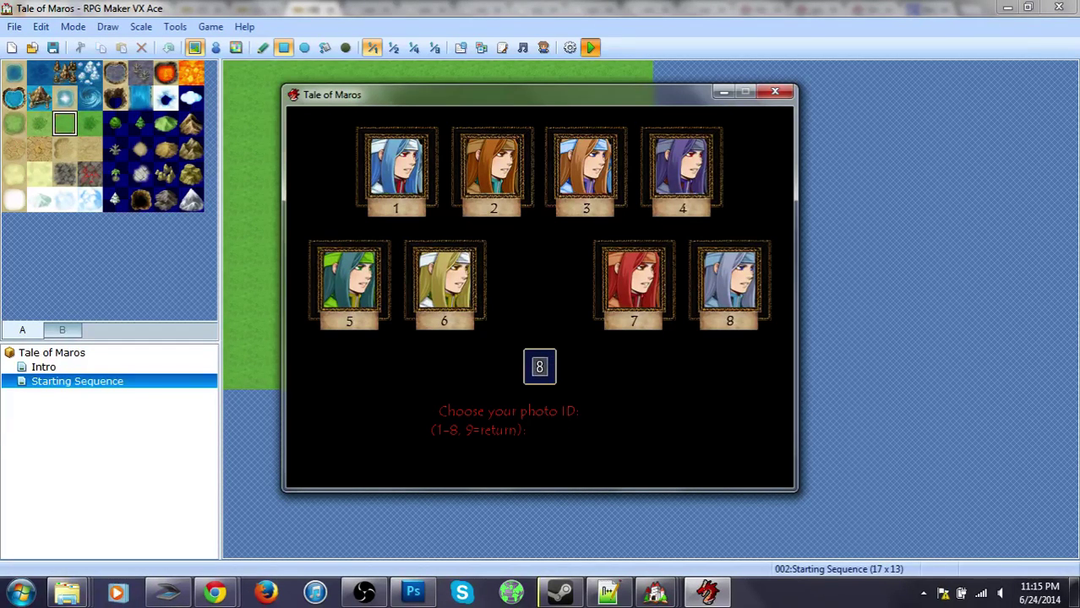
{"action": "key", "text": "Return"}
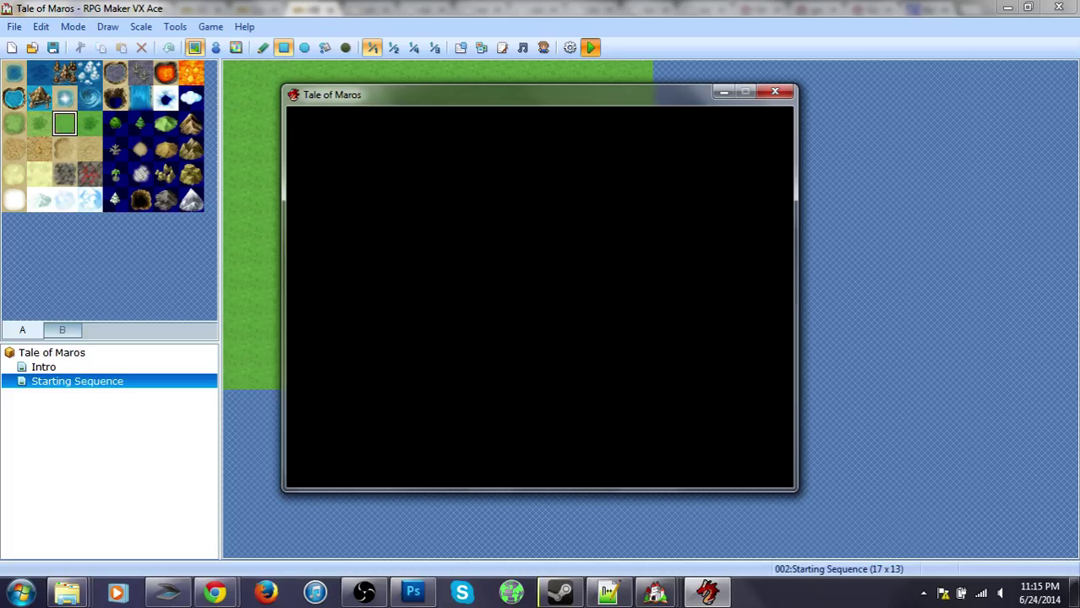
{"action": "key", "text": "Escape"}
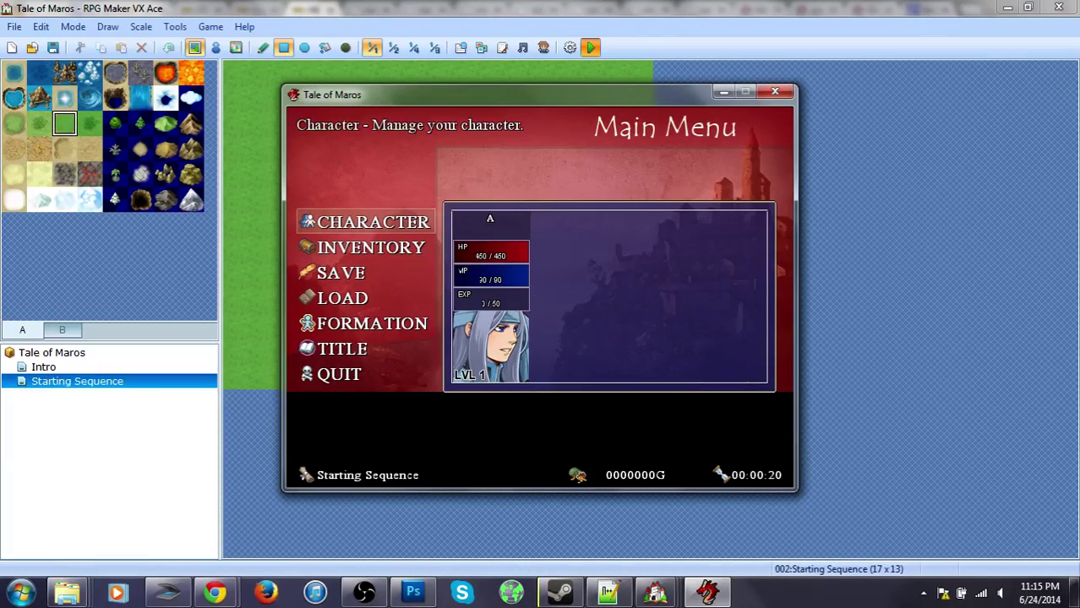
{"action": "left_click", "coordinate": [774, 91]}
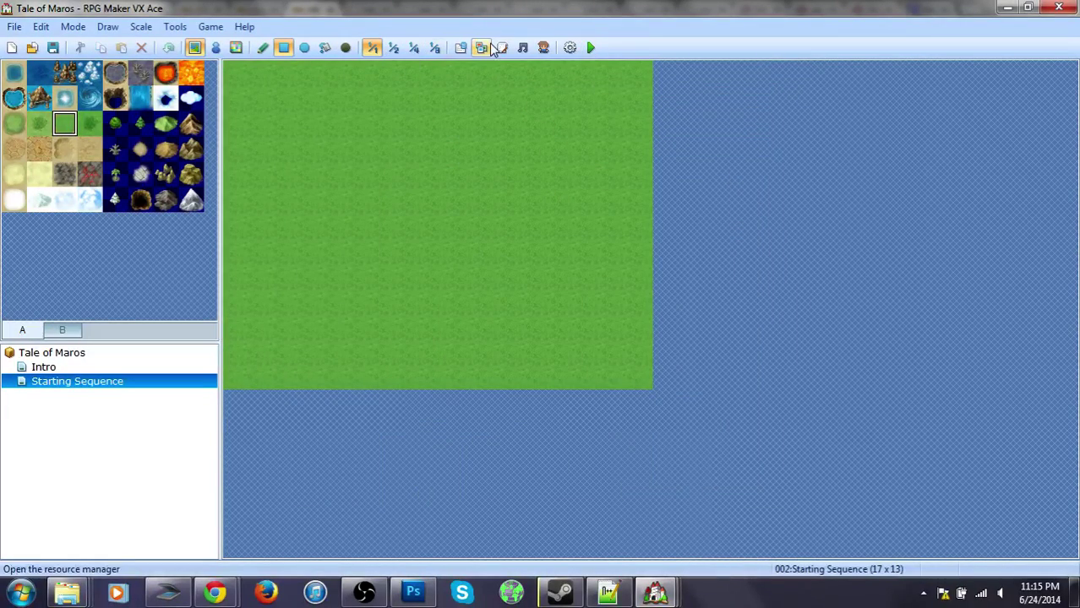
Step: Look through the Hirion Engine Main Menu and Core scripts for the code that sets the screen resolution
{"action": "left_click", "coordinate": [461, 53]}
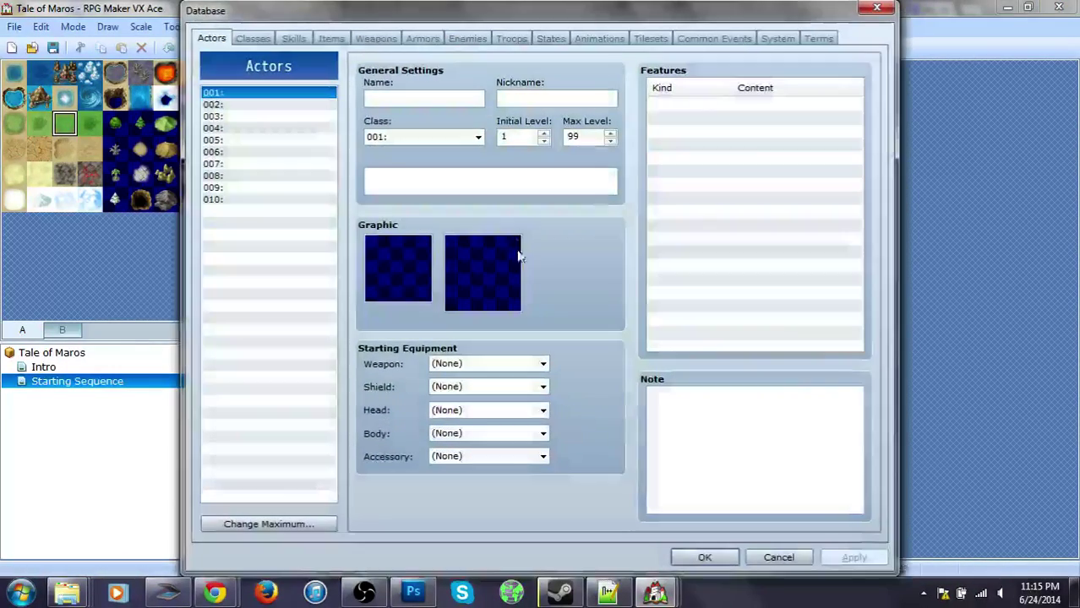
{"action": "left_click", "coordinate": [876, 9]}
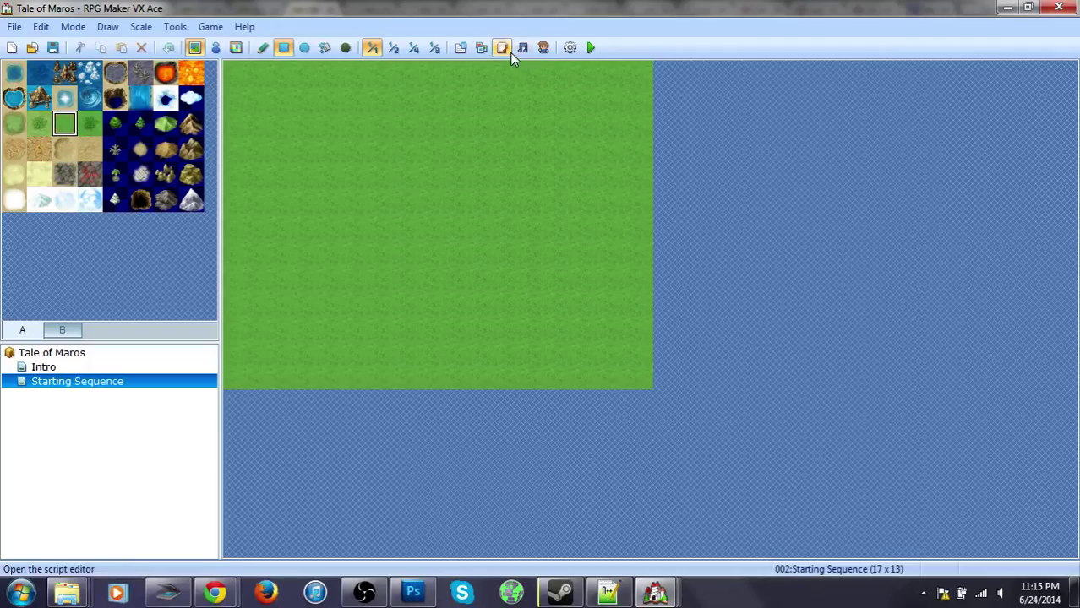
{"action": "left_click", "coordinate": [509, 49]}
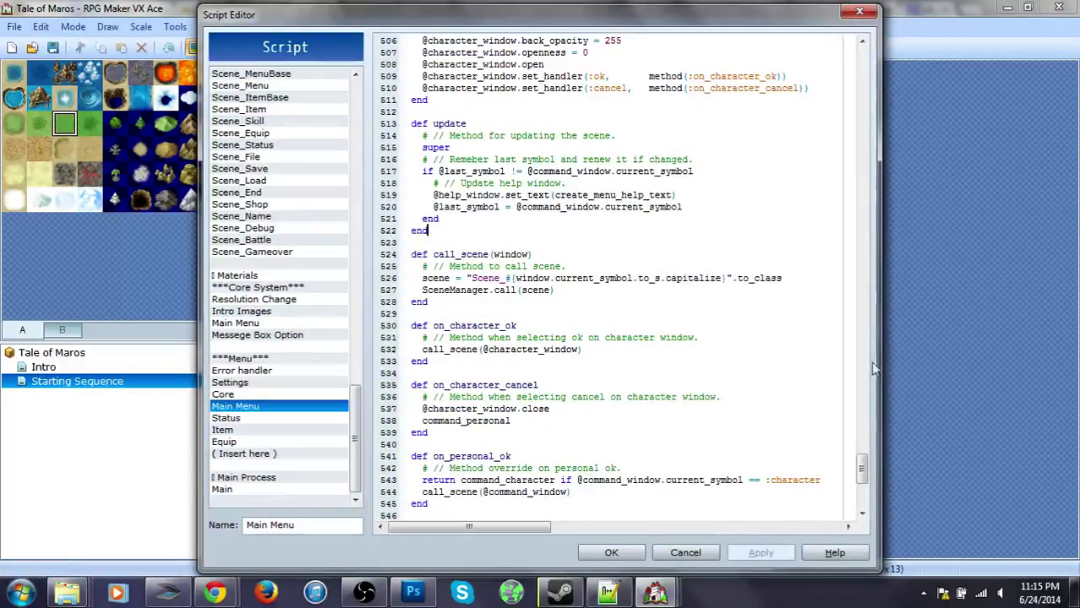
{"action": "left_click_drag", "start_coordinate": [863, 471], "coordinate": [878, 69]}
{"action": "left_click", "coordinate": [230, 394]}
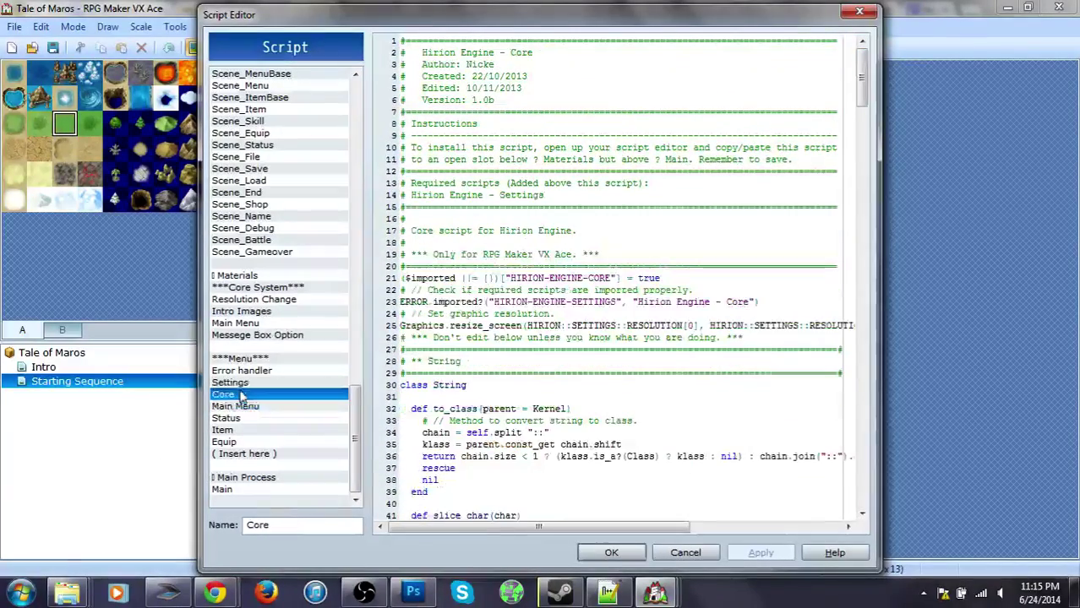
{"action": "scroll", "coordinate": [612, 368], "scroll_direction": "down", "scroll_amount": 20}
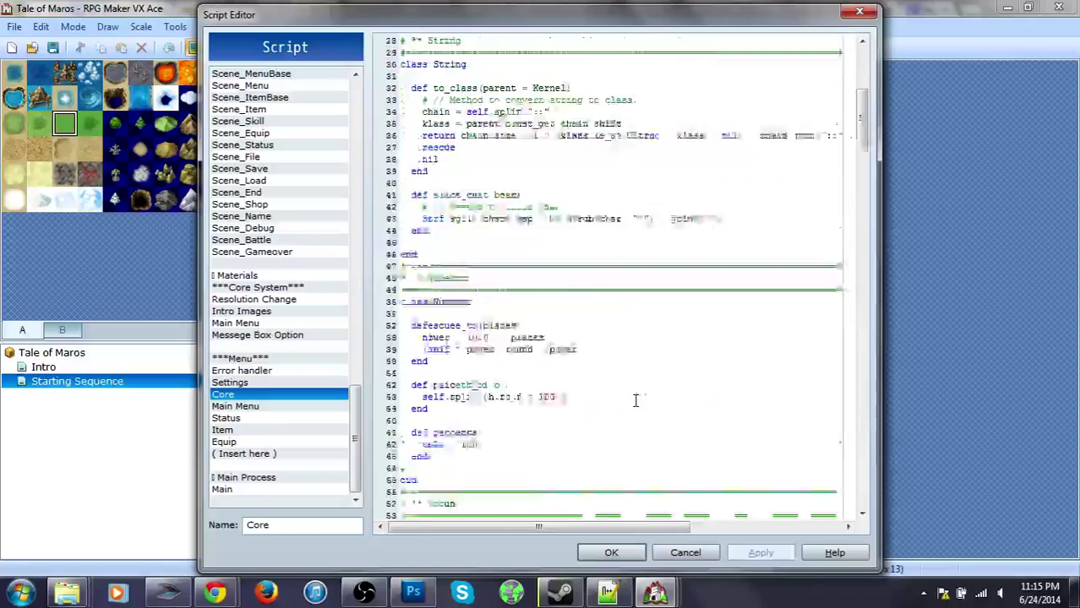
{"action": "scroll", "coordinate": [636, 397], "scroll_direction": "down", "scroll_amount": 18}
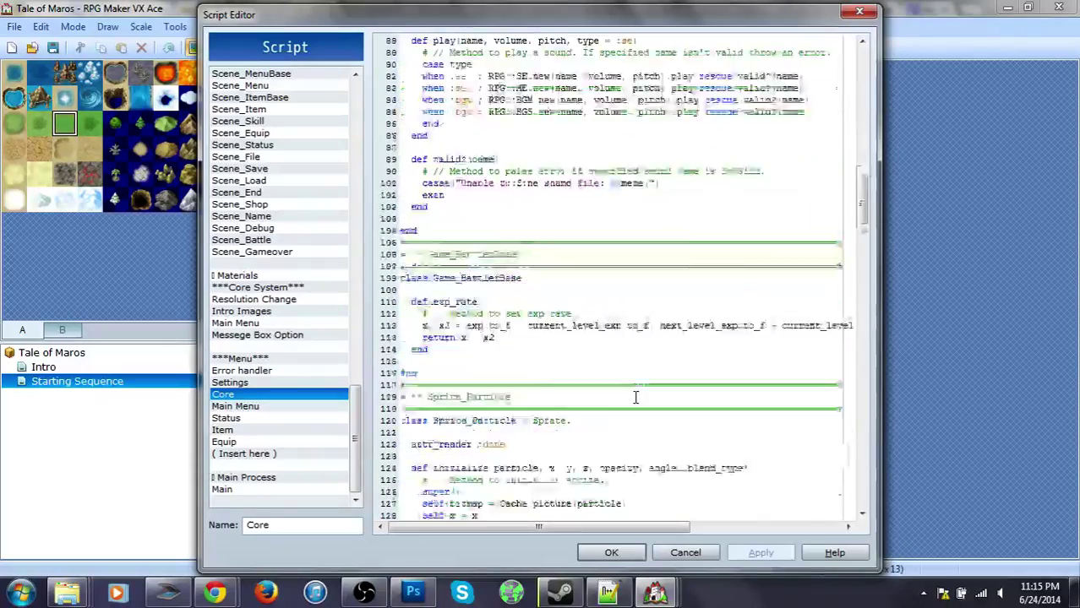
{"action": "scroll", "coordinate": [635, 397], "scroll_direction": "down", "scroll_amount": 13}
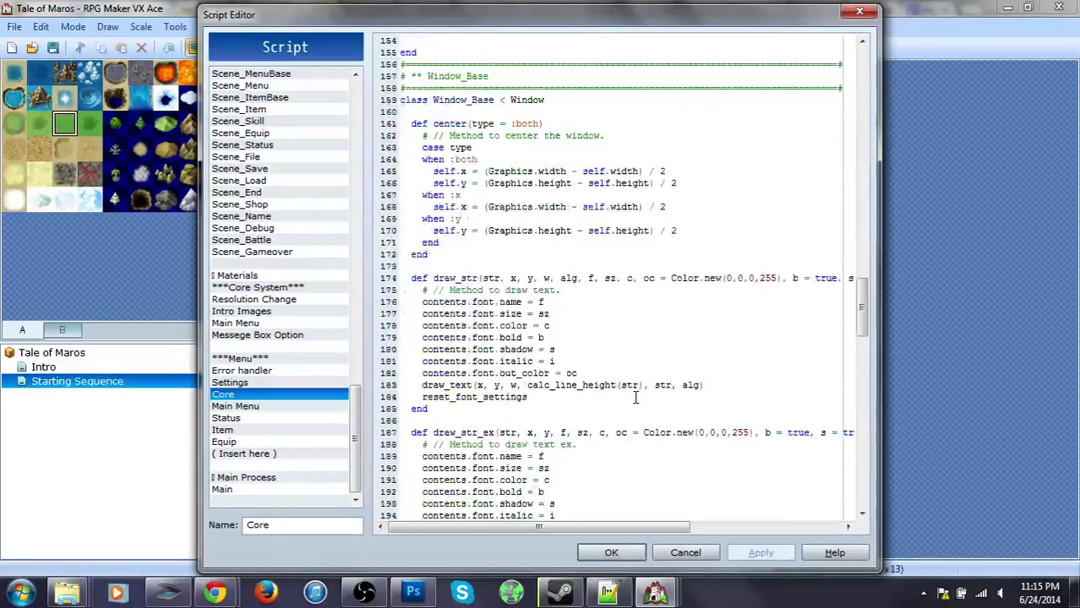
{"action": "scroll", "coordinate": [636, 397], "scroll_direction": "down", "scroll_amount": 20}
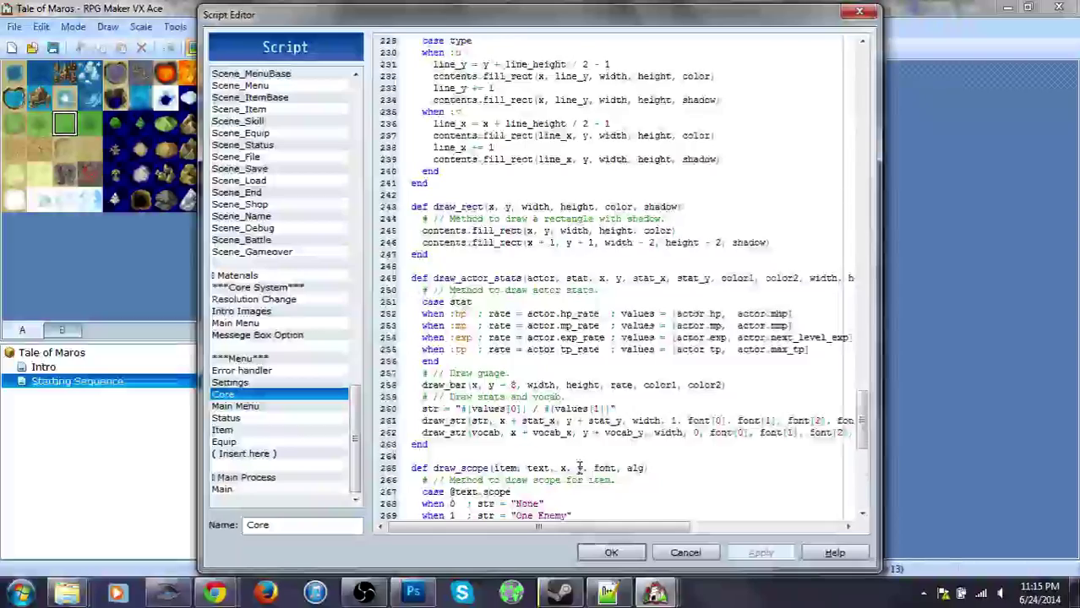
Step: Delete the RESOLUTION = [640, 480] setting with its comment and the extra blank line from the Settings script
{"action": "left_click", "coordinate": [272, 382]}
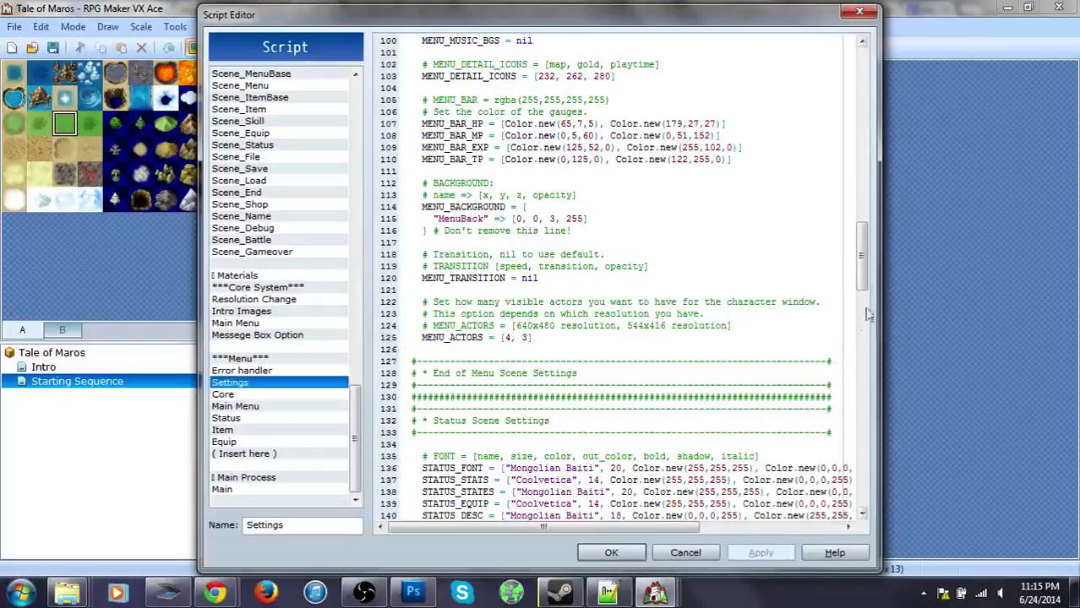
{"action": "left_click_drag", "start_coordinate": [862, 326], "coordinate": [861, 235]}
{"action": "scroll", "coordinate": [533, 257], "scroll_direction": "up", "scroll_amount": 20}
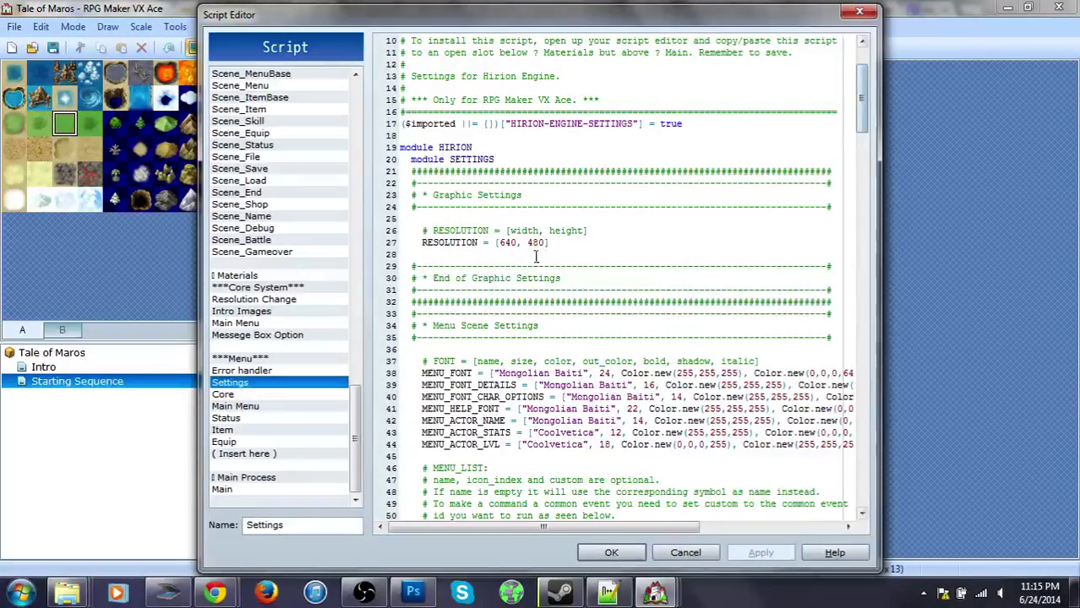
{"action": "left_click_drag", "start_coordinate": [531, 255], "coordinate": [390, 224]}
{"action": "key", "text": "BackSpace"}
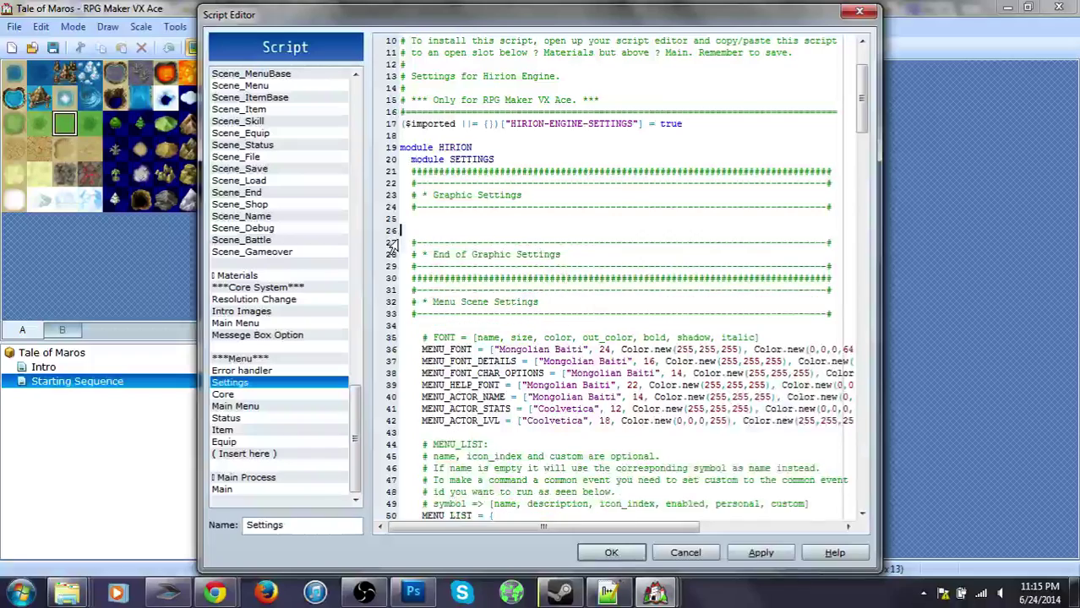
{"action": "key", "text": "BackSpace"}
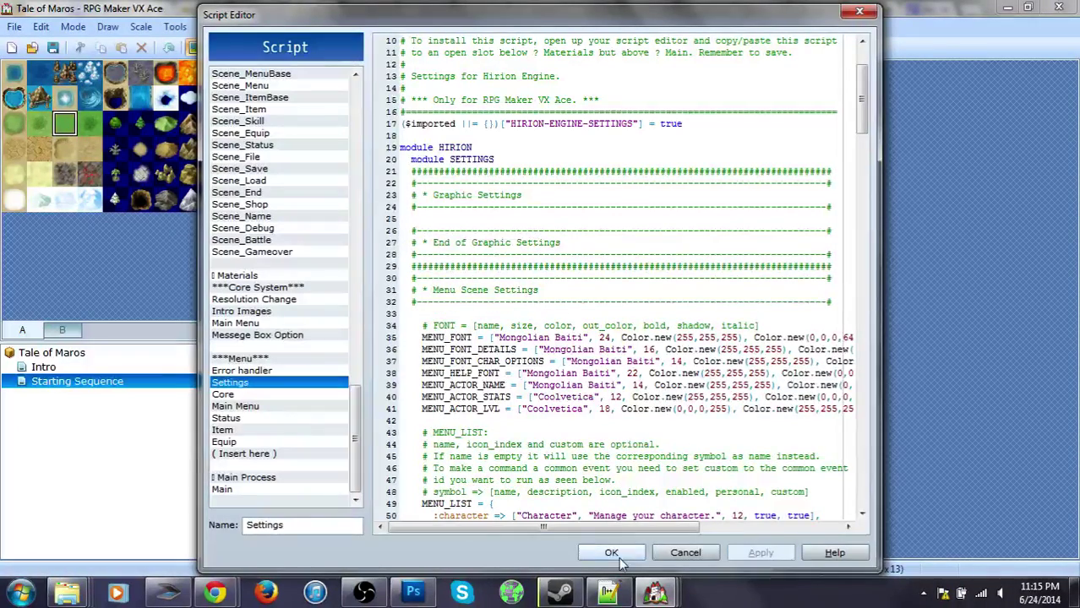
Step: Confirm the Settings script changes, save the project and run another playtest
{"action": "left_click", "coordinate": [611, 553]}
{"action": "left_click", "coordinate": [589, 48]}
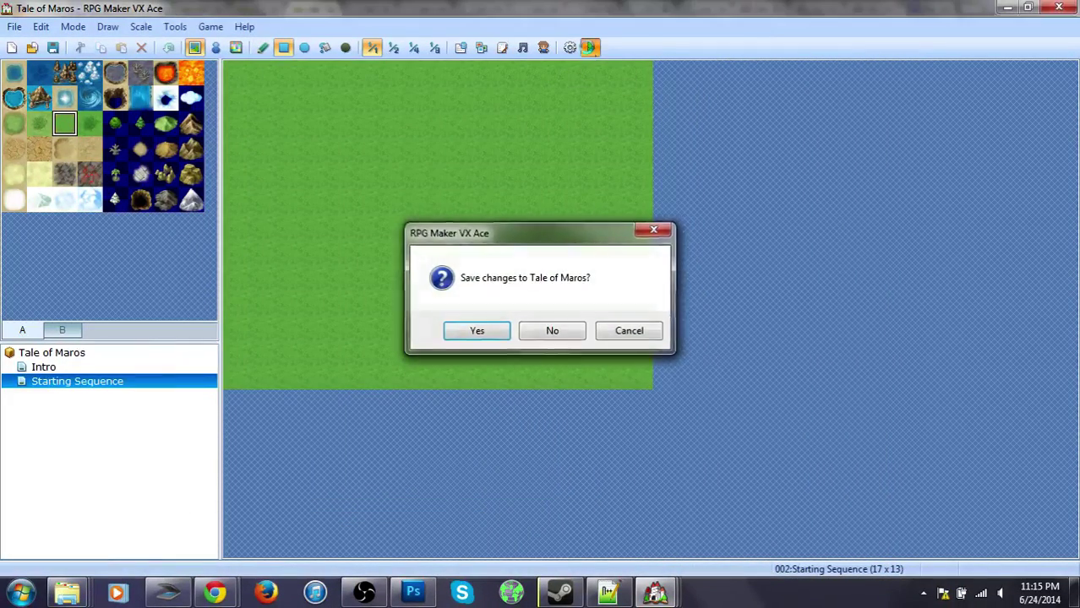
{"action": "key", "text": "Return"}
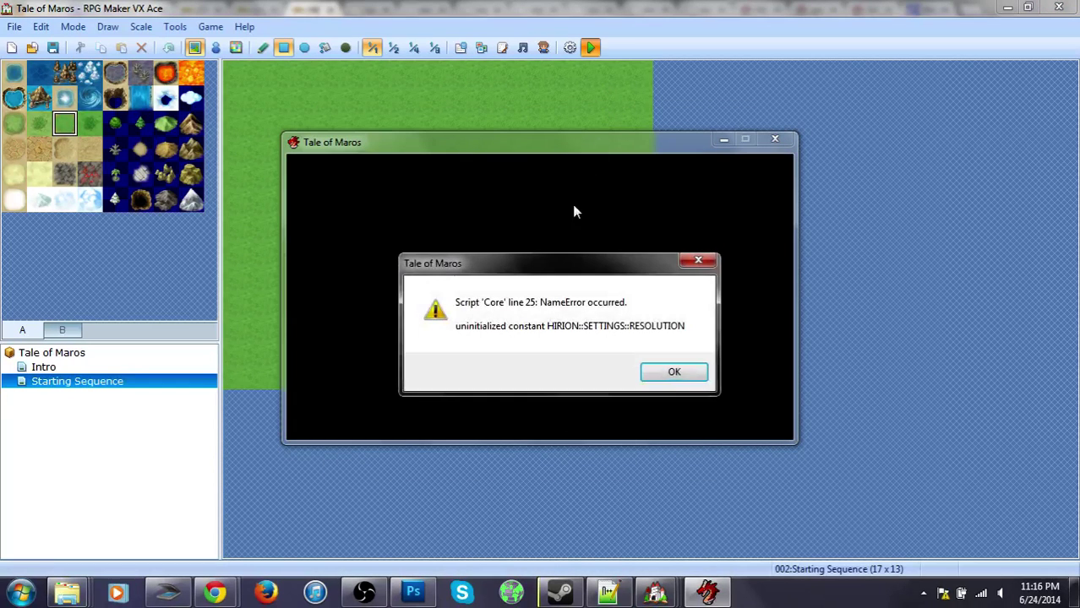
{"action": "left_click", "coordinate": [662, 380]}
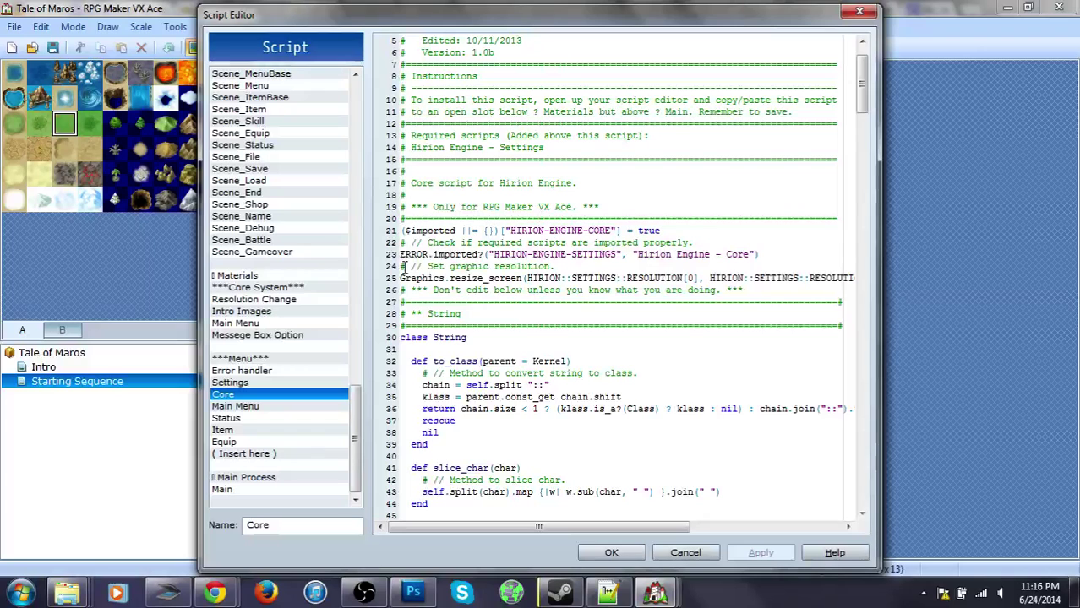
Step: Delete the "Set graphic resolution" comment and the Graphics.resize_screen line from the Core script and confirm the script changes
{"action": "left_click_drag", "start_coordinate": [401, 265], "coordinate": [403, 295]}
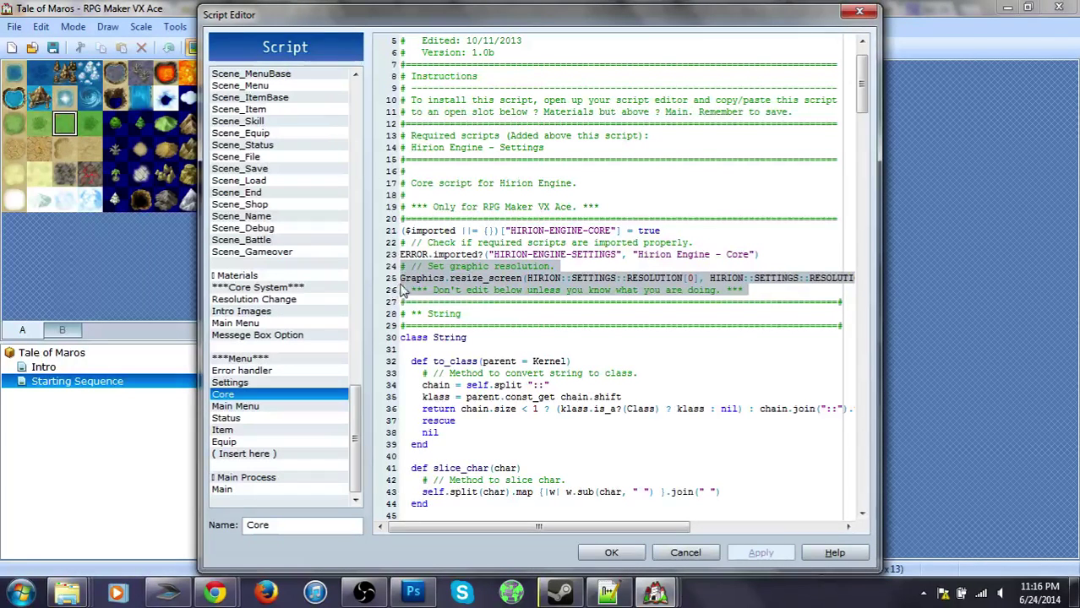
{"action": "left_click", "coordinate": [676, 268]}
{"action": "left_click_drag", "start_coordinate": [402, 266], "coordinate": [402, 288]}
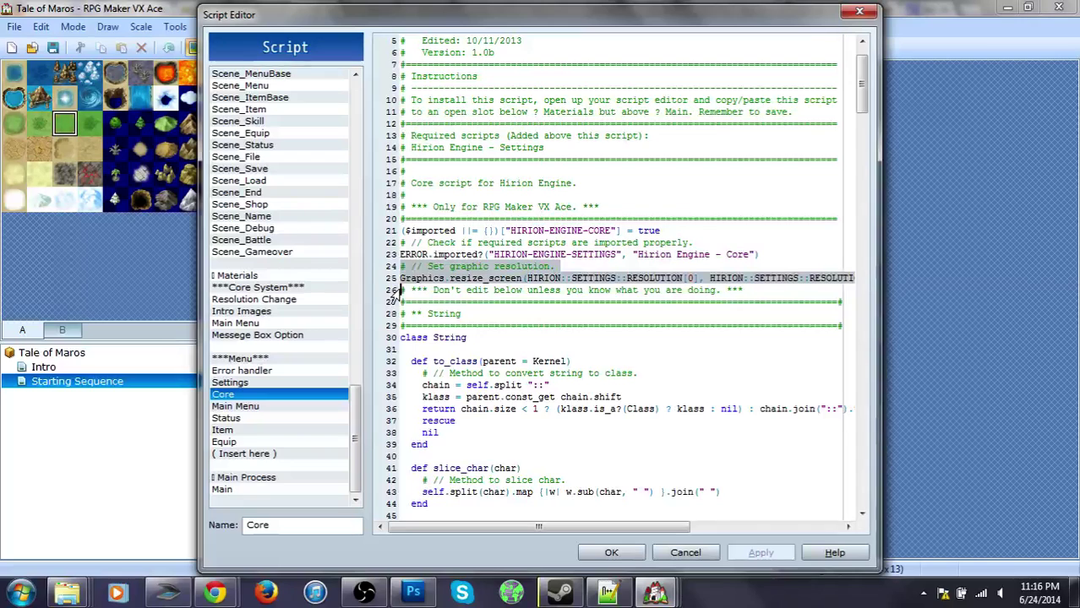
{"action": "key", "text": "Delete"}
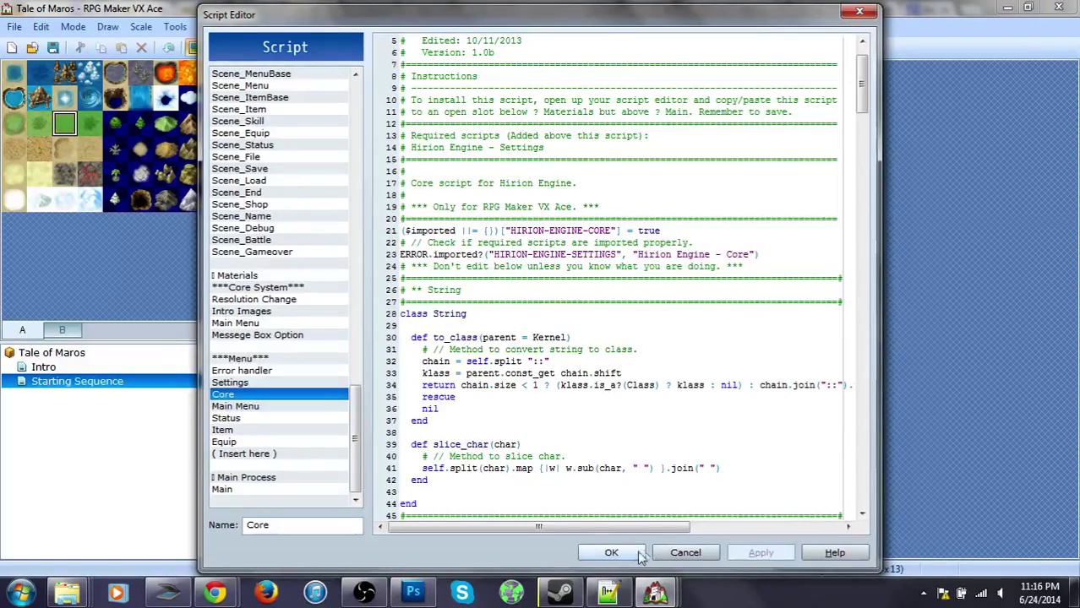
{"action": "left_click", "coordinate": [611, 552]}
Step: Start a playtest, advance through the opening and the character creation welcome message, and choose a gender
{"action": "left_click", "coordinate": [592, 48]}
{"action": "key", "text": "Return"}
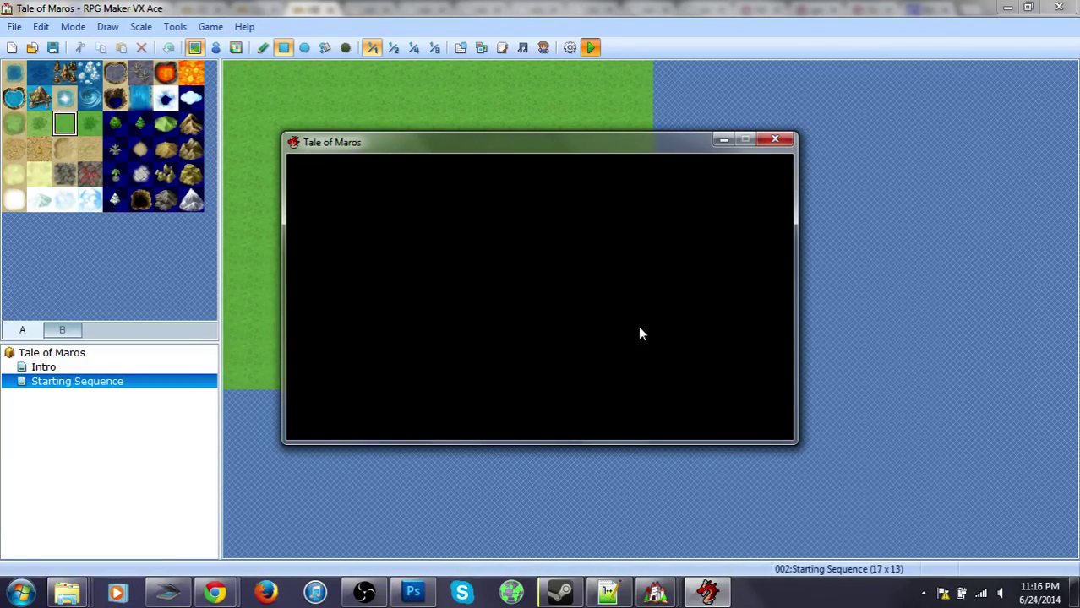
{"action": "key", "text": "Return"}
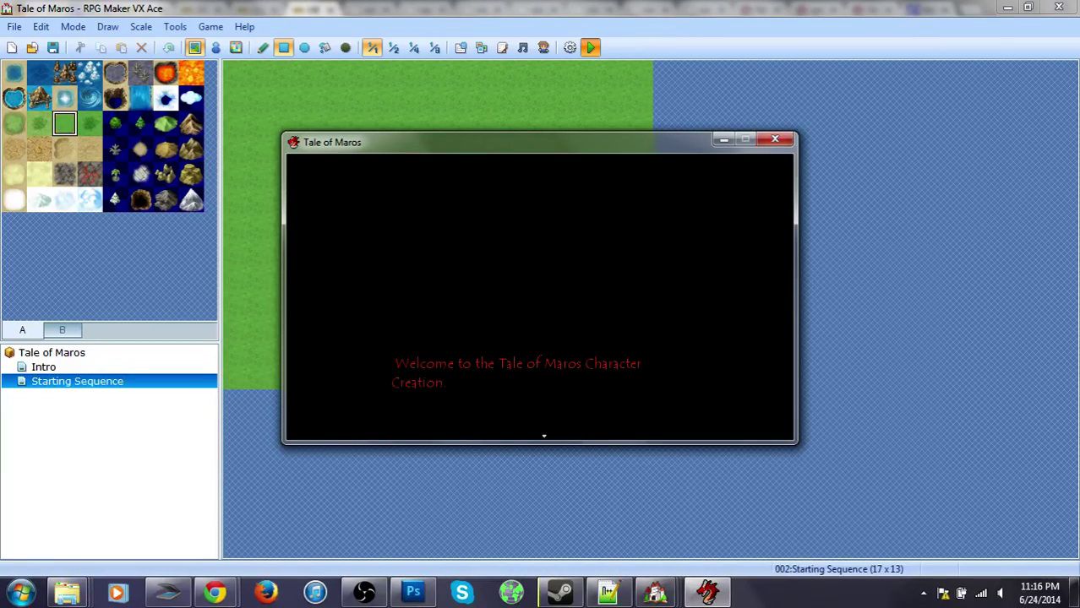
{"action": "key", "text": "Return"}
{"action": "key", "text": "Return"}
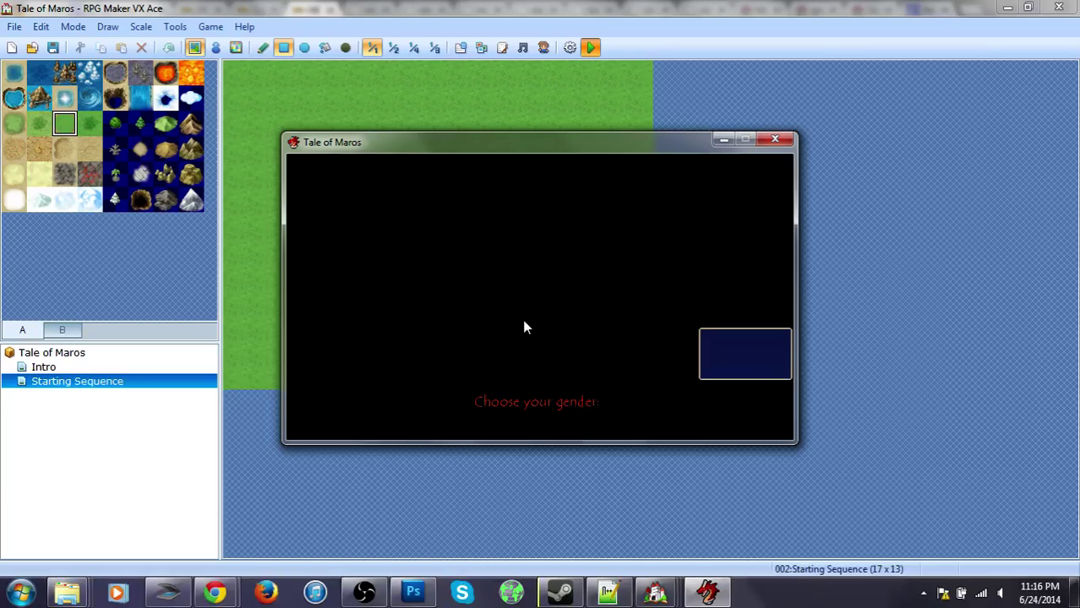
{"action": "key", "text": "Return"}
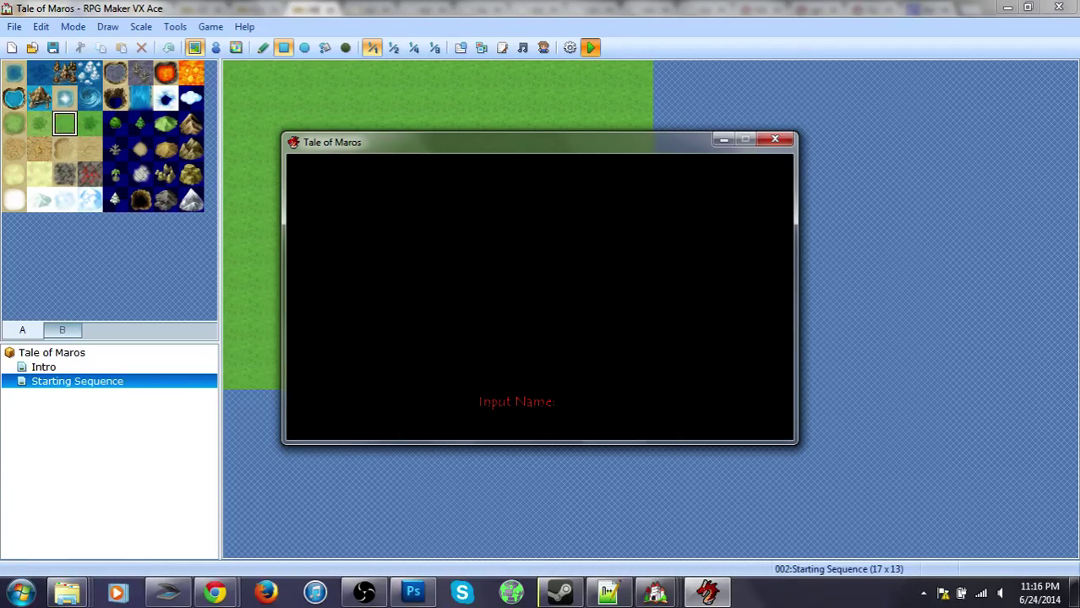
Step: Enter A as the character's name in the playtest and continue to the base ID choice
{"action": "key", "text": "Return"}
{"action": "key", "text": "Return"}
{"action": "key", "text": "Left"}
{"action": "key", "text": "Up"}
{"action": "key", "text": "Return"}
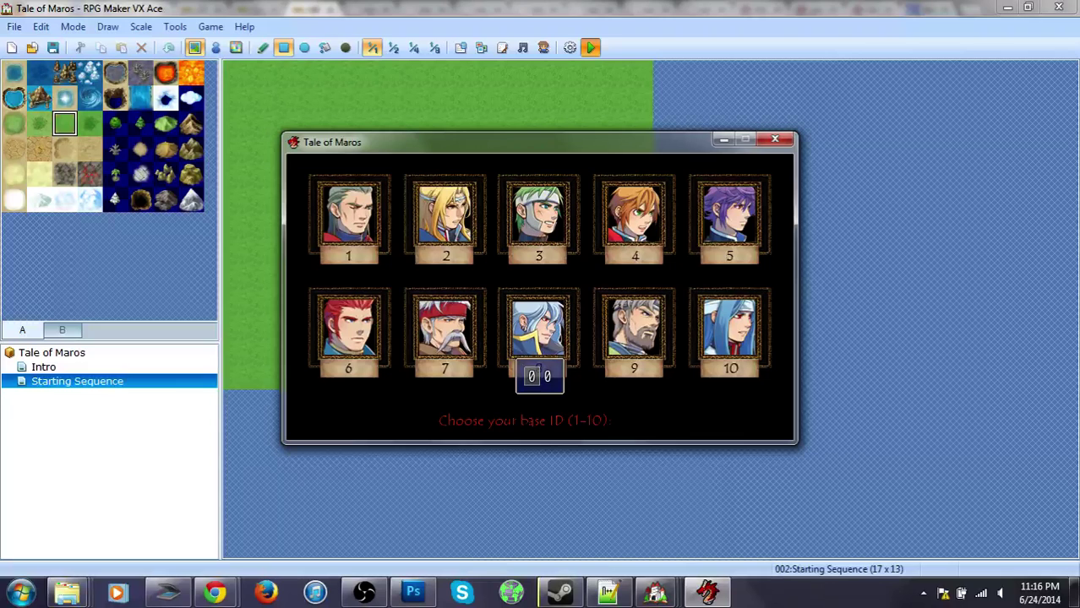
Step: Accept the character ID choices, open the in-game main menu to check its layout and end the playtest
{"action": "key", "text": "Return"}
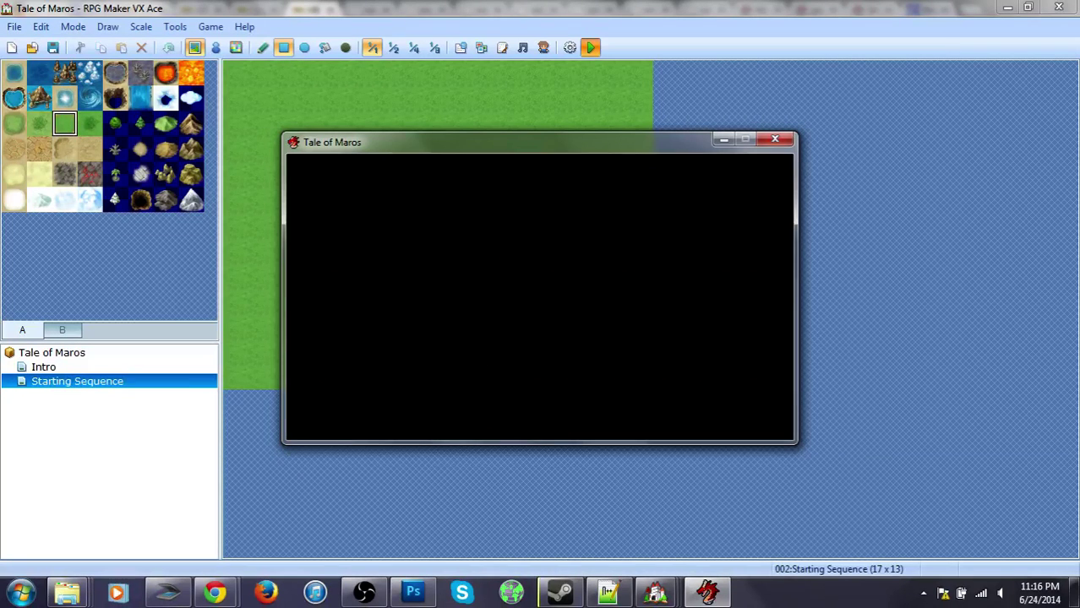
{"action": "key", "text": "Return"}
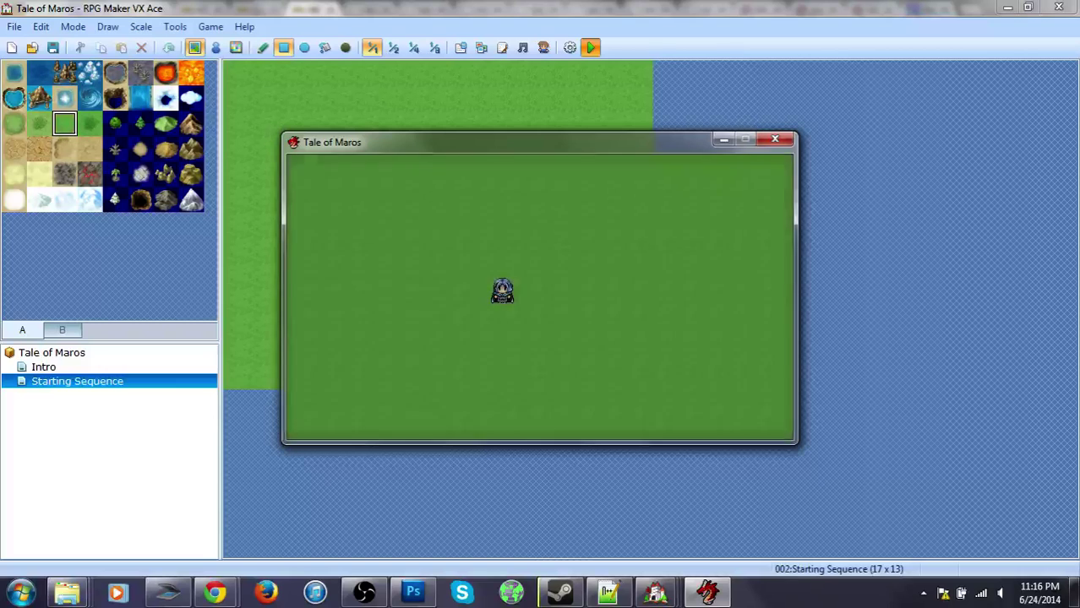
{"action": "key", "text": "Escape"}
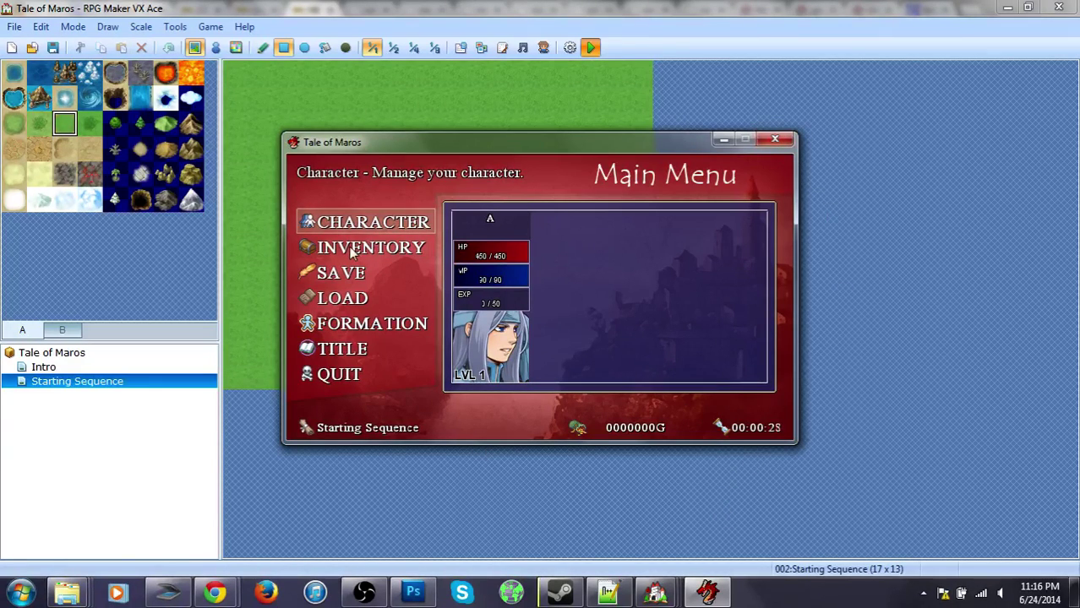
{"action": "left_click", "coordinate": [775, 139]}
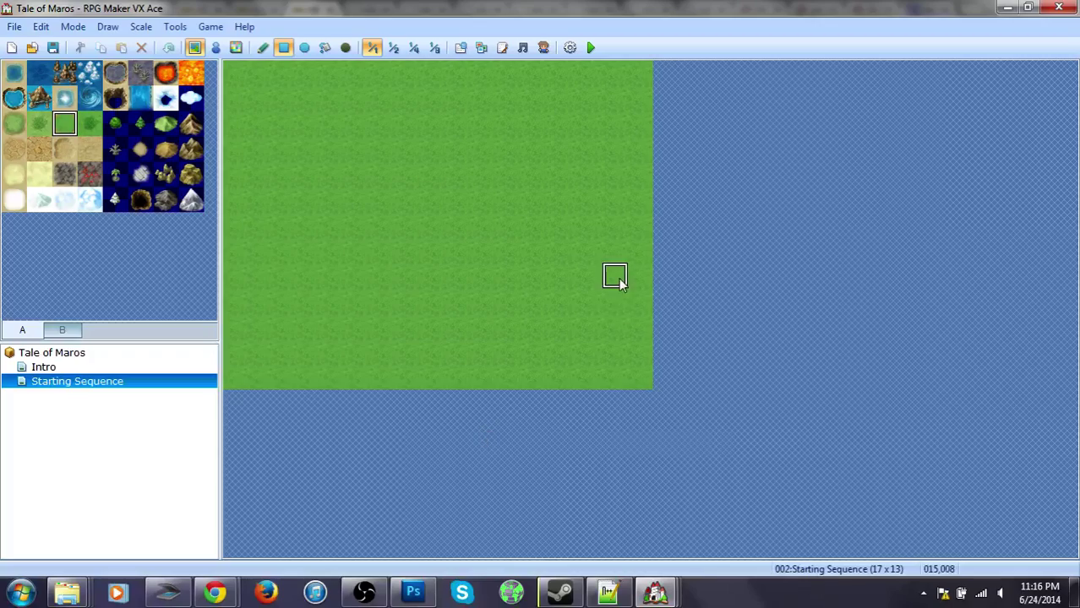
Step: Open the Hirion Engine Settings script and review the menu font definitions and the MENU_LIST entries
{"action": "left_click", "coordinate": [503, 49]}
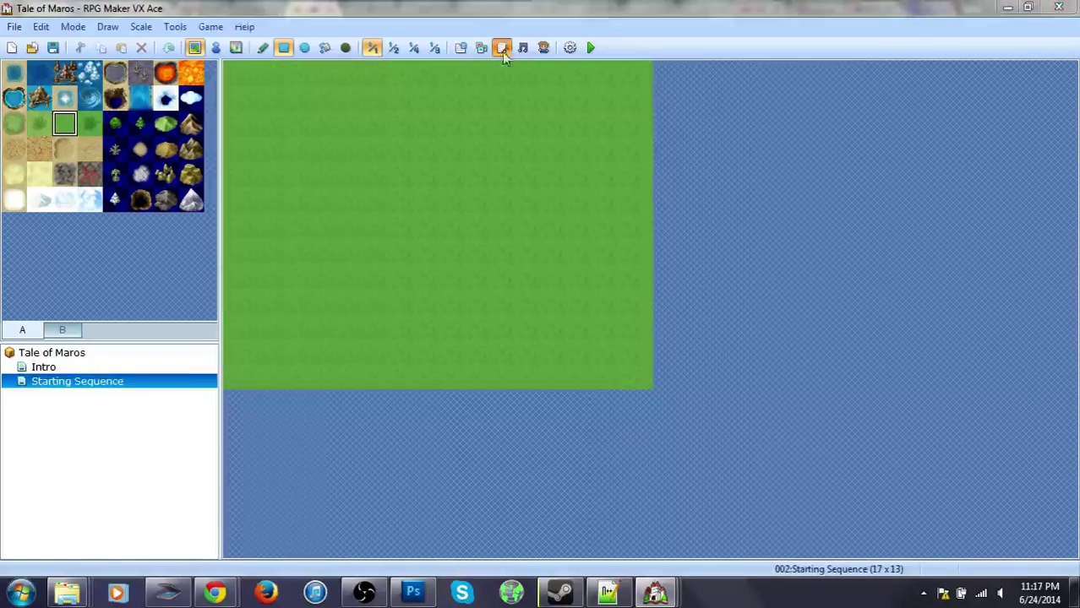
{"action": "left_click", "coordinate": [240, 371]}
{"action": "left_click", "coordinate": [235, 385]}
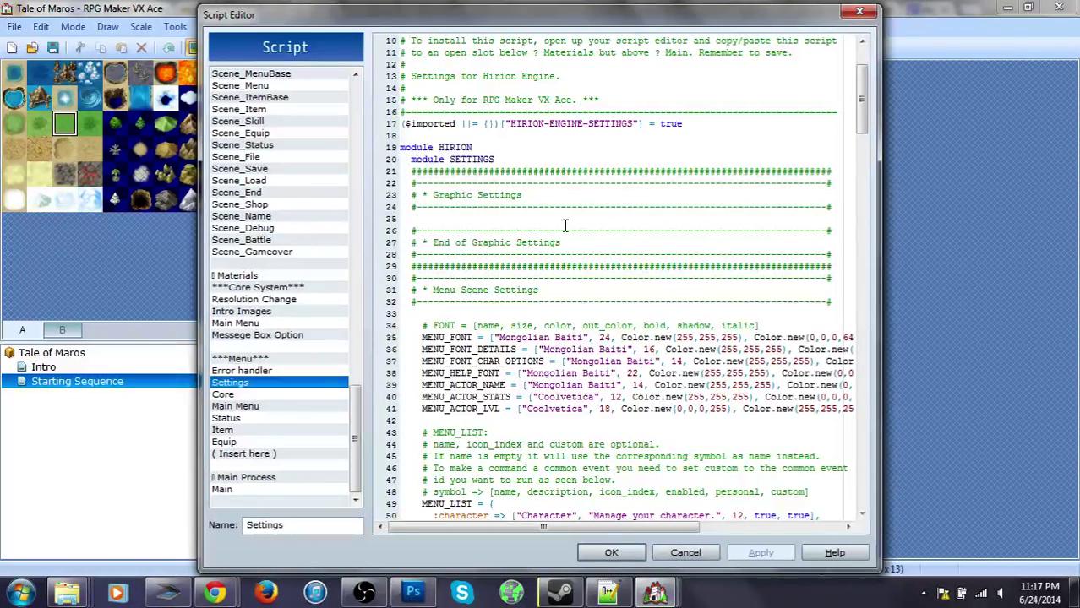
{"action": "left_click_drag", "start_coordinate": [545, 360], "coordinate": [542, 373]}
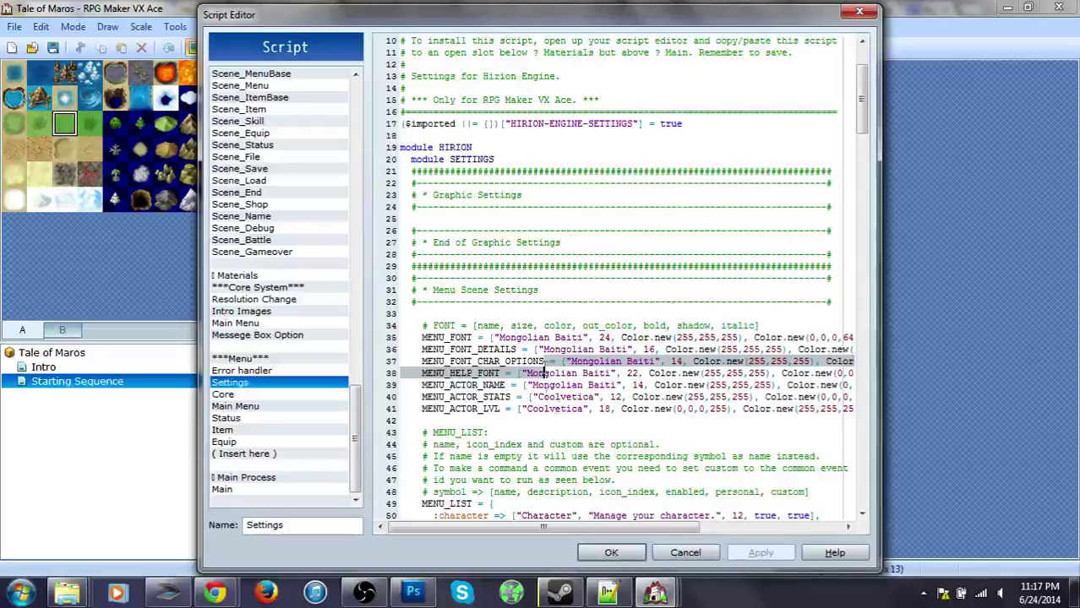
{"action": "scroll", "coordinate": [558, 405], "scroll_direction": "down", "scroll_amount": 6}
{"action": "left_click", "coordinate": [595, 368]}
{"action": "scroll", "coordinate": [594, 373], "scroll_direction": "up", "scroll_amount": 2}
{"action": "scroll", "coordinate": [572, 246], "scroll_direction": "down", "scroll_amount": 5}
{"action": "left_click_drag", "start_coordinate": [674, 393], "coordinate": [449, 135]}
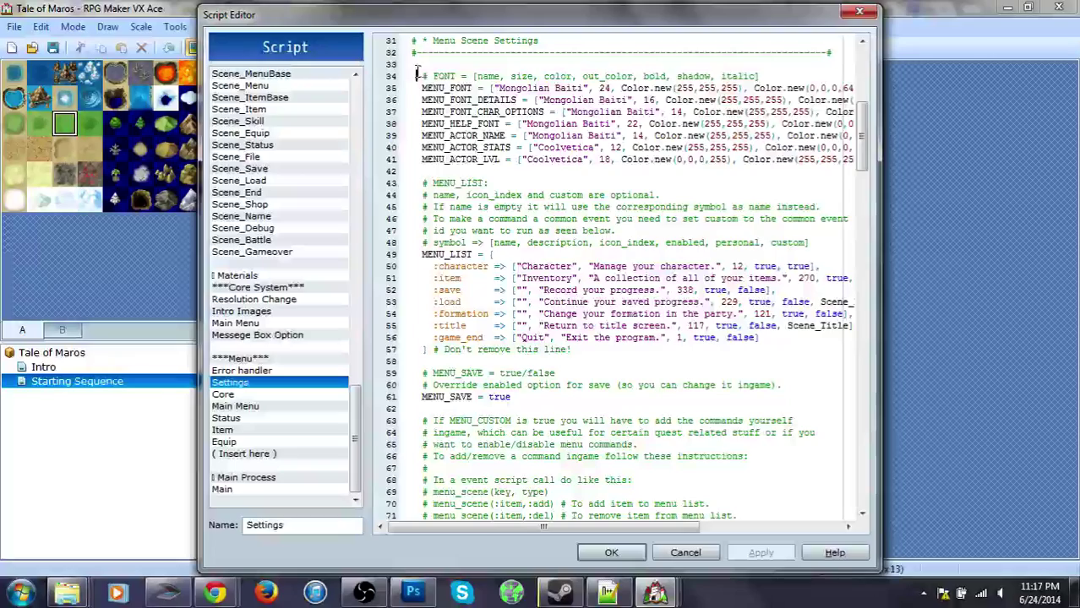
{"action": "left_click_drag", "start_coordinate": [427, 71], "coordinate": [761, 338]}
{"action": "left_click", "coordinate": [665, 384]}
{"action": "scroll", "coordinate": [589, 450], "scroll_direction": "up", "scroll_amount": 3}
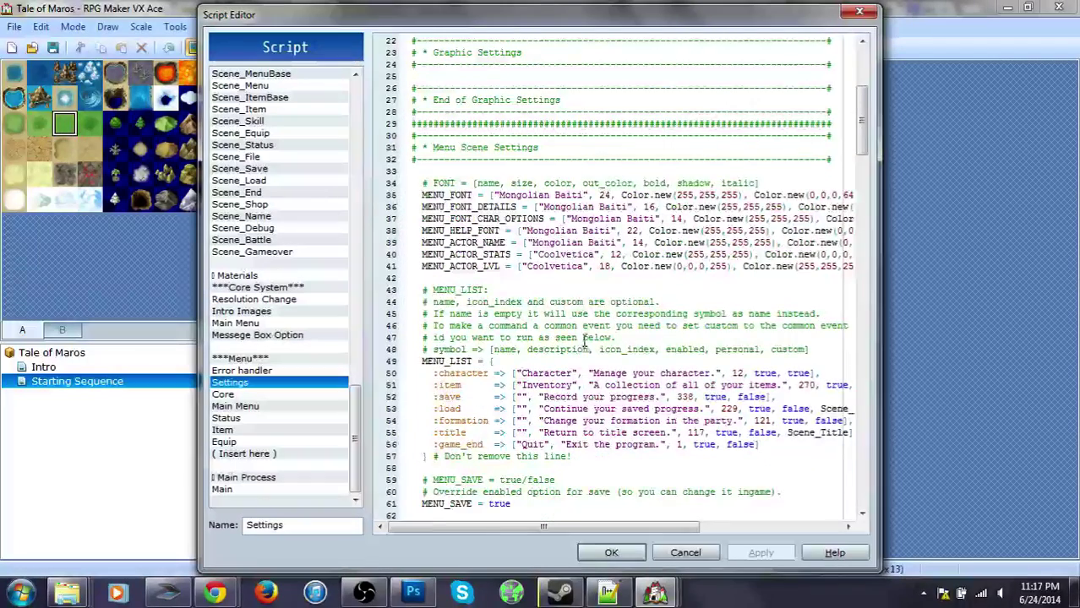
{"action": "scroll", "coordinate": [473, 245], "scroll_direction": "up", "scroll_amount": 1}
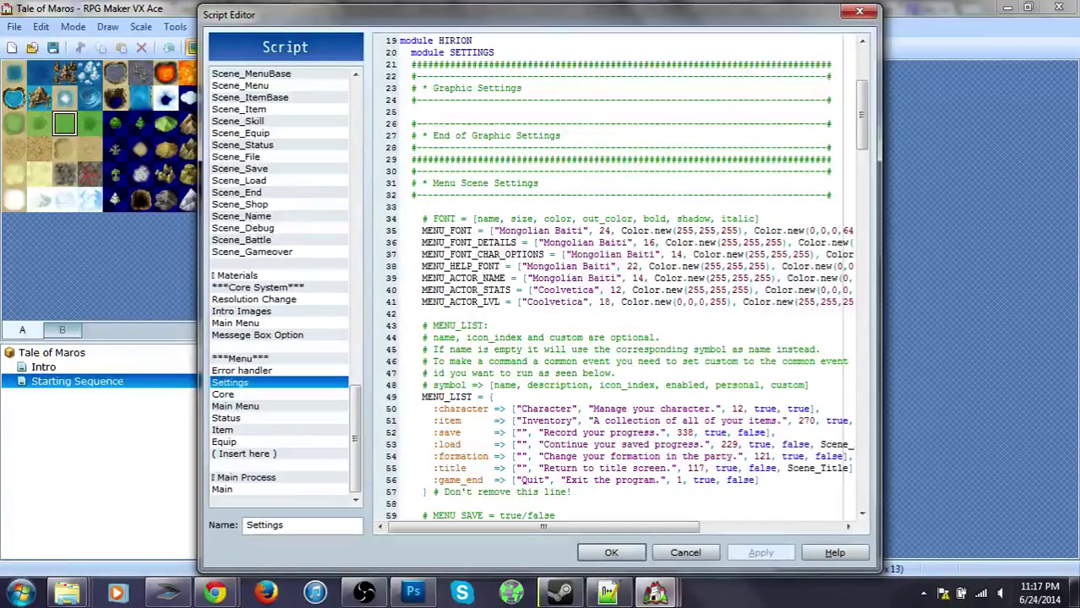
Step: Switch to the Tale of Maros Demo project, close the event editor without changes and open that project's Settings script
{"action": "mouse_move", "coordinate": [660, 596]}
{"action": "left_click", "coordinate": [490, 526]}
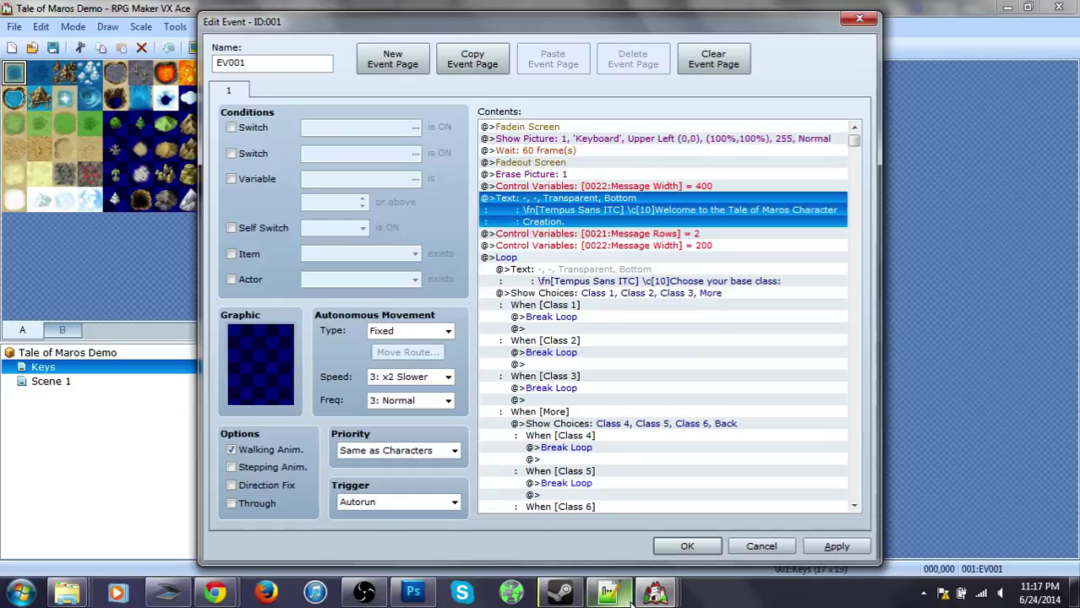
{"action": "left_click", "coordinate": [656, 597]}
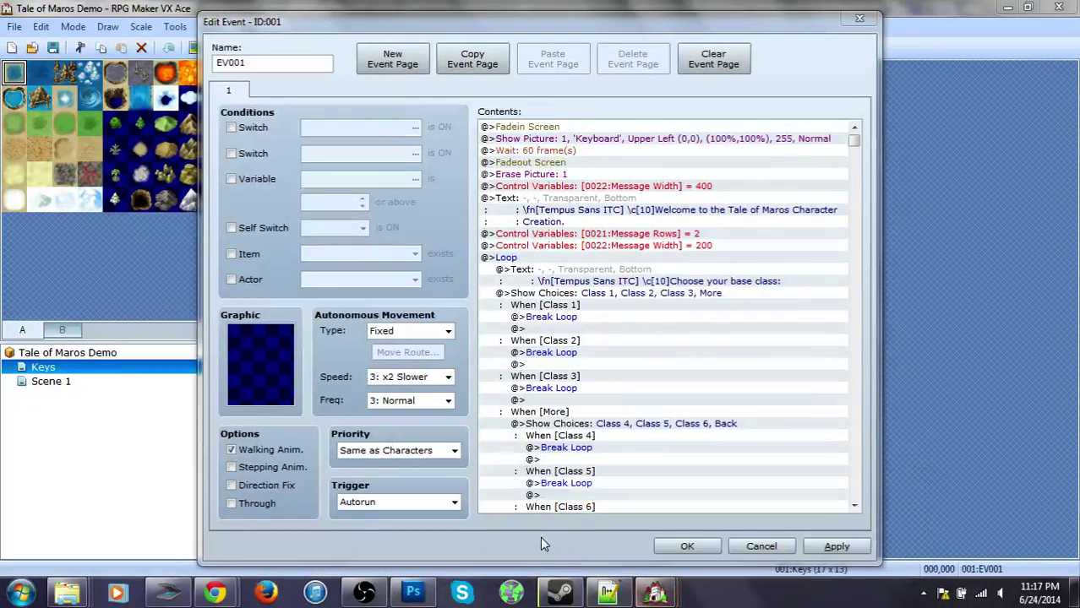
{"action": "left_click", "coordinate": [760, 547]}
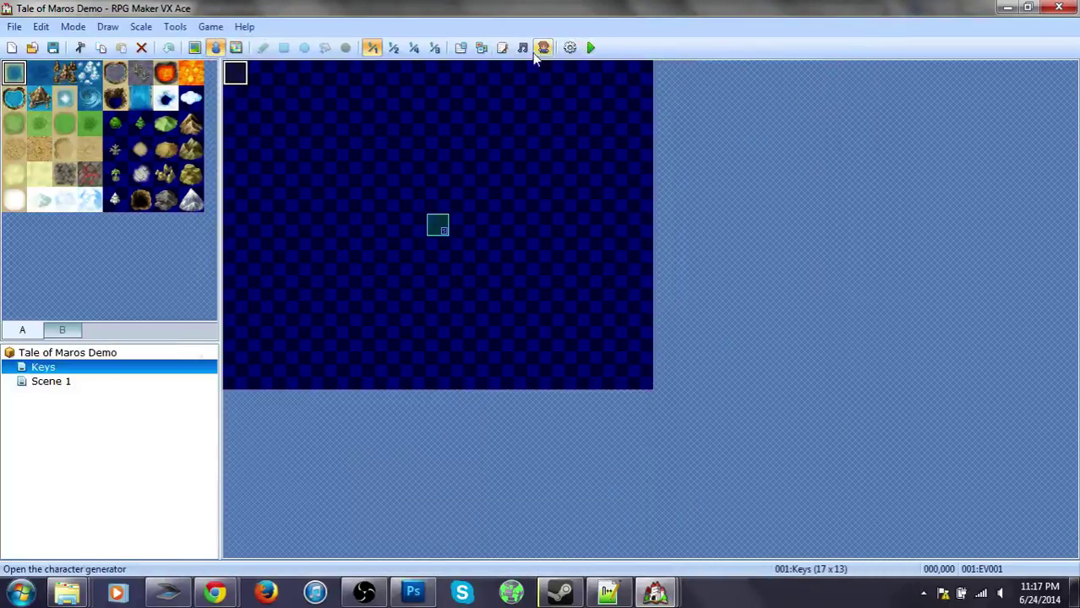
{"action": "left_click", "coordinate": [501, 48]}
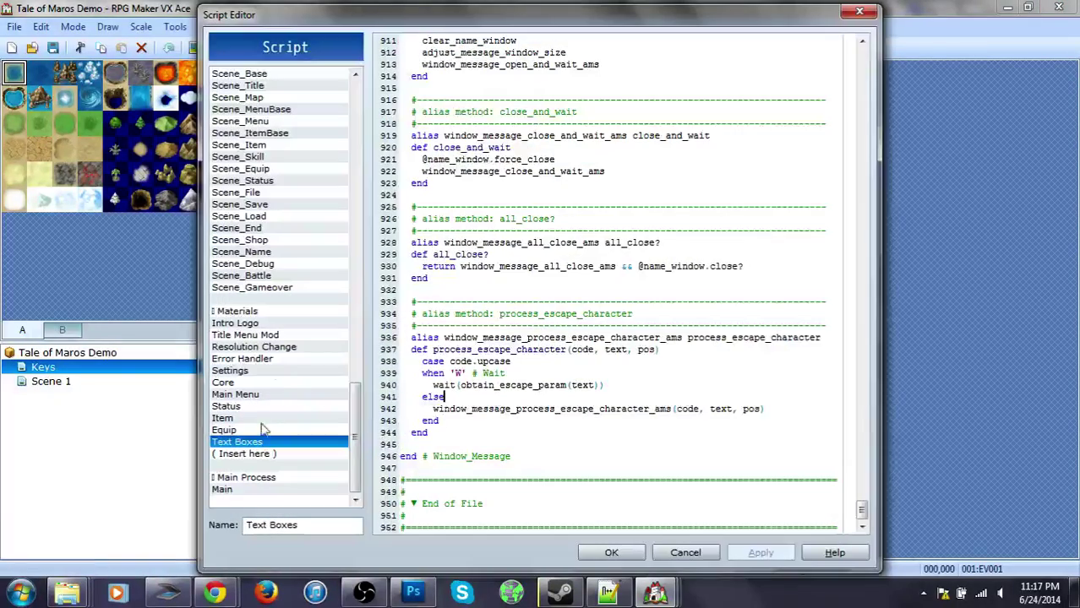
{"action": "left_click", "coordinate": [269, 359]}
{"action": "left_click", "coordinate": [268, 382]}
{"action": "left_click", "coordinate": [269, 370]}
Step: Copy the font name Tempus Sans ITC from the MENU_FONT line of the Demo project's Settings script
{"action": "scroll", "coordinate": [584, 440], "scroll_direction": "down", "scroll_amount": 2}
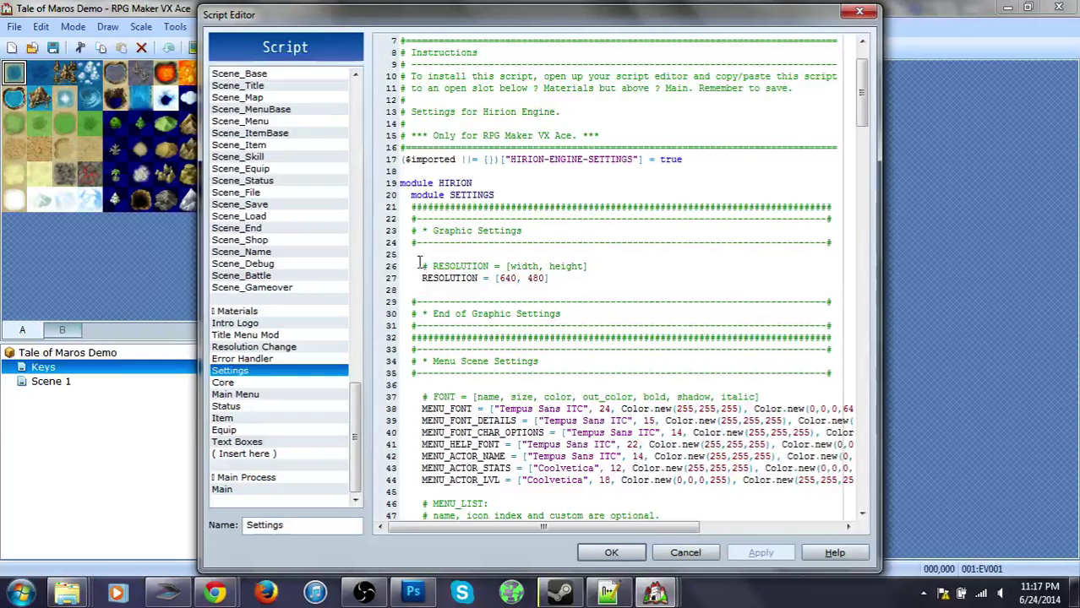
{"action": "left_click", "coordinate": [563, 291]}
{"action": "scroll", "coordinate": [573, 321], "scroll_direction": "down", "scroll_amount": 3}
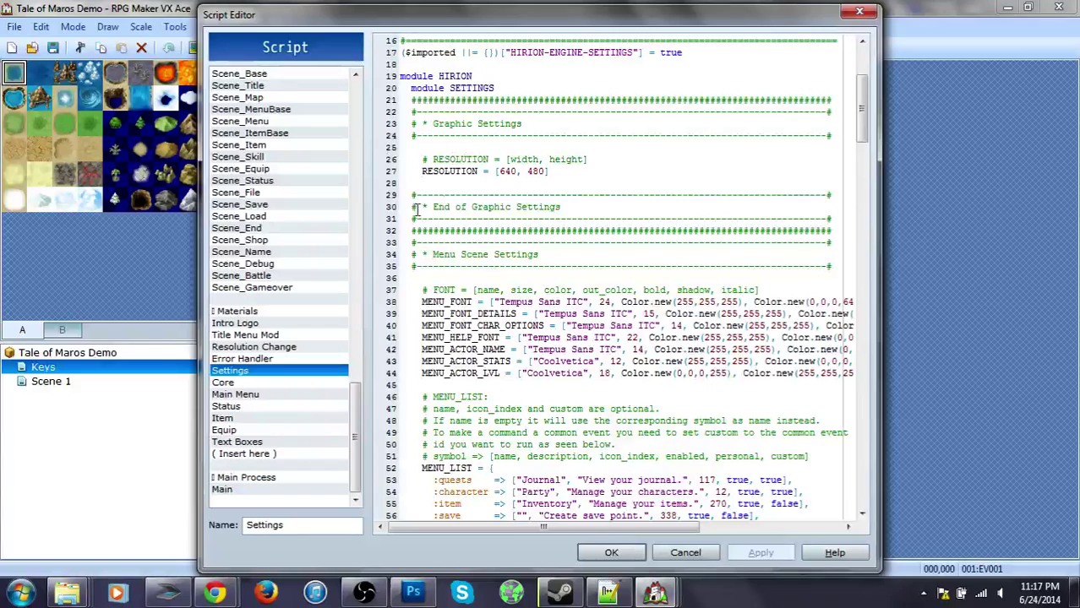
{"action": "scroll", "coordinate": [542, 384], "scroll_direction": "down", "scroll_amount": 3}
{"action": "scroll", "coordinate": [547, 367], "scroll_direction": "up", "scroll_amount": 1}
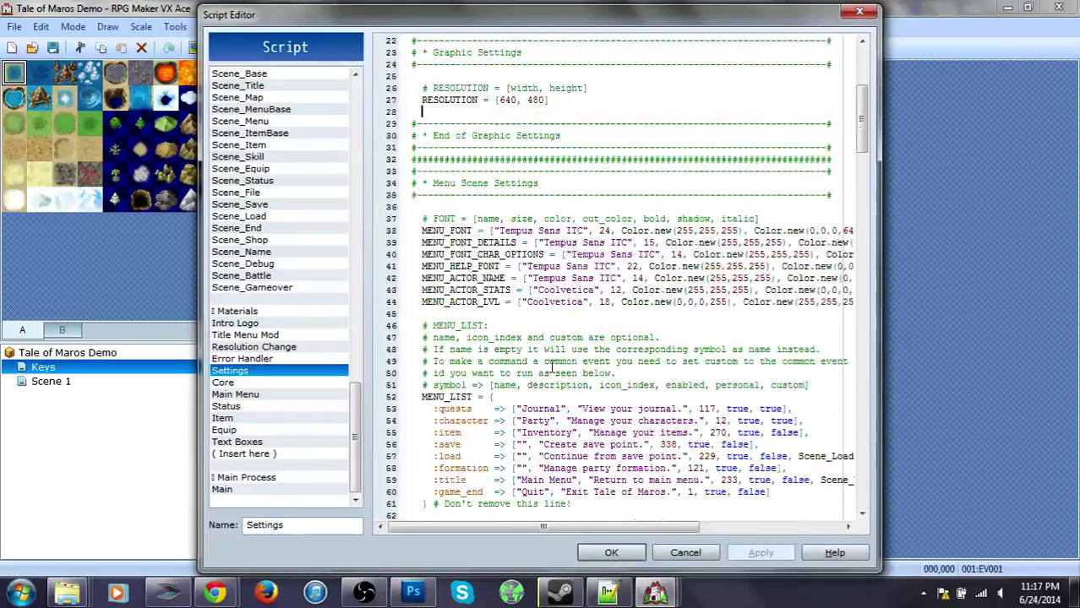
{"action": "left_click_drag", "start_coordinate": [585, 230], "coordinate": [505, 231]}
{"action": "key", "text": "ctrl+c"}
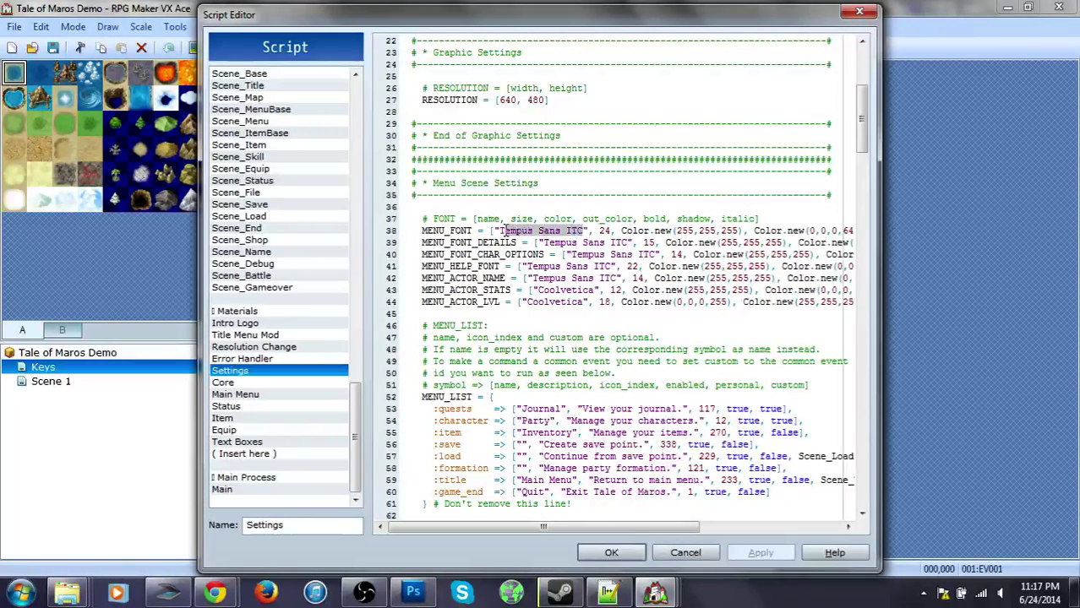
Step: In the Tale of Maros Settings script, replace Mongolian Baiti with Tempus Sans ITC in all five menu font lines from MENU_FONT to MENU_ACTOR_NAME
{"action": "mouse_move", "coordinate": [655, 593]}
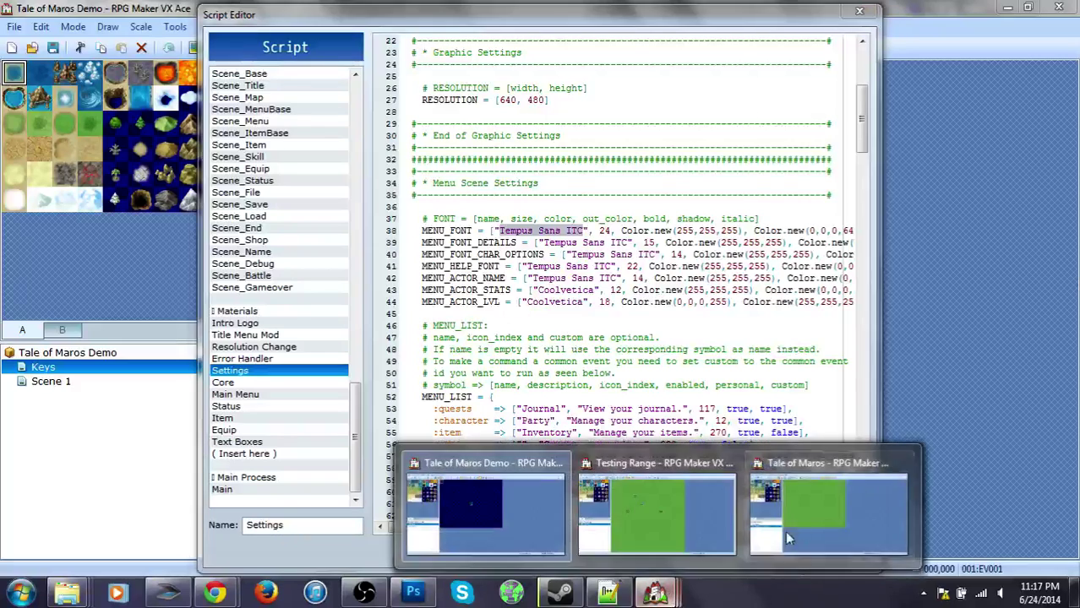
{"action": "left_click", "coordinate": [824, 499]}
{"action": "left_click_drag", "start_coordinate": [580, 231], "coordinate": [609, 266]}
{"action": "key", "text": "ctrl+v"}
{"action": "key", "text": "ctrl+v"}
{"action": "key", "text": "ctrl+v"}
{"action": "key", "text": "ctrl+v"}
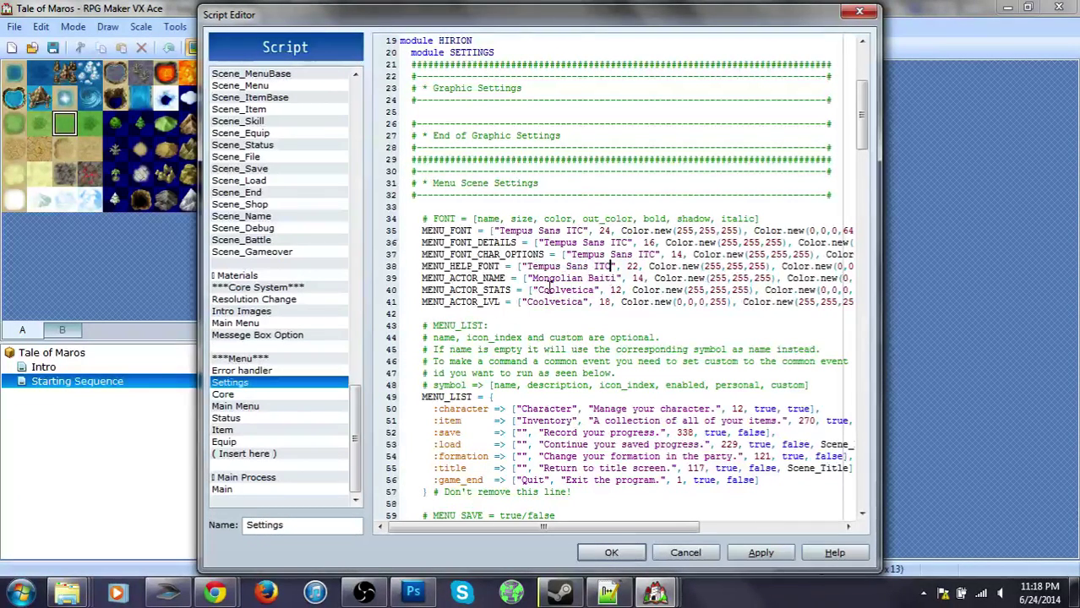
{"action": "left_click_drag", "start_coordinate": [533, 279], "coordinate": [617, 279]}
{"action": "key", "text": "ctrl+v"}
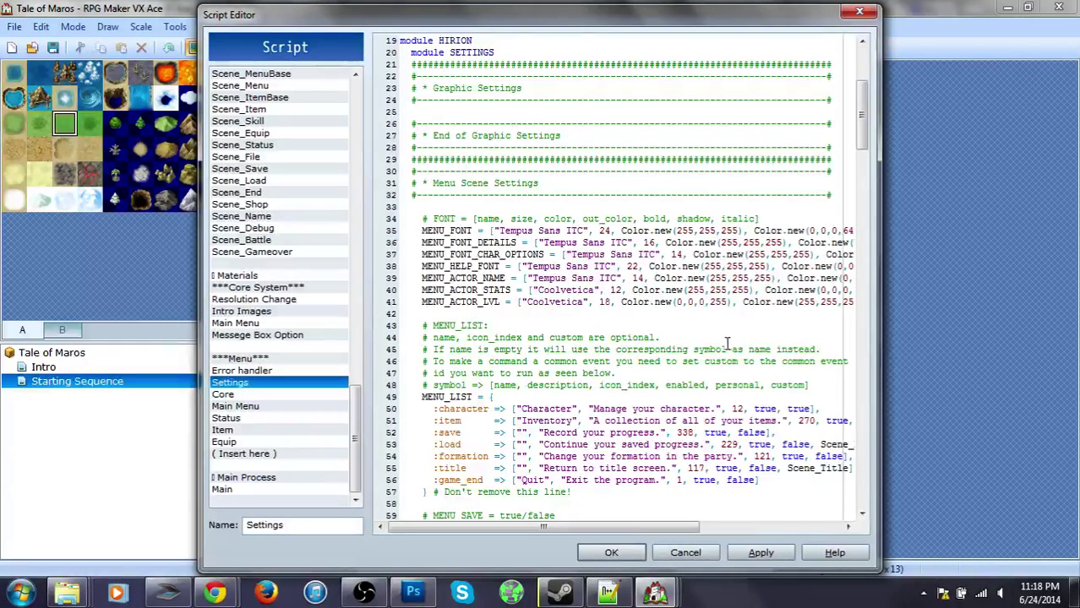
Step: Copy the MENU_LIST entries from :character through :game_end in the Demo project's Settings script
{"action": "scroll", "coordinate": [664, 361], "scroll_direction": "down", "scroll_amount": 2}
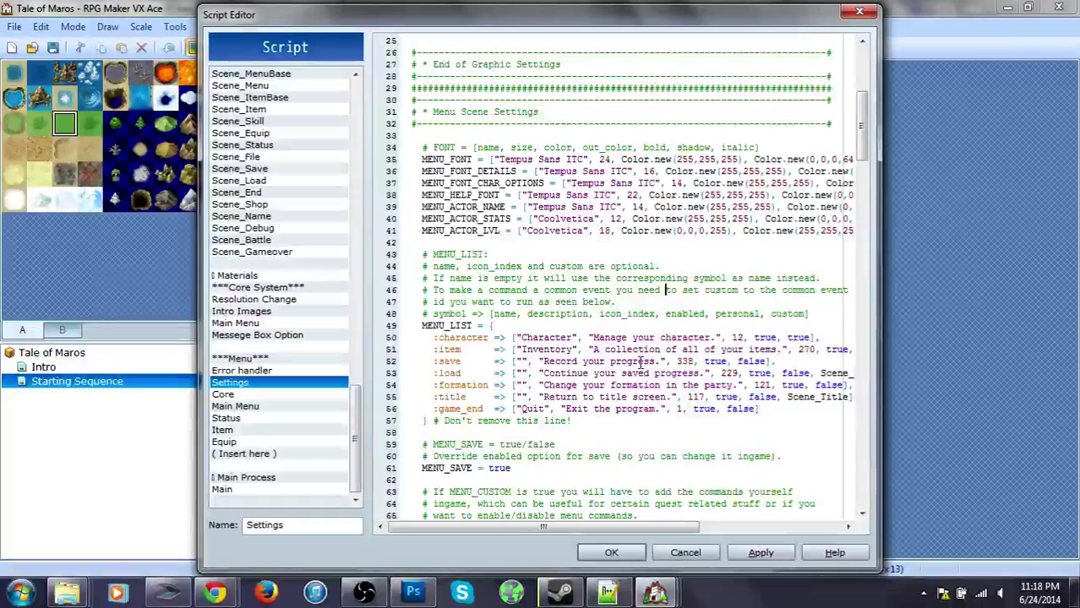
{"action": "scroll", "coordinate": [641, 363], "scroll_direction": "down", "scroll_amount": 2}
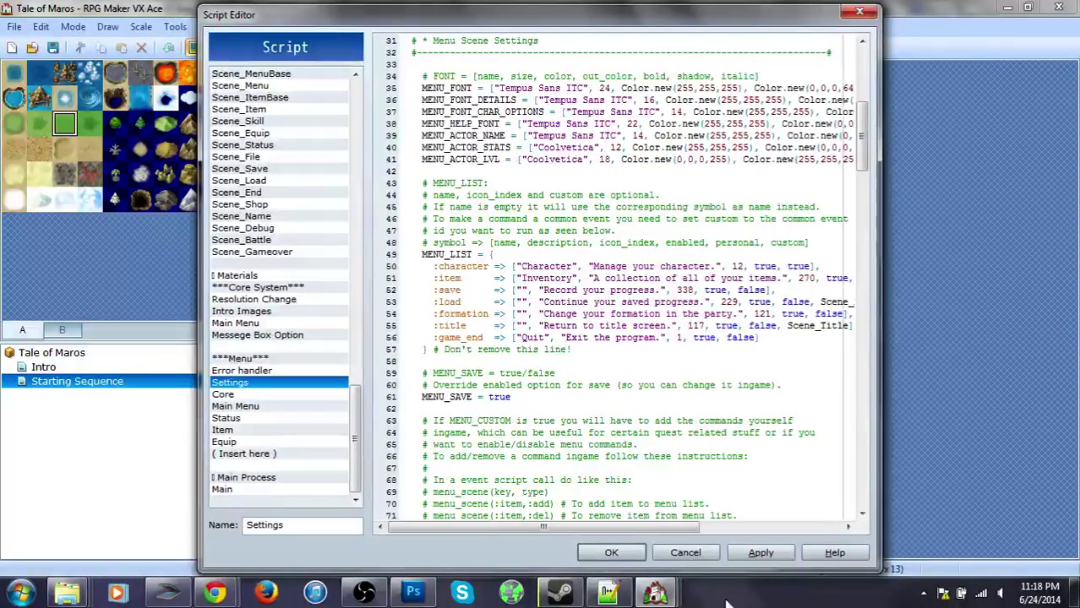
{"action": "mouse_move", "coordinate": [656, 594]}
{"action": "left_click", "coordinate": [491, 518]}
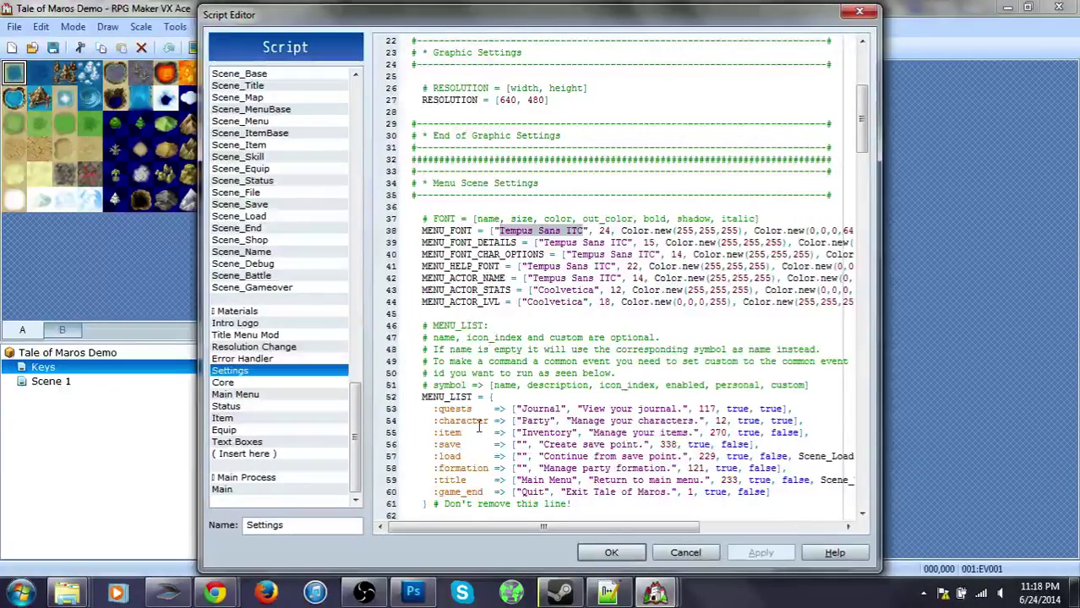
{"action": "scroll", "coordinate": [477, 426], "scroll_direction": "down", "scroll_amount": 2}
{"action": "left_click_drag", "start_coordinate": [436, 360], "coordinate": [772, 422]}
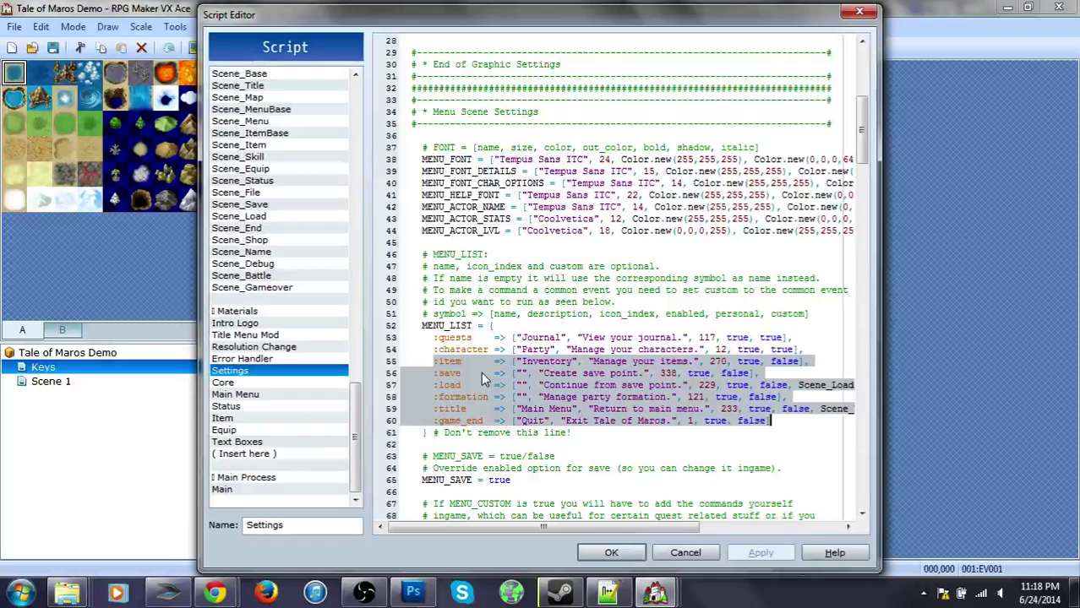
{"action": "left_click_drag", "start_coordinate": [434, 349], "coordinate": [791, 422]}
Step: Replace the :character through :game_end entries of MENU_LIST in the Tale of Maros Settings script with the copied ones and confirm the script changes
{"action": "mouse_move", "coordinate": [674, 595]}
{"action": "left_click", "coordinate": [790, 520]}
{"action": "left_click_drag", "start_coordinate": [433, 268], "coordinate": [767, 339]}
{"action": "key", "text": "ctrl+v"}
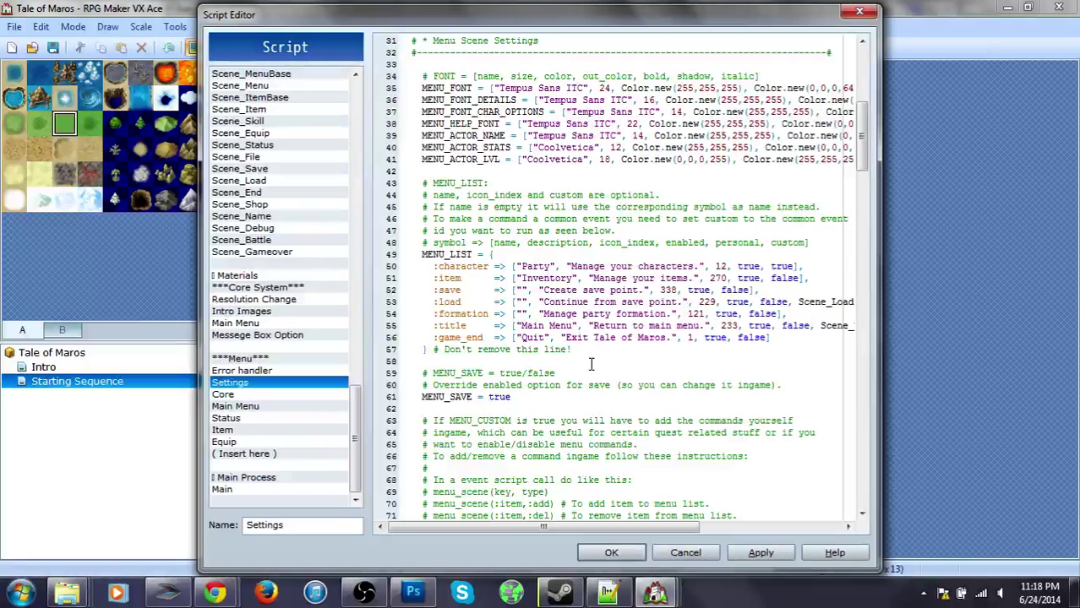
{"action": "double_click", "coordinate": [717, 278]}
{"action": "left_click", "coordinate": [611, 552]}
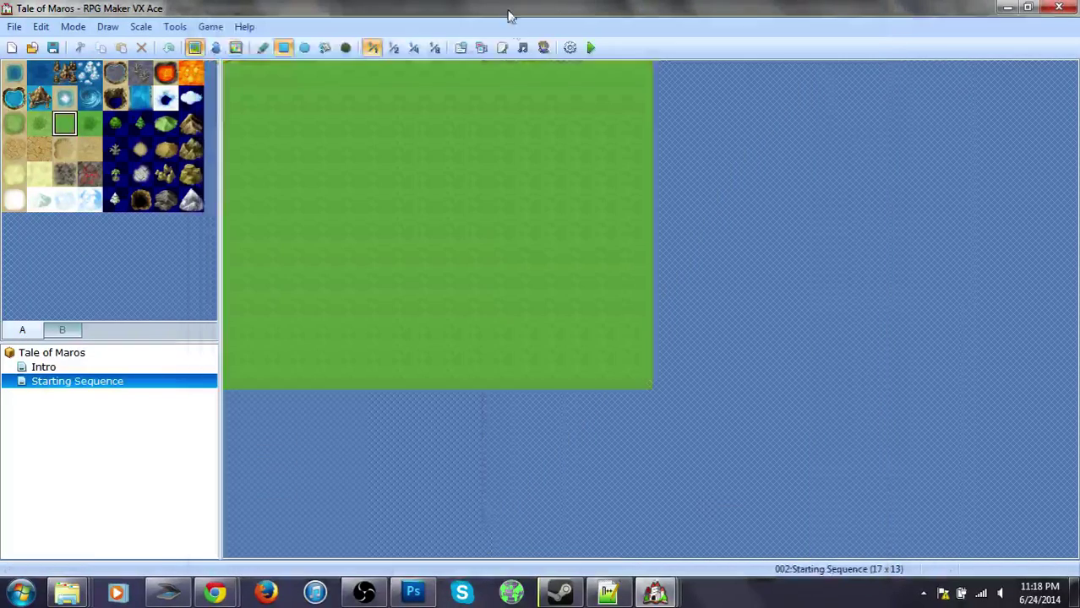
Step: In the database's Items, look up the purple hat's icon index by assigning icon 165 to item 522
{"action": "left_click", "coordinate": [462, 48]}
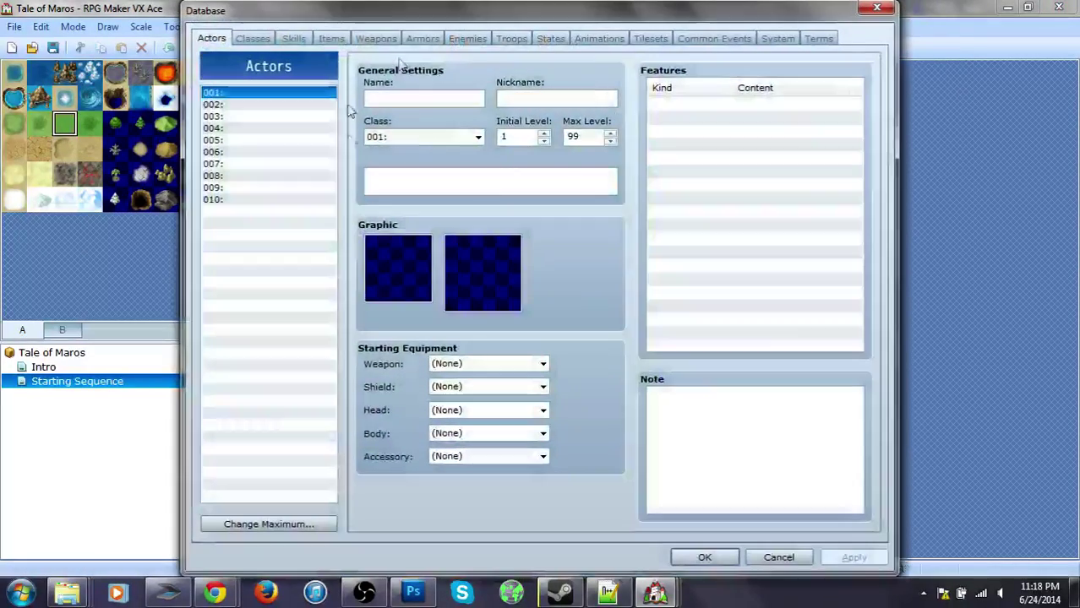
{"action": "left_click", "coordinate": [331, 38]}
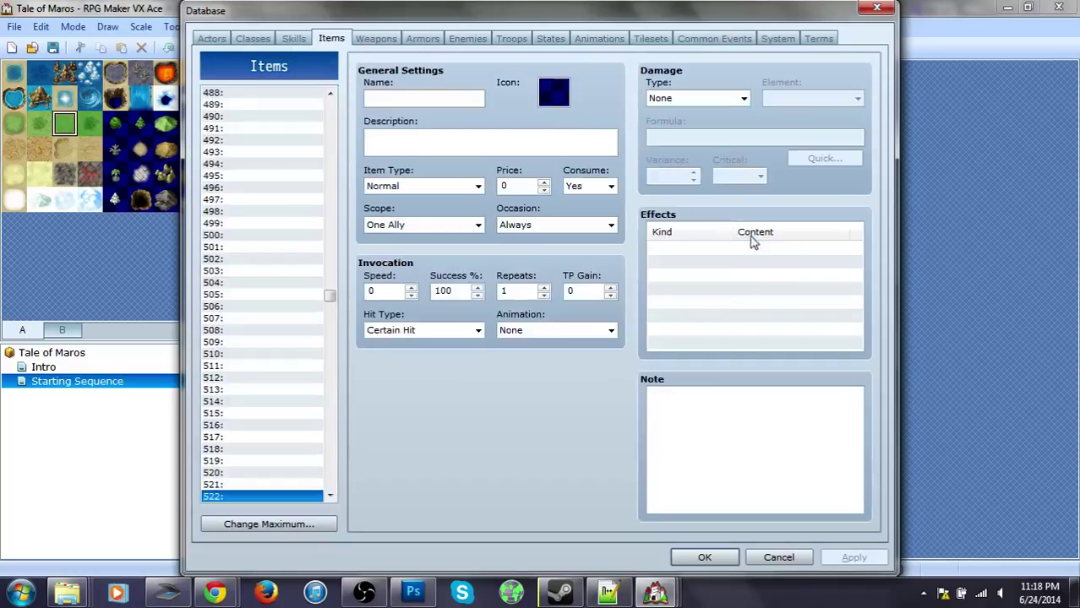
{"action": "double_click", "coordinate": [550, 95]}
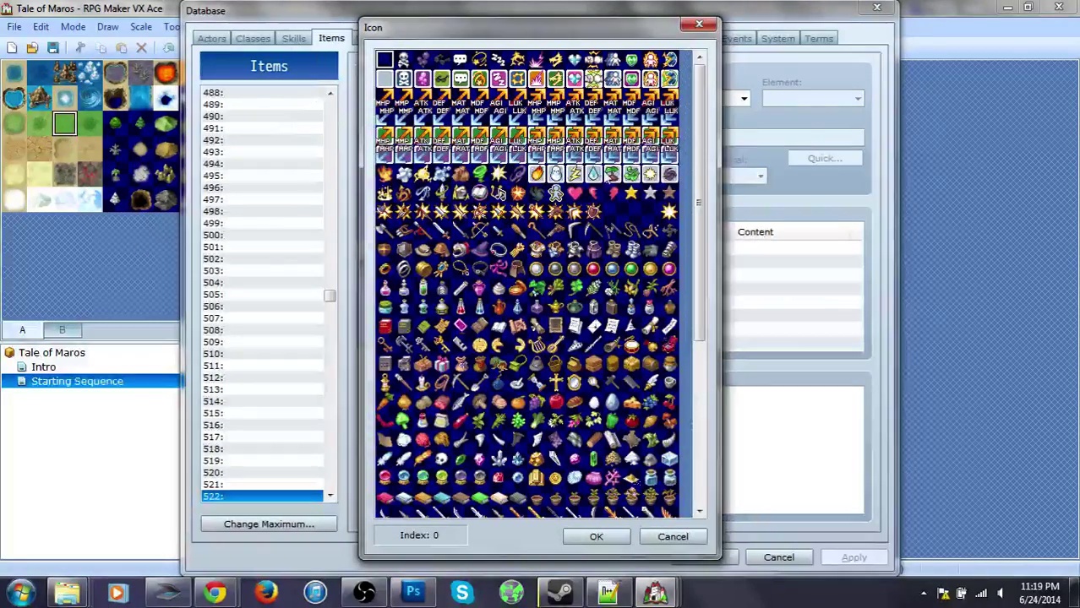
{"action": "left_click_drag", "start_coordinate": [703, 203], "coordinate": [700, 233]}
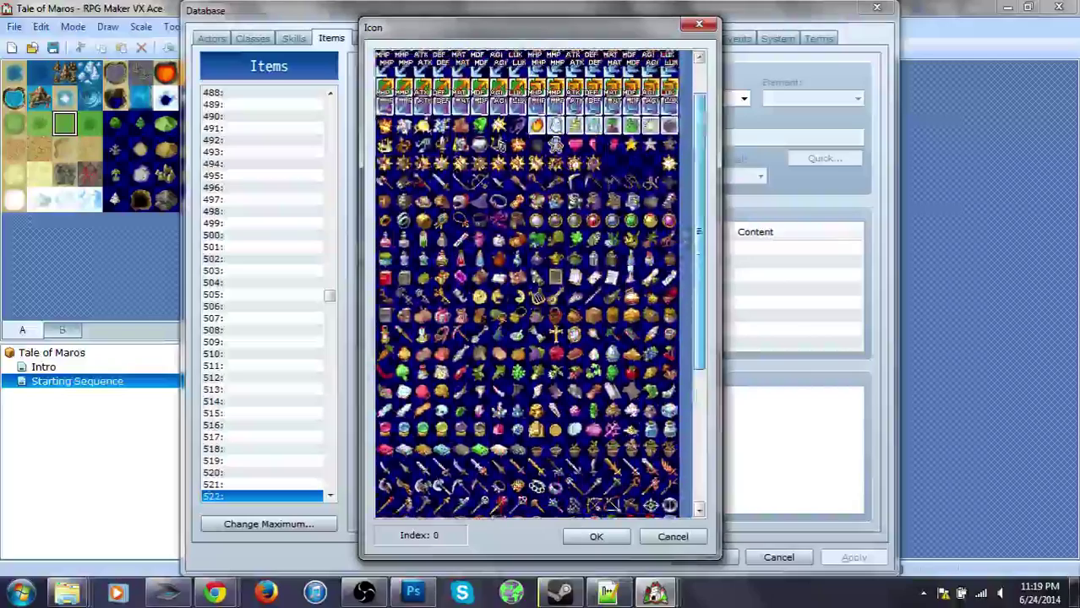
{"action": "left_click", "coordinate": [480, 204]}
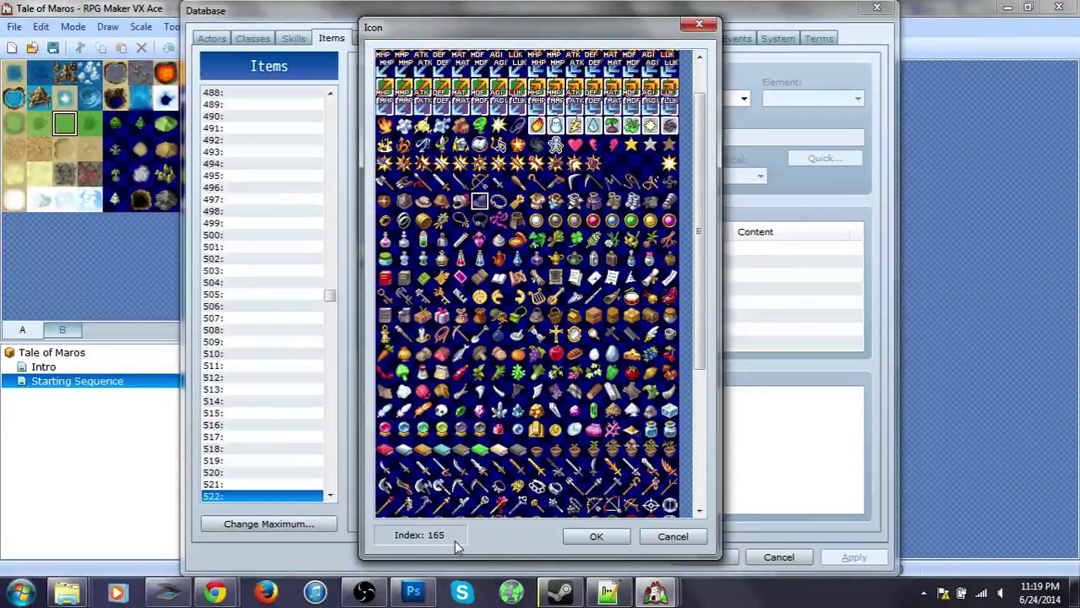
{"action": "left_click", "coordinate": [596, 537]}
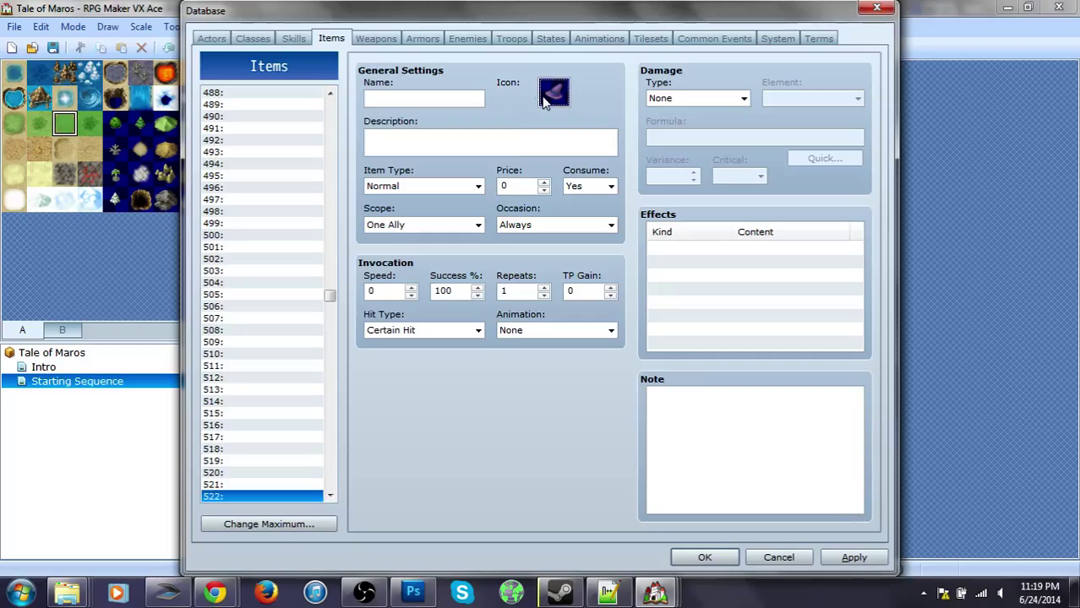
Step: Reset item 522's icon to the blank one and close the database without keeping the changes
{"action": "double_click", "coordinate": [554, 95]}
{"action": "left_click", "coordinate": [385, 60]}
{"action": "left_click", "coordinate": [601, 537]}
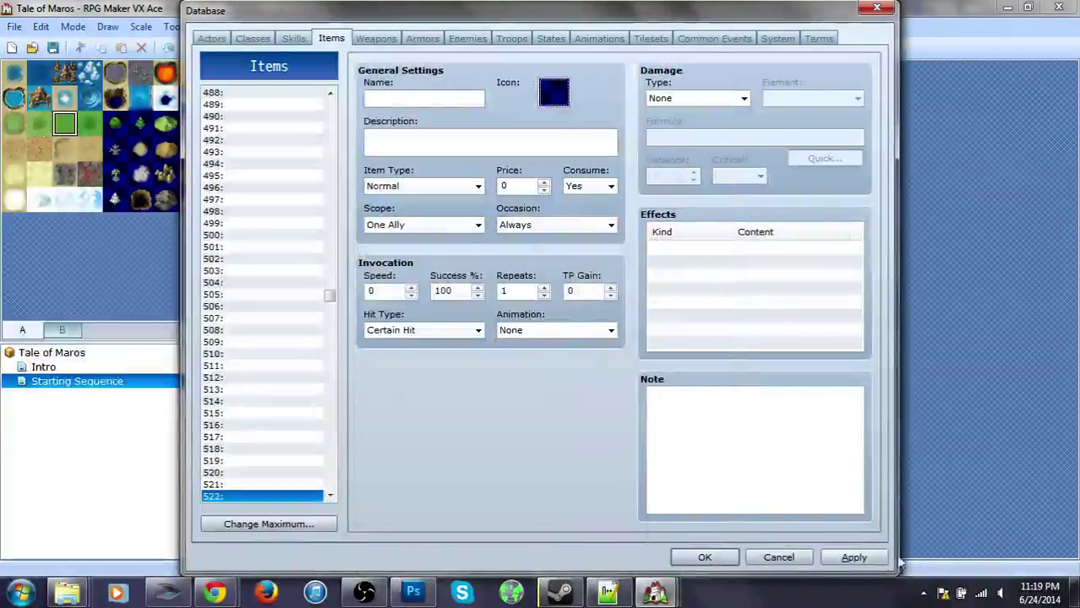
{"action": "left_click", "coordinate": [750, 559]}
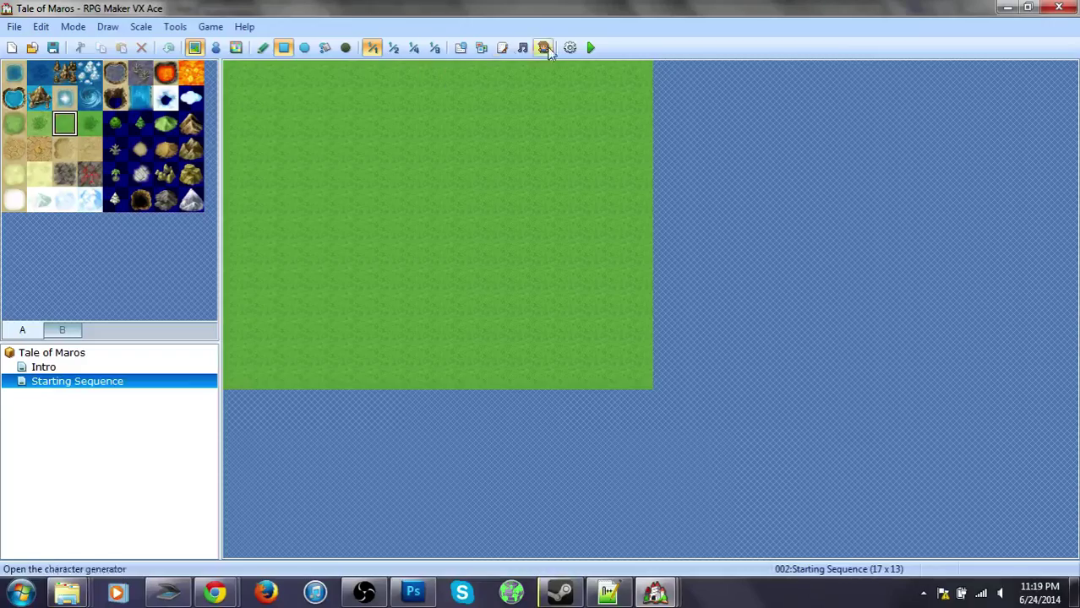
Step: In the Script Editor, insert two extra blank script slots between Messege Box Option and ***Menu***
{"action": "left_click", "coordinate": [500, 48]}
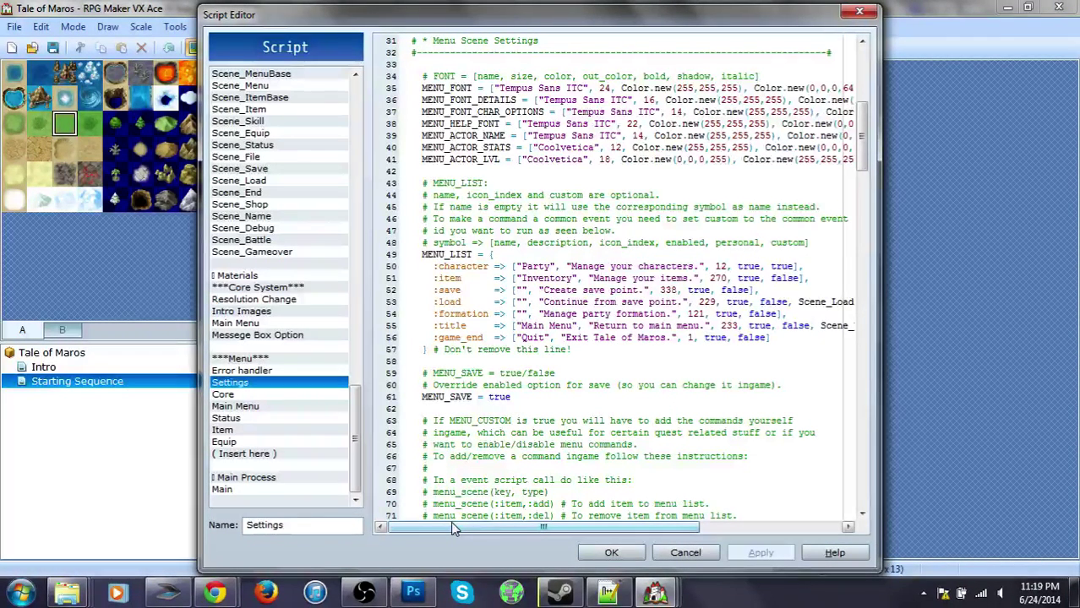
{"action": "left_click", "coordinate": [262, 349]}
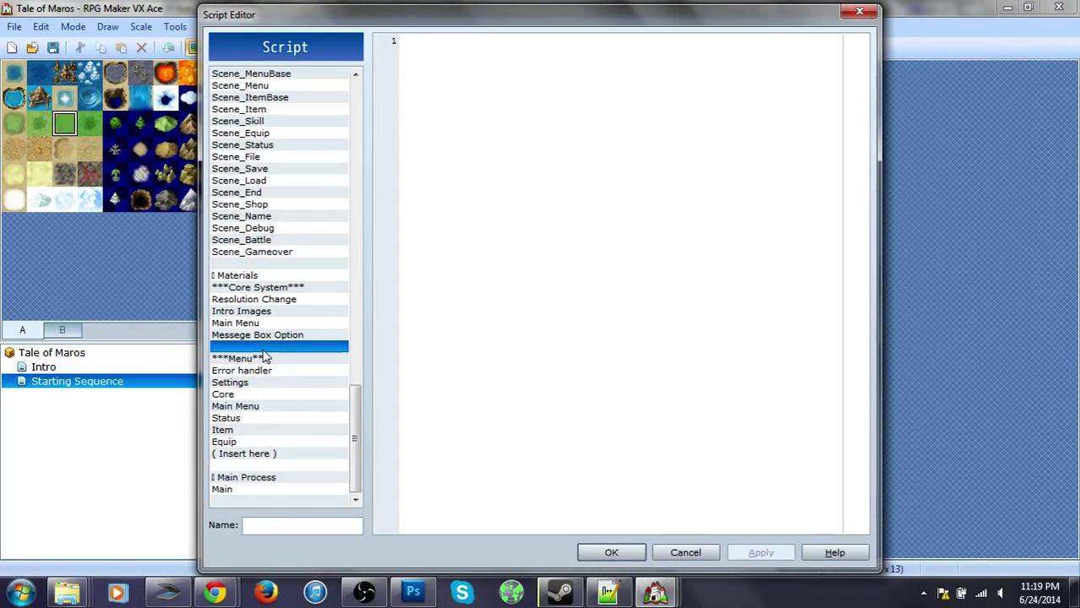
{"action": "key", "text": "Insert"}
{"action": "left_click", "coordinate": [251, 361]}
{"action": "key", "text": "Insert"}
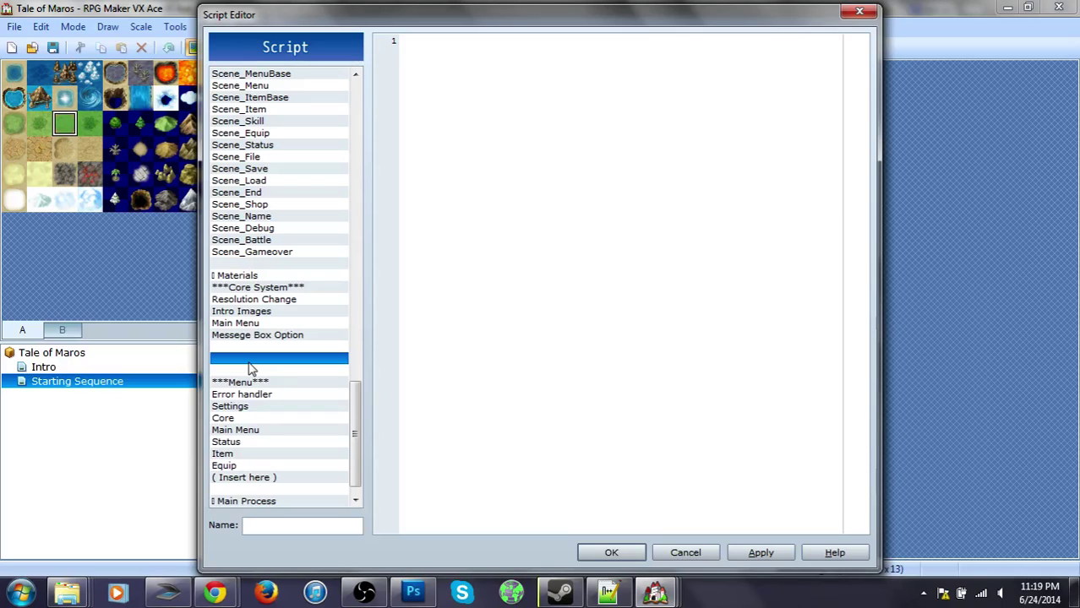
Step: Name the first two blank script slots below Messege Box Option Crafting and Journal
{"action": "left_click", "coordinate": [251, 349]}
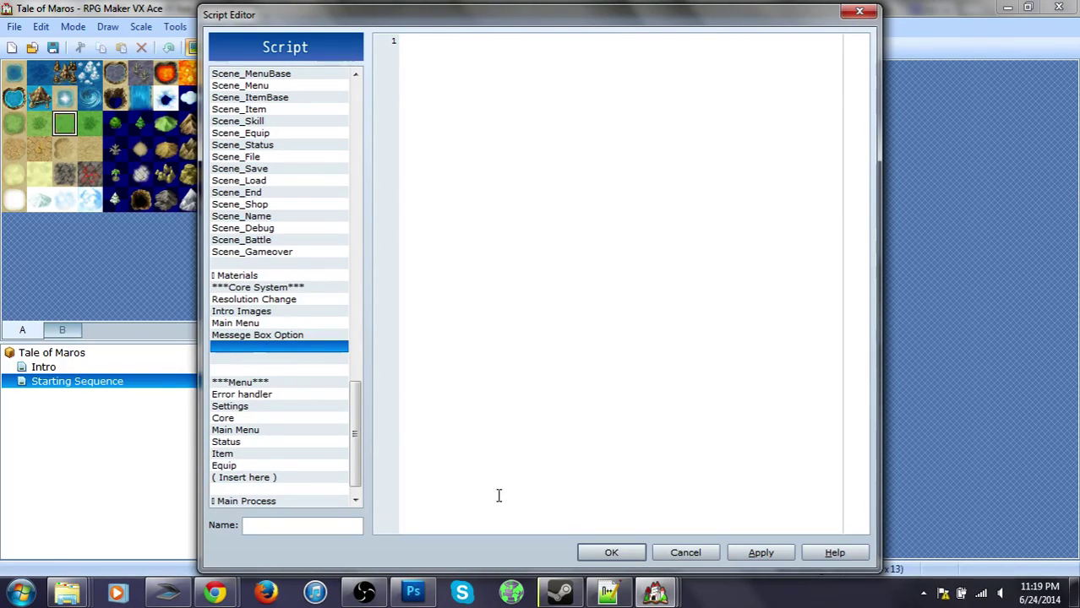
{"action": "left_click", "coordinate": [297, 526]}
{"action": "type", "text": "Crafting"}
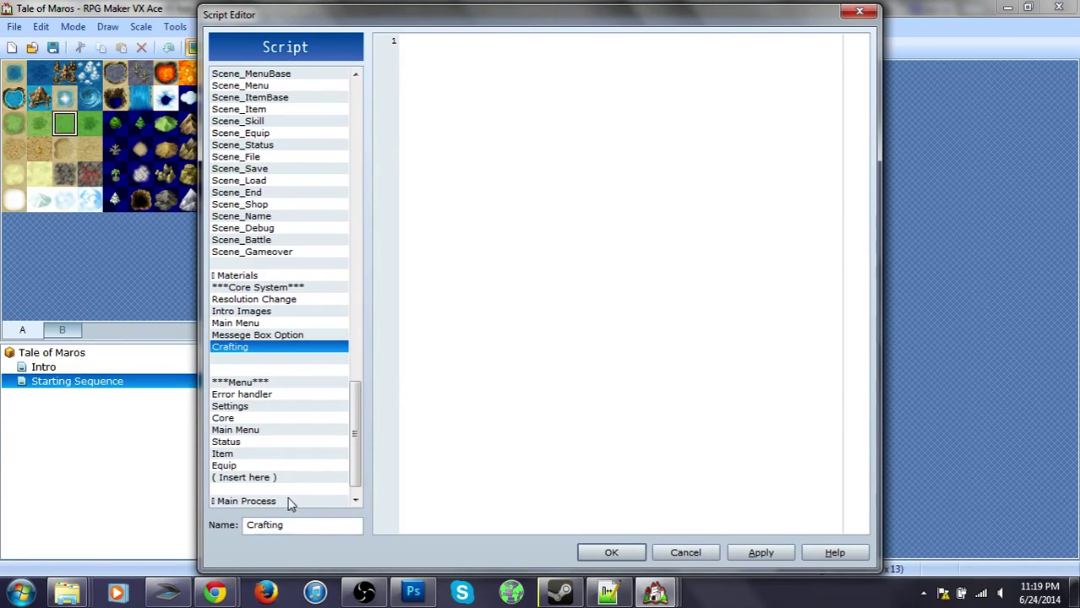
{"action": "left_click", "coordinate": [248, 360]}
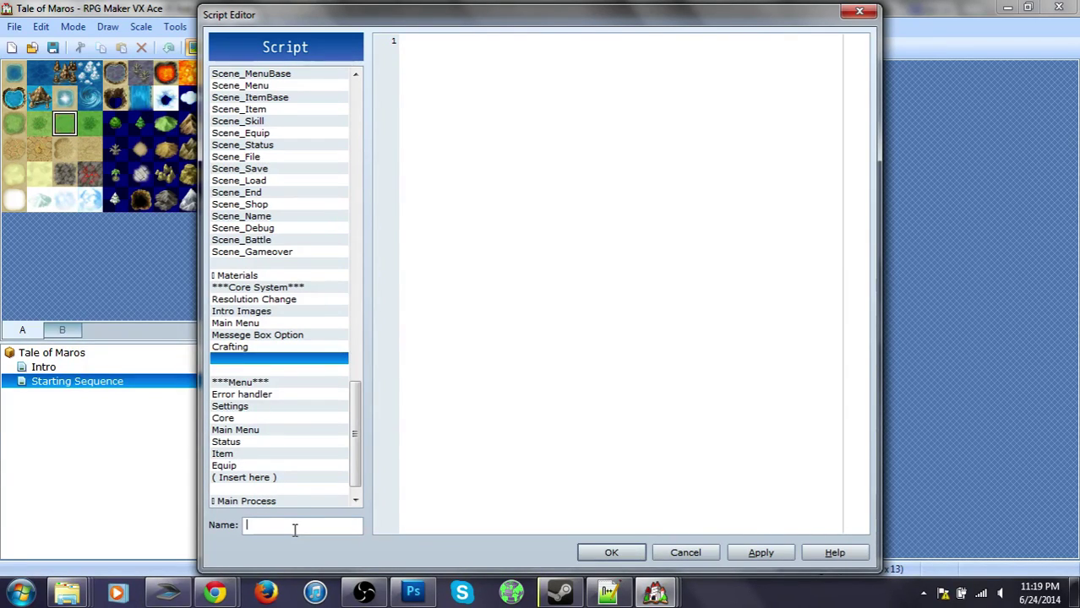
{"action": "type", "text": "ournal"}
{"action": "left_click", "coordinate": [245, 349]}
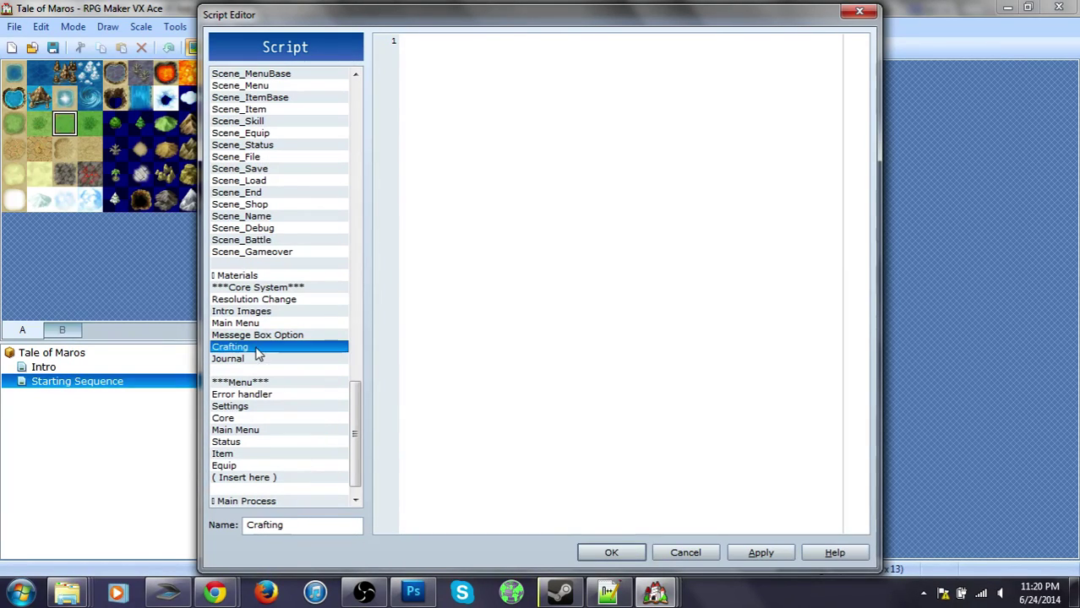
Step: Switch to Chrome and review the Crafting Script v2.9 forum page, including its demo links, warning, credits, usage terms and add-ons
{"action": "left_click", "coordinate": [655, 593]}
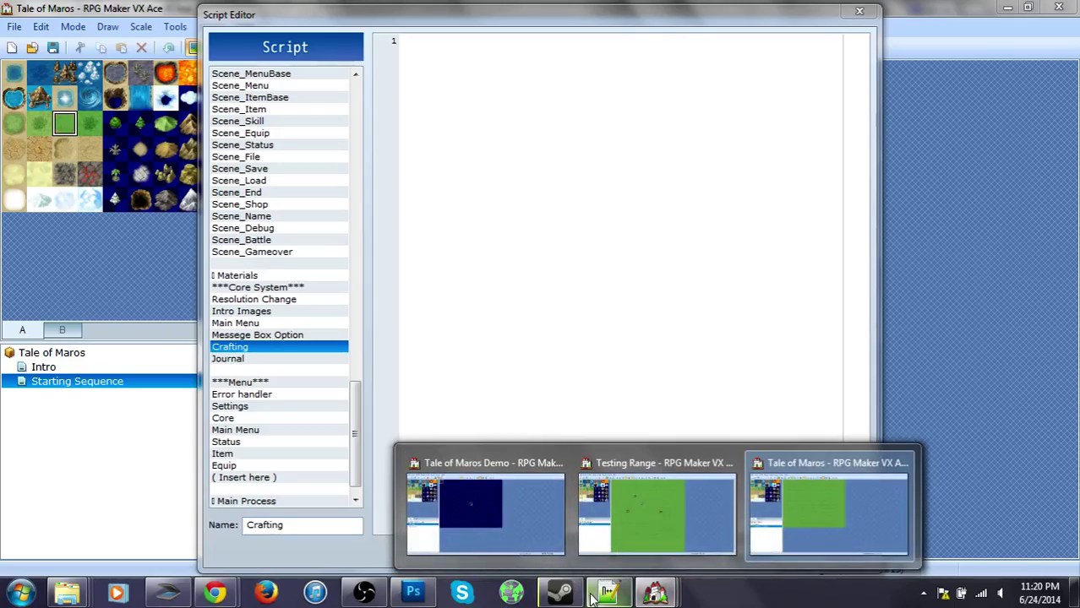
{"action": "mouse_move", "coordinate": [216, 593]}
{"action": "left_click", "coordinate": [179, 524]}
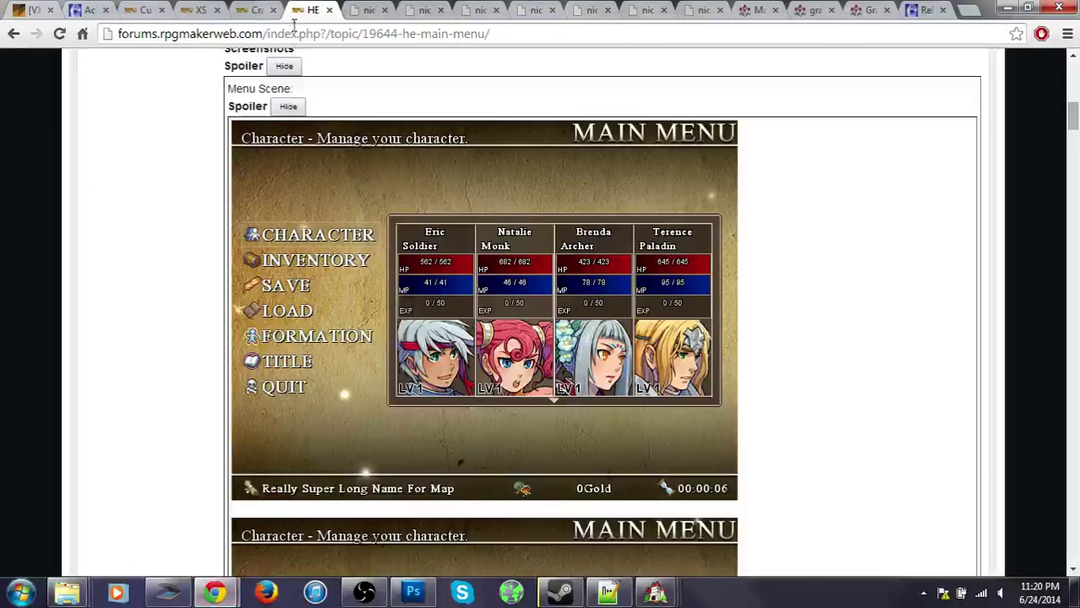
{"action": "left_click", "coordinate": [262, 10]}
{"action": "scroll", "coordinate": [444, 414], "scroll_direction": "up", "scroll_amount": 10}
{"action": "scroll", "coordinate": [432, 414], "scroll_direction": "down", "scroll_amount": 3}
{"action": "left_click_drag", "start_coordinate": [524, 258], "coordinate": [494, 280]}
{"action": "scroll", "coordinate": [556, 340], "scroll_direction": "down", "scroll_amount": 6}
{"action": "scroll", "coordinate": [328, 356], "scroll_direction": "down", "scroll_amount": 10}
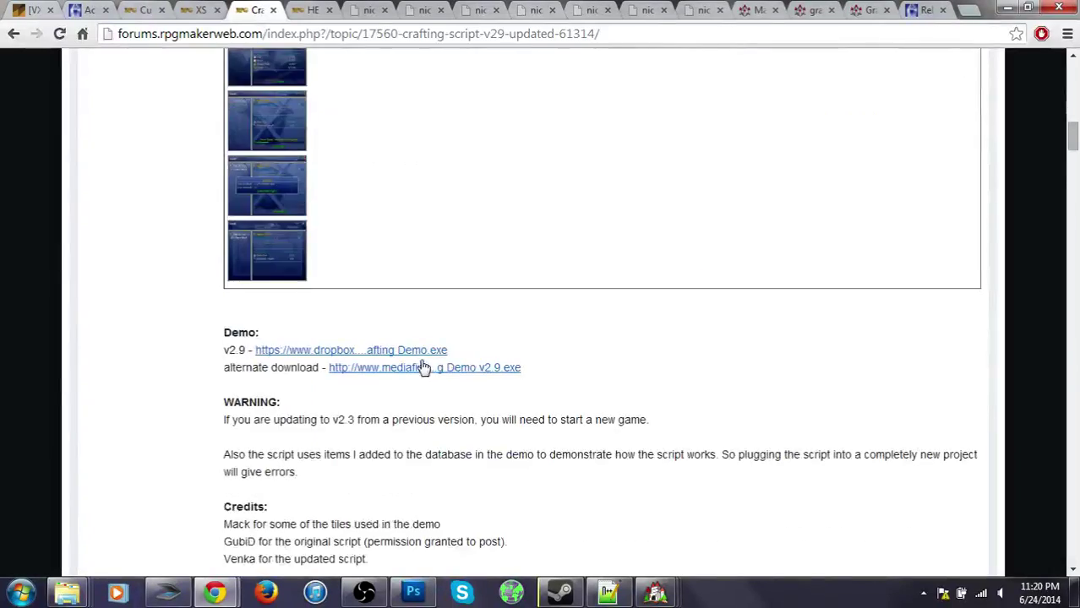
{"action": "scroll", "coordinate": [466, 409], "scroll_direction": "up", "scroll_amount": 3}
{"action": "scroll", "coordinate": [466, 415], "scroll_direction": "down", "scroll_amount": 2}
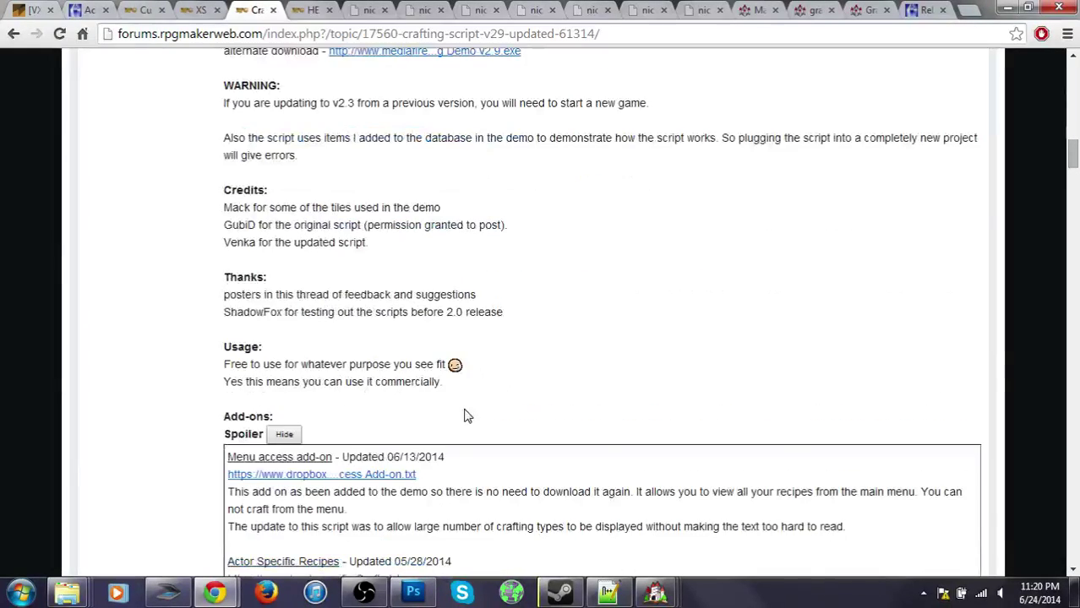
{"action": "scroll", "coordinate": [466, 415], "scroll_direction": "up", "scroll_amount": 2}
{"action": "scroll", "coordinate": [404, 328], "scroll_direction": "down", "scroll_amount": 5}
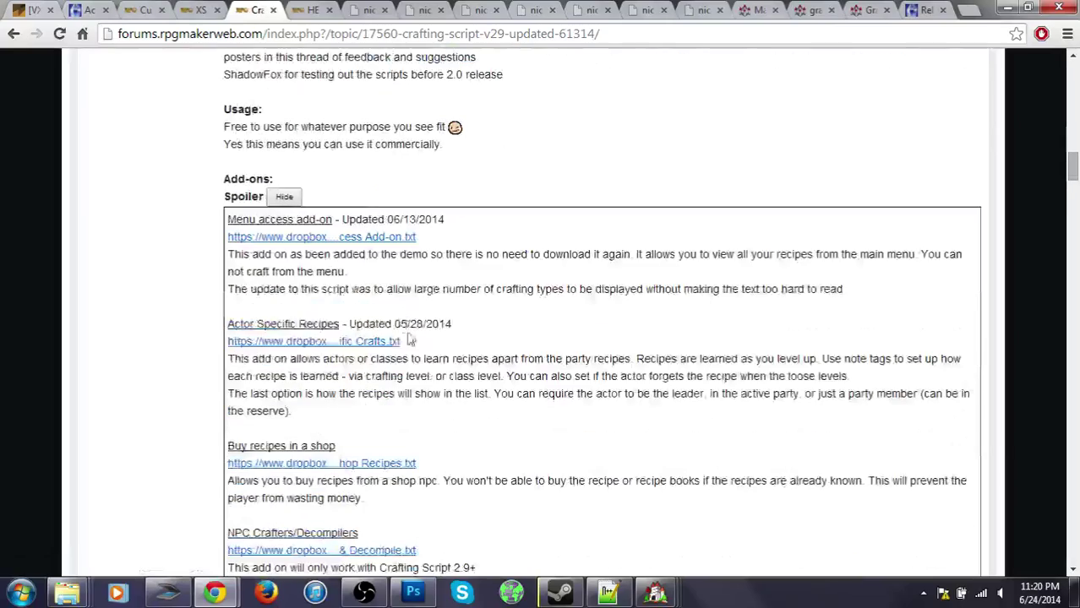
{"action": "scroll", "coordinate": [436, 346], "scroll_direction": "down", "scroll_amount": 2}
{"action": "scroll", "coordinate": [436, 346], "scroll_direction": "up", "scroll_amount": 8}
{"action": "scroll", "coordinate": [443, 383], "scroll_direction": "down", "scroll_amount": 15}
{"action": "scroll", "coordinate": [382, 459], "scroll_direction": "up", "scroll_amount": 14}
{"action": "scroll", "coordinate": [680, 512], "scroll_direction": "down", "scroll_amount": 6}
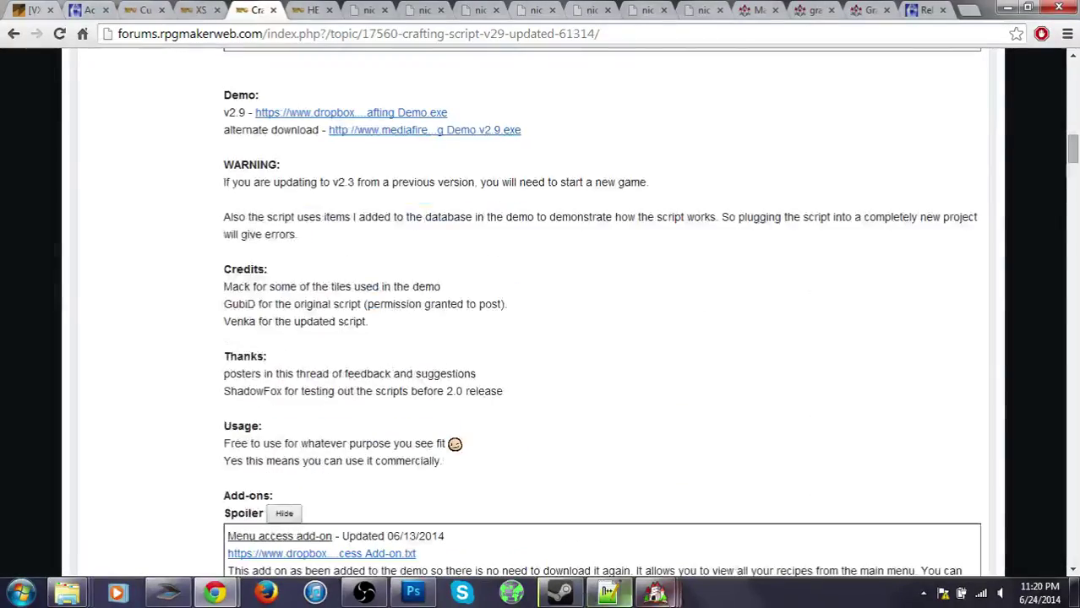
Step: View the Testing Range project's map in RPG Maker VX Ace and return to the Tale of Maros Script Editor
{"action": "mouse_move", "coordinate": [655, 594]}
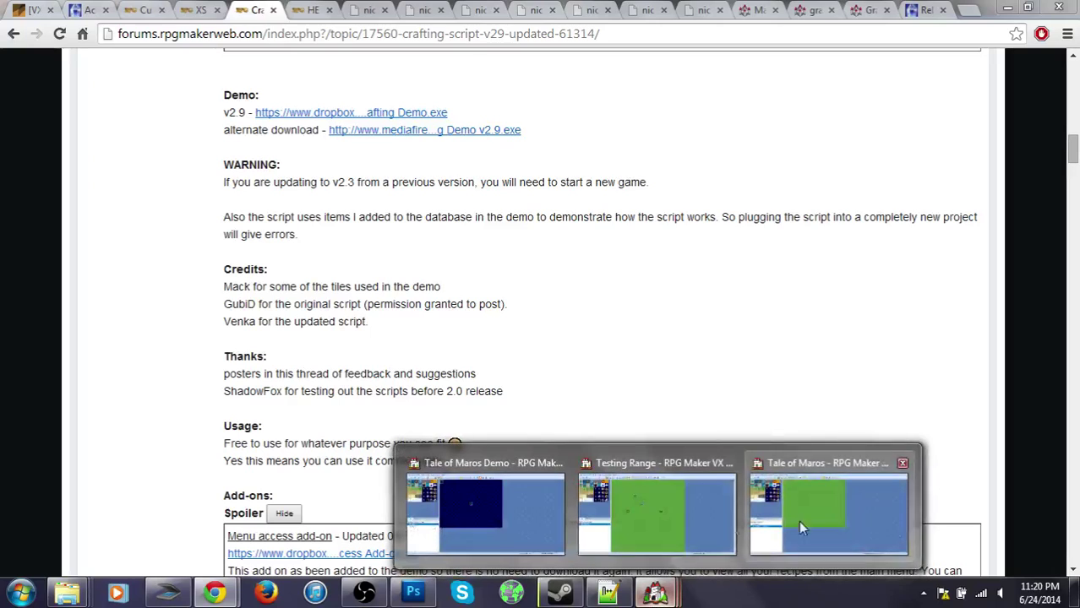
{"action": "left_click", "coordinate": [666, 499]}
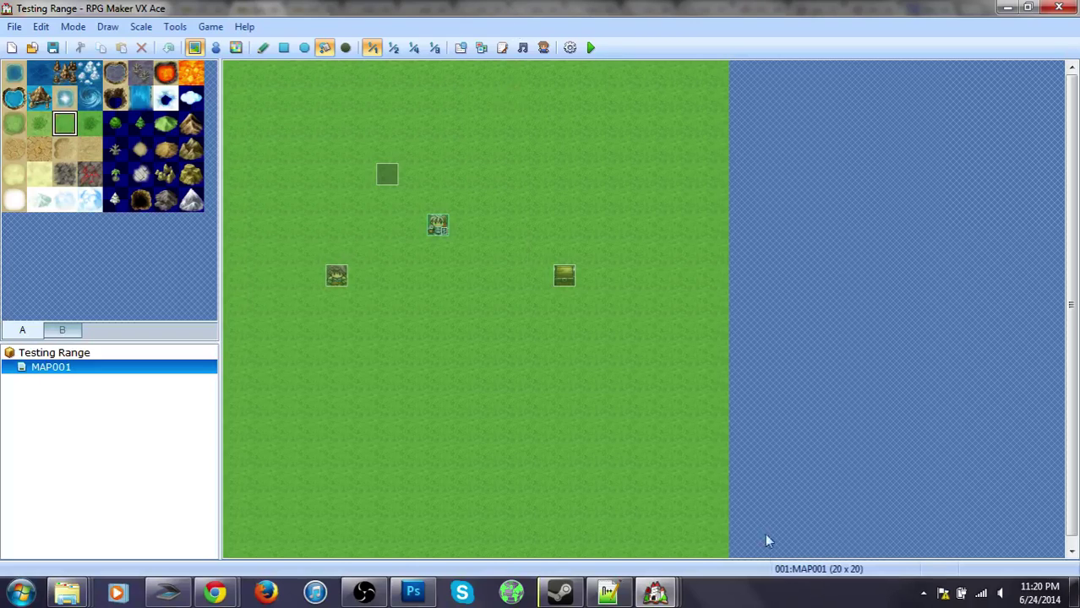
{"action": "mouse_move", "coordinate": [663, 595]}
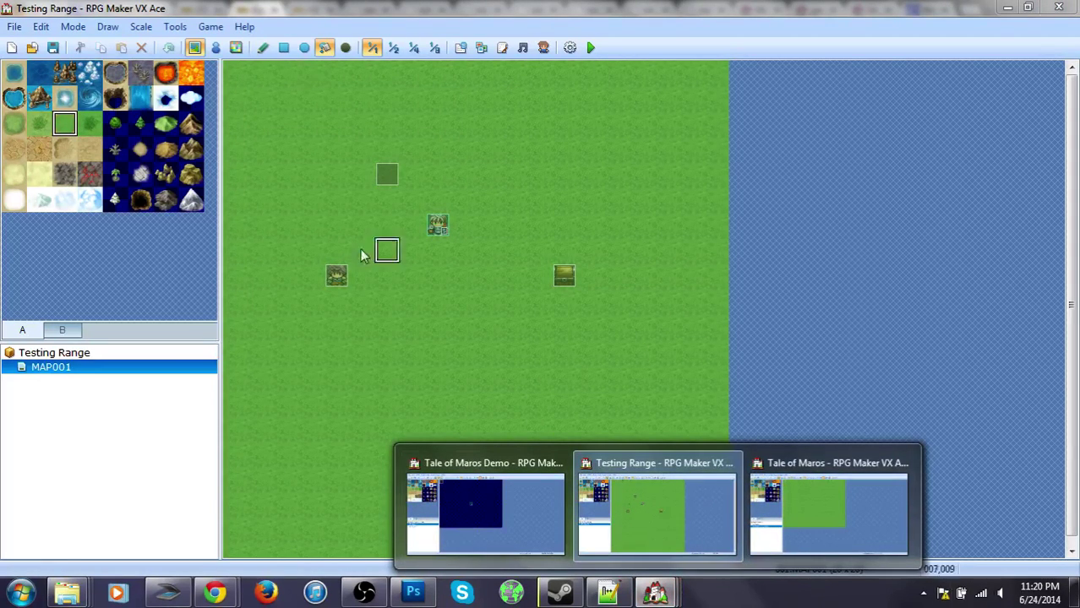
{"action": "left_click", "coordinate": [787, 492]}
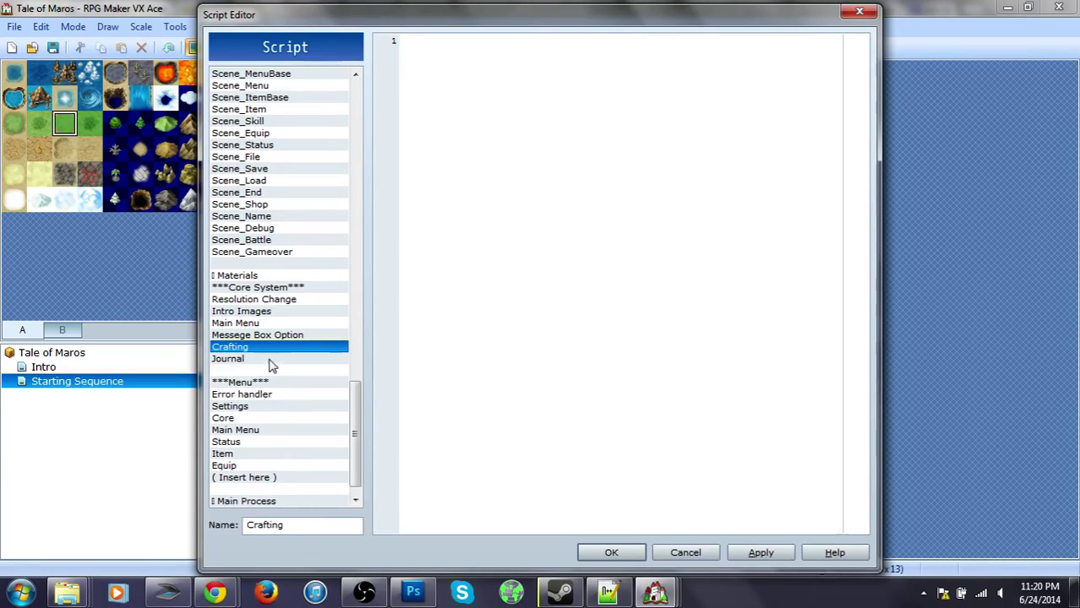
Step: Insert a blank script slot above Crafting and another between Crafting and Journal
{"action": "key", "text": "Insert"}
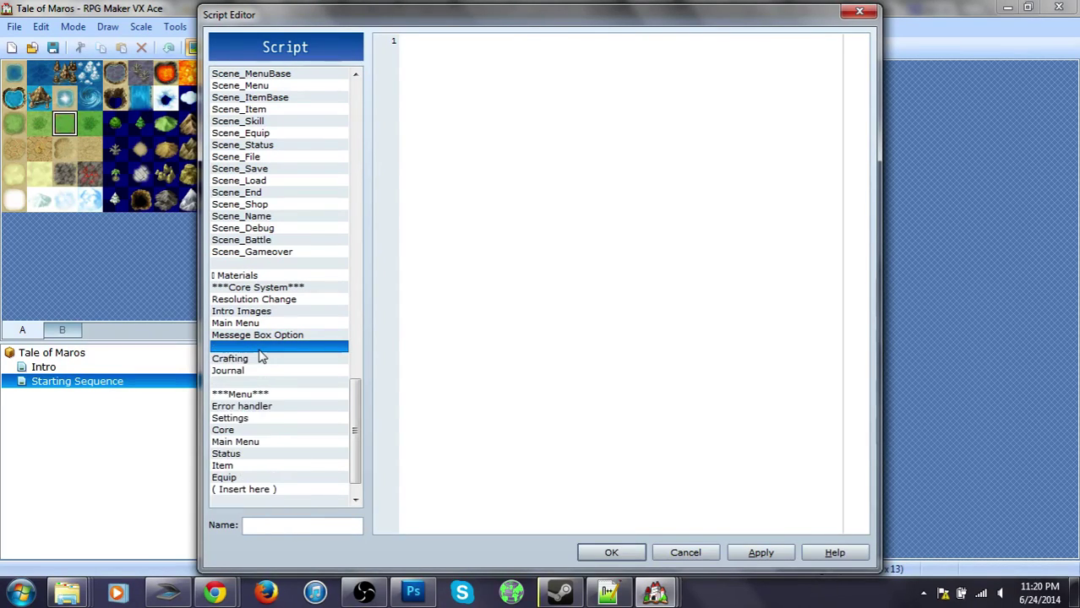
{"action": "left_click", "coordinate": [245, 371]}
{"action": "key", "text": "Insert"}
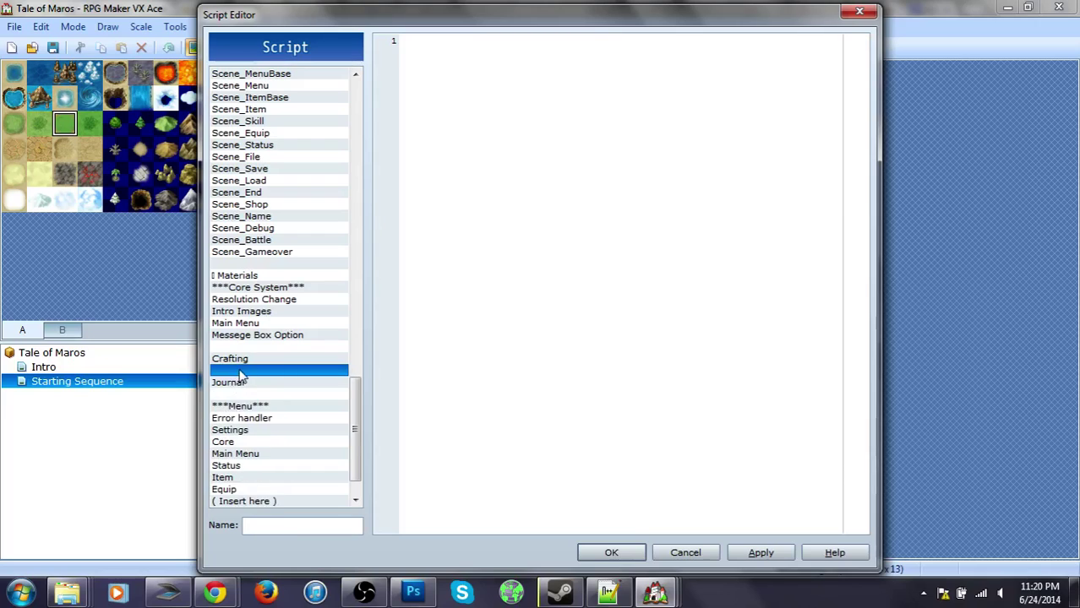
{"action": "left_click", "coordinate": [233, 384]}
Step: Rename the Crafting script slot as the section heading "***Crafting System ***"
{"action": "left_click", "coordinate": [244, 360]}
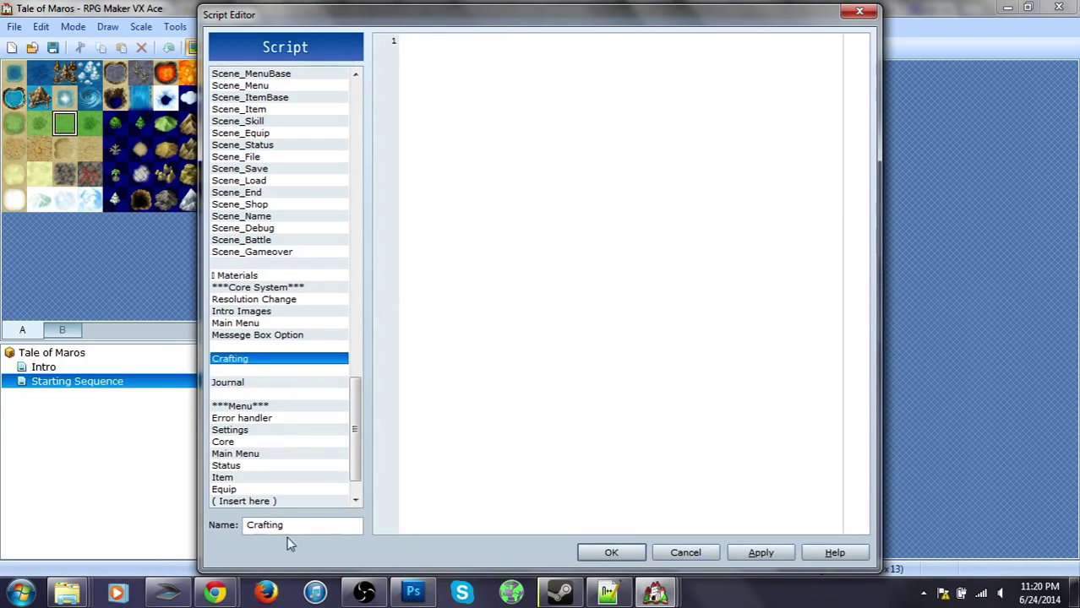
{"action": "double_click", "coordinate": [247, 525]}
{"action": "left_click", "coordinate": [251, 525]}
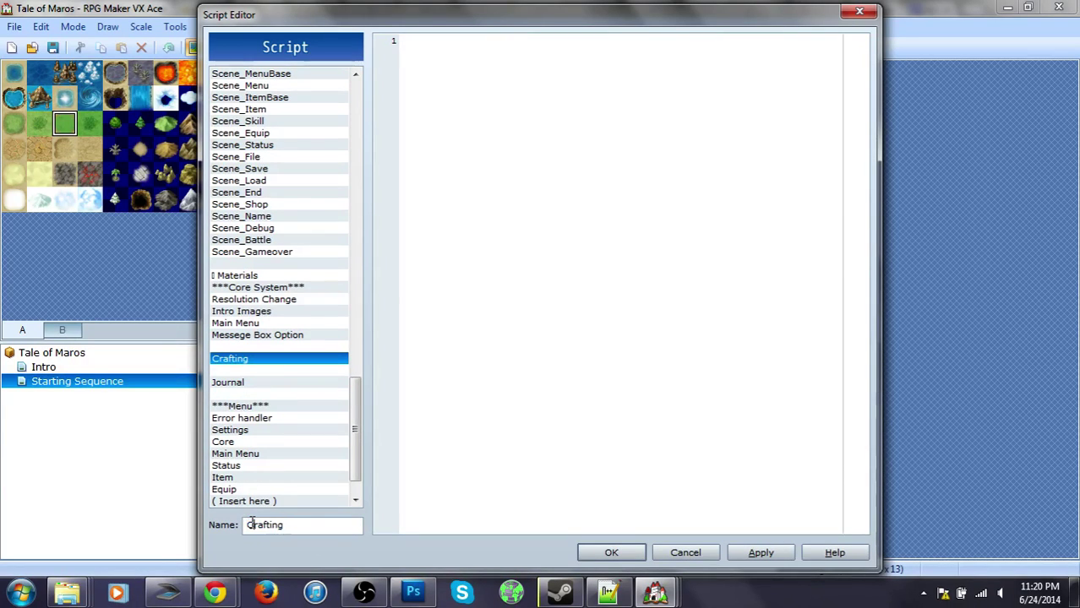
{"action": "type", "text": "***Crafting"}
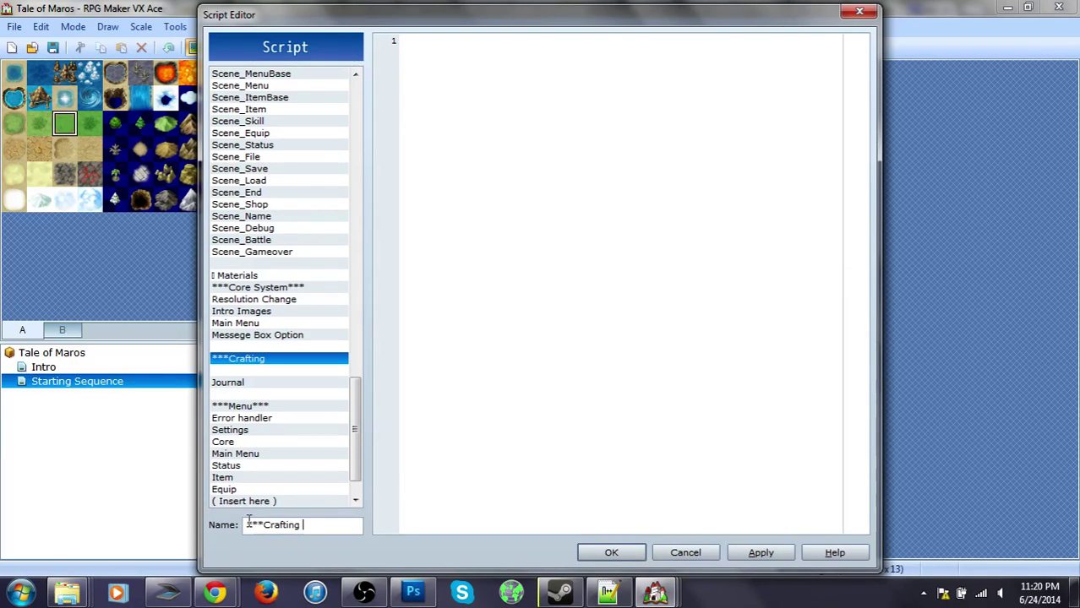
{"action": "type", "text": " System ***"}
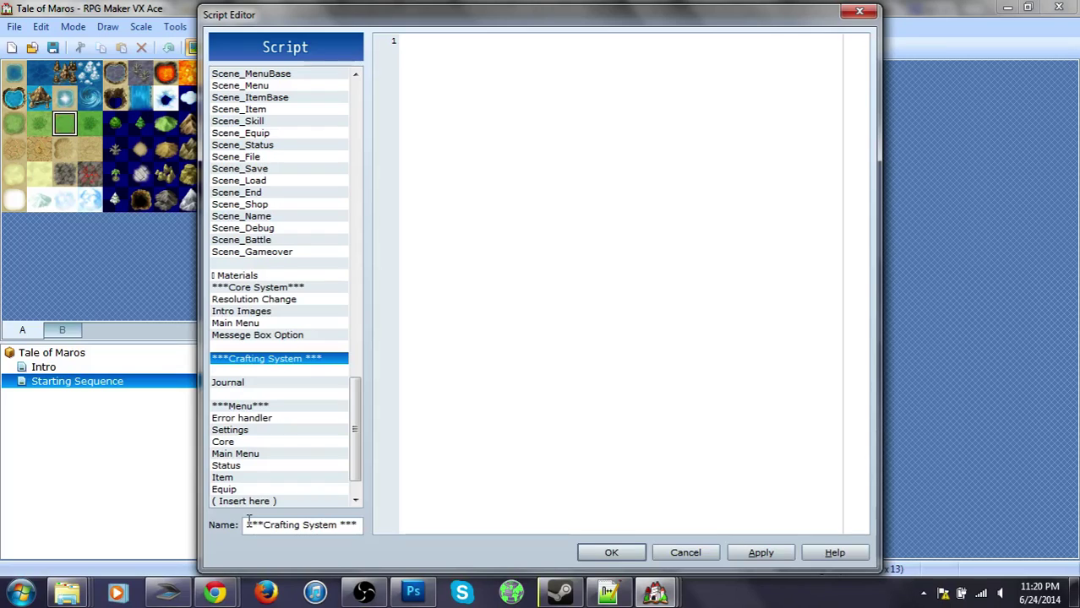
Step: Insert six more blank script slots between the ***Crafting System *** heading and Journal
{"action": "left_click", "coordinate": [255, 369]}
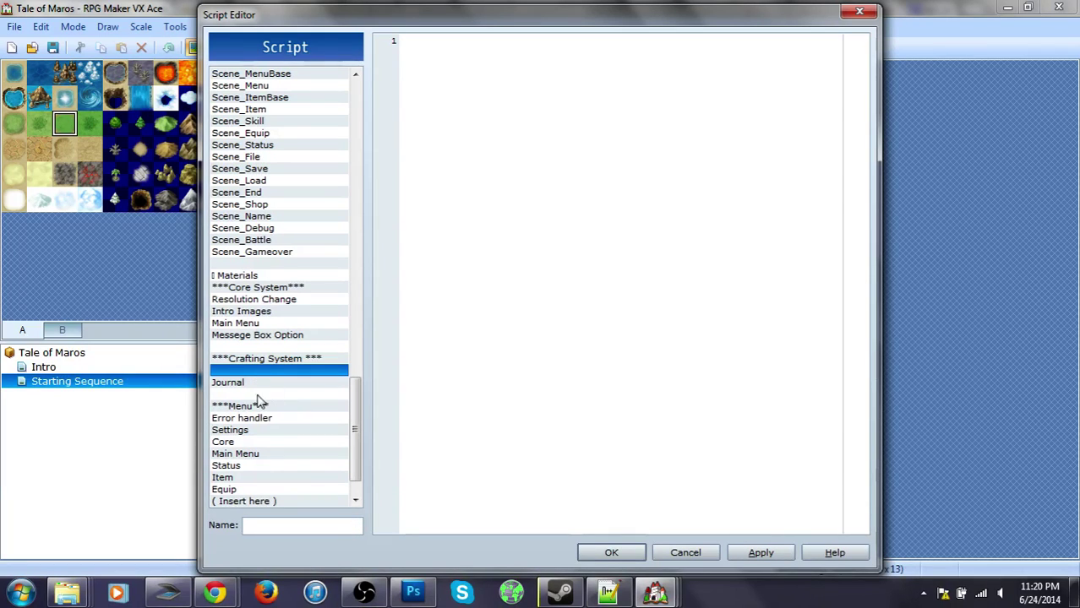
{"action": "left_click", "coordinate": [243, 383]}
{"action": "left_click", "coordinate": [253, 370]}
{"action": "key", "text": "Insert"}
{"action": "key", "text": "Insert"}
{"action": "key", "text": "Insert"}
{"action": "key", "text": "Insert"}
{"action": "key", "text": "Insert"}
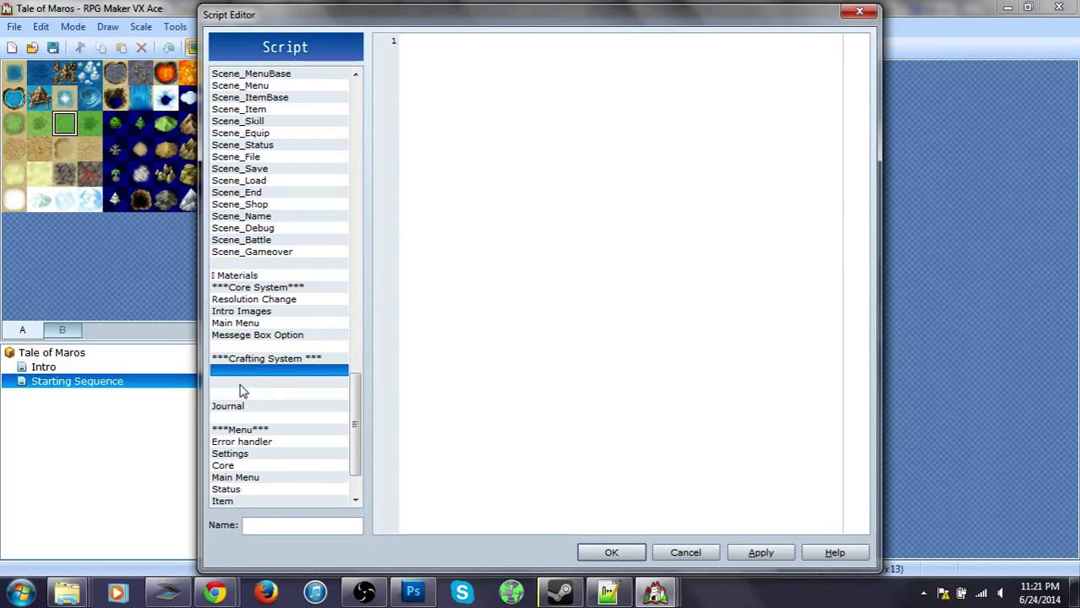
{"action": "key", "text": "Down"}
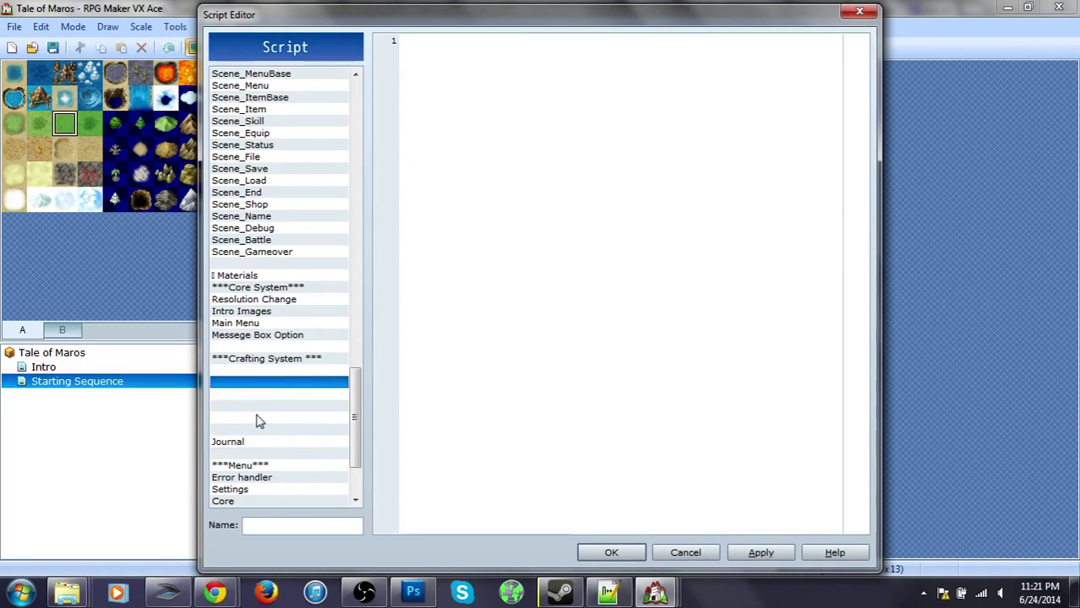
{"action": "key", "text": "Insert"}
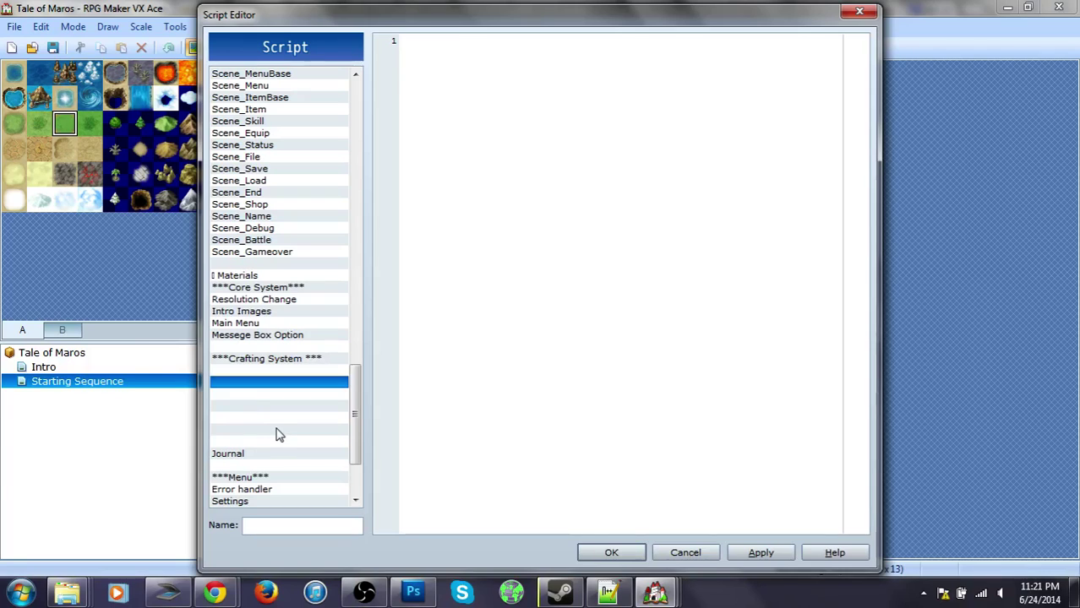
Step: Switch to the Testing Range project and start another RPG Maker VX Ace editor window
{"action": "key", "text": "alt+Tab"}
{"action": "key", "text": "Tab"}
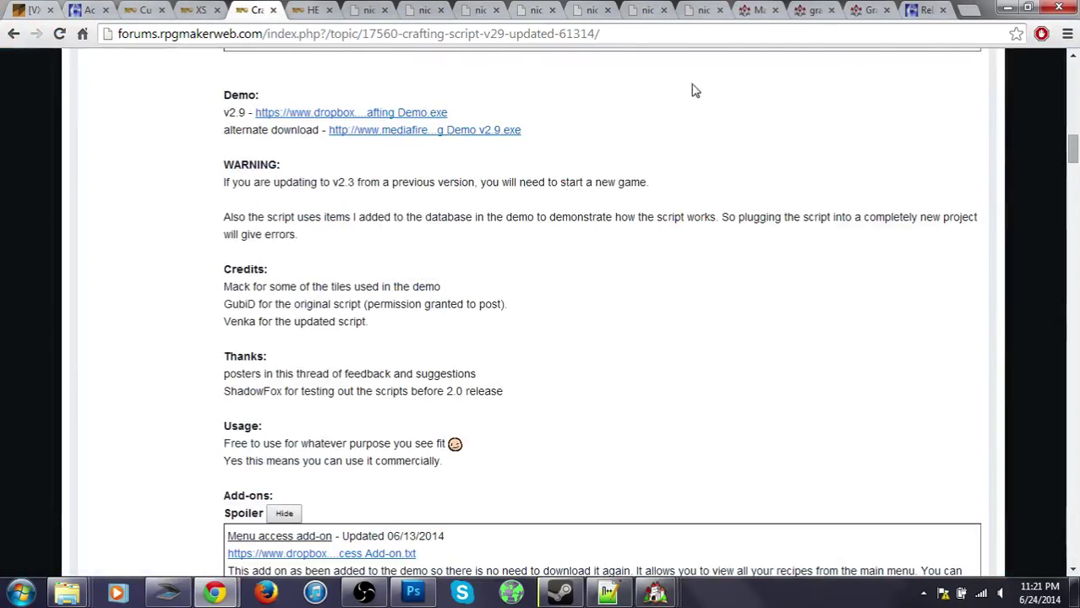
{"action": "mouse_move", "coordinate": [655, 594]}
{"action": "left_click", "coordinate": [623, 490]}
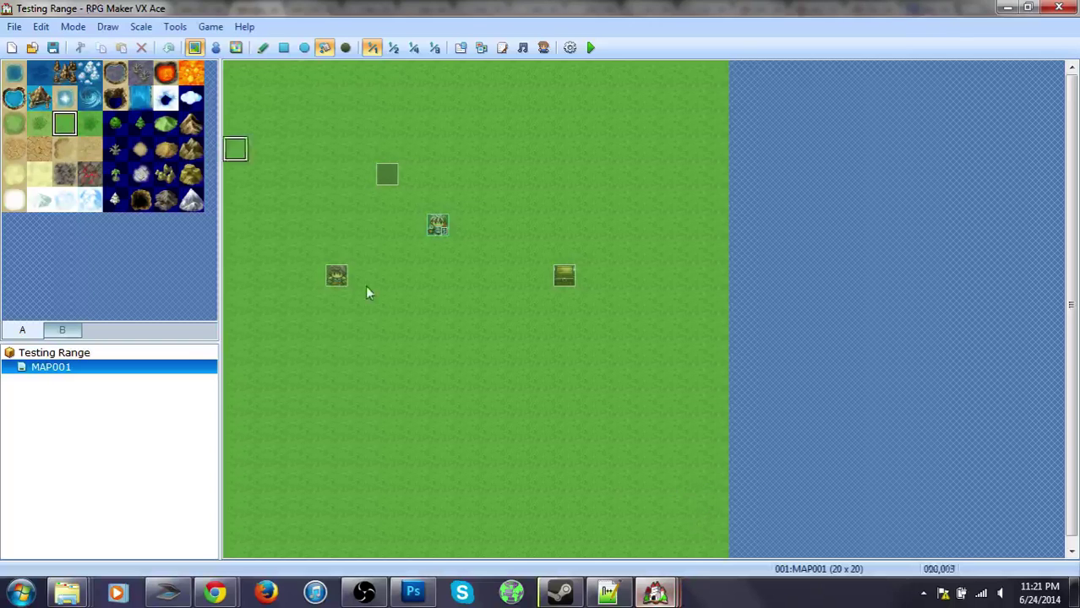
{"action": "left_click", "coordinate": [14, 26]}
{"action": "left_click", "coordinate": [22, 65]}
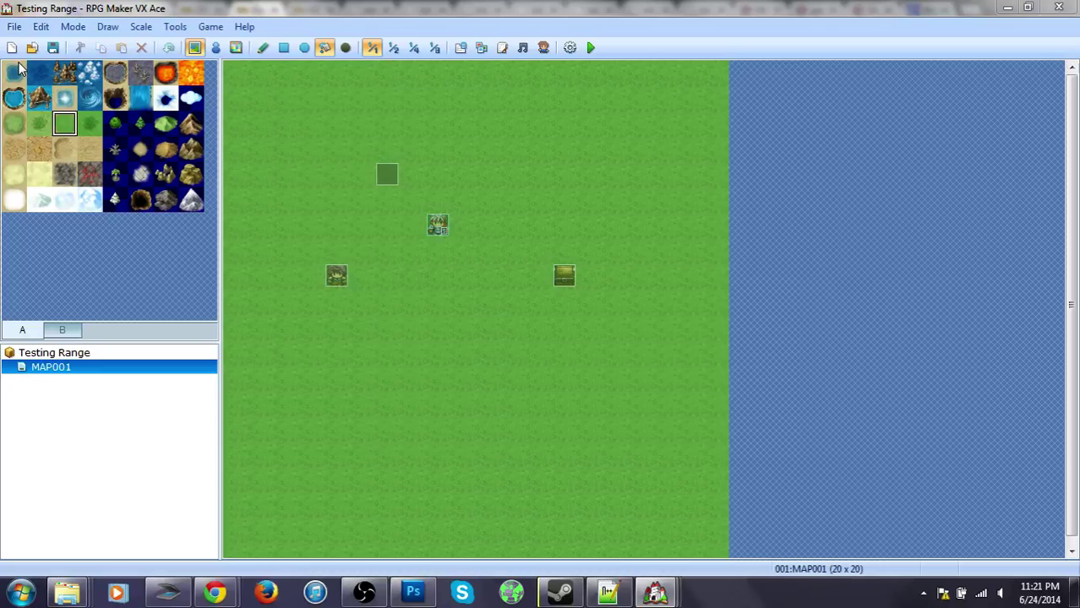
{"action": "right_click", "coordinate": [667, 585]}
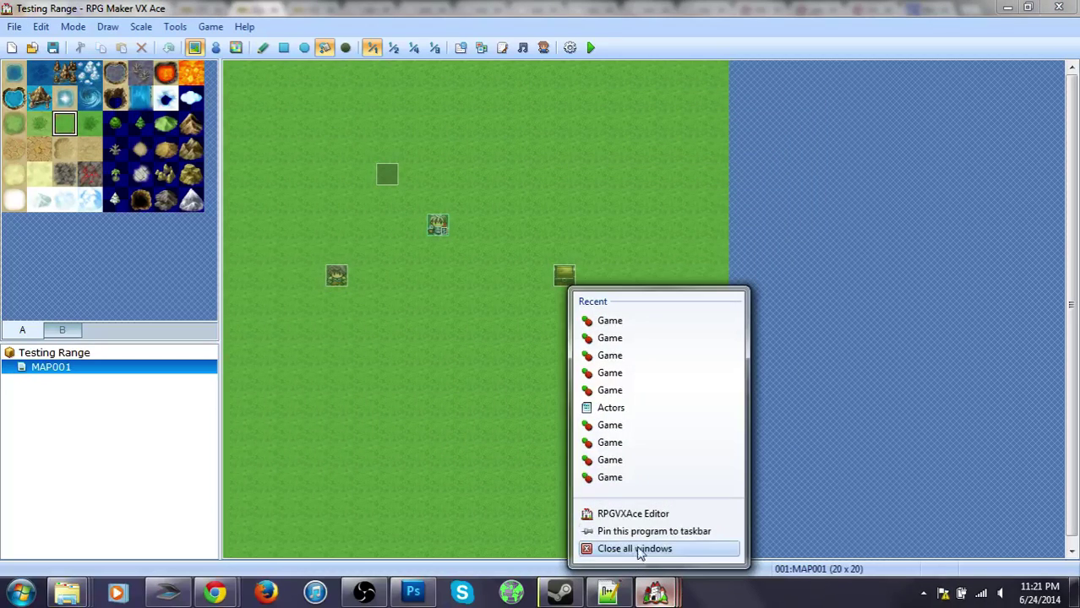
{"action": "left_click", "coordinate": [539, 567]}
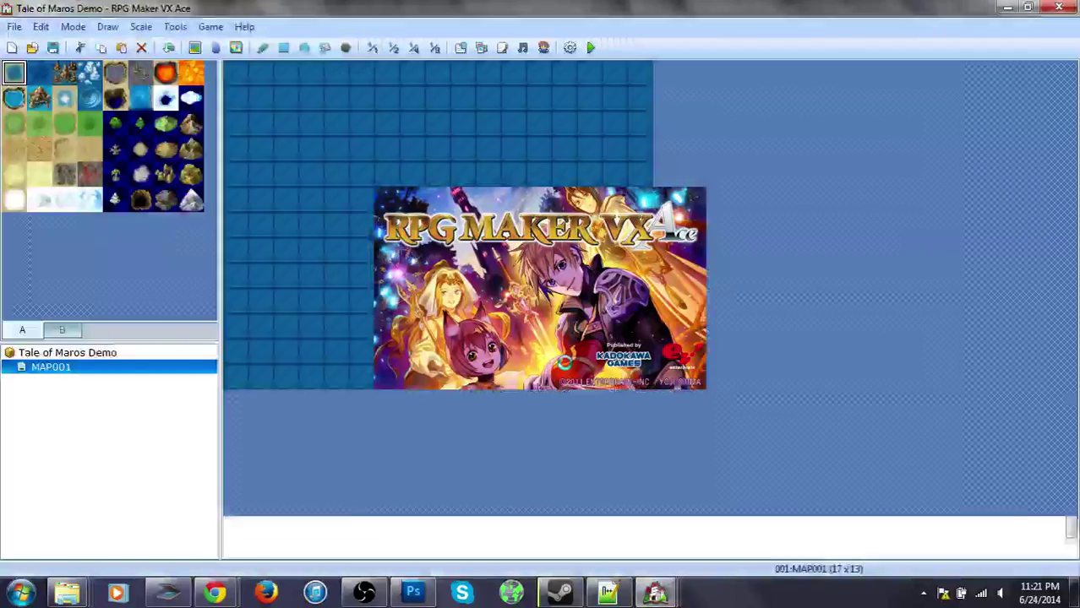
Step: Open the Crafting Demo project from the RPGVXAce folder in the Documents library
{"action": "left_click", "coordinate": [14, 26]}
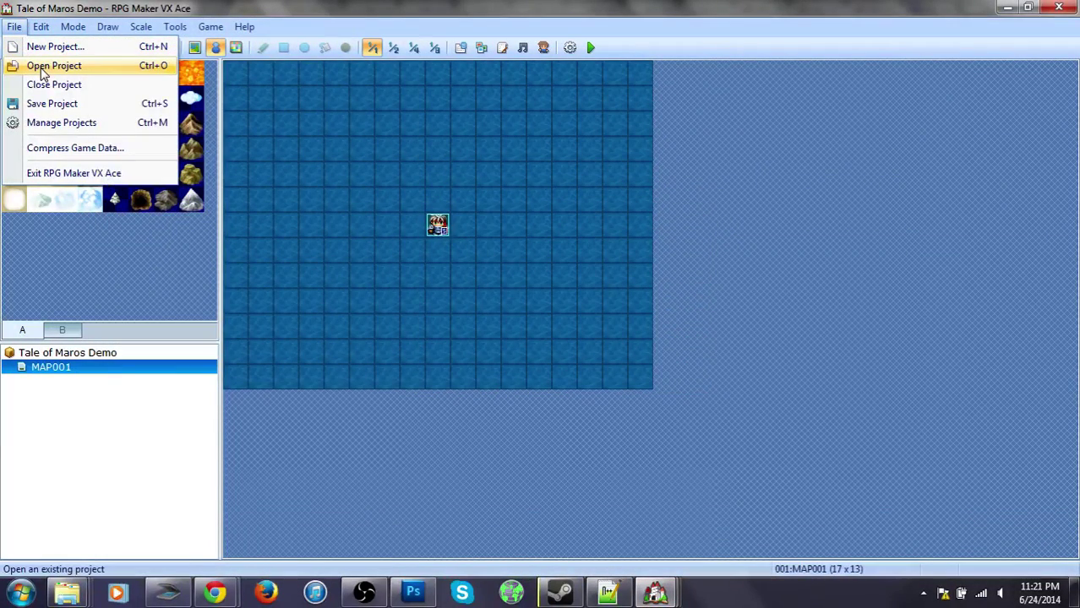
{"action": "left_click", "coordinate": [44, 67]}
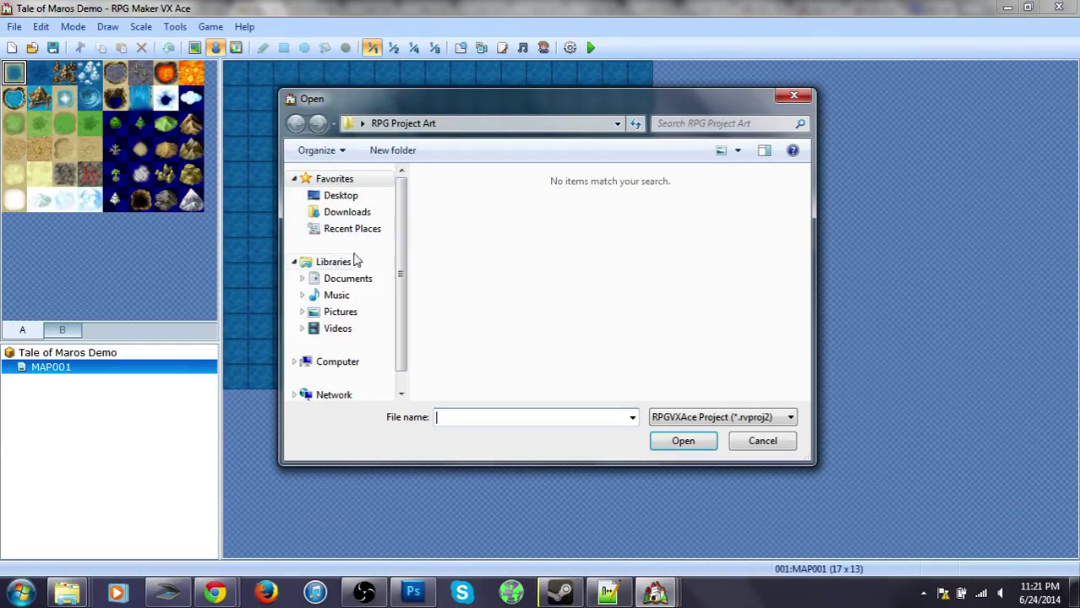
{"action": "left_click", "coordinate": [364, 279]}
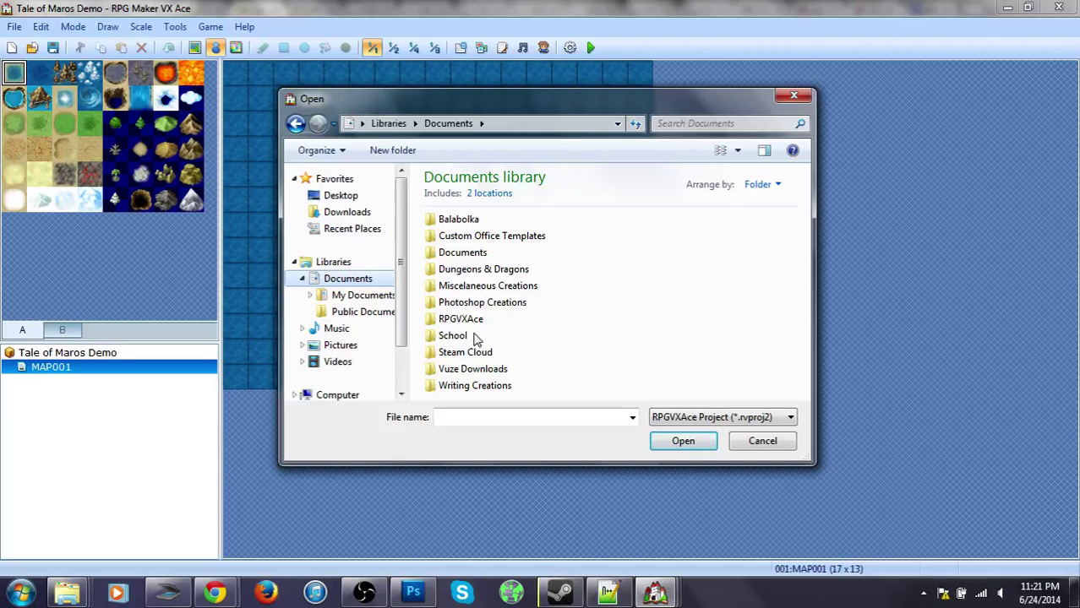
{"action": "double_click", "coordinate": [461, 320]}
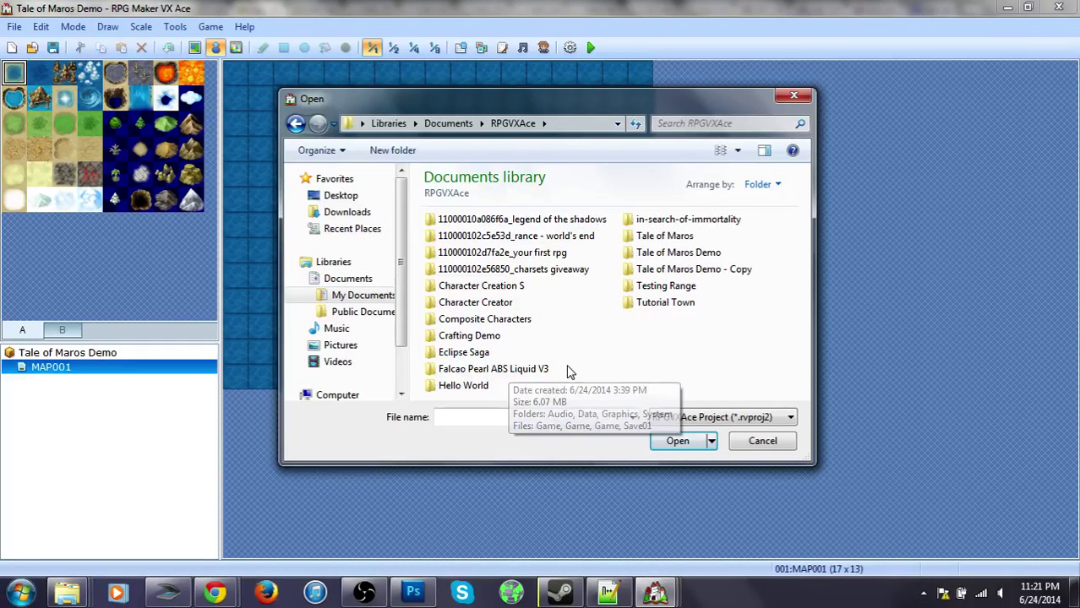
{"action": "left_click", "coordinate": [475, 336]}
{"action": "left_click", "coordinate": [680, 441]}
{"action": "double_click", "coordinate": [451, 269]}
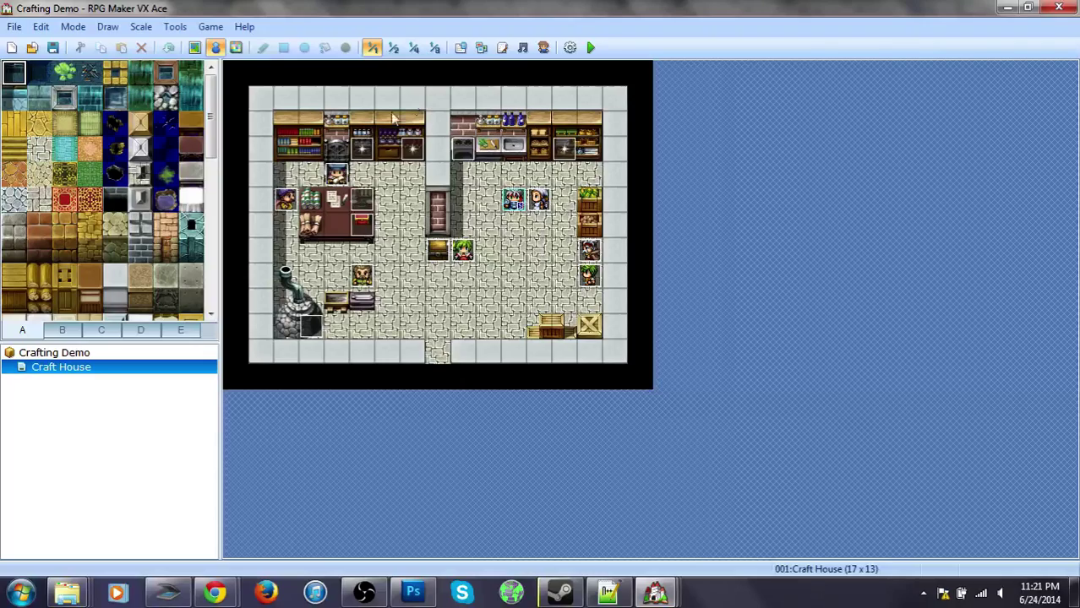
Step: Open the Crafting Demo's Script Editor and review the Crafting Customize Section script's instructions and general settings
{"action": "left_click", "coordinate": [502, 47]}
{"action": "left_click_drag", "start_coordinate": [362, 172], "coordinate": [367, 475]}
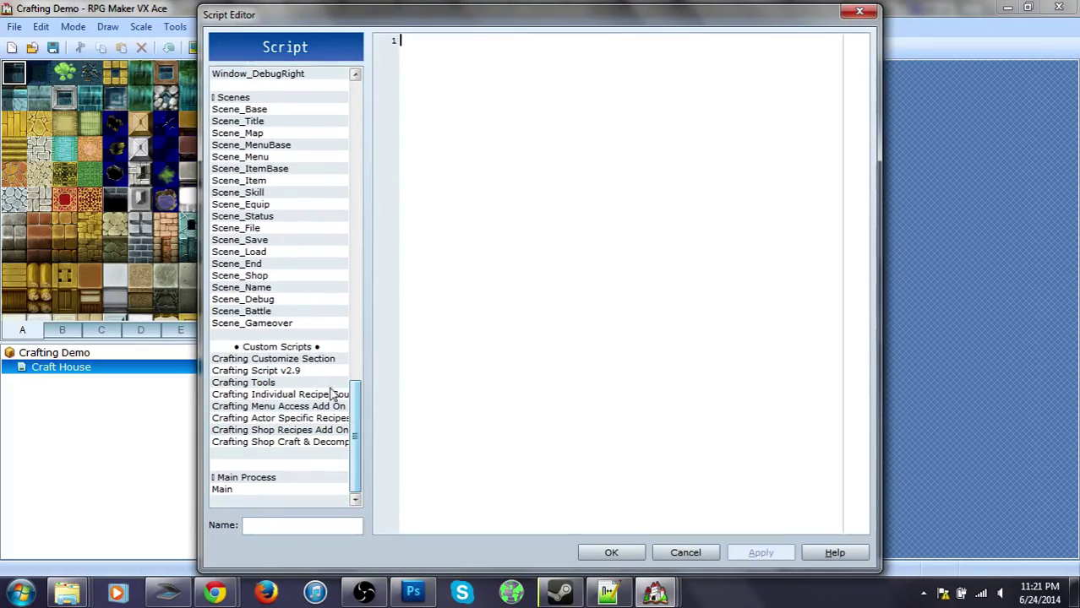
{"action": "left_click", "coordinate": [317, 359]}
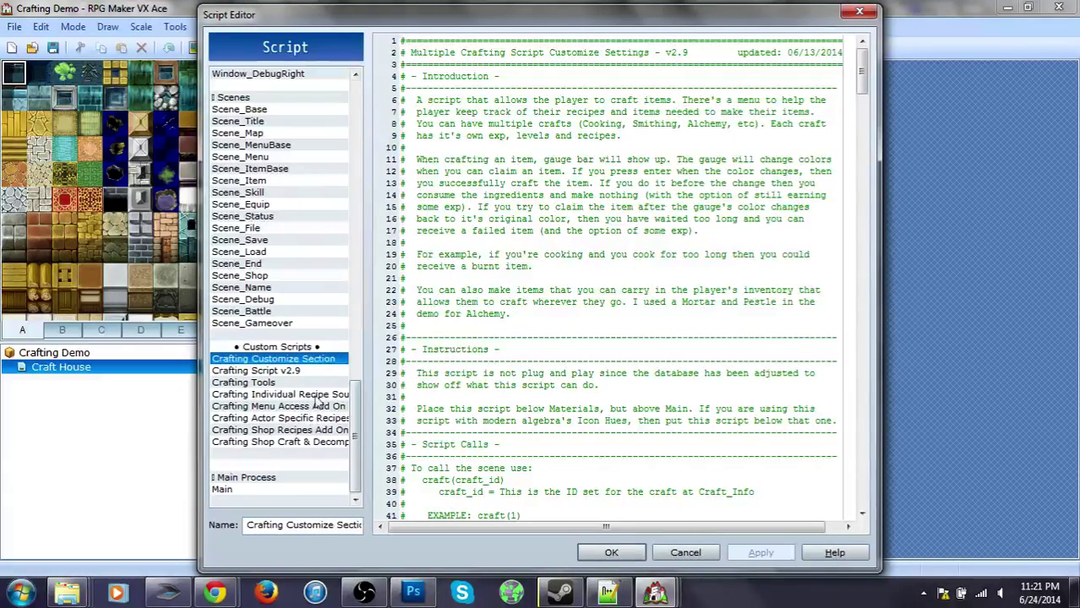
{"action": "left_click", "coordinate": [656, 596]}
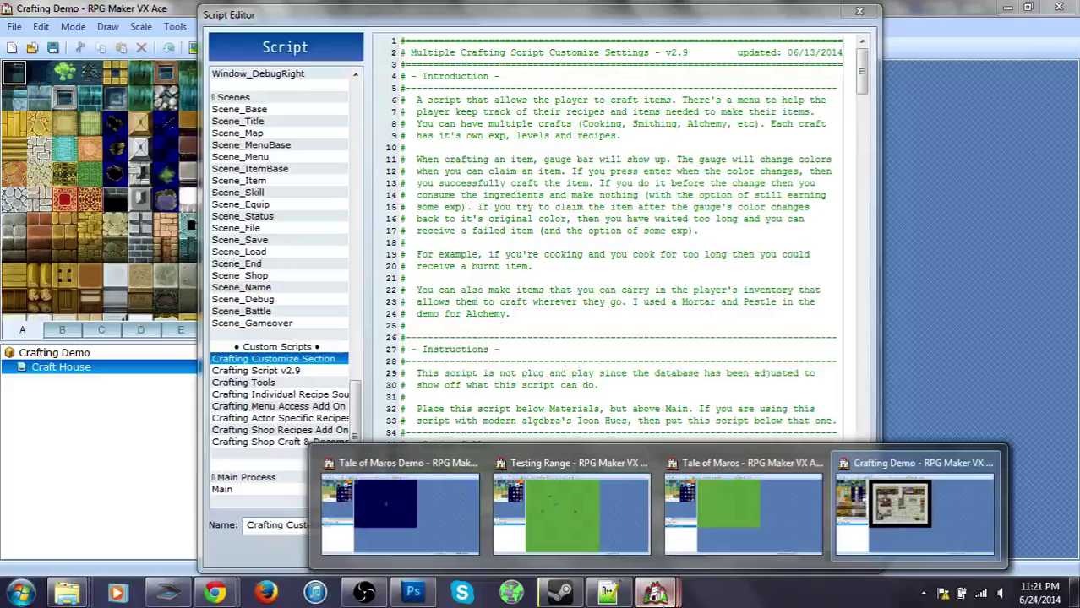
{"action": "left_click", "coordinate": [575, 397]}
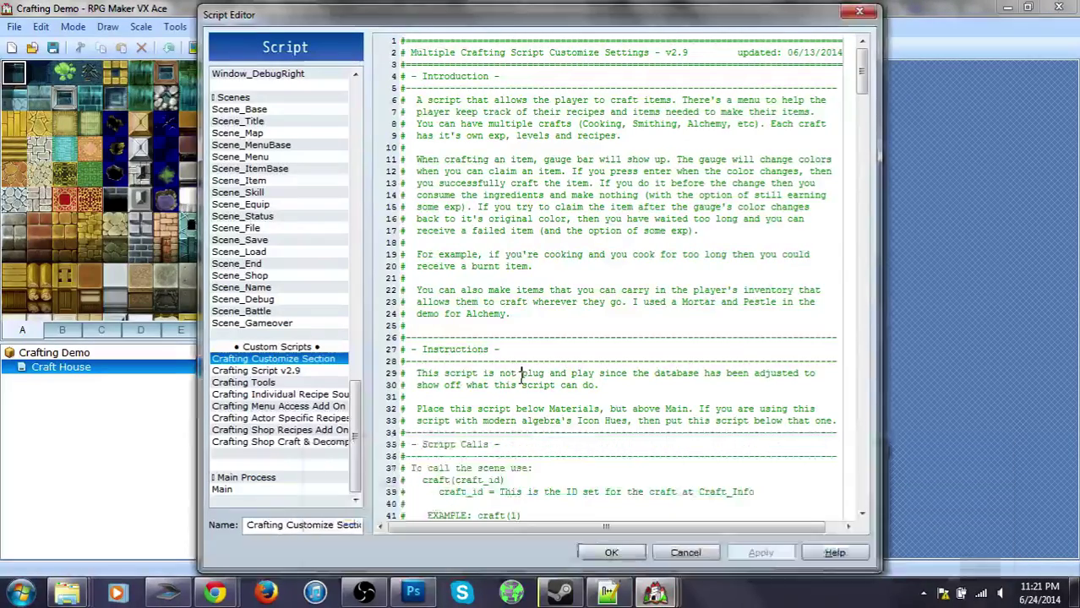
{"action": "scroll", "coordinate": [582, 409], "scroll_direction": "down", "scroll_amount": 5}
{"action": "scroll", "coordinate": [583, 417], "scroll_direction": "down", "scroll_amount": 16}
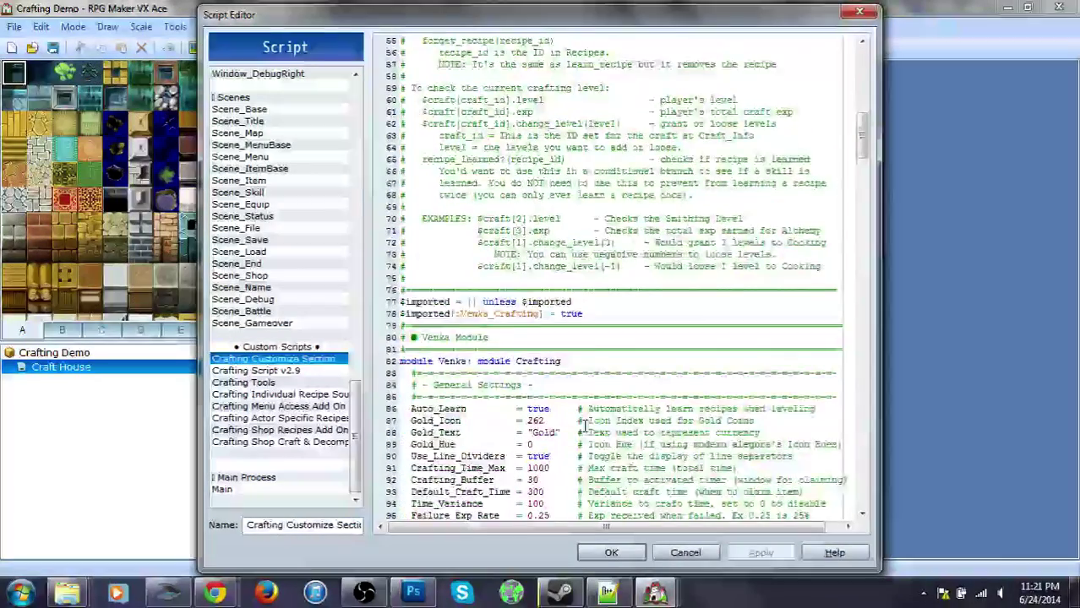
Step: Examine the Crafting Script v2.9 code from its change log through the Game_Craft_Info class
{"action": "left_click", "coordinate": [295, 368]}
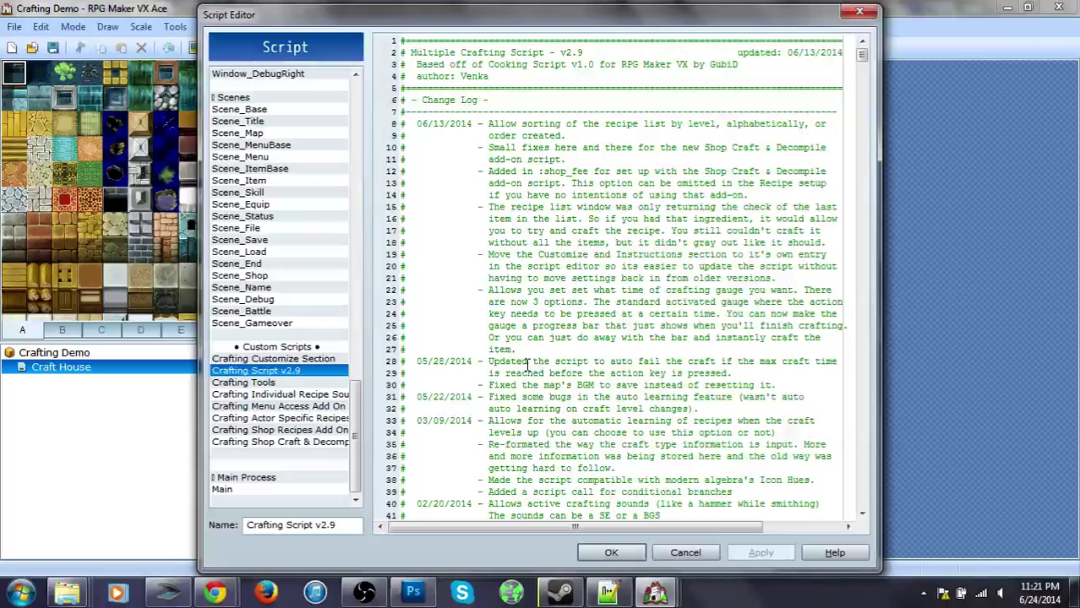
{"action": "scroll", "coordinate": [589, 408], "scroll_direction": "down", "scroll_amount": 15}
{"action": "scroll", "coordinate": [591, 423], "scroll_direction": "down", "scroll_amount": 10}
{"action": "scroll", "coordinate": [592, 427], "scroll_direction": "down", "scroll_amount": 16}
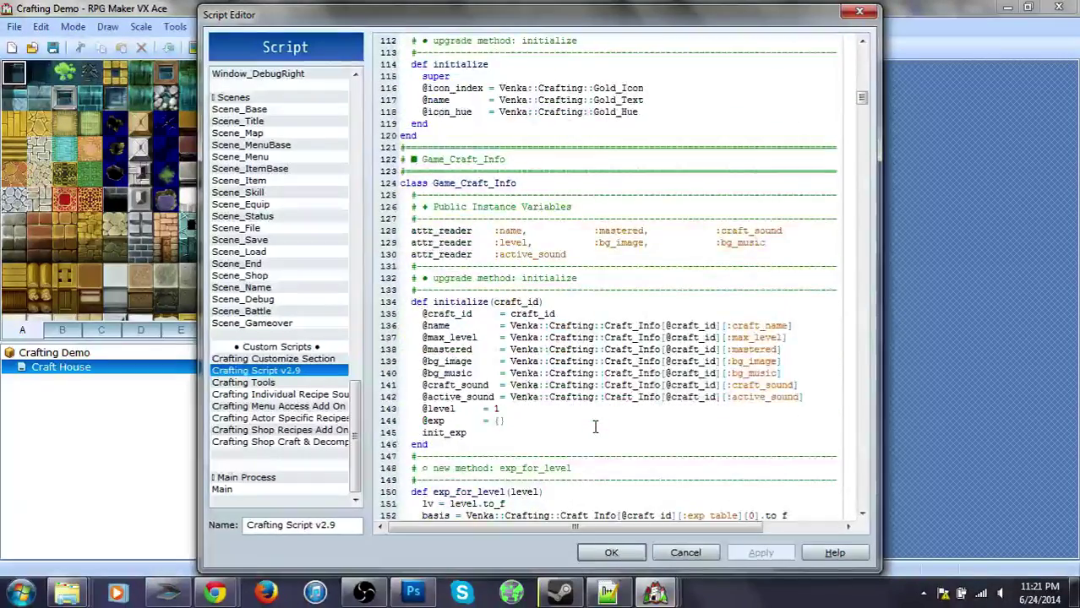
{"action": "scroll", "coordinate": [594, 429], "scroll_direction": "down", "scroll_amount": 3}
Step: Look through the Crafting Tools script and the other crafting add-on scripts down to Shop Craft & Decompile
{"action": "left_click", "coordinate": [253, 382]}
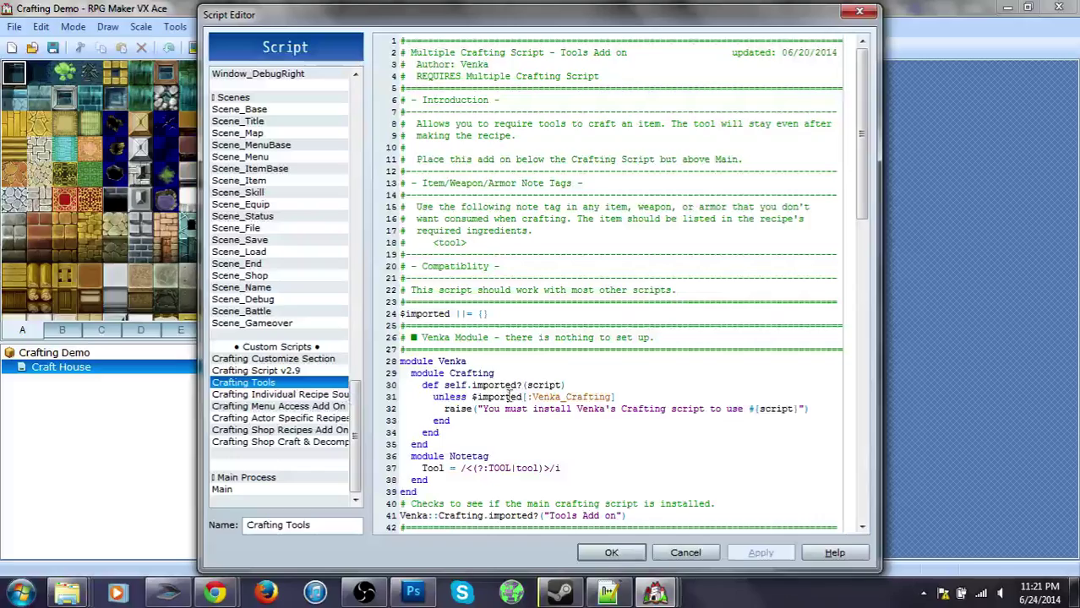
{"action": "scroll", "coordinate": [591, 397], "scroll_direction": "down", "scroll_amount": 3}
{"action": "key", "text": "Down"}
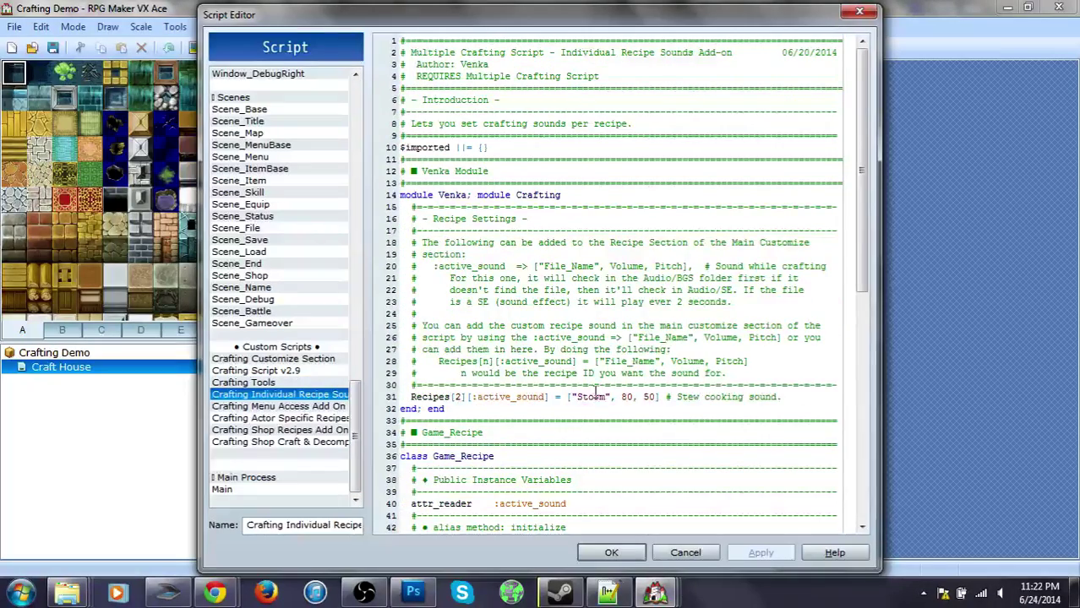
{"action": "scroll", "coordinate": [567, 420], "scroll_direction": "down", "scroll_amount": 5}
{"action": "key", "text": "Down"}
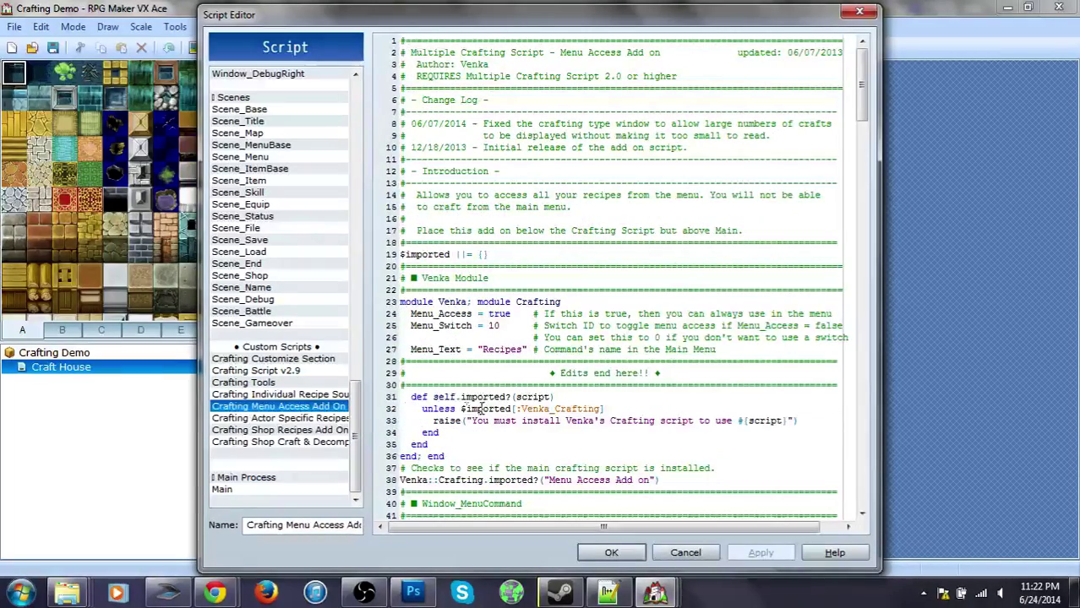
{"action": "key", "text": "Down"}
{"action": "key", "text": "Down"}
{"action": "key", "text": "Down"}
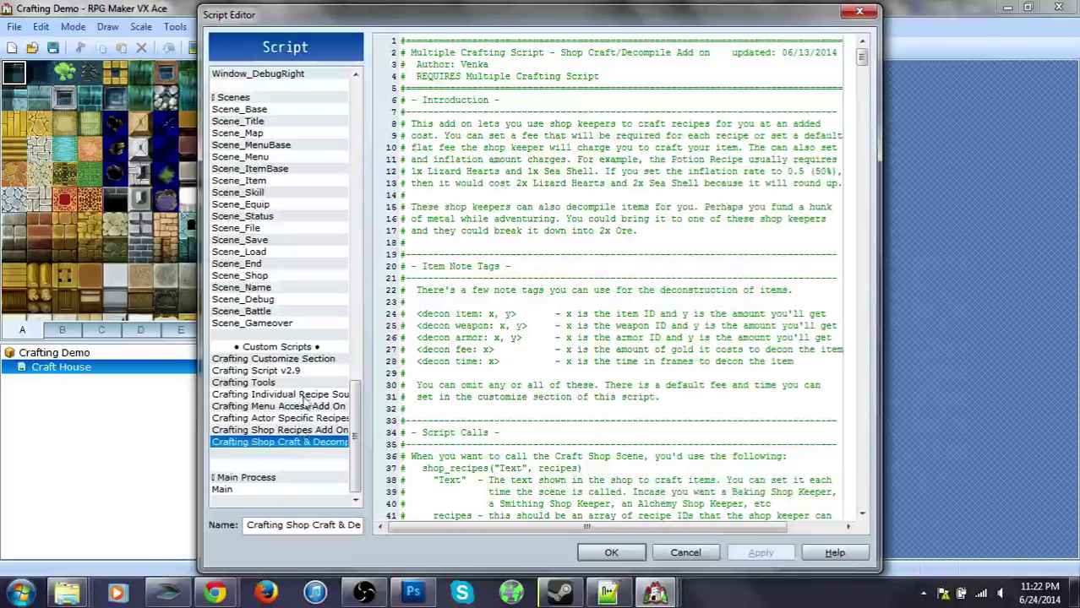
{"action": "left_click", "coordinate": [310, 372]}
Step: Switch to the Testing Range project and copy the Crafting Customize Section from its Script Editor
{"action": "mouse_move", "coordinate": [655, 594]}
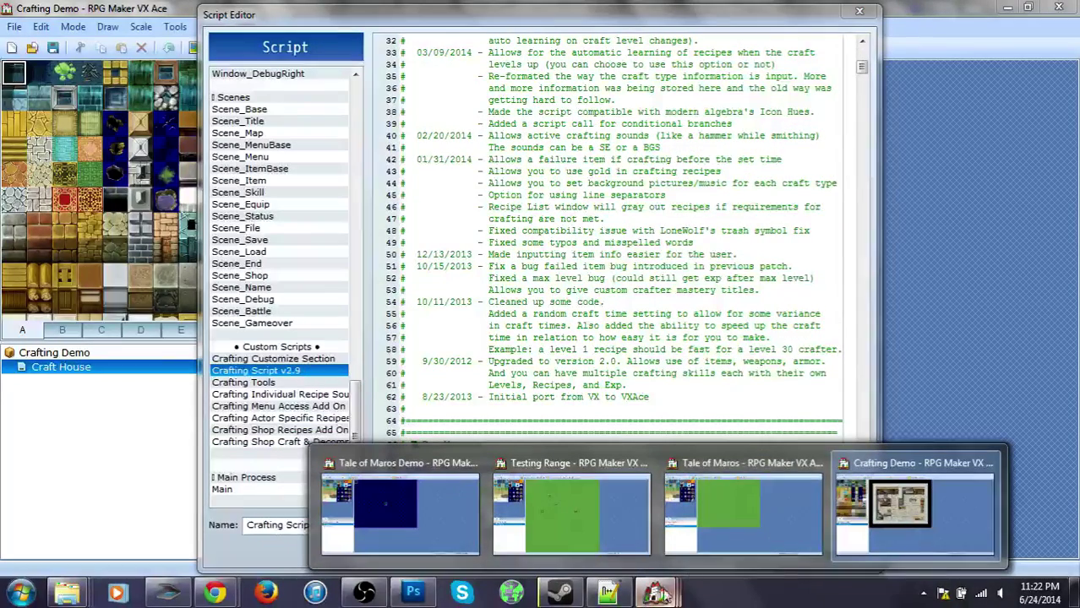
{"action": "left_click", "coordinate": [748, 536]}
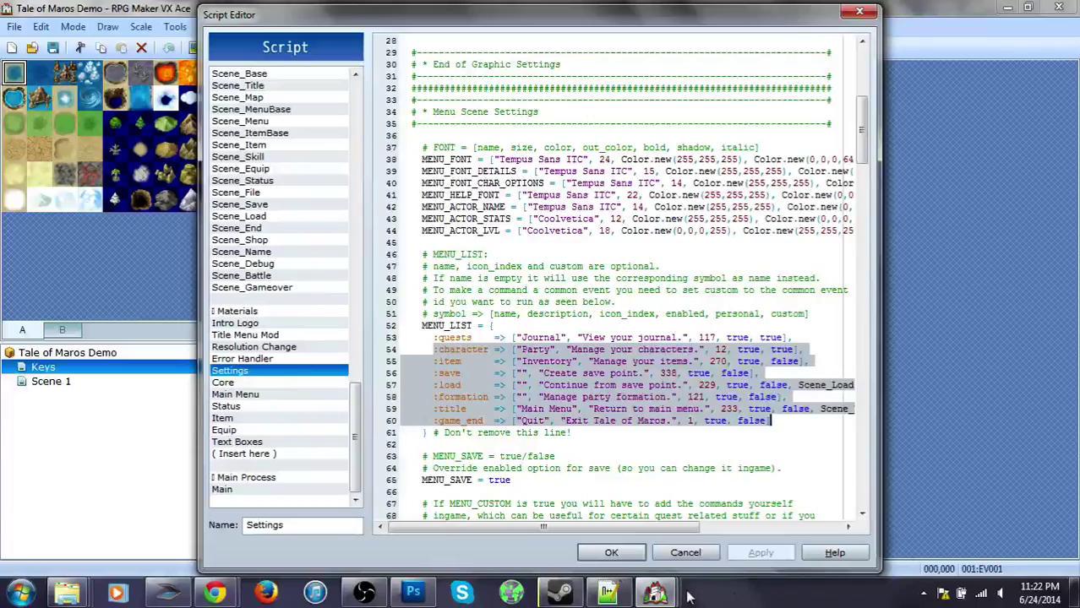
{"action": "mouse_move", "coordinate": [657, 594]}
{"action": "left_click", "coordinate": [592, 527]}
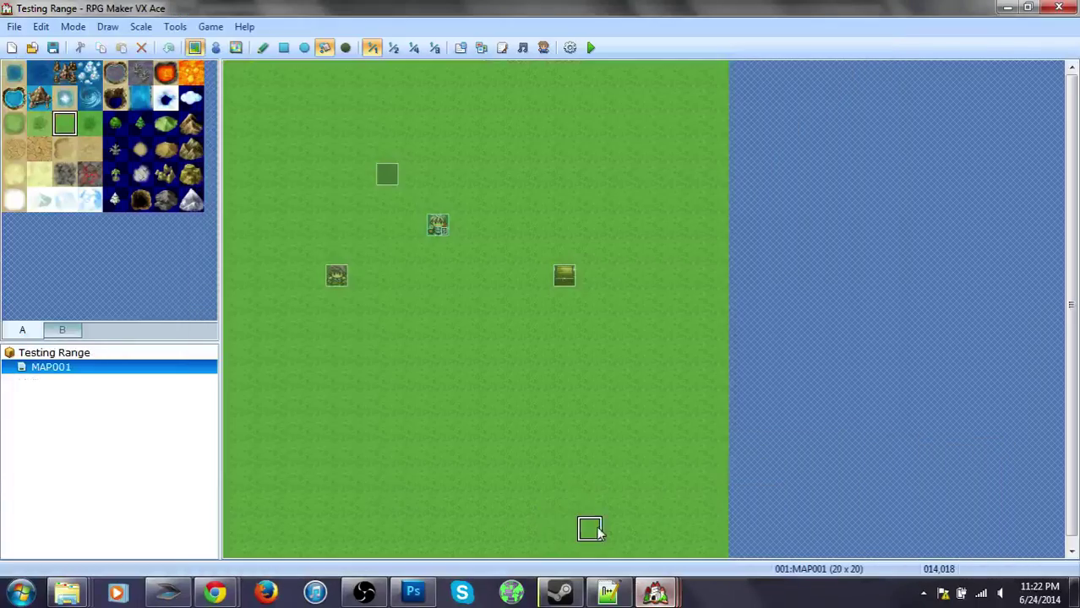
{"action": "left_click", "coordinate": [502, 48]}
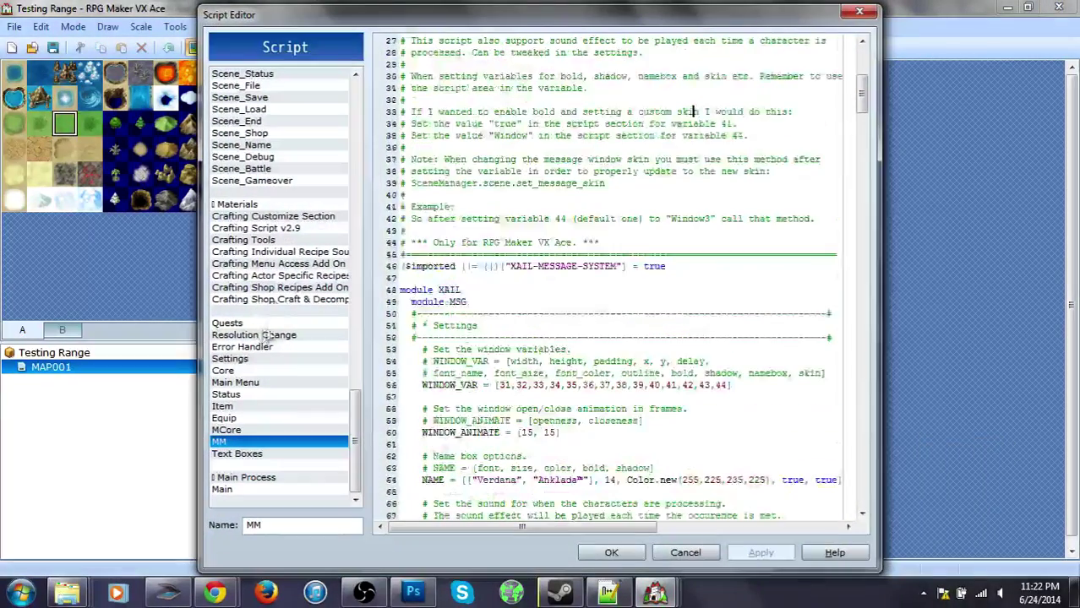
{"action": "left_click", "coordinate": [279, 217]}
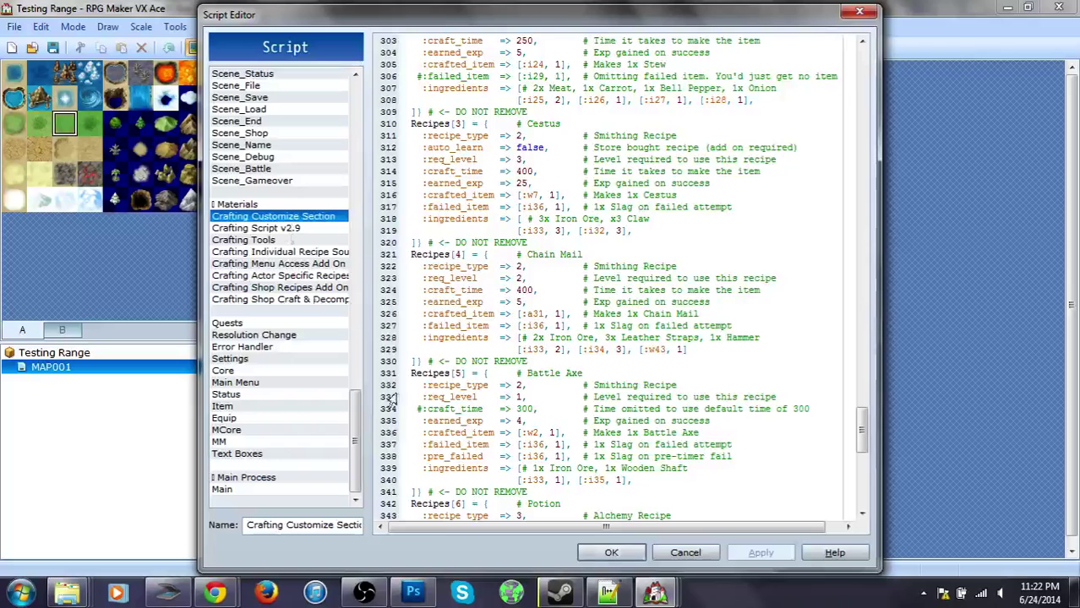
Step: Paste the Crafting Customize Section script directly below the ***Crafting System *** heading in the Tale of Maros project
{"action": "mouse_move", "coordinate": [642, 594]}
{"action": "left_click", "coordinate": [754, 522]}
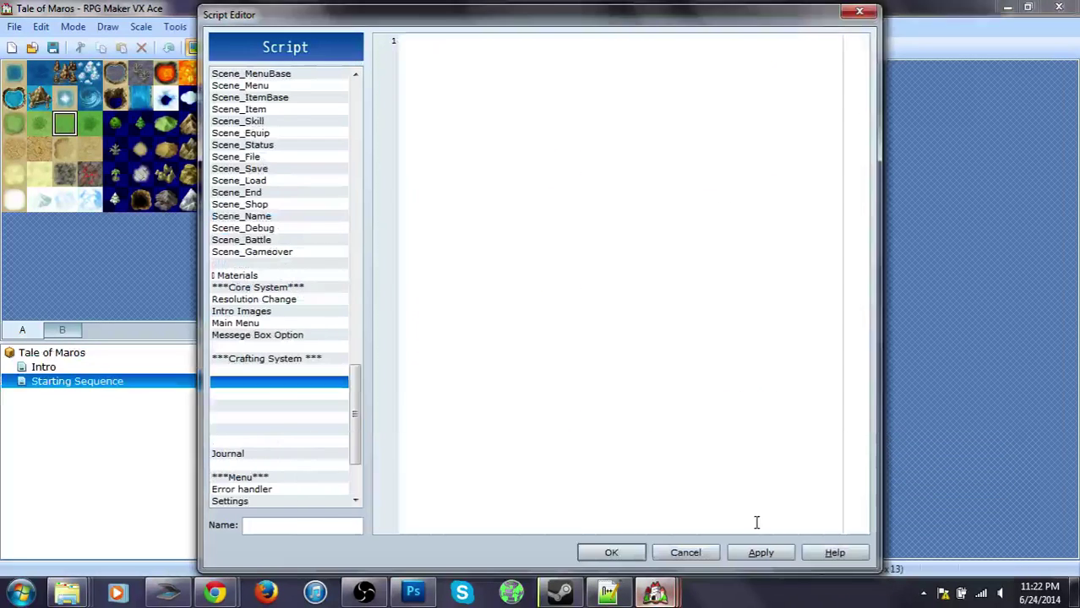
{"action": "left_click", "coordinate": [272, 372]}
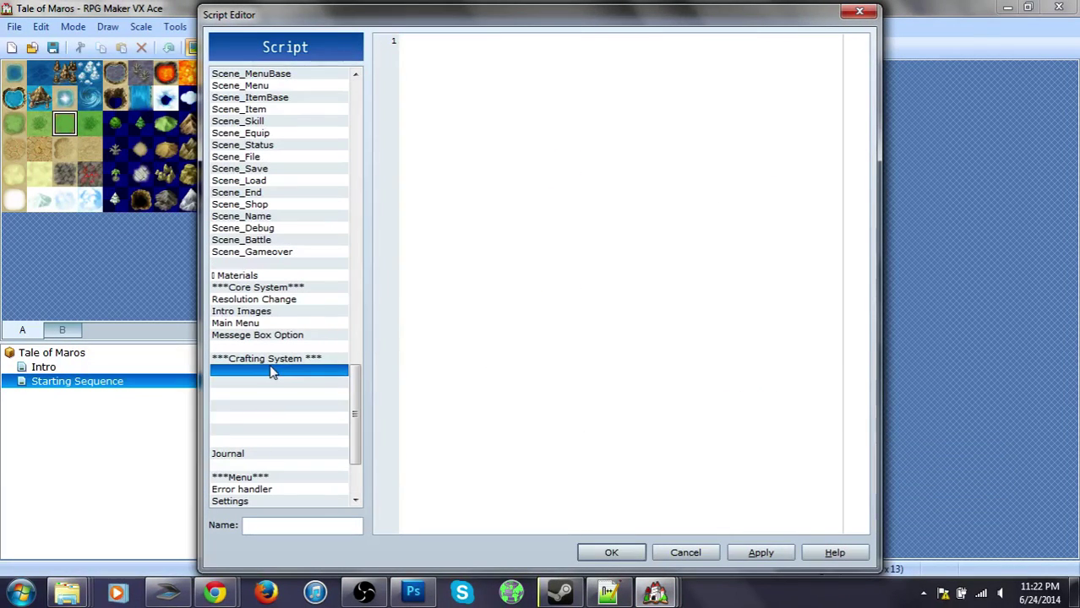
{"action": "left_click", "coordinate": [541, 151]}
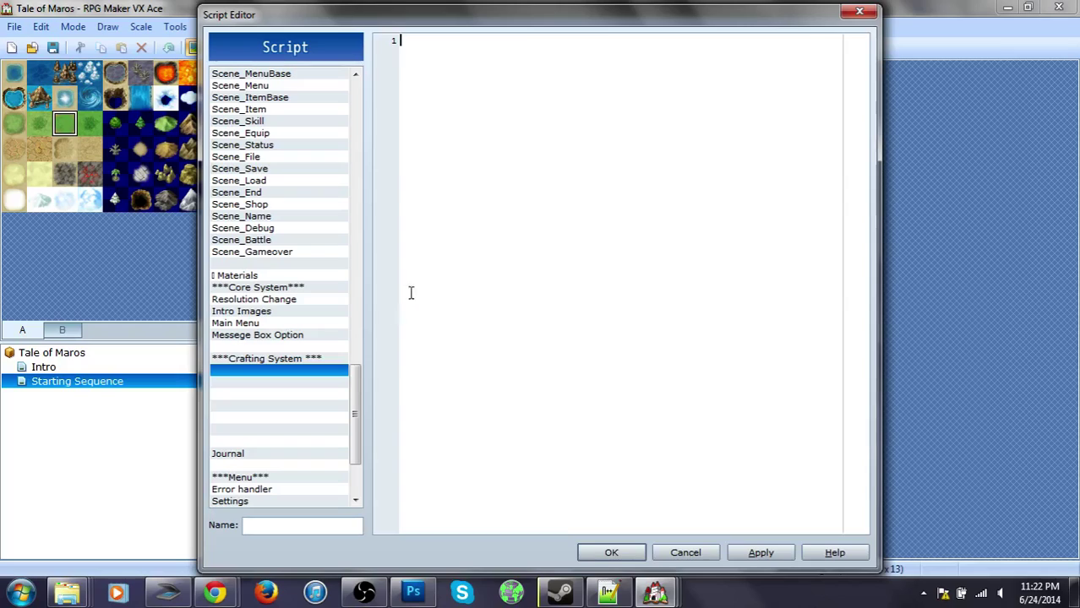
{"action": "key", "text": "ctrl+v"}
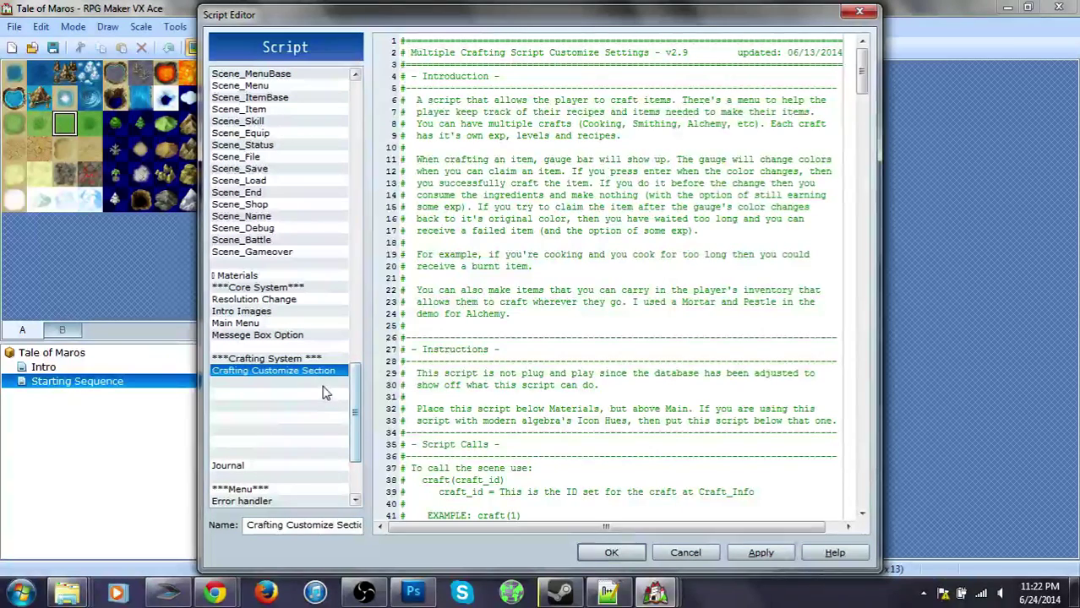
Step: Copy Crafting Script v2.9, Crafting Tools and Crafting Individual Recipe Sounds from Testing Range into Tale of Maros below the Crafting Customize Section
{"action": "left_click", "coordinate": [321, 389]}
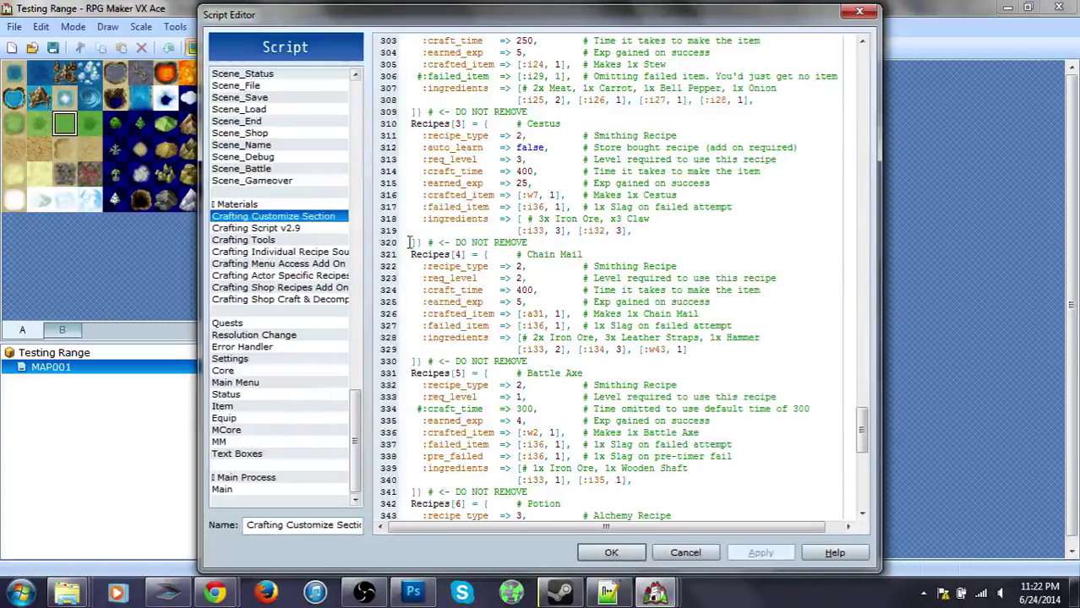
{"action": "left_click", "coordinate": [320, 230]}
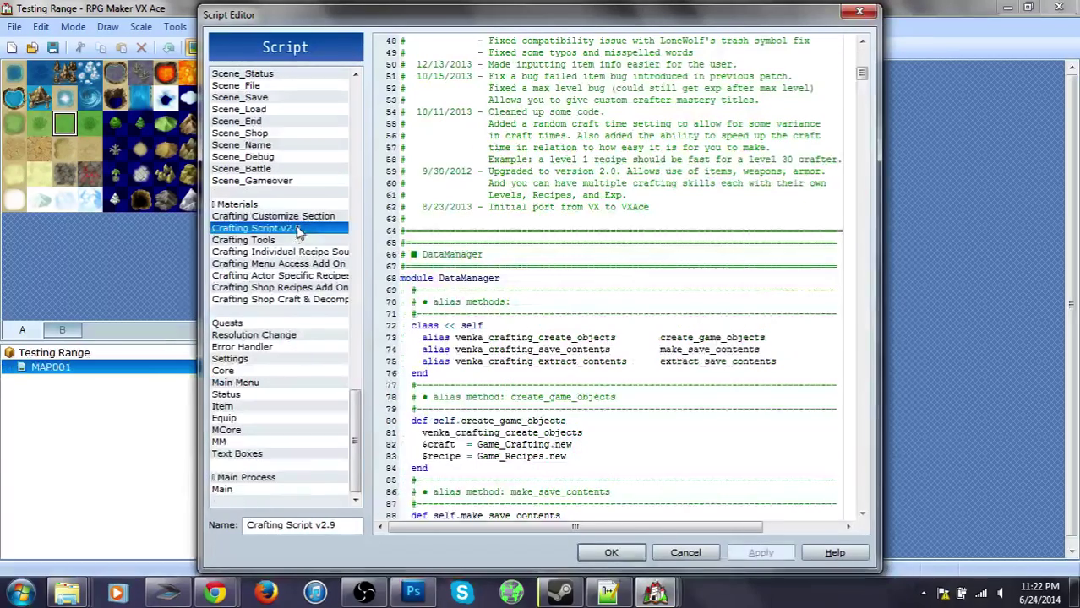
{"action": "left_click", "coordinate": [287, 240]}
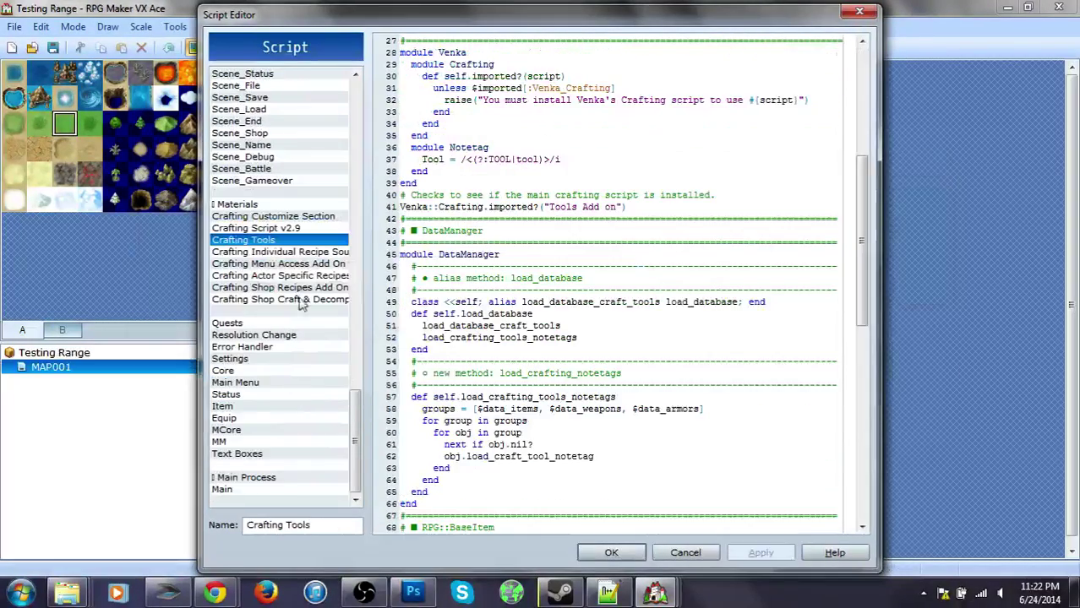
{"action": "left_click", "coordinate": [293, 253]}
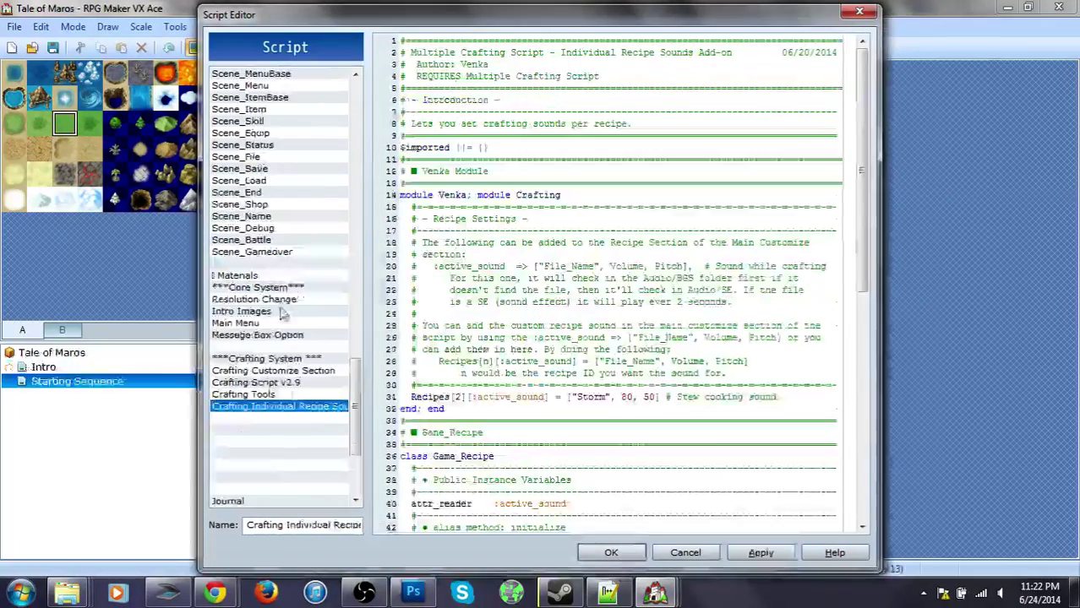
Step: Copy the Crafting Menu Access Add On and Crafting Actor Specific Recipes scripts from Testing Range into the next free entries of Tale of Maros
{"action": "left_click", "coordinate": [291, 418]}
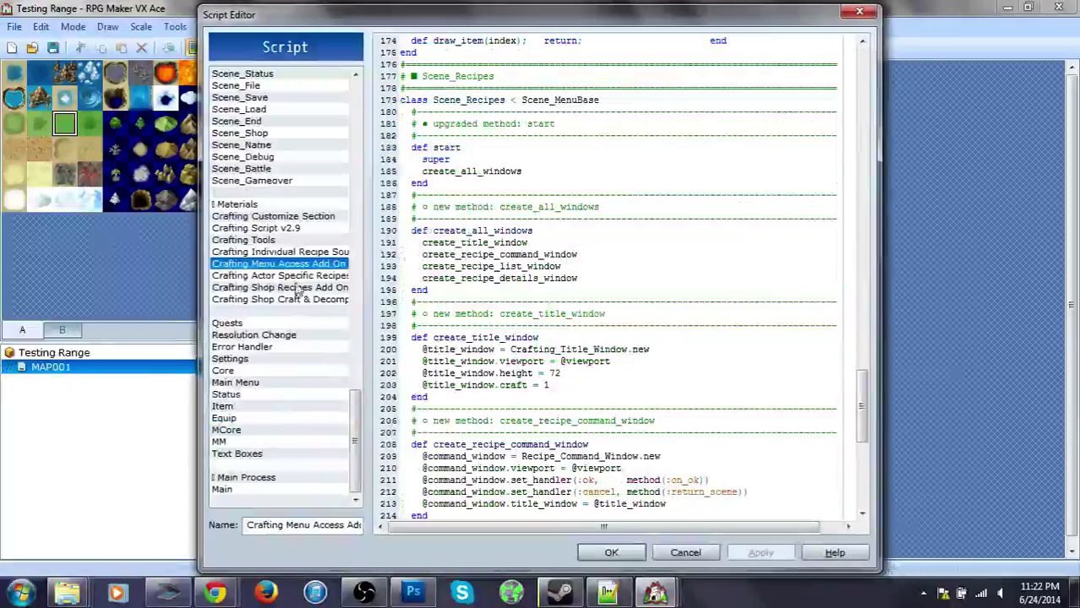
{"action": "left_click", "coordinate": [296, 276]}
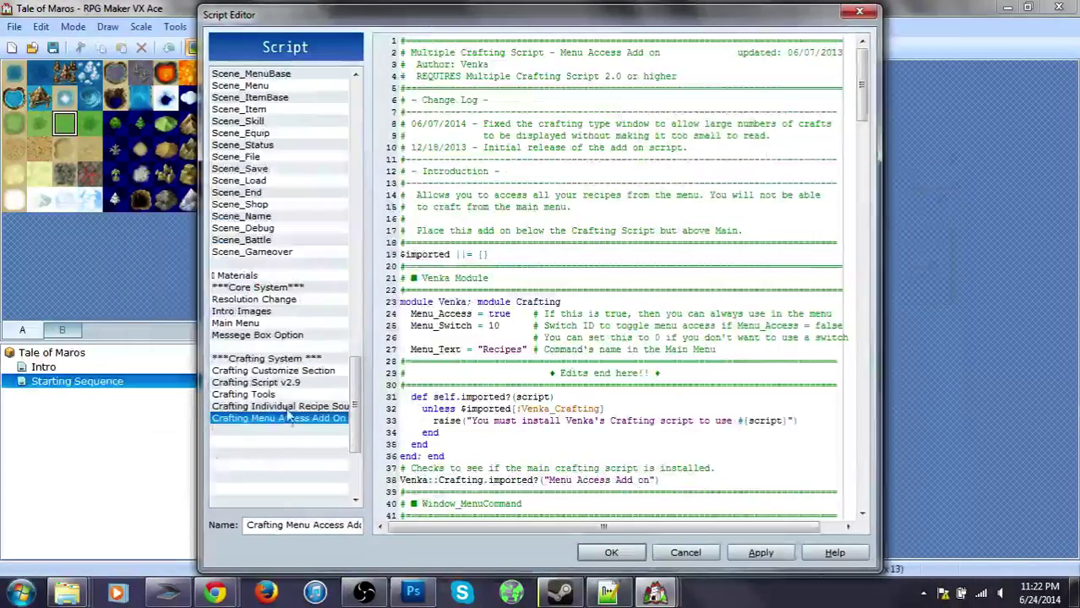
{"action": "left_click", "coordinate": [286, 431]}
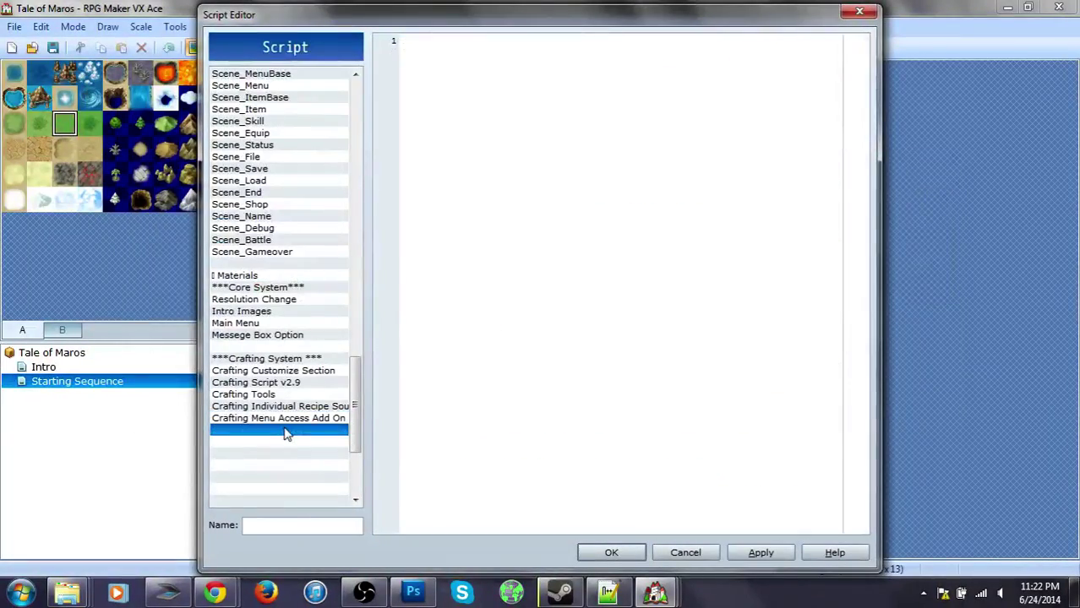
{"action": "key", "text": "ctrl+v"}
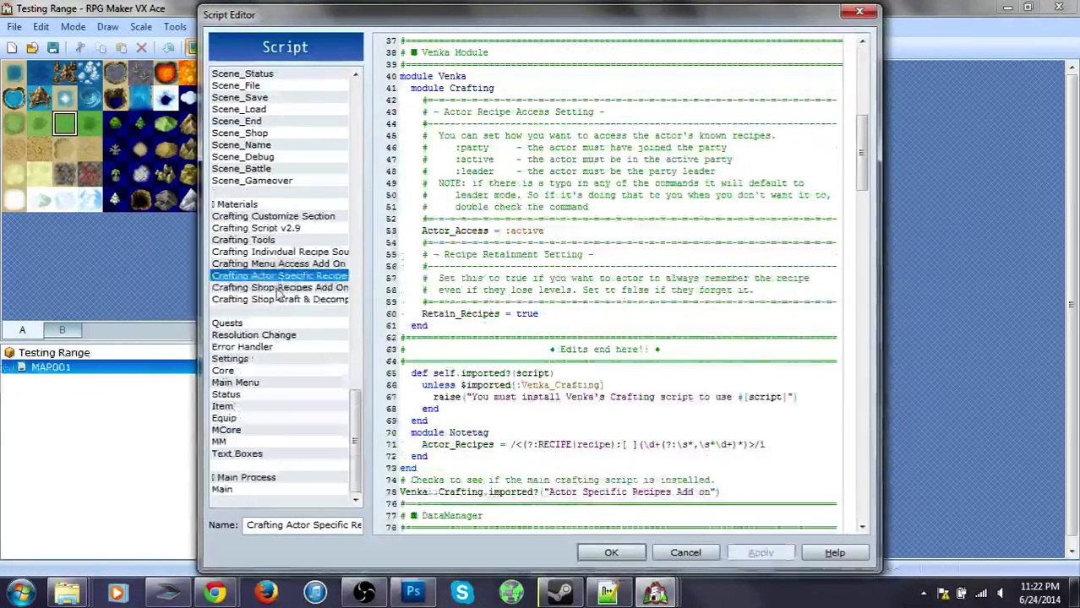
Step: Copy the Crafting Shop Recipes Add On and Crafting Shop Craft & Decompile scripts from Testing Range below the other crafting scripts in Tale of Maros
{"action": "left_click", "coordinate": [279, 287]}
{"action": "key", "text": "alt+Tab"}
{"action": "left_click", "coordinate": [287, 442]}
{"action": "key", "text": "ctrl+v"}
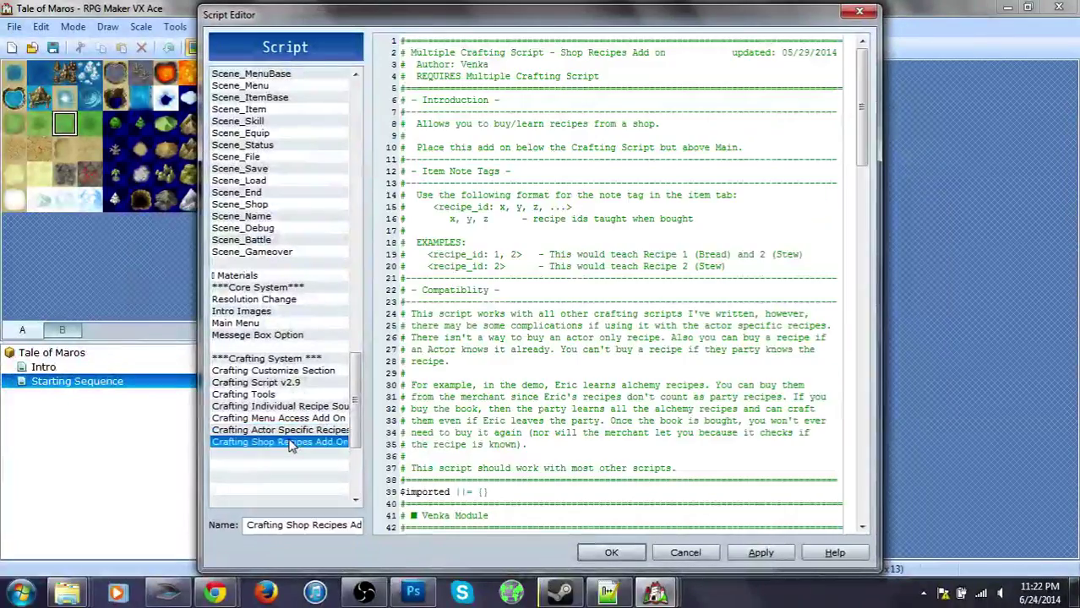
{"action": "key", "text": "alt+Tab"}
{"action": "left_click", "coordinate": [287, 299]}
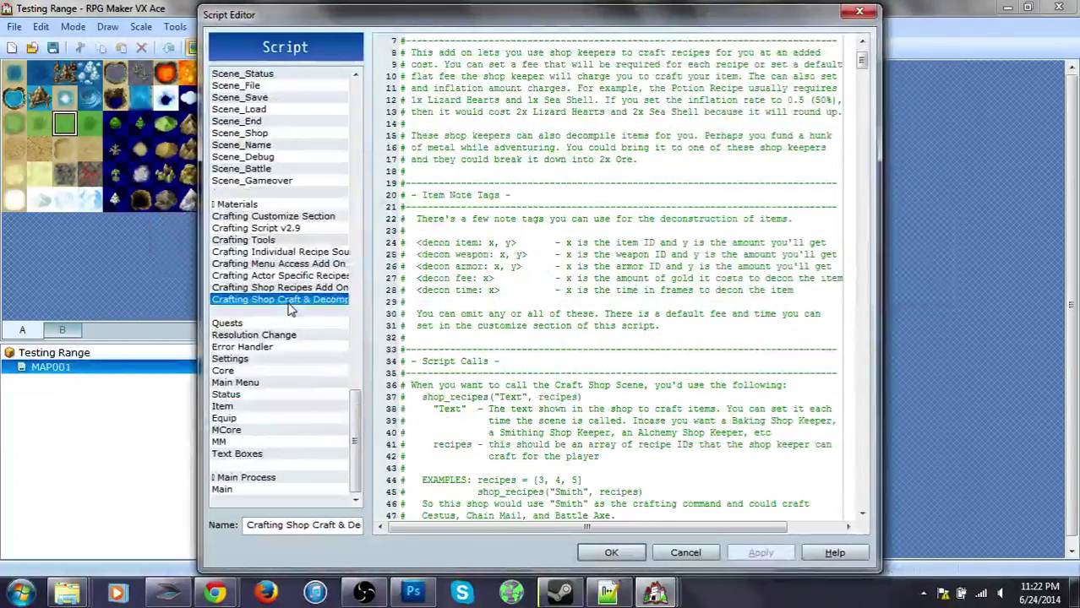
{"action": "key", "text": "alt+Tab"}
{"action": "left_click", "coordinate": [278, 454]}
{"action": "key", "text": "ctrl+v"}
{"action": "scroll", "coordinate": [278, 456], "scroll_direction": "down", "scroll_amount": 4}
{"action": "scroll", "coordinate": [366, 321], "scroll_direction": "up", "scroll_amount": 4}
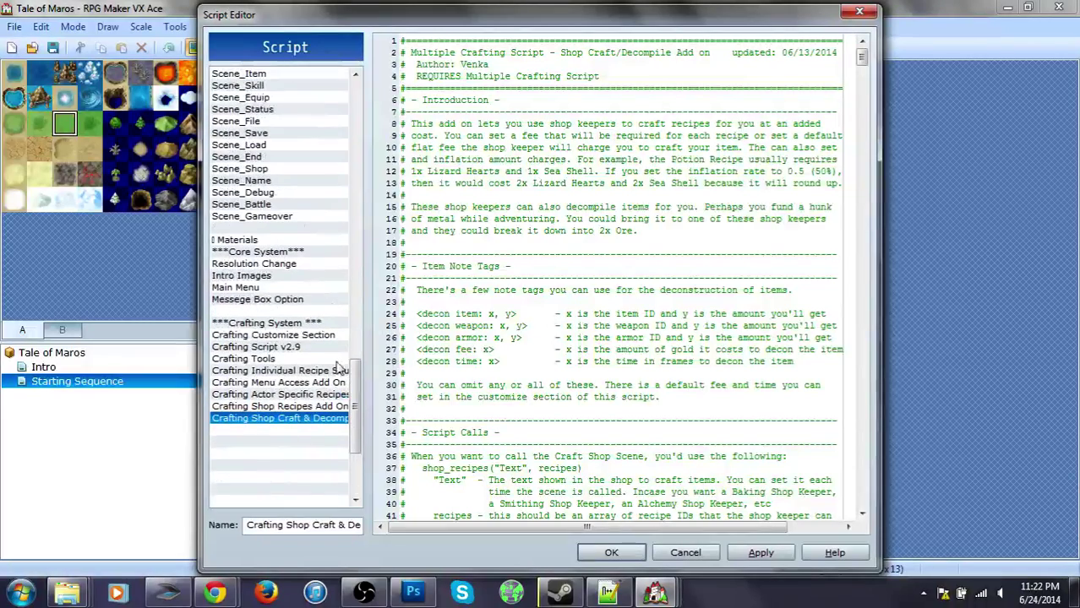
Step: View the Crafting Customize Section, then switch to Chrome and review the Crafting Script v2.9 forum topic's credits, customization options and what's new
{"action": "left_click", "coordinate": [273, 355]}
{"action": "scroll", "coordinate": [627, 314], "scroll_direction": "up", "scroll_amount": 2}
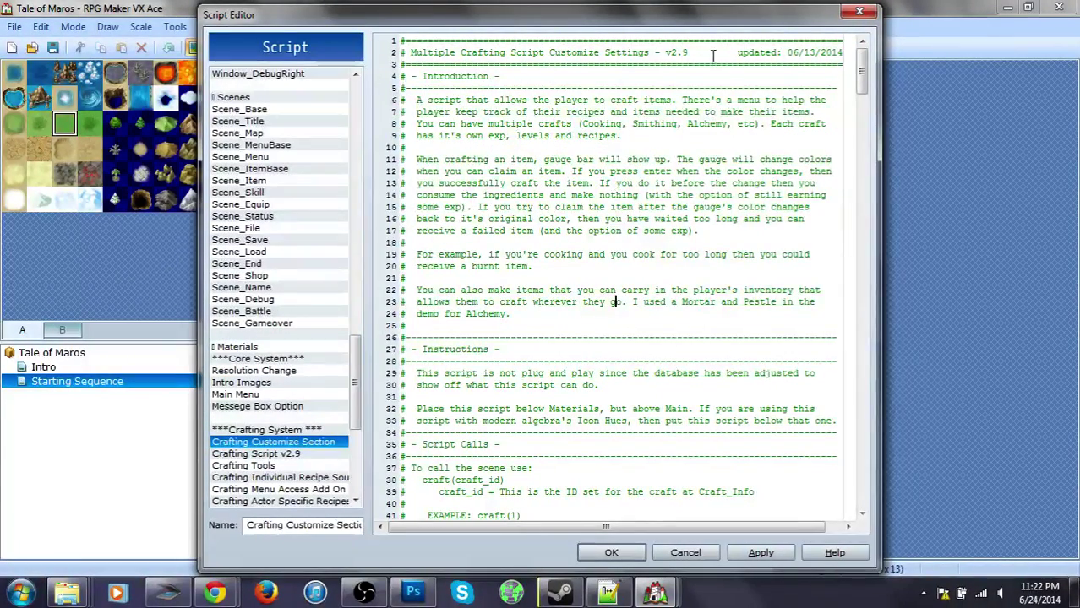
{"action": "key", "text": "alt+Tab"}
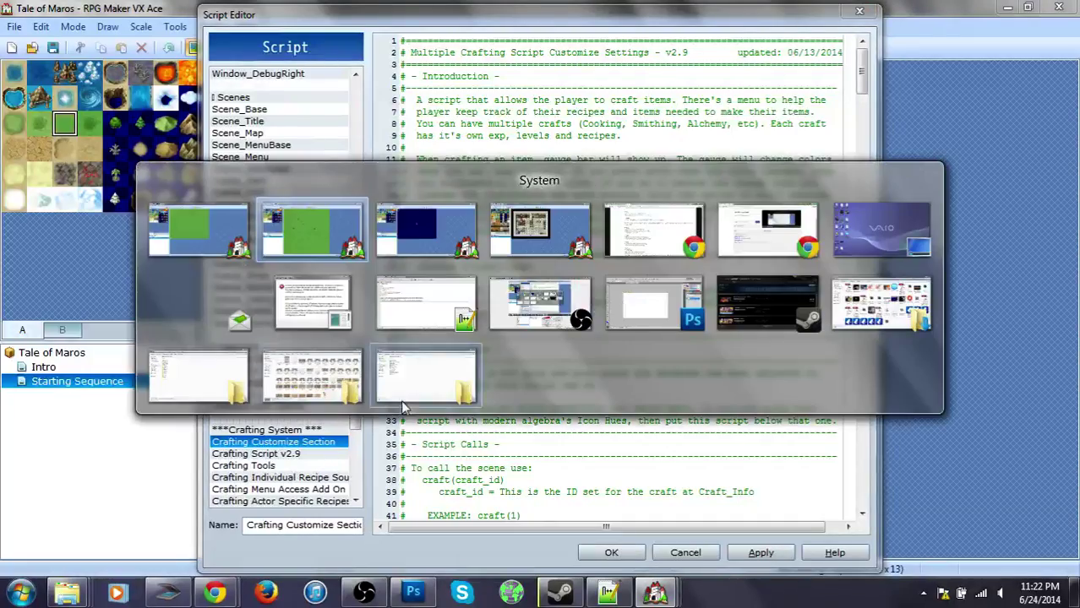
{"action": "scroll", "coordinate": [661, 397], "scroll_direction": "up", "scroll_amount": 10}
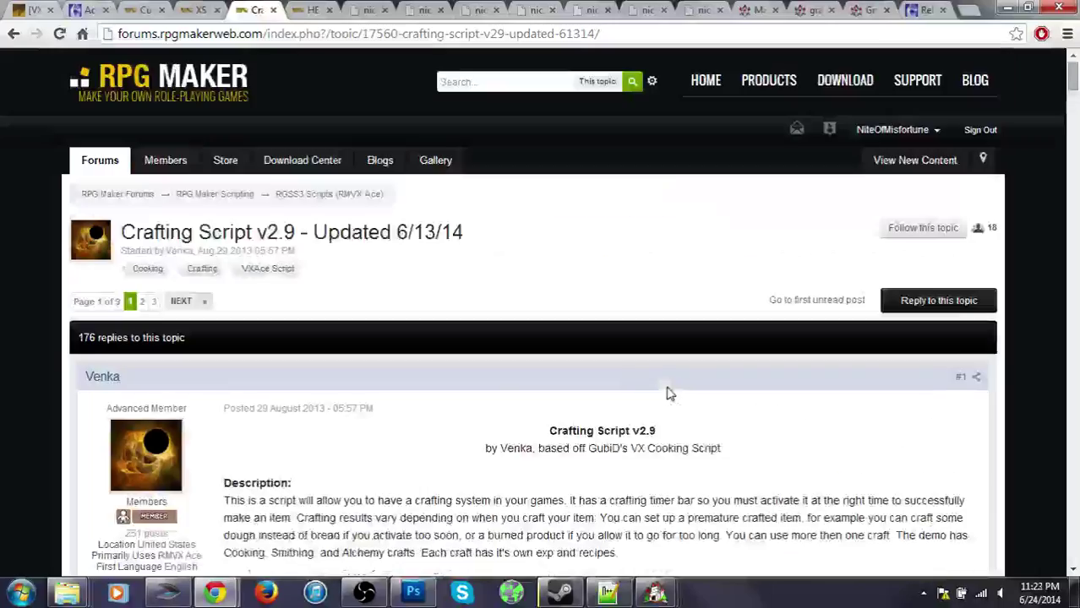
{"action": "scroll", "coordinate": [642, 388], "scroll_direction": "down", "scroll_amount": 2}
{"action": "double_click", "coordinate": [515, 289]}
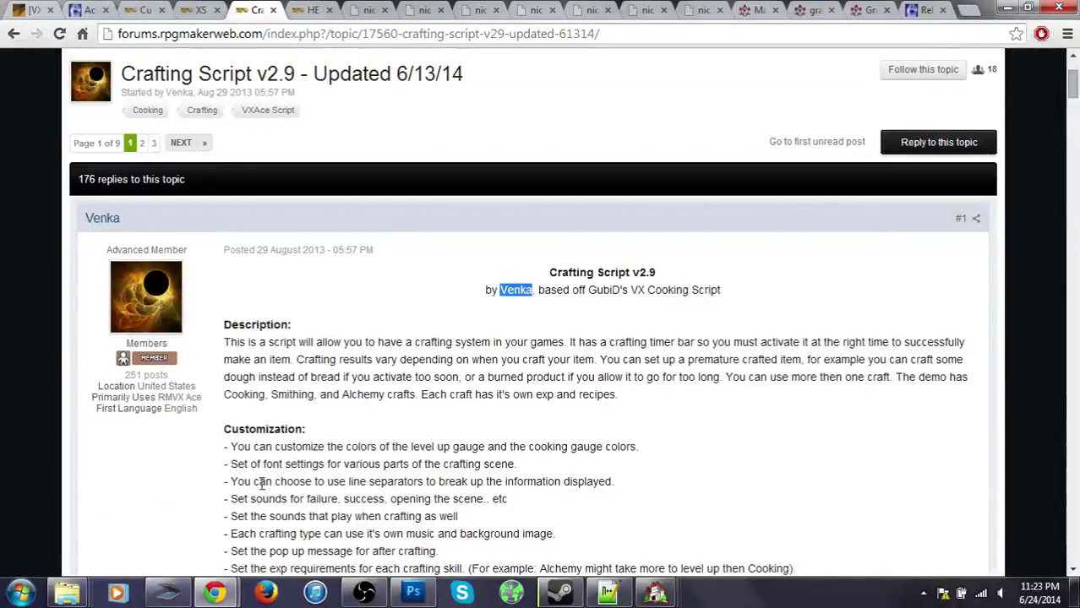
{"action": "left_click_drag", "start_coordinate": [725, 292], "coordinate": [575, 291]}
{"action": "left_click", "coordinate": [722, 390]}
{"action": "scroll", "coordinate": [306, 391], "scroll_direction": "down", "scroll_amount": 13}
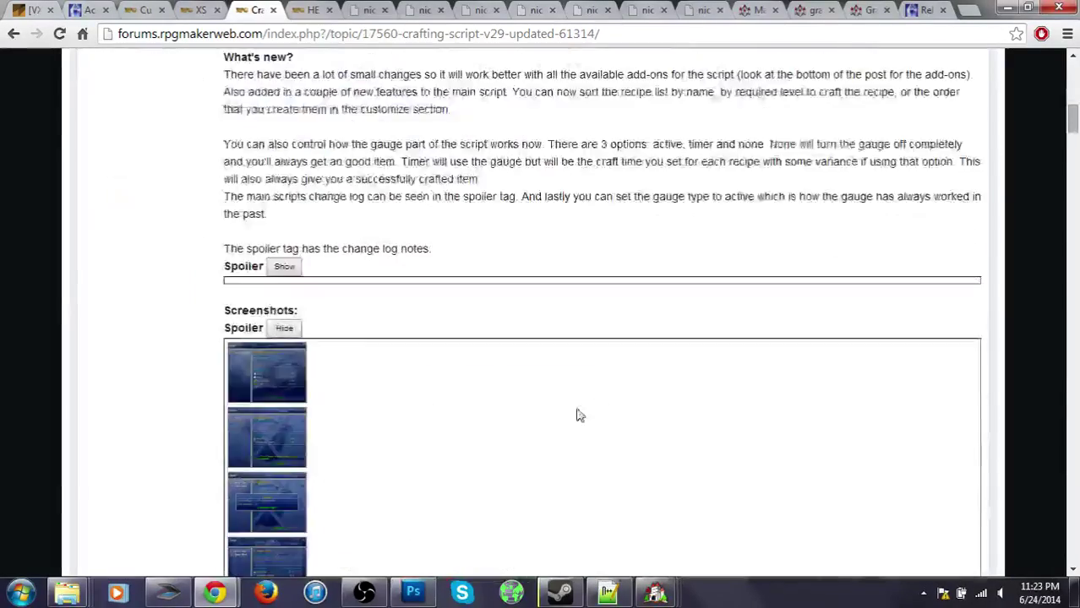
{"action": "scroll", "coordinate": [438, 422], "scroll_direction": "up", "scroll_amount": 2}
{"action": "scroll", "coordinate": [439, 421], "scroll_direction": "up", "scroll_amount": 5}
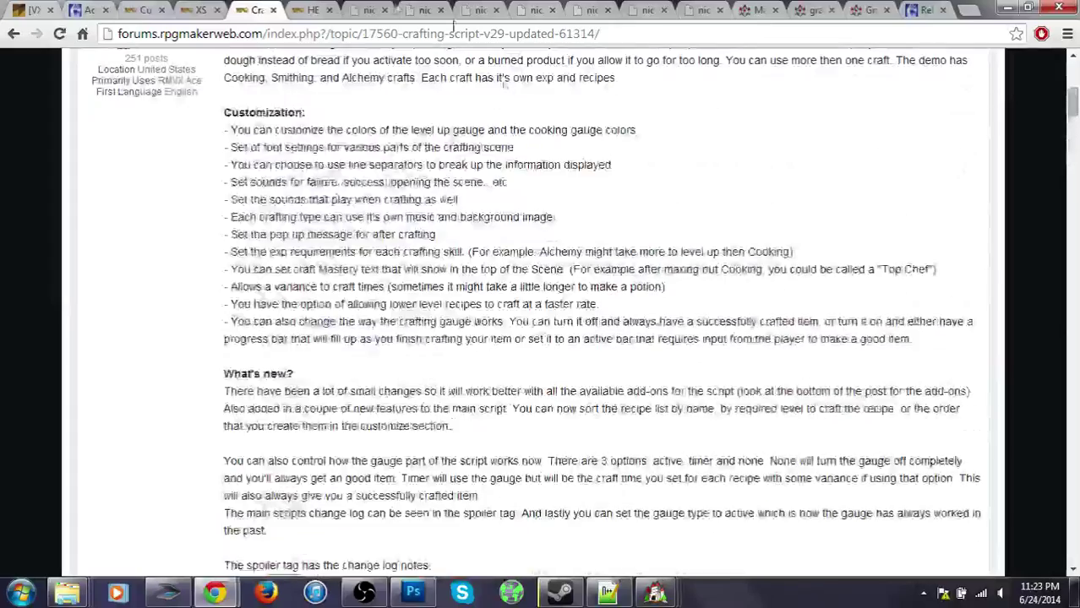
Step: Review the introduction and features in the HE - Main Menu forum topic, then return to the Tale of Maros Script Editor
{"action": "left_click", "coordinate": [365, 9]}
{"action": "left_click", "coordinate": [309, 10]}
{"action": "scroll", "coordinate": [507, 209], "scroll_direction": "up", "scroll_amount": 15}
{"action": "scroll", "coordinate": [591, 380], "scroll_direction": "down", "scroll_amount": 3}
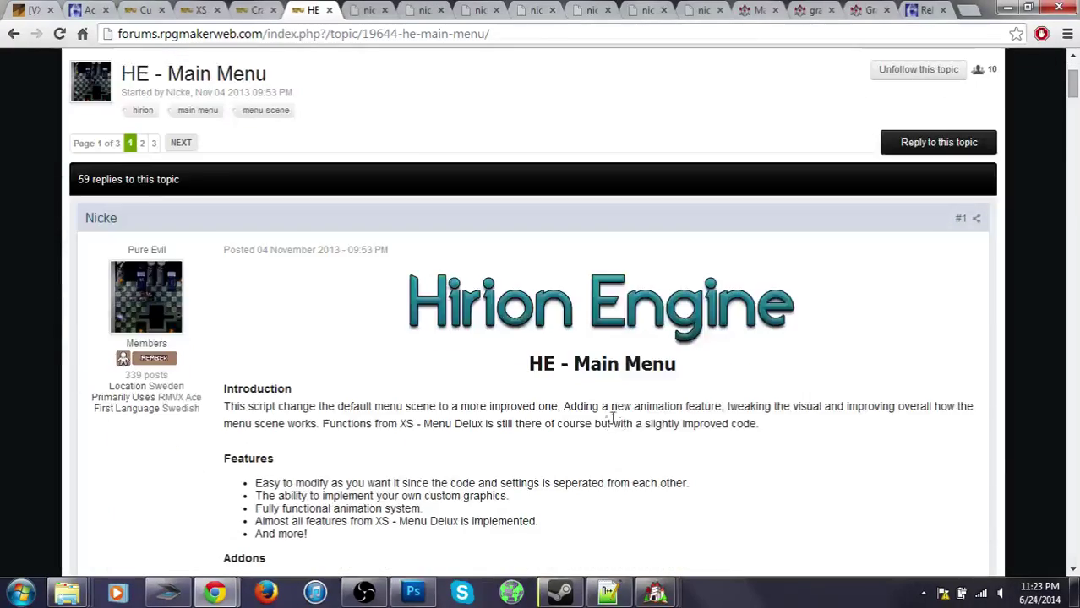
{"action": "scroll", "coordinate": [655, 423], "scroll_direction": "down", "scroll_amount": 5}
{"action": "key", "text": "alt+Tab"}
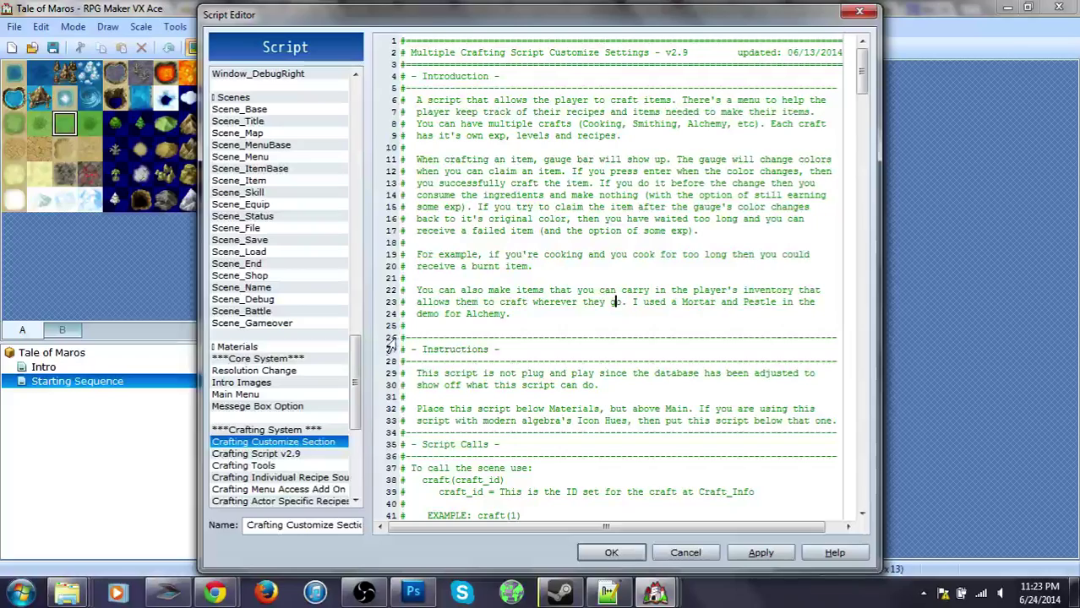
Step: Delete the surplus blank entries between Crafting Shop Craft & Decompile and Journal in the Tale of Maros script list
{"action": "left_click", "coordinate": [656, 594]}
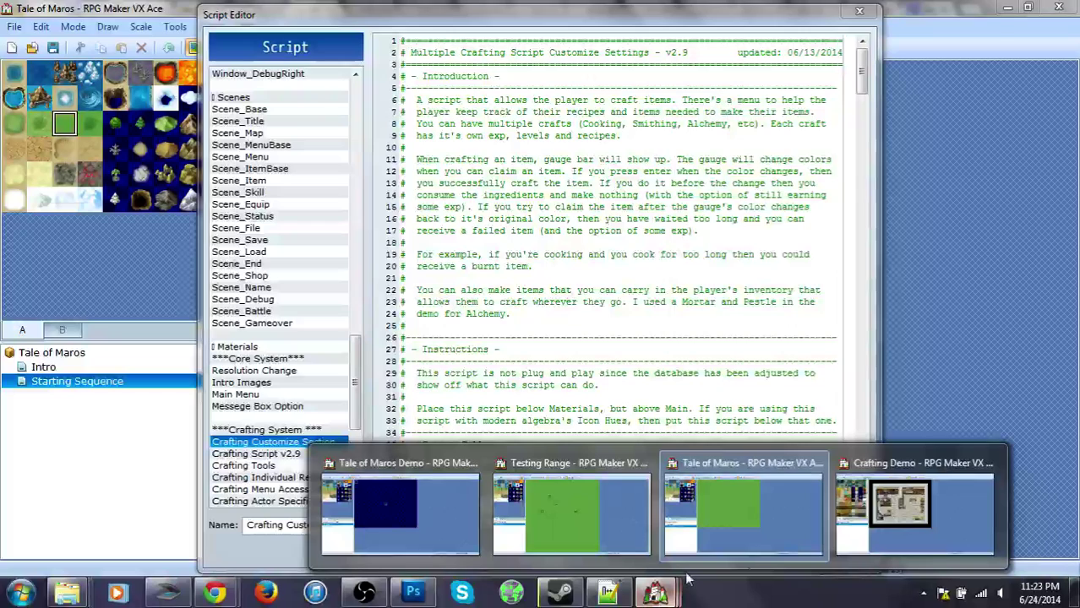
{"action": "left_click", "coordinate": [748, 528]}
{"action": "left_click_drag", "start_coordinate": [354, 385], "coordinate": [354, 418]}
{"action": "left_click", "coordinate": [266, 384]}
{"action": "key", "text": "Delete"}
{"action": "key", "text": "Delete"}
{"action": "key", "text": "Delete"}
{"action": "key", "text": "Delete"}
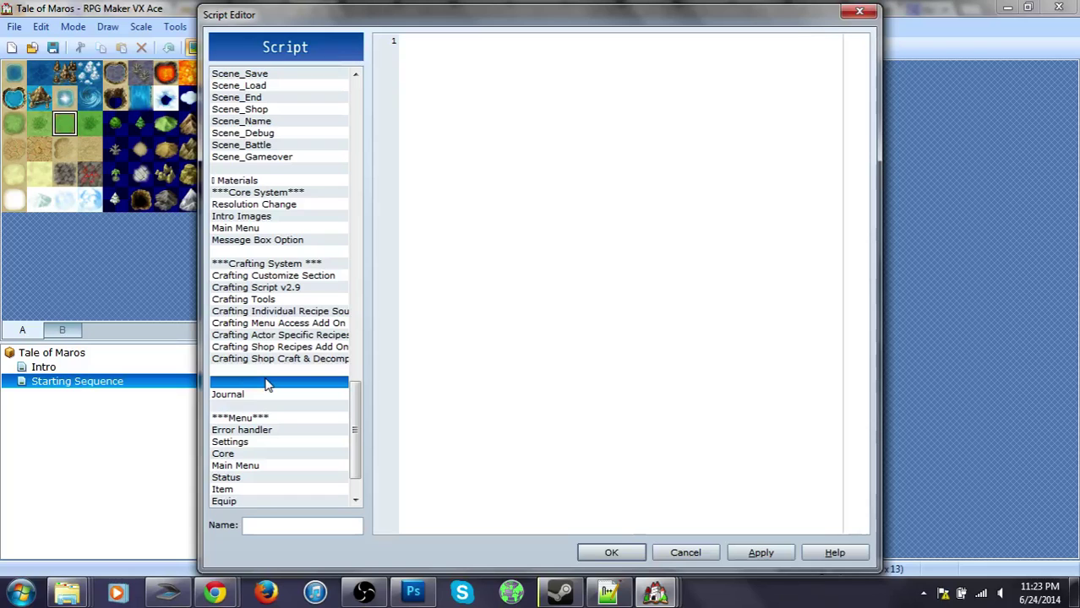
{"action": "key", "text": "Delete"}
Step: Select the empty Journal entry in Tale of Maros and check the script lists of Crafting Demo and Tale of Maros Demo for a journal script
{"action": "left_click", "coordinate": [289, 281]}
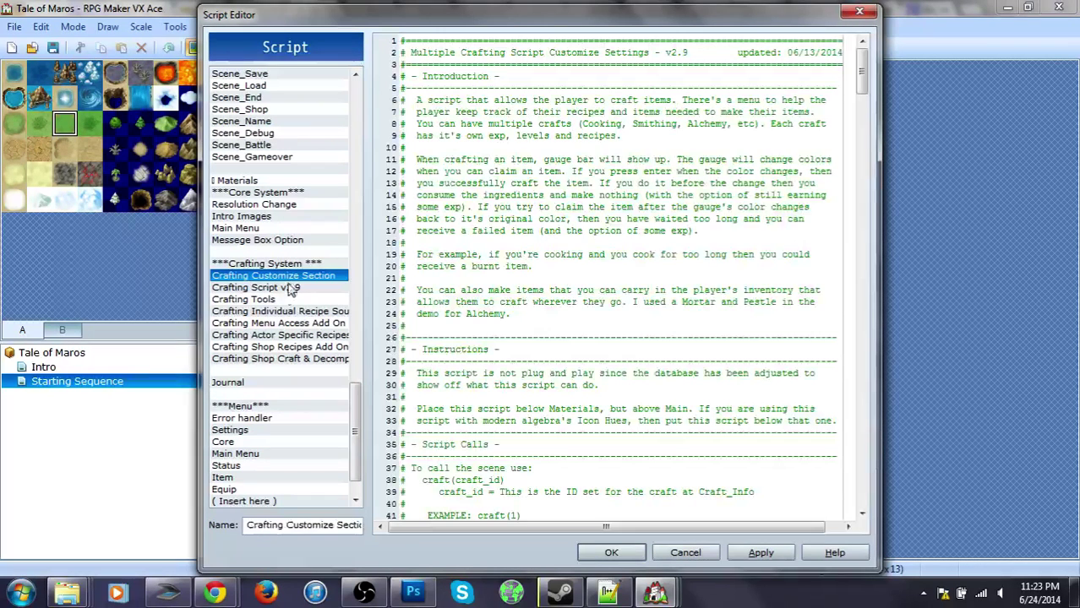
{"action": "left_click", "coordinate": [268, 382]}
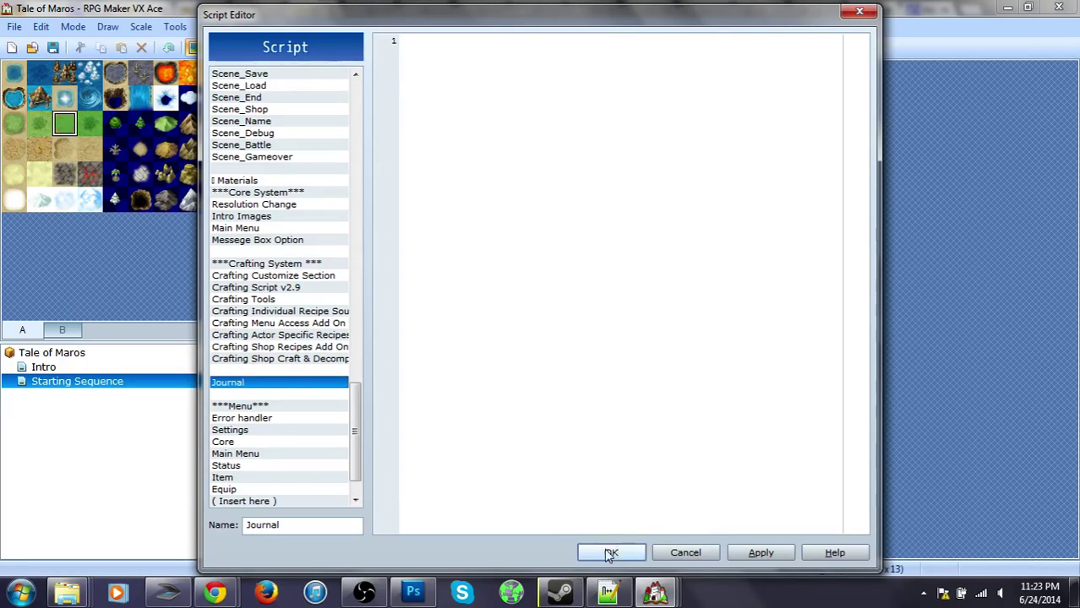
{"action": "left_click", "coordinate": [653, 592]}
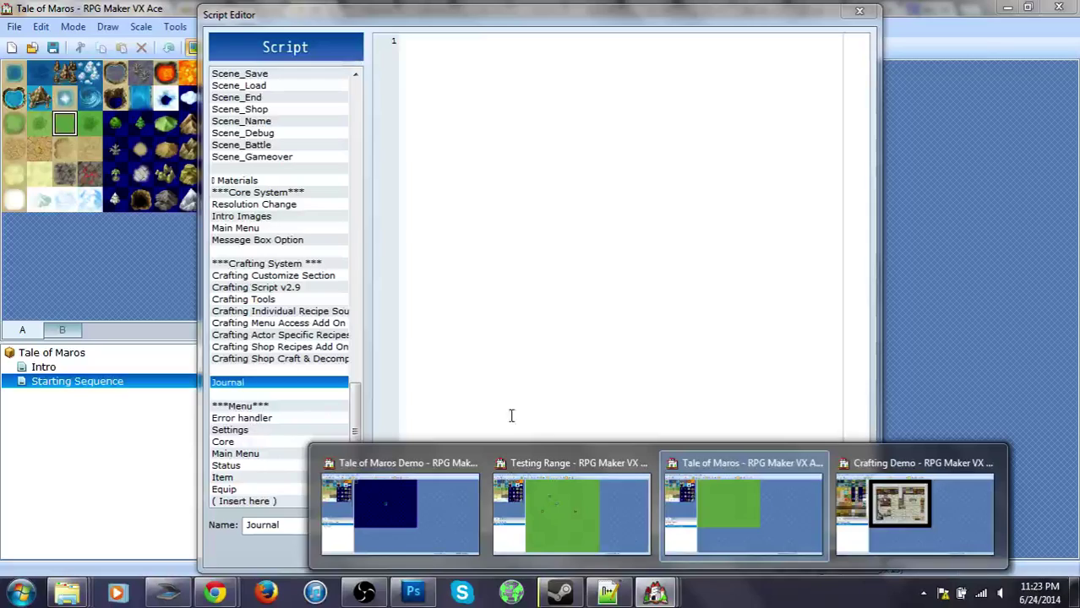
{"action": "left_click", "coordinate": [915, 511]}
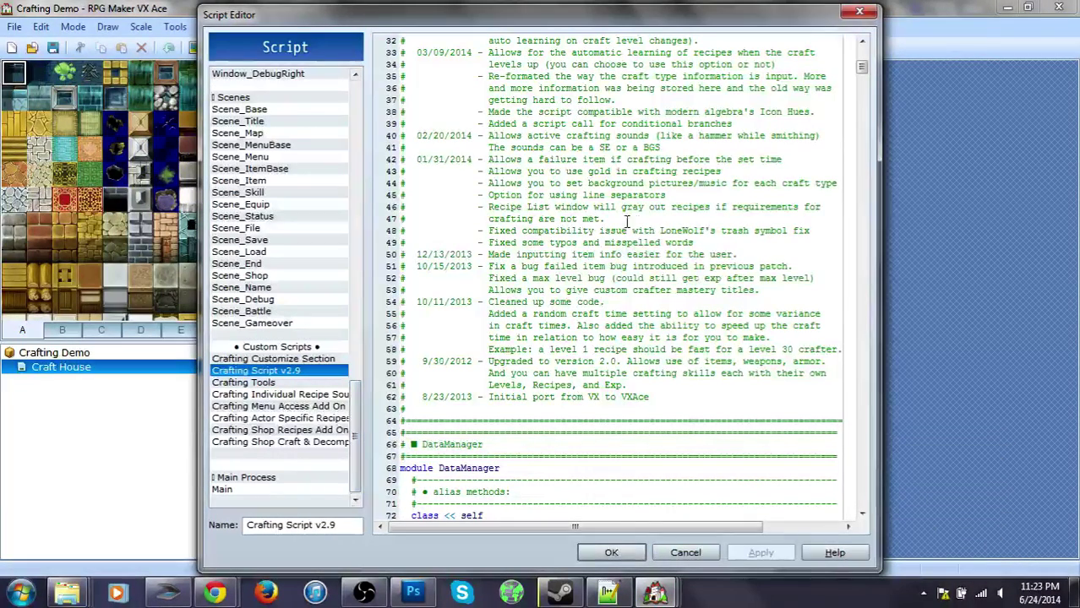
{"action": "scroll", "coordinate": [694, 283], "scroll_direction": "down", "scroll_amount": 4}
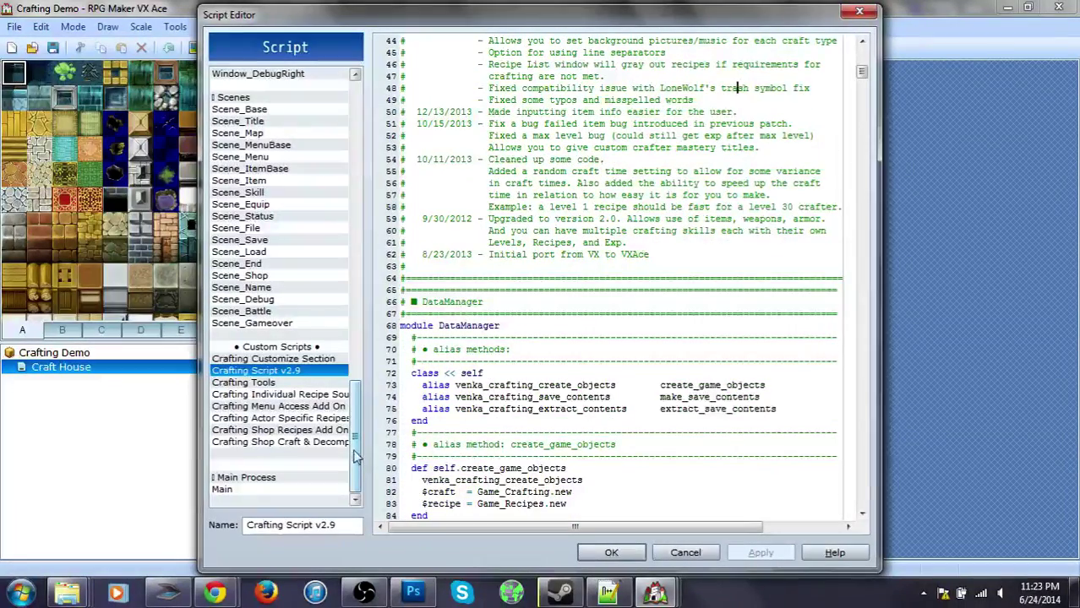
{"action": "scroll", "coordinate": [358, 454], "scroll_direction": "up", "scroll_amount": 4}
{"action": "mouse_move", "coordinate": [655, 593]}
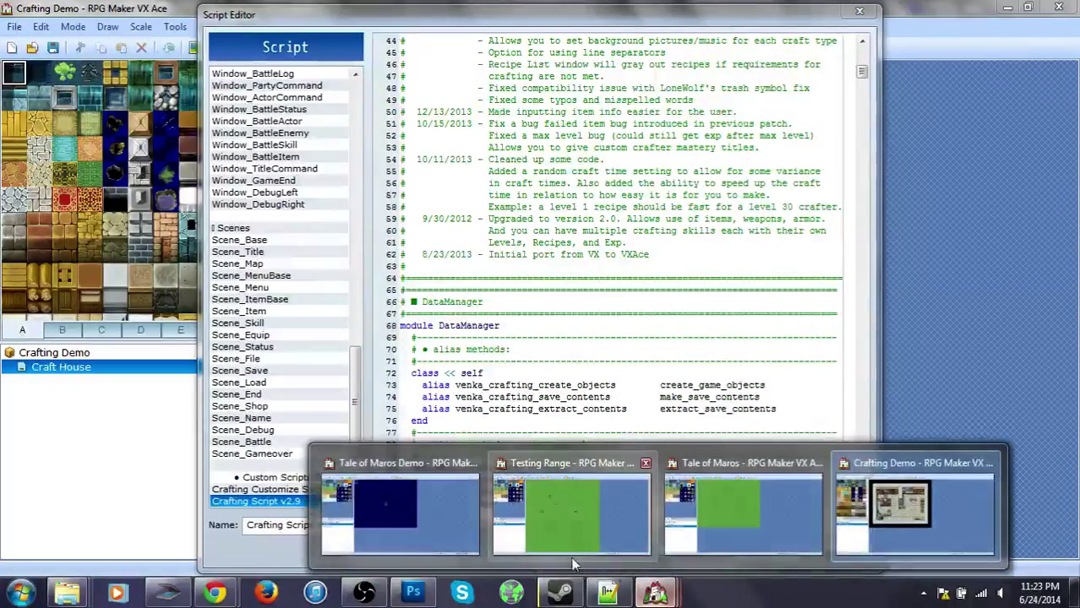
{"action": "left_click", "coordinate": [782, 545]}
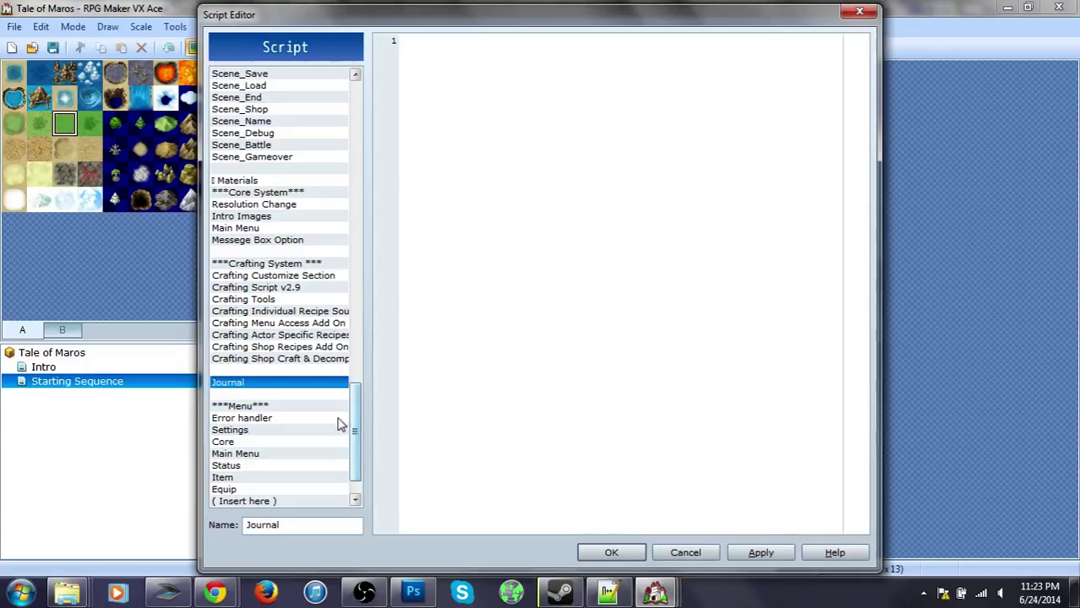
{"action": "left_click", "coordinate": [656, 593]}
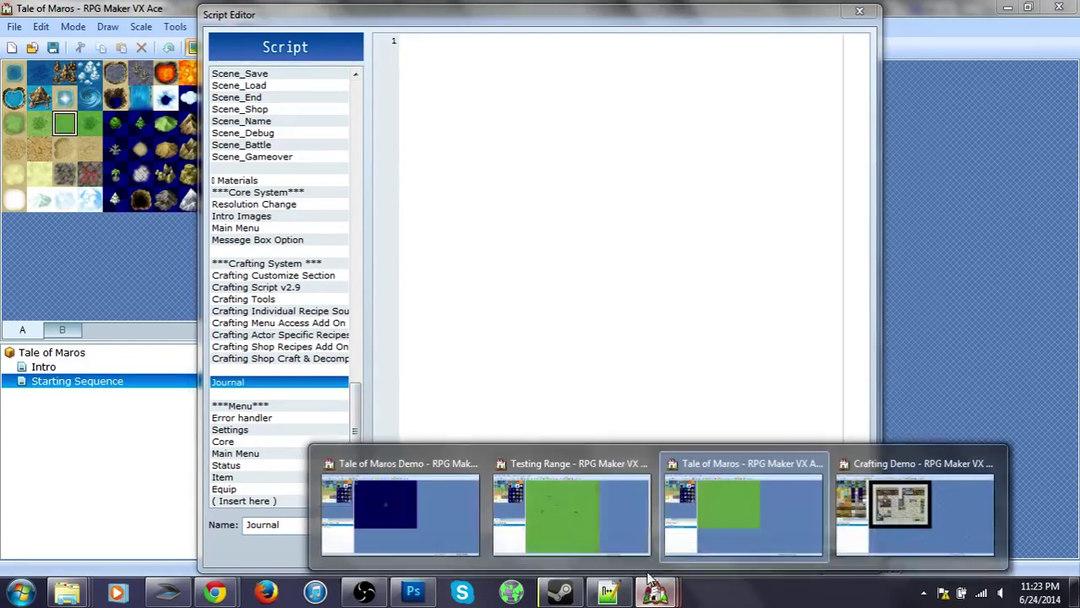
{"action": "left_click", "coordinate": [397, 511]}
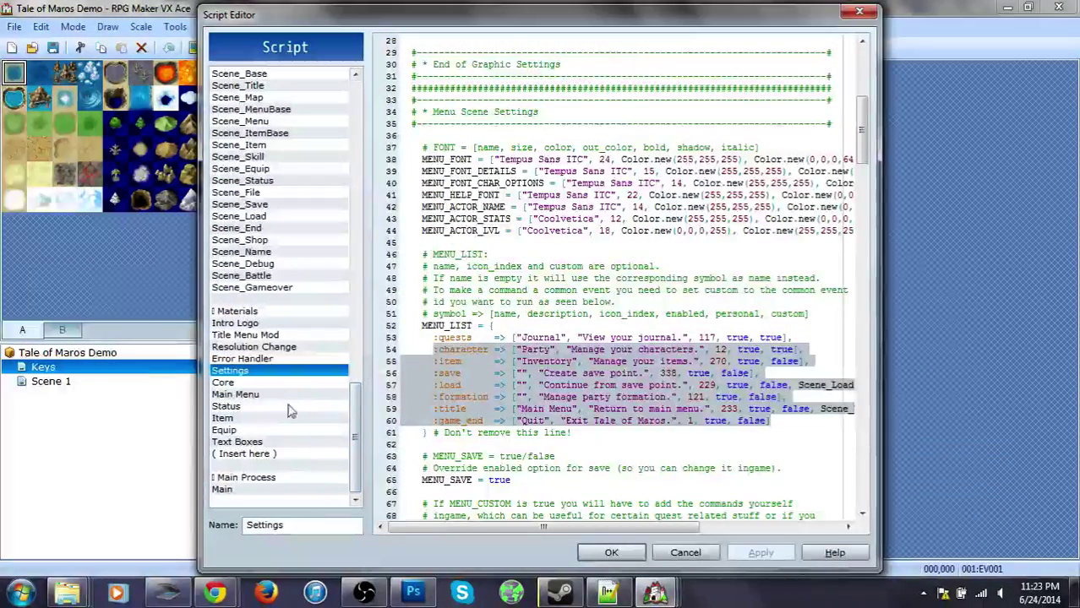
Step: Switch to Chrome and read the version history, description and features in the Quest Journal 1.0.3 topic on rmrk.net
{"action": "left_click", "coordinate": [626, 595]}
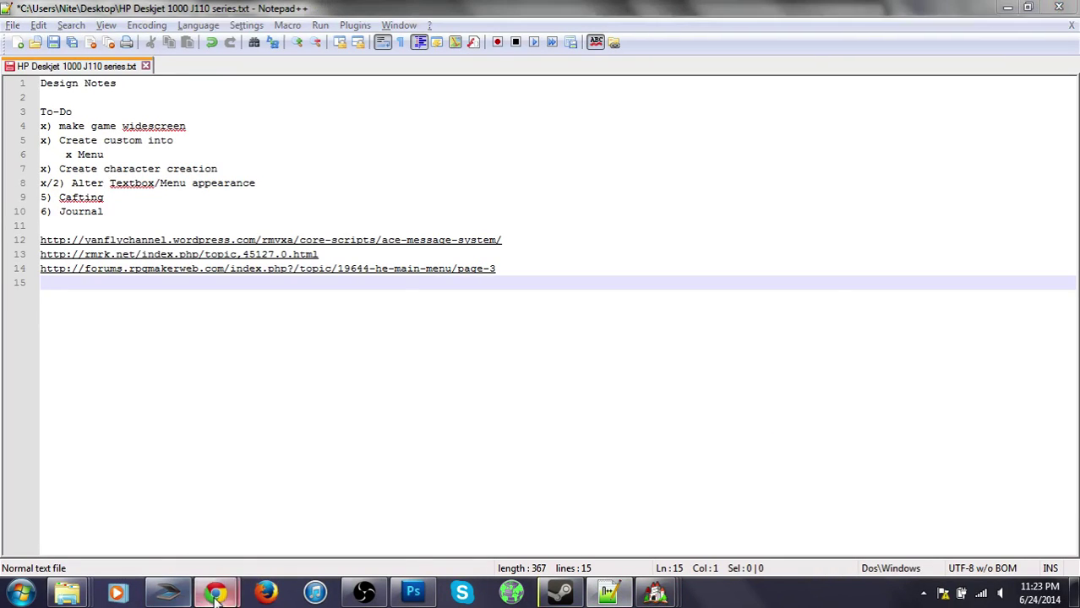
{"action": "mouse_move", "coordinate": [216, 594]}
{"action": "left_click", "coordinate": [173, 511]}
{"action": "left_click", "coordinate": [259, 10]}
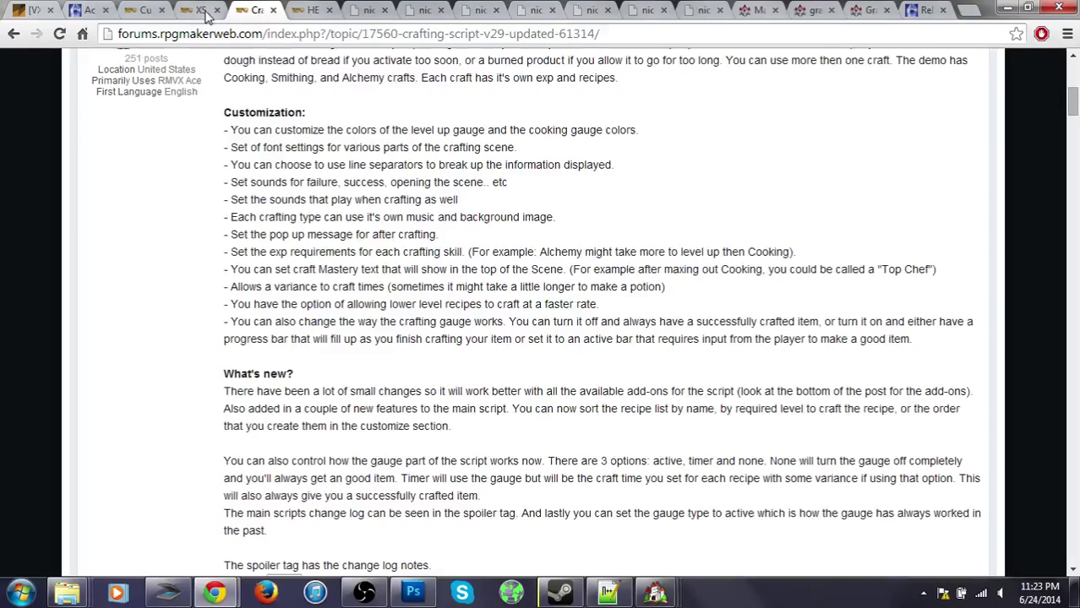
{"action": "left_click", "coordinate": [199, 10]}
{"action": "left_click", "coordinate": [37, 11]}
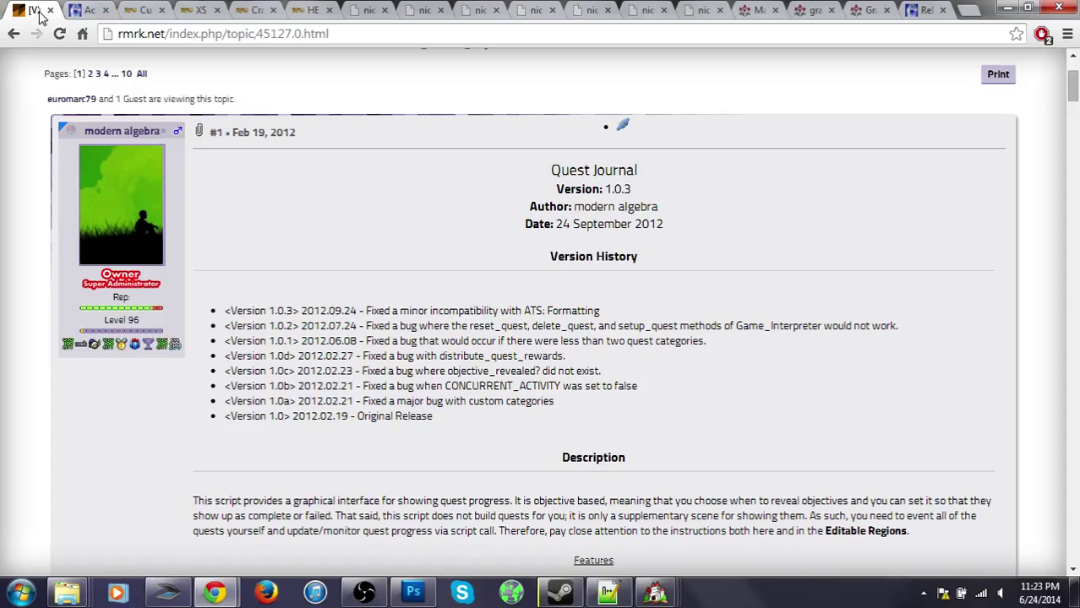
{"action": "scroll", "coordinate": [218, 322], "scroll_direction": "up", "scroll_amount": 2}
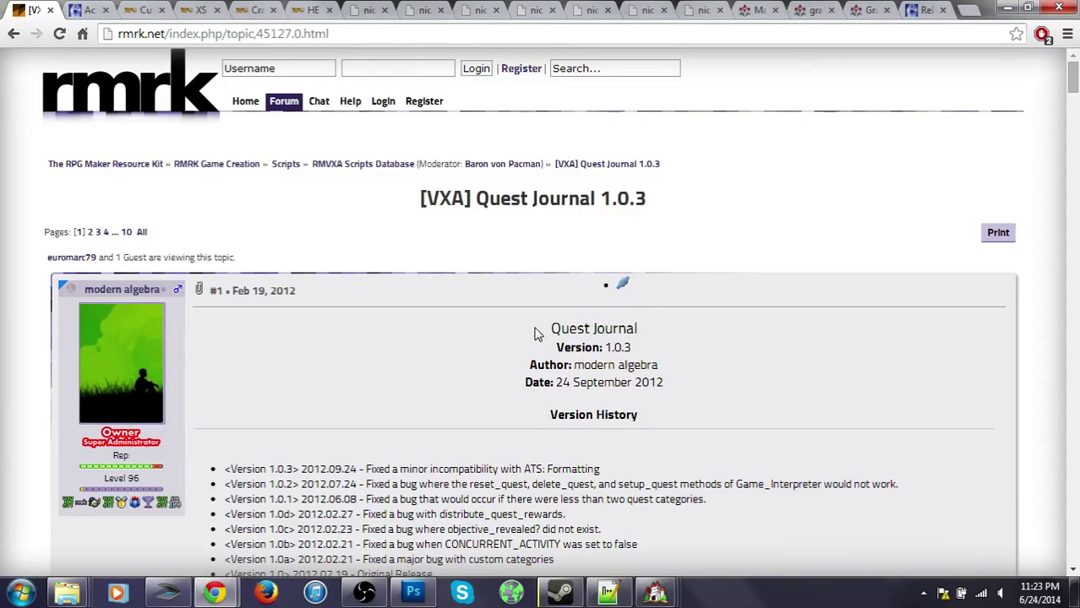
{"action": "scroll", "coordinate": [328, 397], "scroll_direction": "down", "scroll_amount": 1}
{"action": "scroll", "coordinate": [541, 285], "scroll_direction": "down", "scroll_amount": 12}
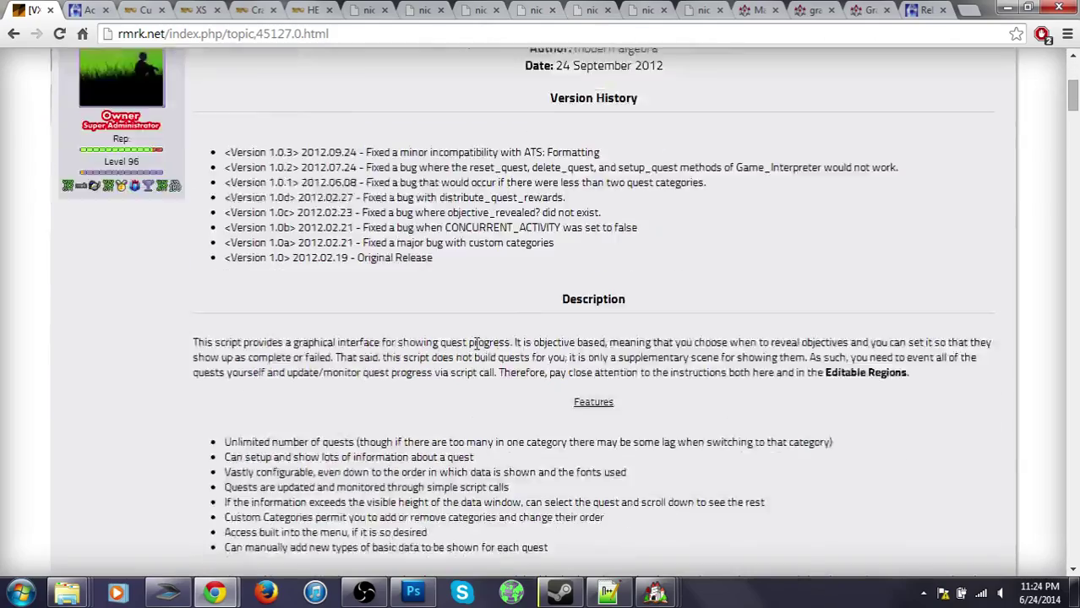
Step: Examine the Quest Journal topic's screenshots, compatibility notes, and the Script and Addons sections with their download links
{"action": "scroll", "coordinate": [619, 362], "scroll_direction": "down", "scroll_amount": 15}
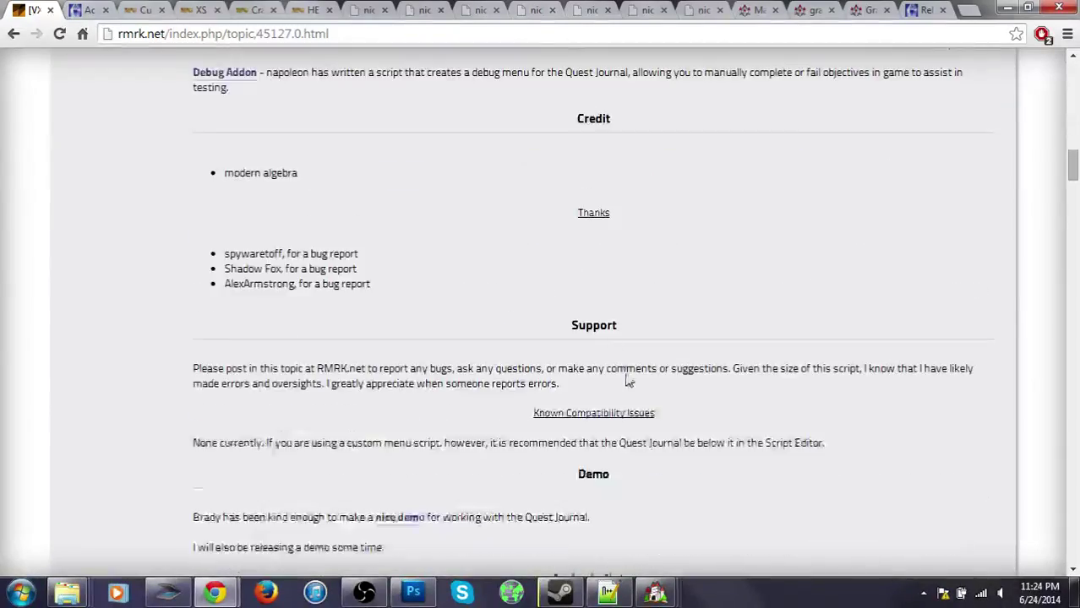
{"action": "scroll", "coordinate": [600, 436], "scroll_direction": "up", "scroll_amount": 18}
{"action": "scroll", "coordinate": [608, 347], "scroll_direction": "up", "scroll_amount": 7}
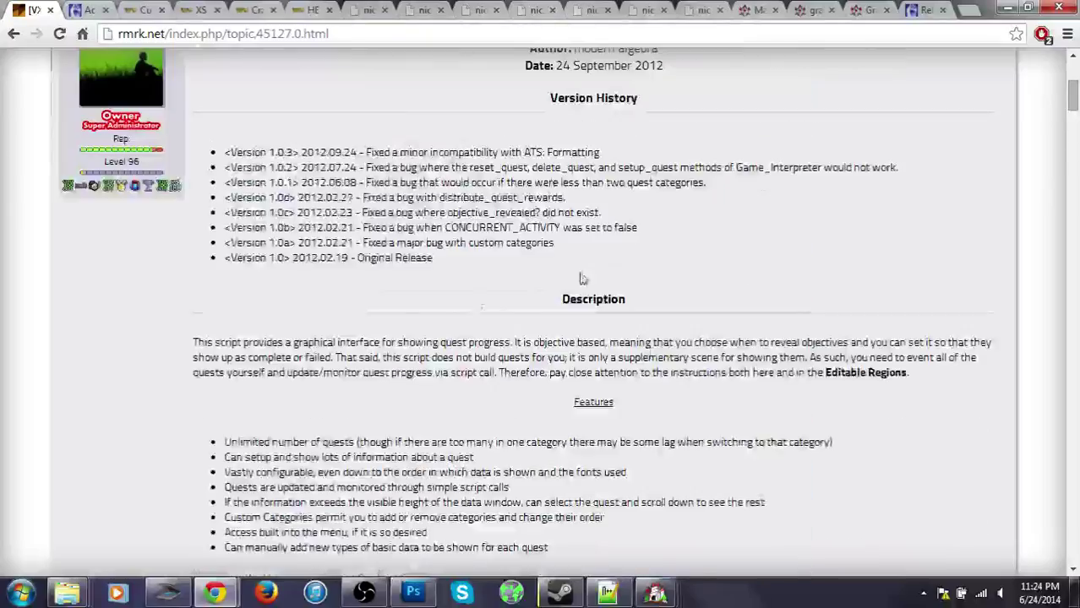
{"action": "scroll", "coordinate": [692, 272], "scroll_direction": "down", "scroll_amount": 5}
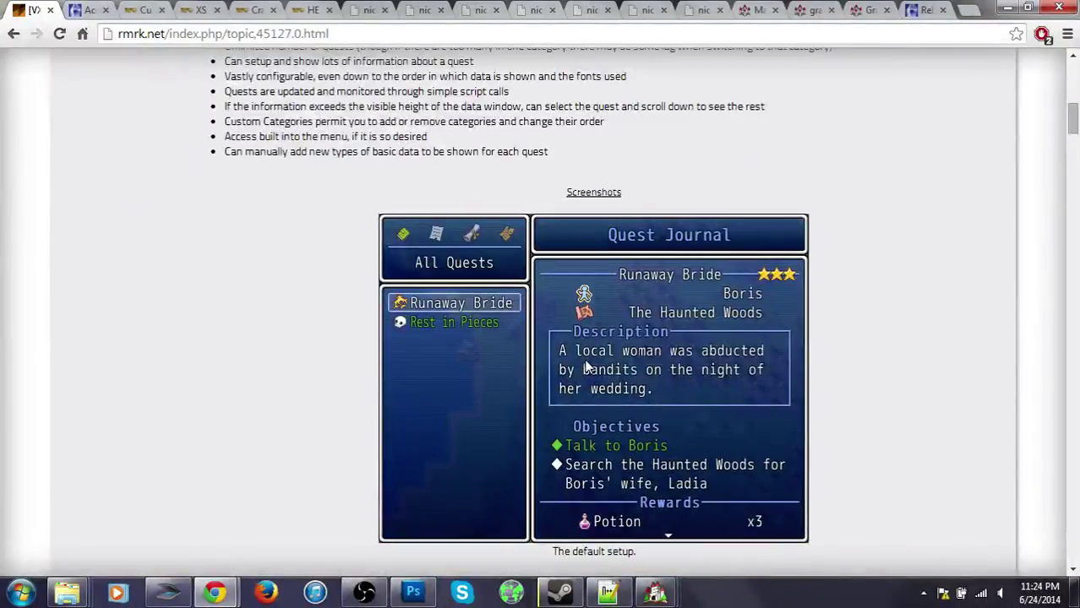
{"action": "scroll", "coordinate": [585, 365], "scroll_direction": "up", "scroll_amount": 9}
{"action": "scroll", "coordinate": [691, 390], "scroll_direction": "down", "scroll_amount": 9}
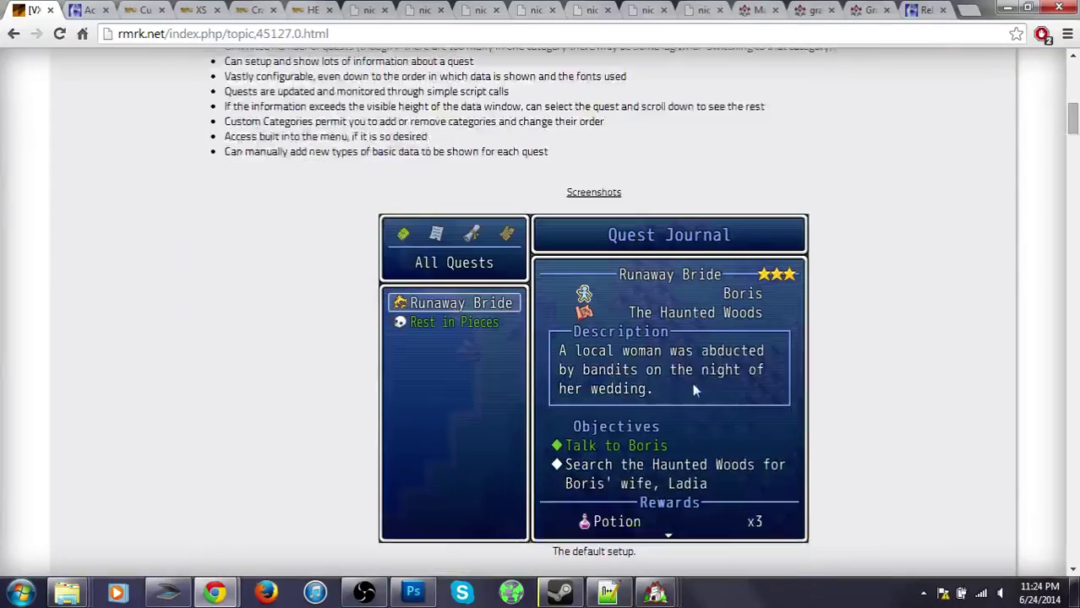
{"action": "scroll", "coordinate": [673, 406], "scroll_direction": "up", "scroll_amount": 10}
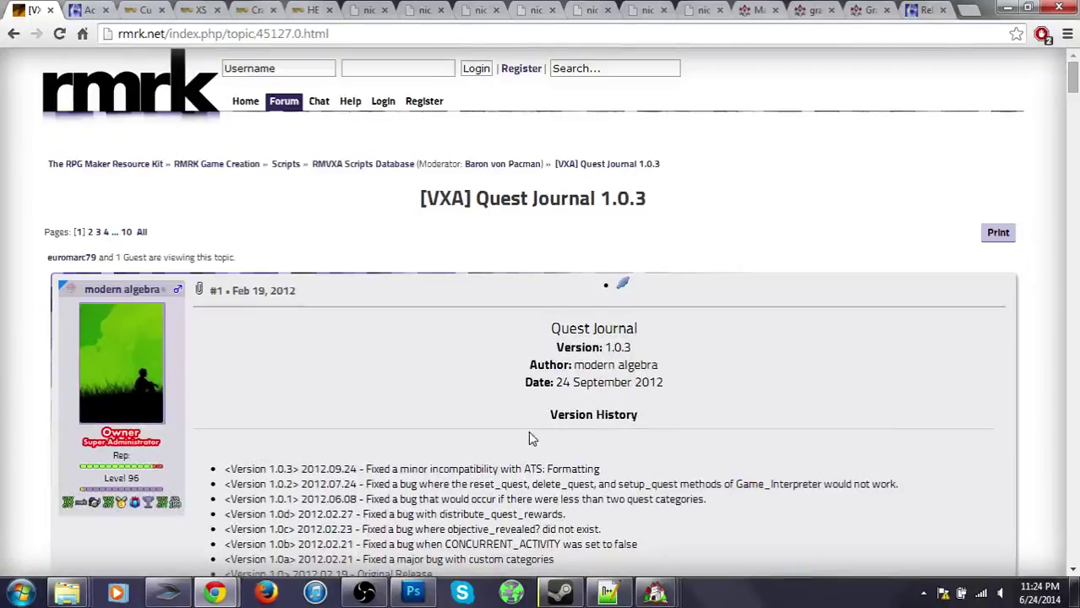
{"action": "scroll", "coordinate": [533, 419], "scroll_direction": "down", "scroll_amount": 18}
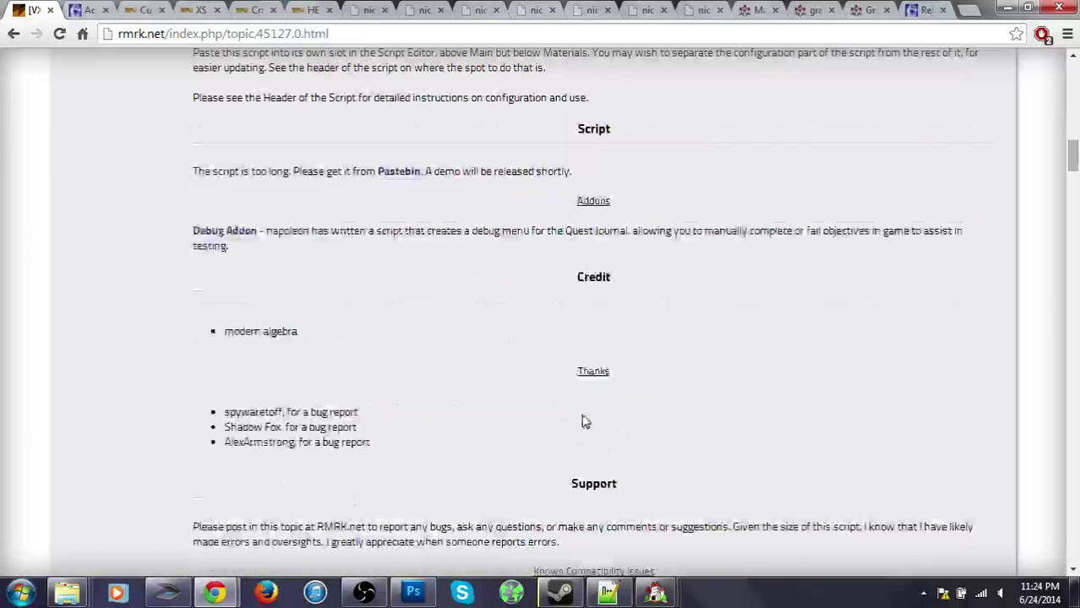
Step: View the Quest Journal script's Pastebin page linked in the forum topic and close it
{"action": "scroll", "coordinate": [486, 201], "scroll_direction": "up", "scroll_amount": 1}
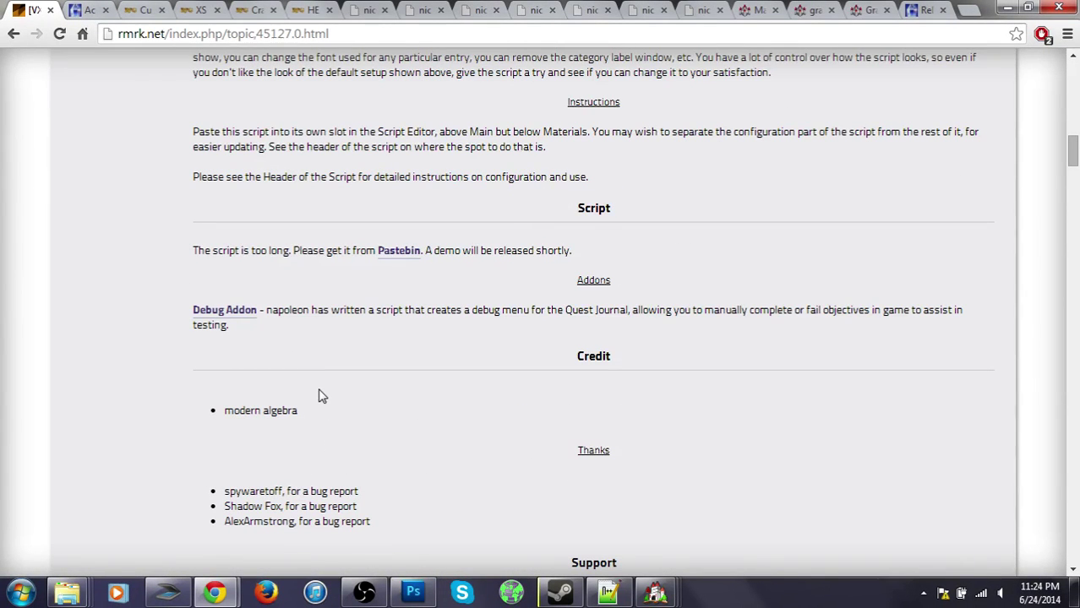
{"action": "left_click", "coordinate": [395, 251]}
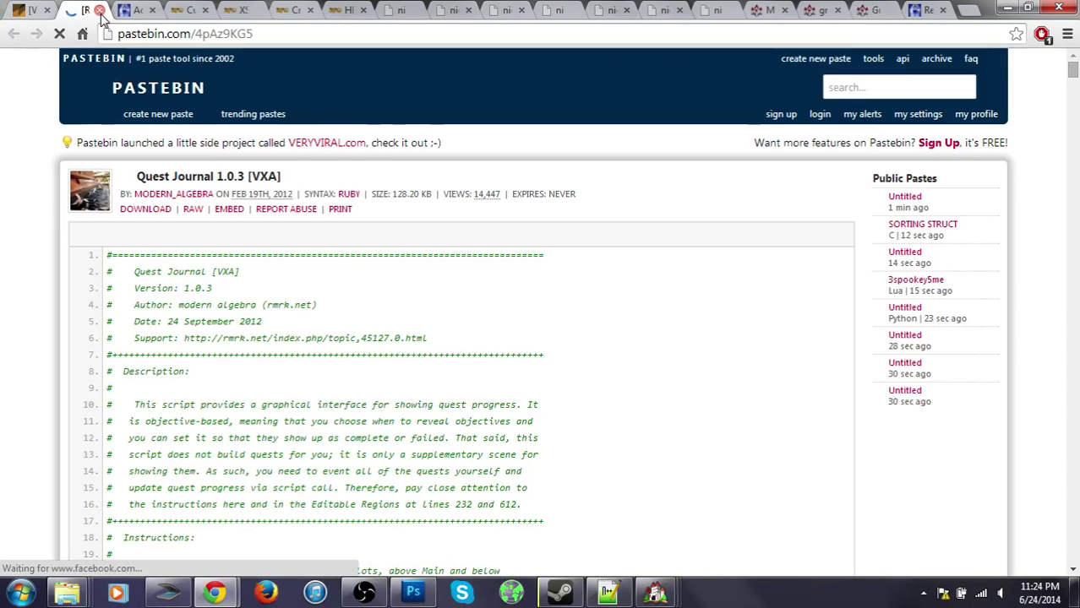
{"action": "left_click", "coordinate": [99, 10]}
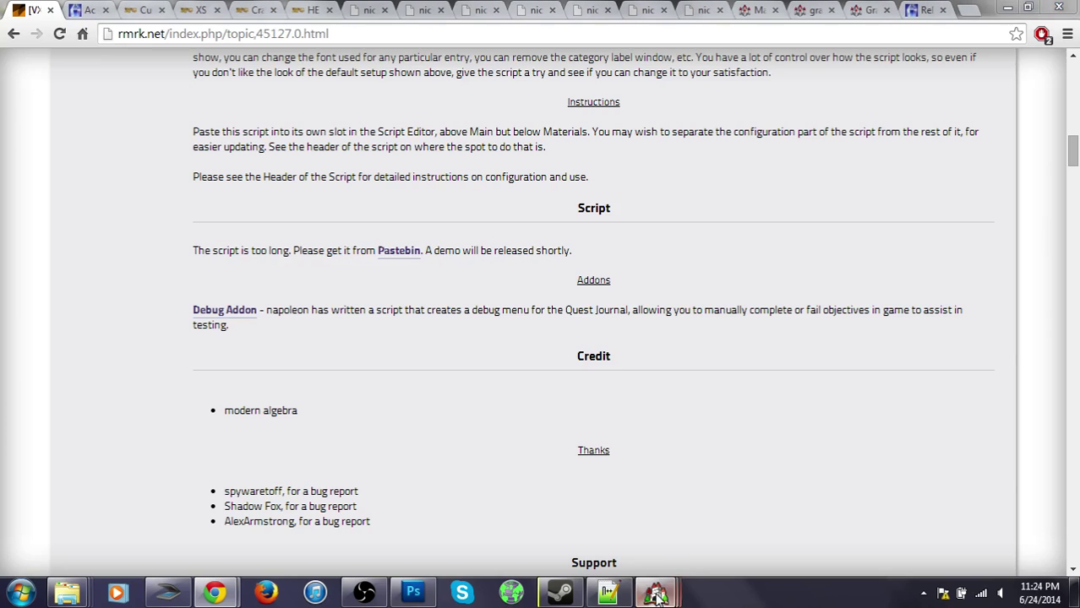
Step: Switch to the Tale of Maros Demo project in RPG Maker VX Ace and view its Error Handler script
{"action": "mouse_move", "coordinate": [657, 596]}
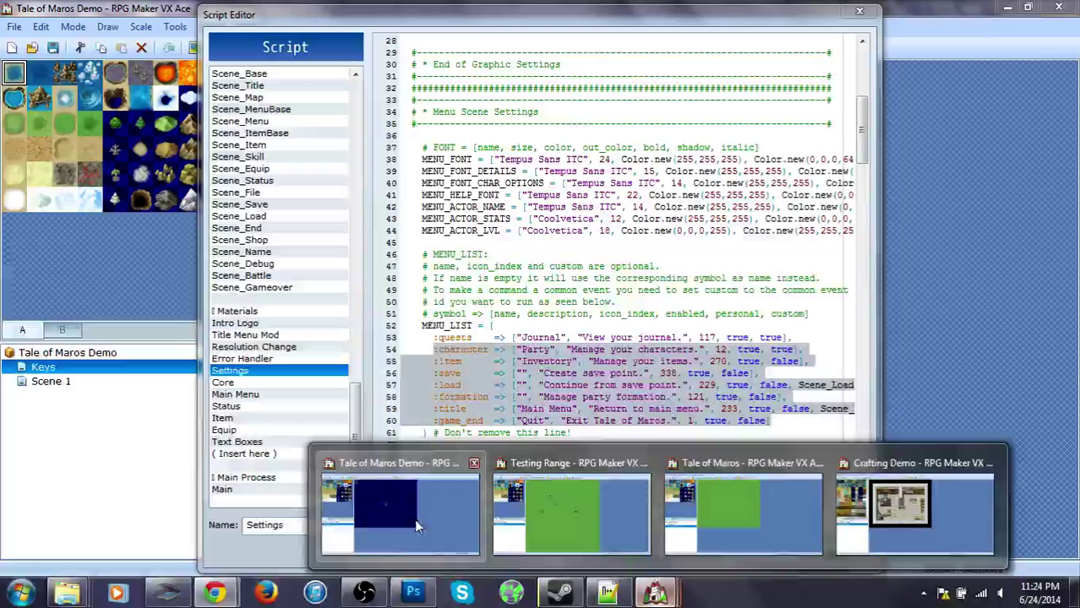
{"action": "left_click", "coordinate": [413, 519]}
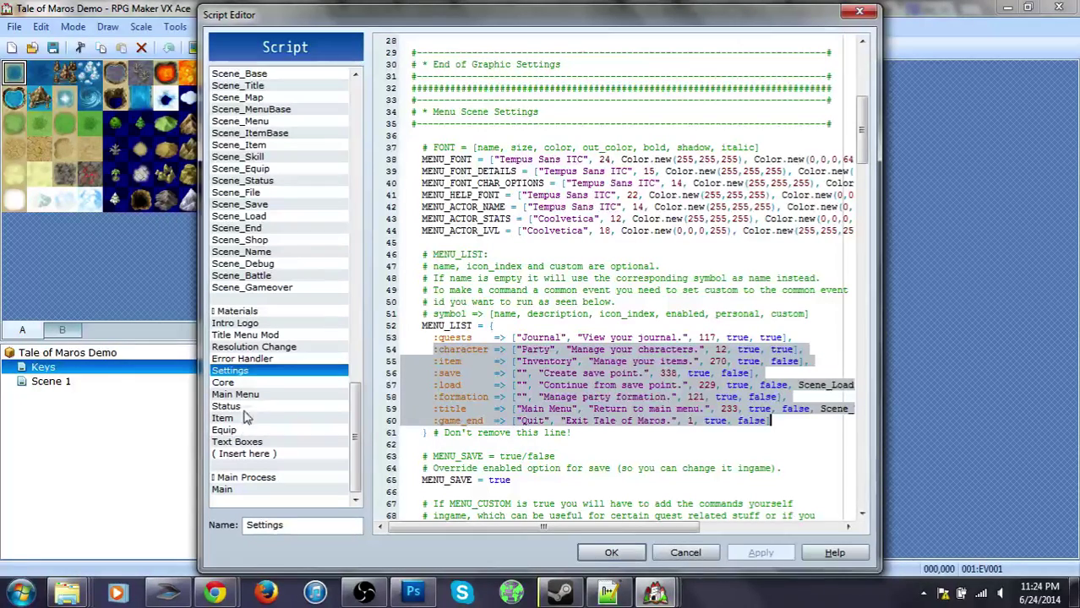
{"action": "mouse_move", "coordinate": [664, 597]}
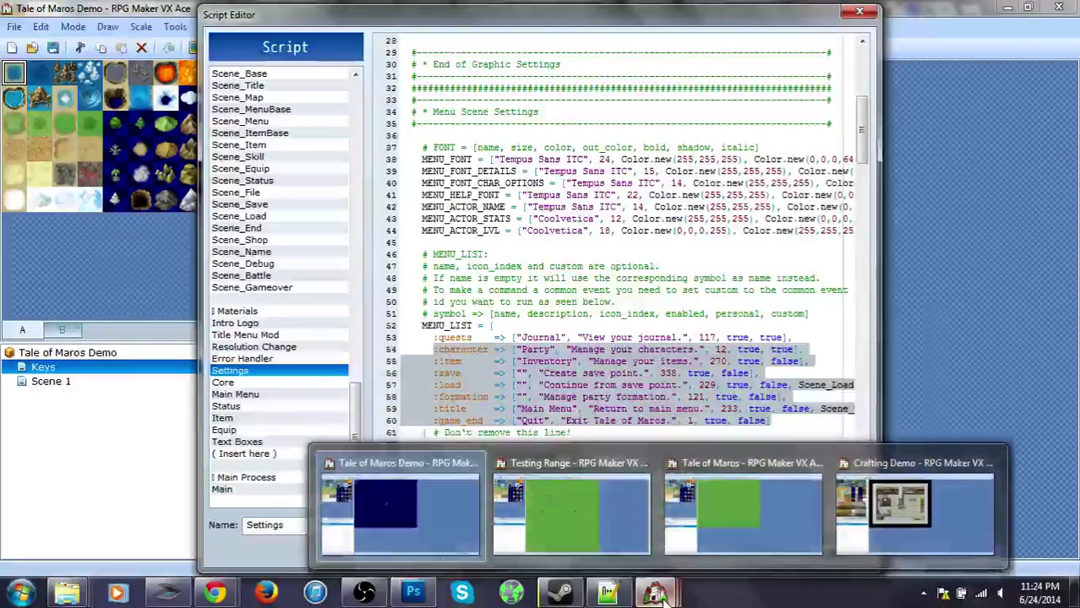
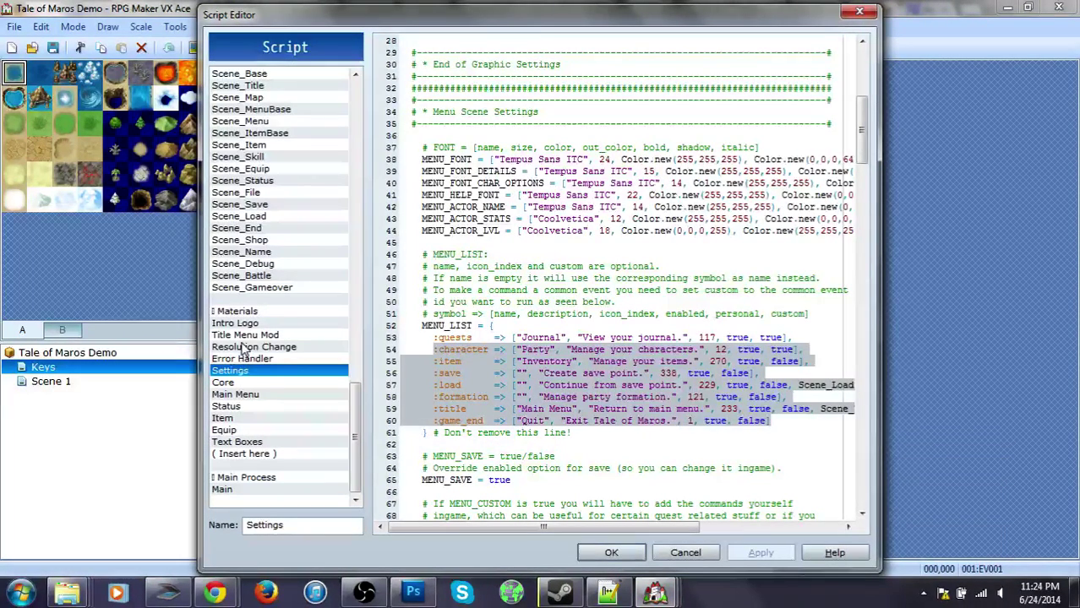
{"action": "left_click", "coordinate": [244, 359]}
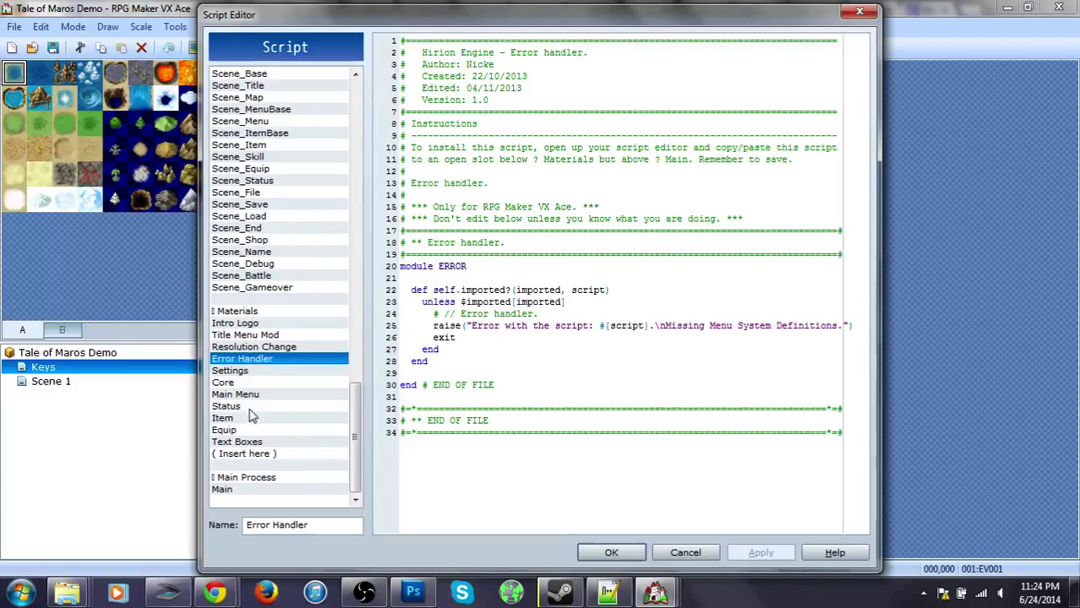
Step: In the Testing Range project, open the Quests script and select its entire code for copying
{"action": "left_click", "coordinate": [581, 530]}
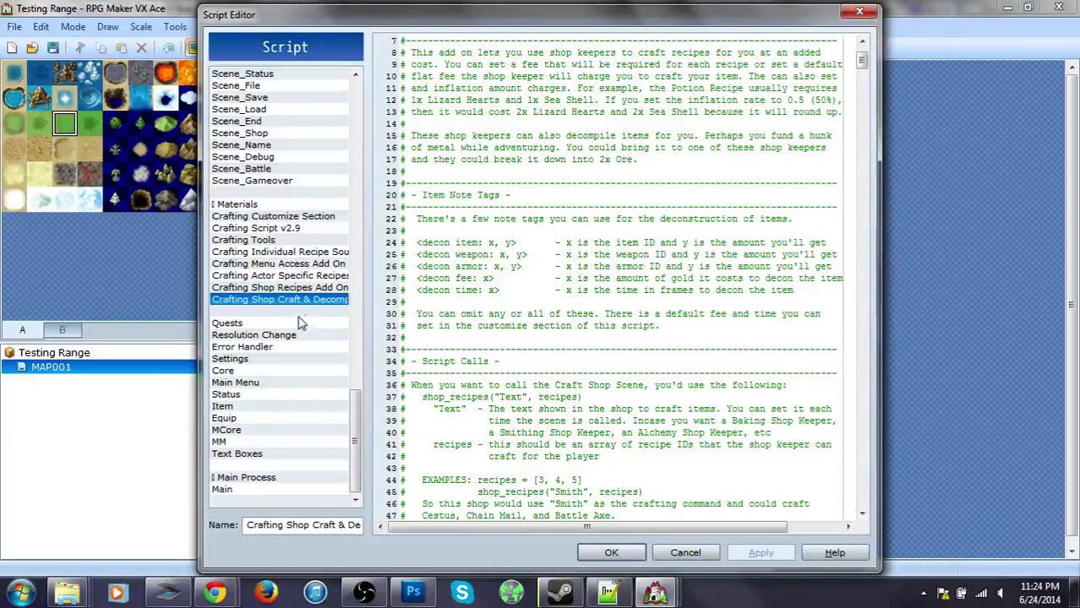
{"action": "left_click", "coordinate": [254, 324]}
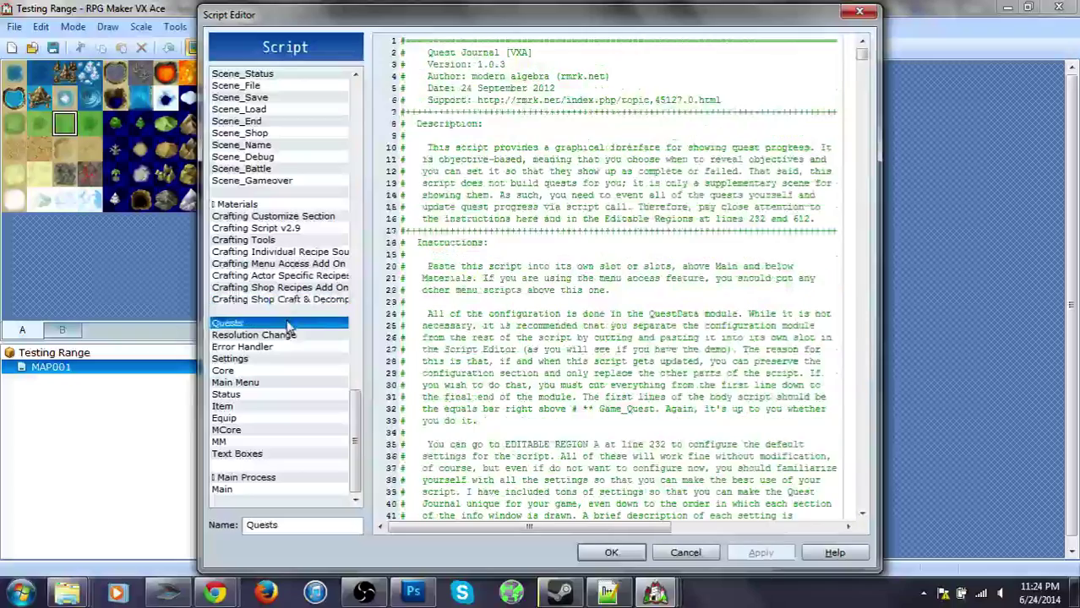
{"action": "left_click", "coordinate": [403, 41]}
{"action": "left_click", "coordinate": [402, 40]}
{"action": "left_click_drag", "start_coordinate": [403, 40], "coordinate": [828, 502]}
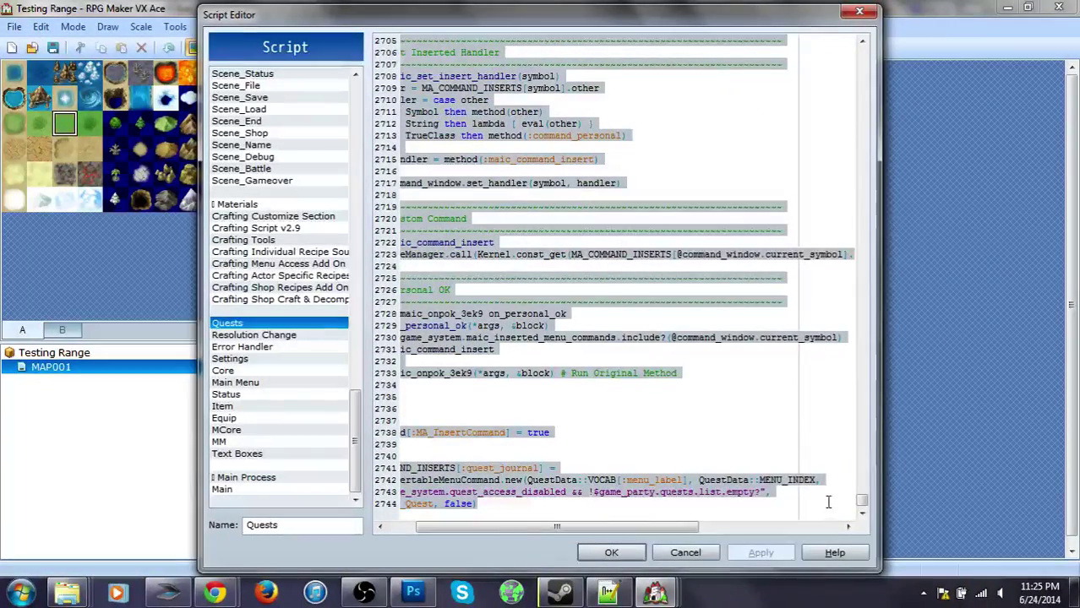
Step: Paste the quest script into the Journal slot of the Tale of Maros project and confirm the script changes
{"action": "mouse_move", "coordinate": [665, 594]}
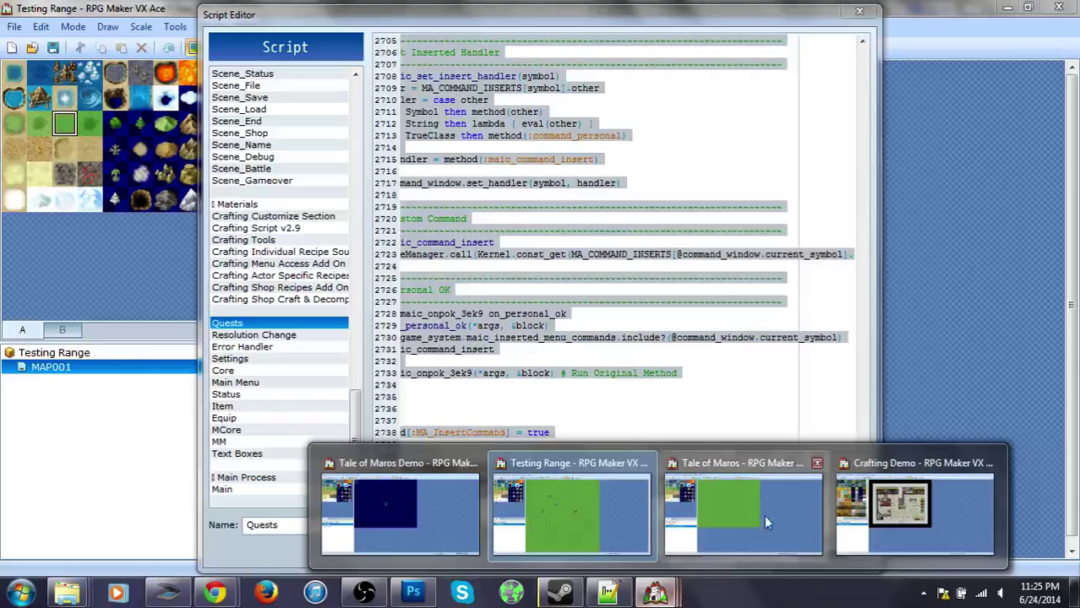
{"action": "left_click", "coordinate": [769, 522]}
{"action": "key", "text": "ctrl+v"}
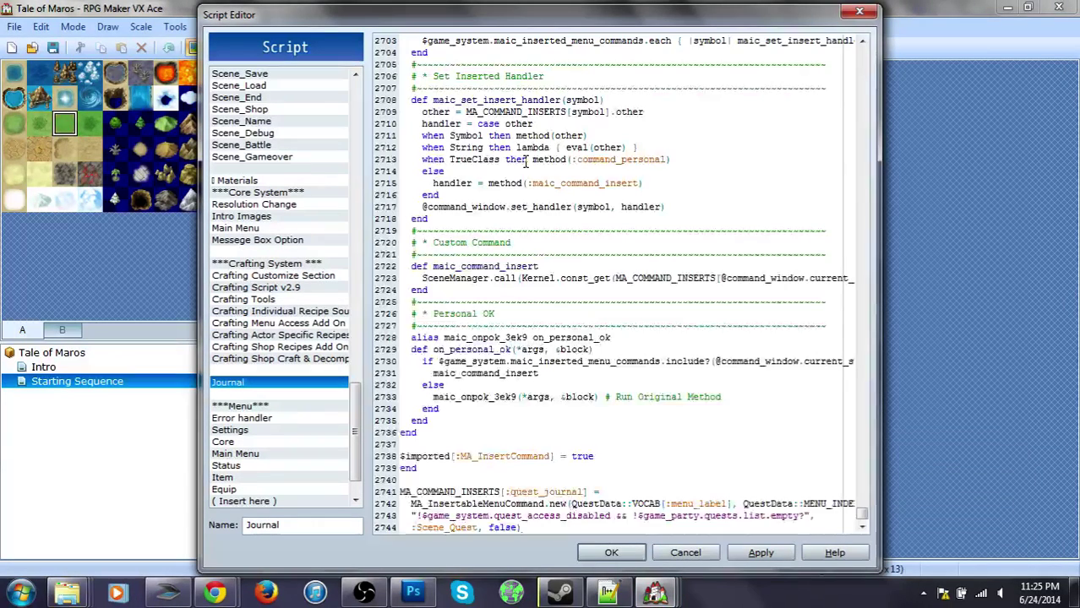
{"action": "left_click", "coordinate": [610, 552]}
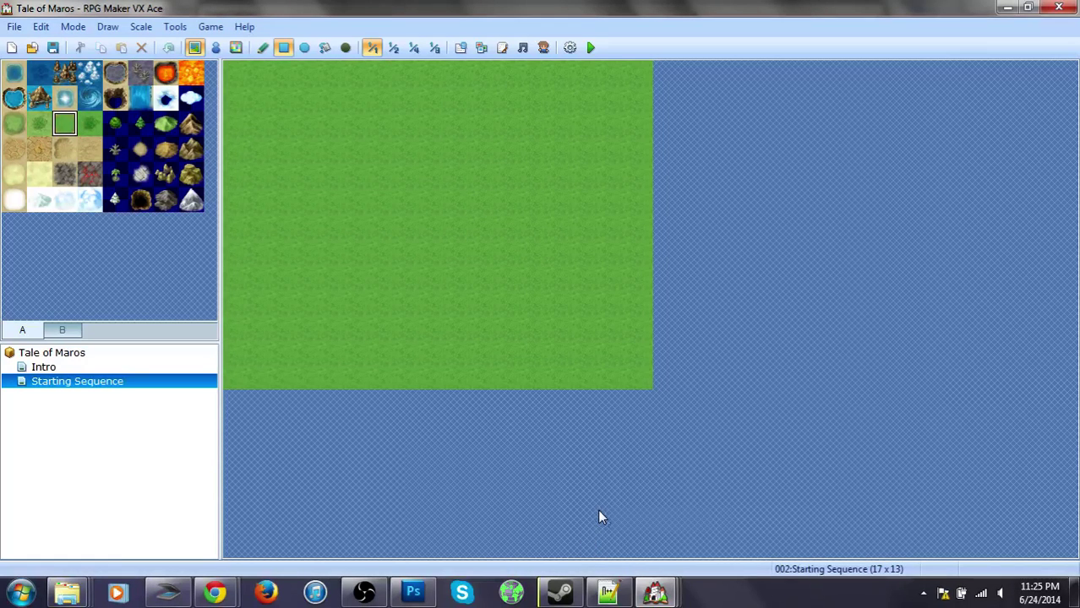
{"action": "mouse_move", "coordinate": [653, 590]}
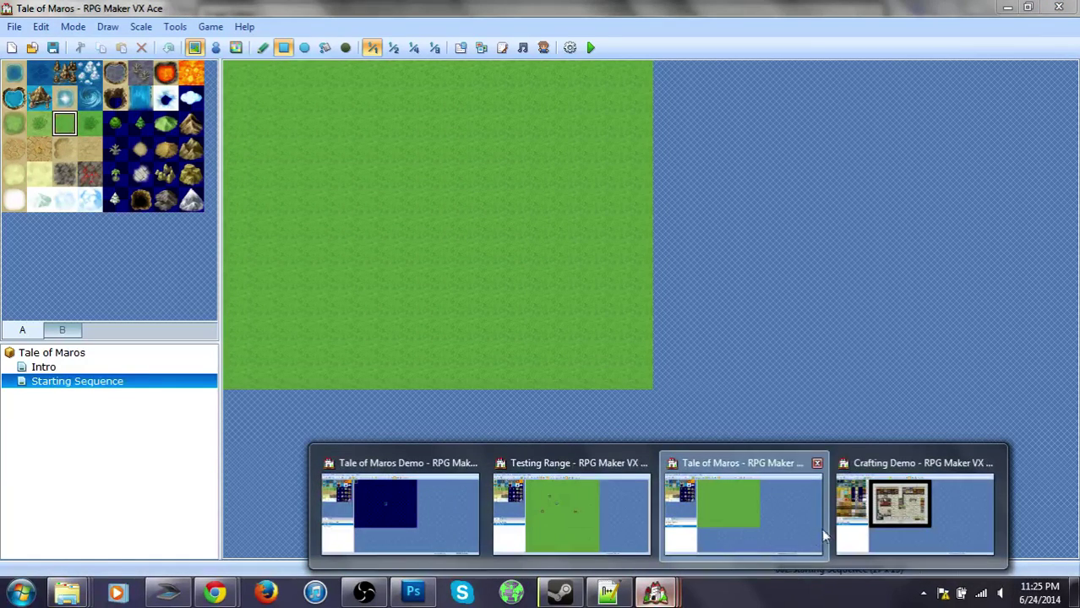
{"action": "left_click", "coordinate": [585, 509]}
{"action": "left_click", "coordinate": [742, 511]}
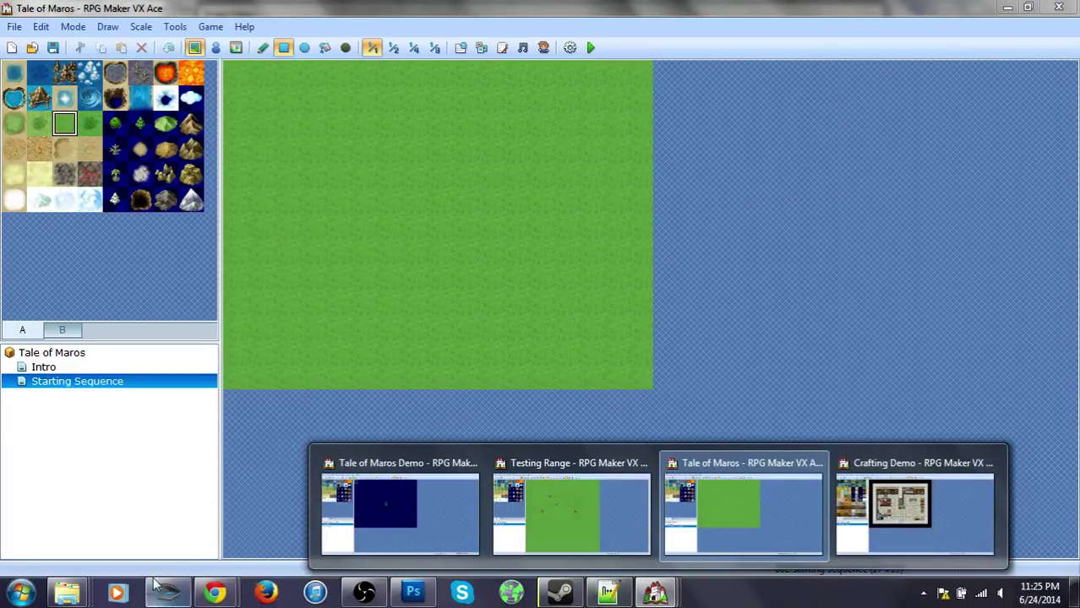
Step: Switch to the System folder window in Windows Explorer and navigate to the Testing Range folder inside RPGVXAce
{"action": "mouse_move", "coordinate": [68, 593]}
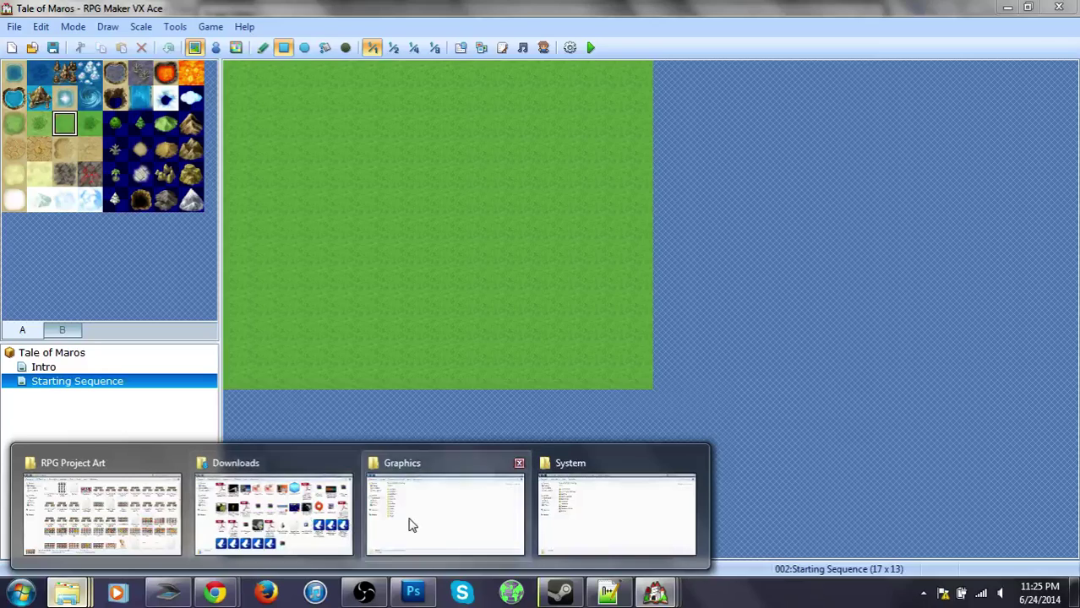
{"action": "mouse_move", "coordinate": [412, 524]}
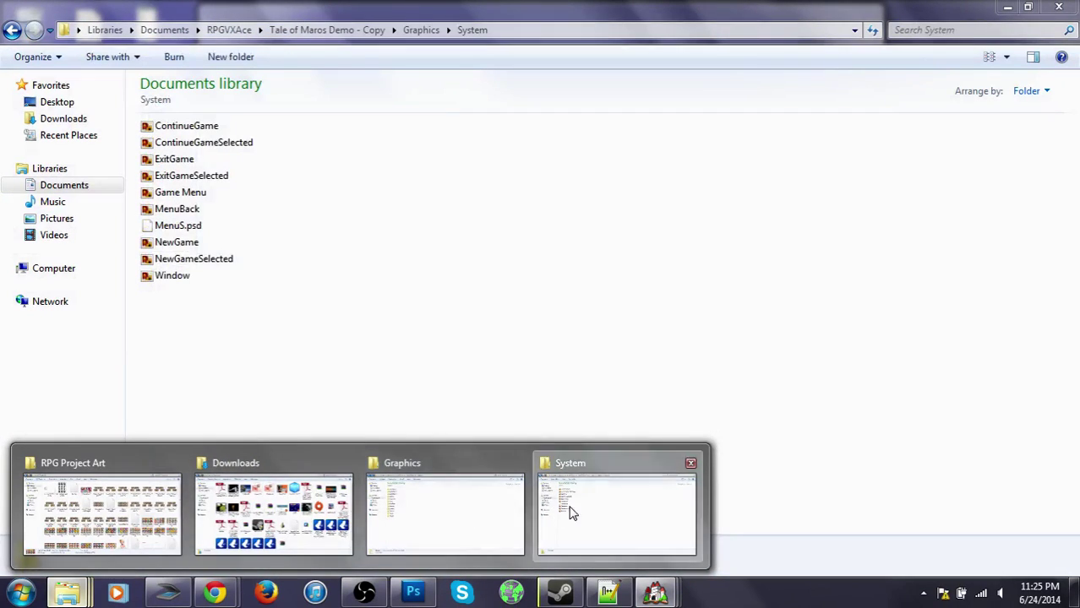
{"action": "left_click", "coordinate": [571, 501]}
{"action": "left_click", "coordinate": [11, 31]}
{"action": "left_click", "coordinate": [11, 30]}
{"action": "left_click", "coordinate": [11, 30]}
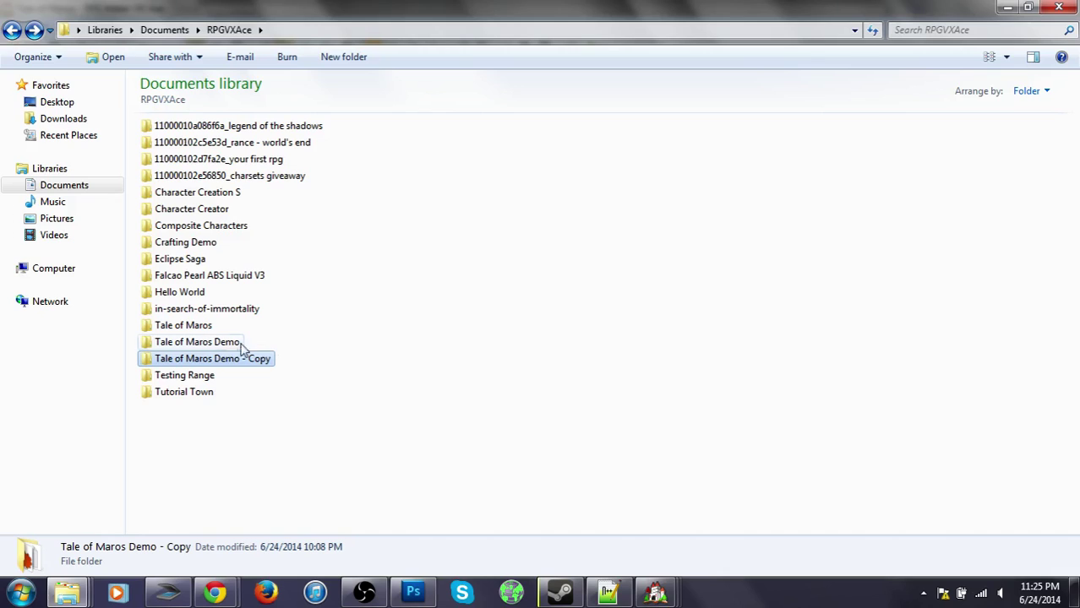
{"action": "double_click", "coordinate": [192, 377]}
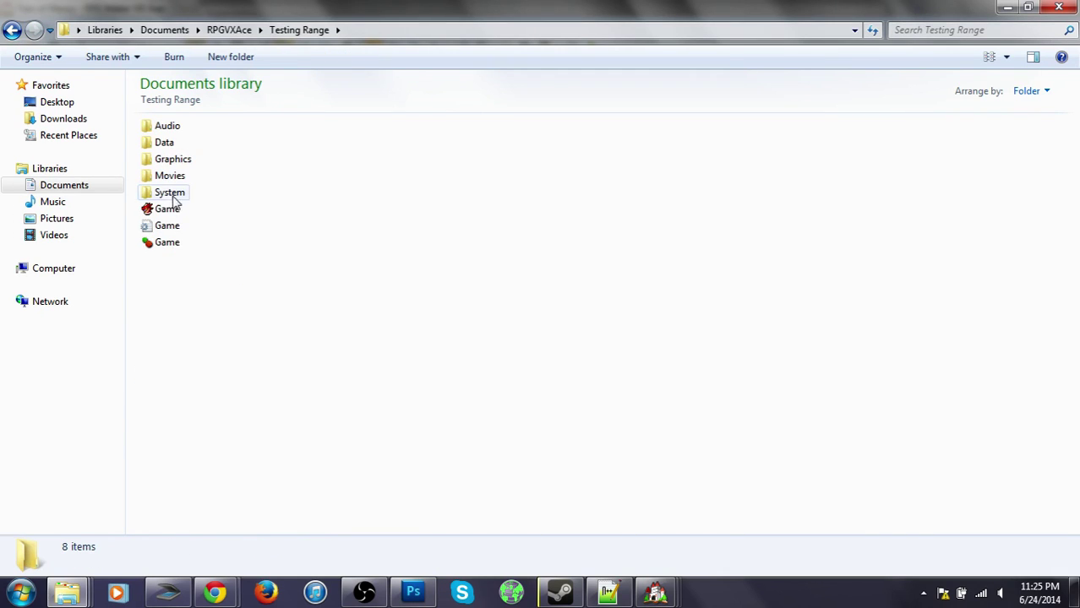
Step: Look into the project's System folders and open the Pictures folder inside Graphics
{"action": "double_click", "coordinate": [169, 192]}
{"action": "left_click", "coordinate": [11, 31]}
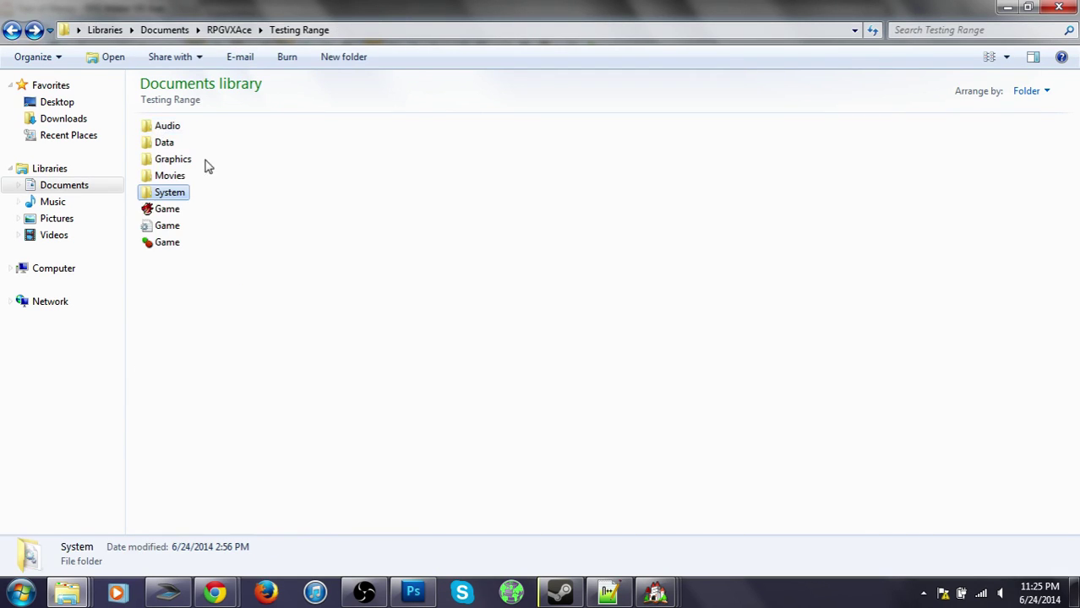
{"action": "double_click", "coordinate": [174, 162]}
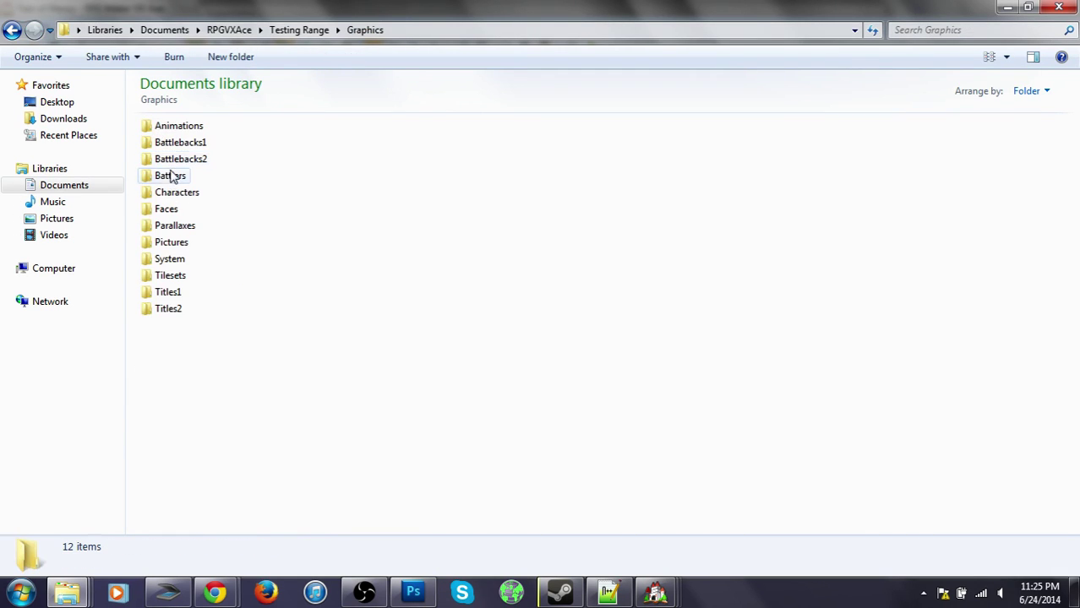
{"action": "double_click", "coordinate": [174, 261]}
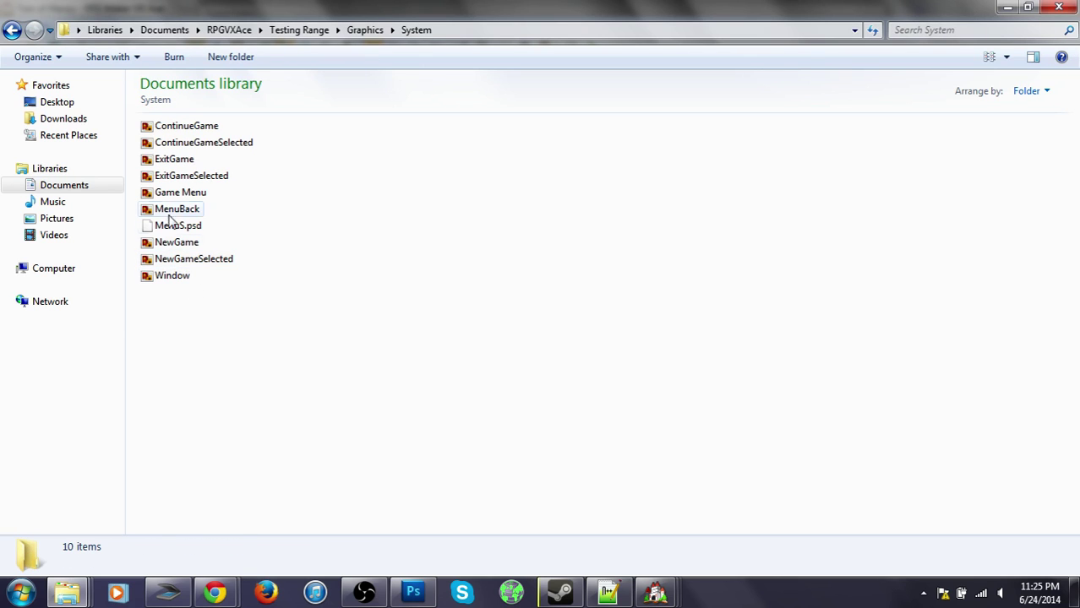
{"action": "left_click", "coordinate": [11, 31]}
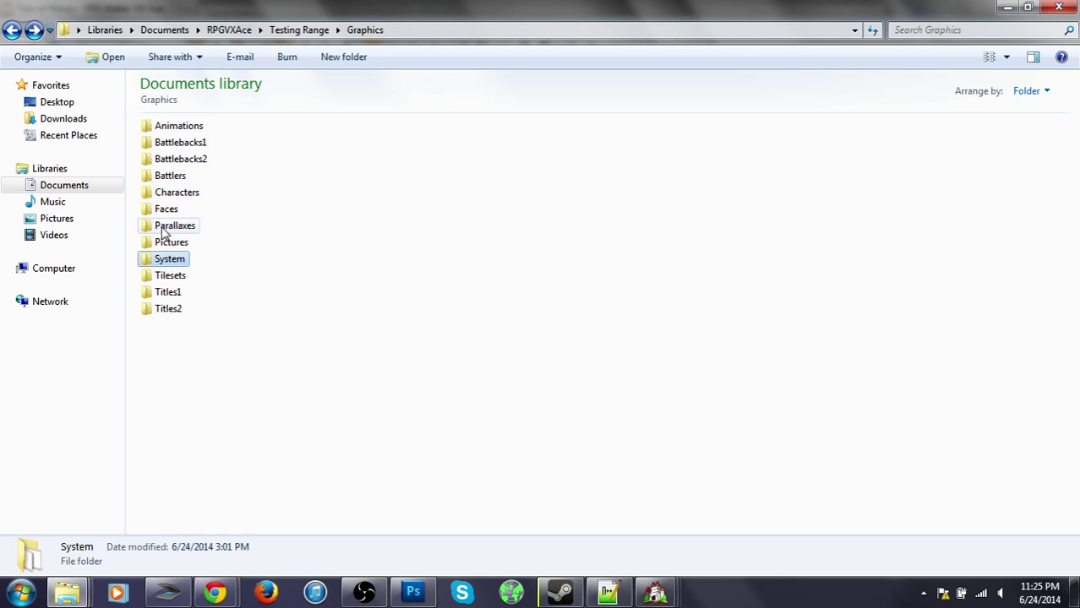
{"action": "double_click", "coordinate": [169, 244]}
Step: Preview picture files such as Book, Hexagram, CrossedSwords and Choice Male Pic to identify the images the quest script uses
{"action": "left_click", "coordinate": [173, 180]}
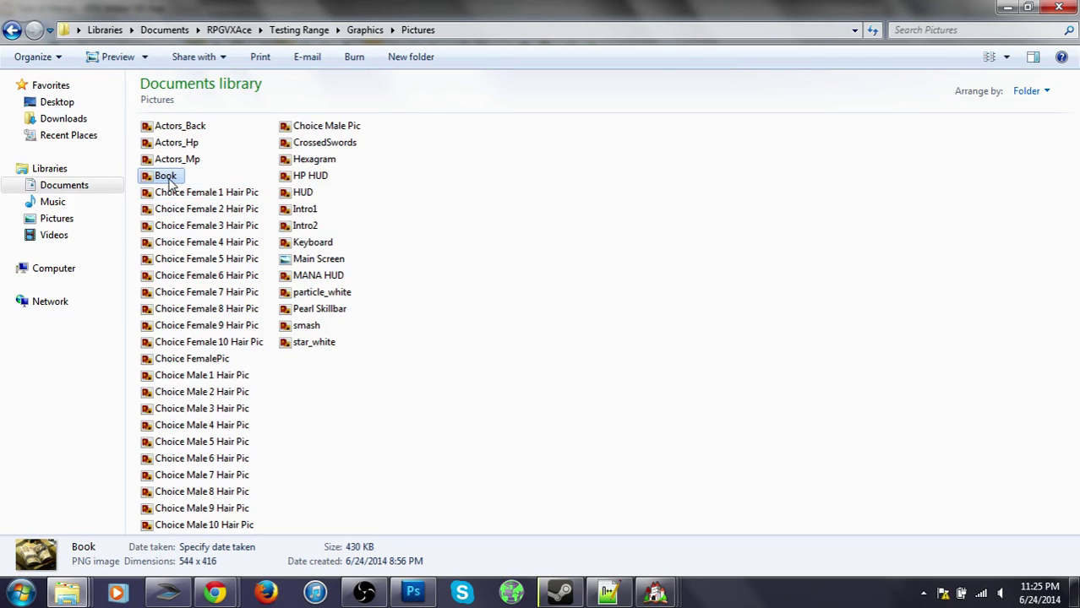
{"action": "left_click", "coordinate": [180, 193]}
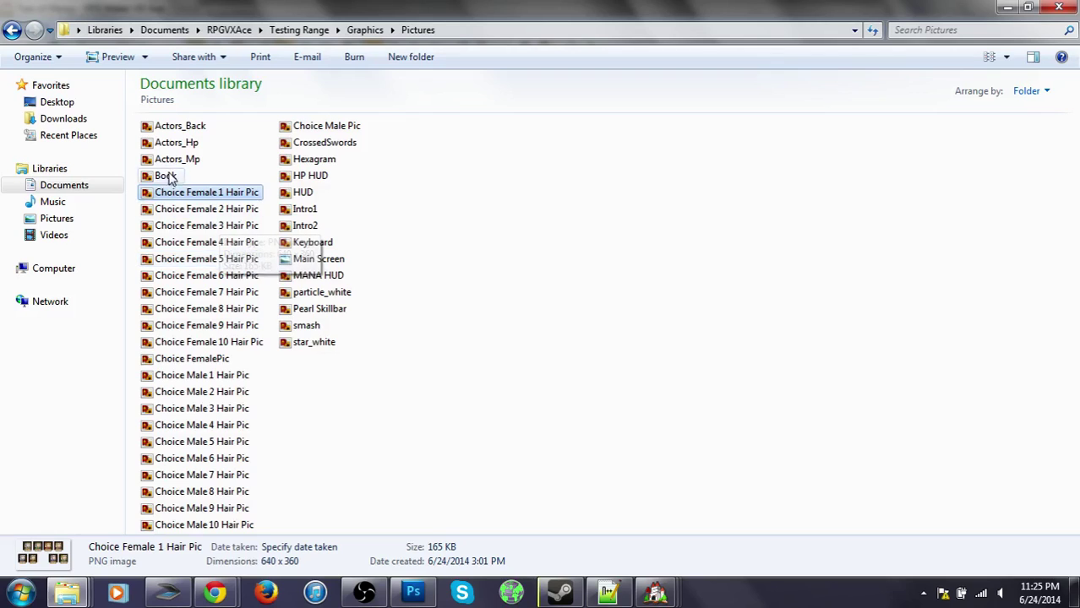
{"action": "key", "text": "Up"}
{"action": "left_click", "coordinate": [313, 344]}
{"action": "left_click", "coordinate": [313, 325]}
{"action": "left_click", "coordinate": [314, 309]}
{"action": "left_click", "coordinate": [315, 293]}
{"action": "left_click", "coordinate": [313, 276]}
{"action": "left_click", "coordinate": [311, 260]}
{"action": "left_click", "coordinate": [305, 211]}
{"action": "left_click", "coordinate": [310, 163]}
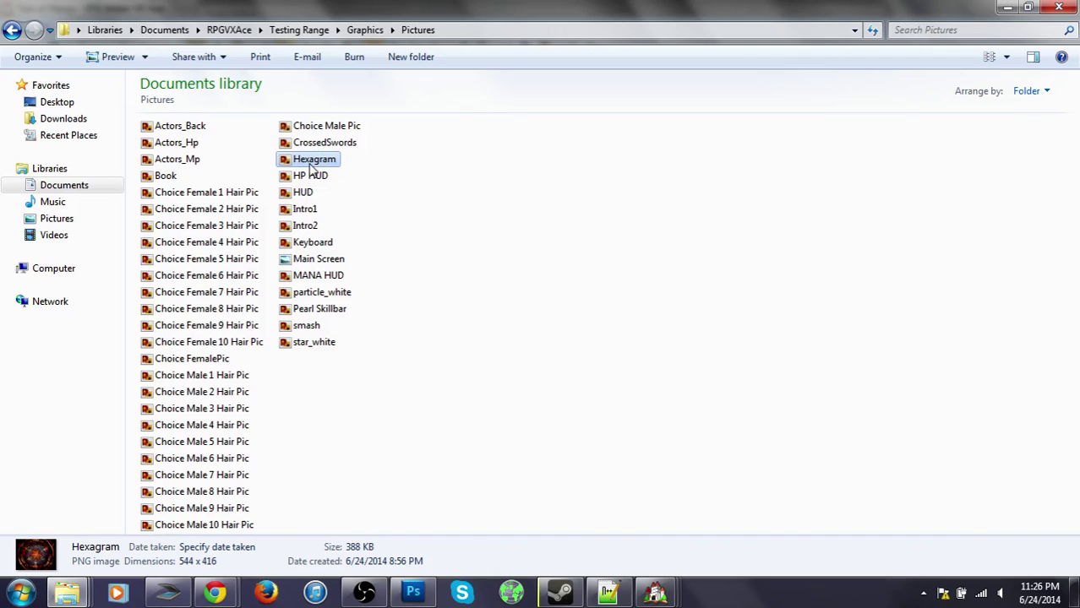
{"action": "left_click", "coordinate": [317, 144]}
{"action": "left_click", "coordinate": [331, 128]}
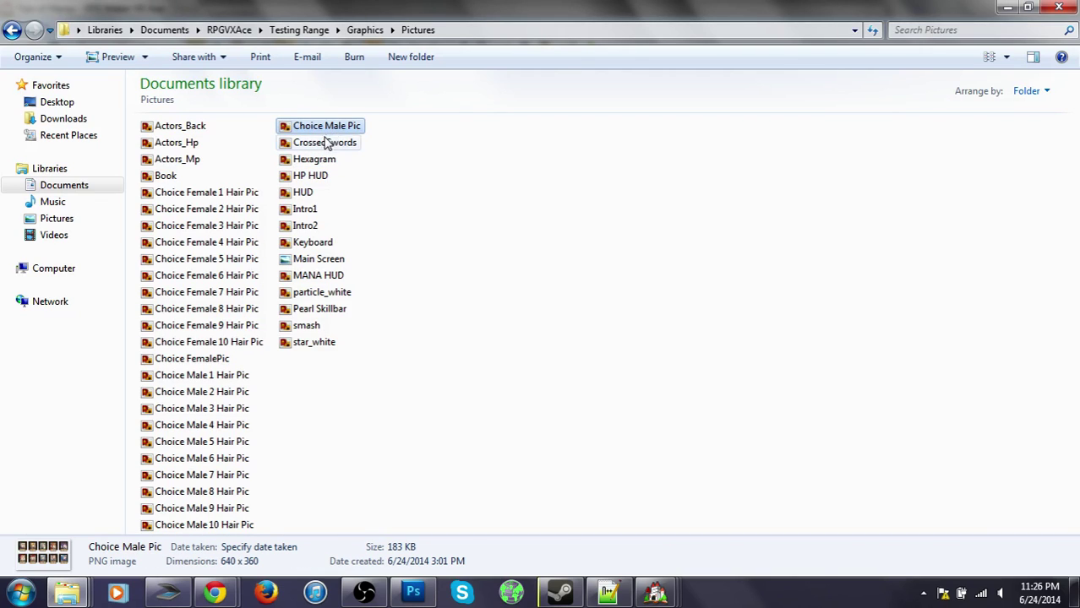
Step: Select the CrossedSwords and Hexagram images together in the Pictures folder
{"action": "left_click", "coordinate": [328, 144]}
{"action": "left_click", "coordinate": [326, 162], "text": "ctrl"}
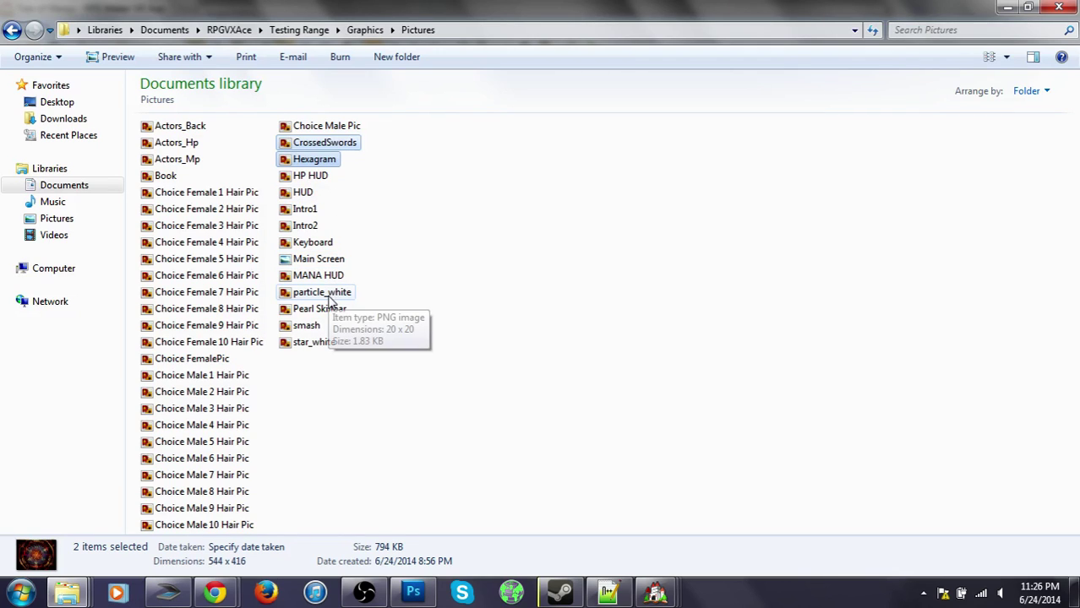
{"action": "left_click", "coordinate": [316, 330]}
{"action": "left_click", "coordinate": [324, 144]}
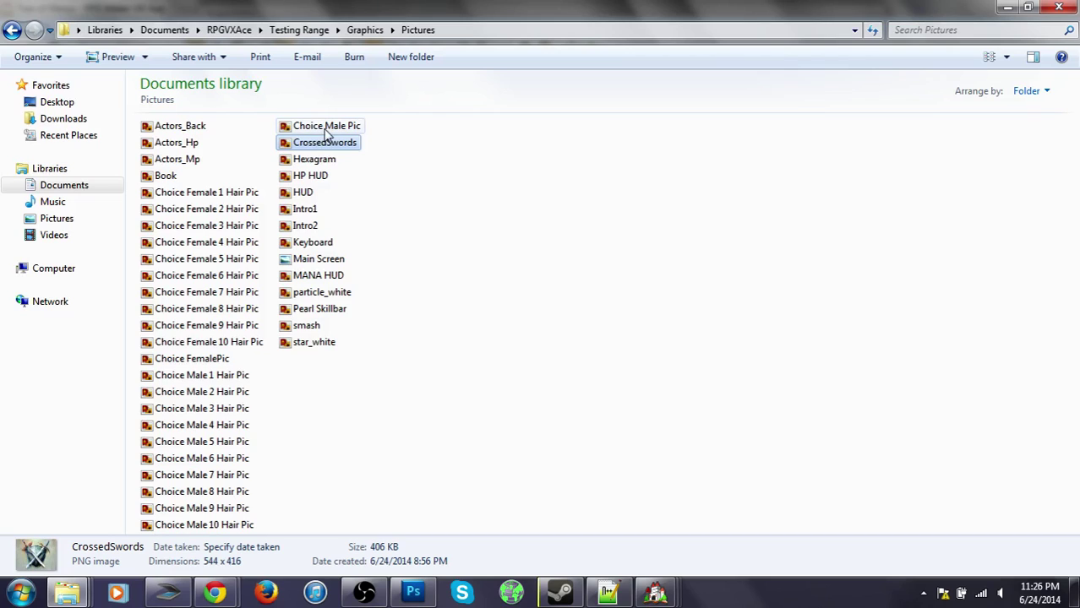
{"action": "left_click", "coordinate": [326, 127], "text": "ctrl"}
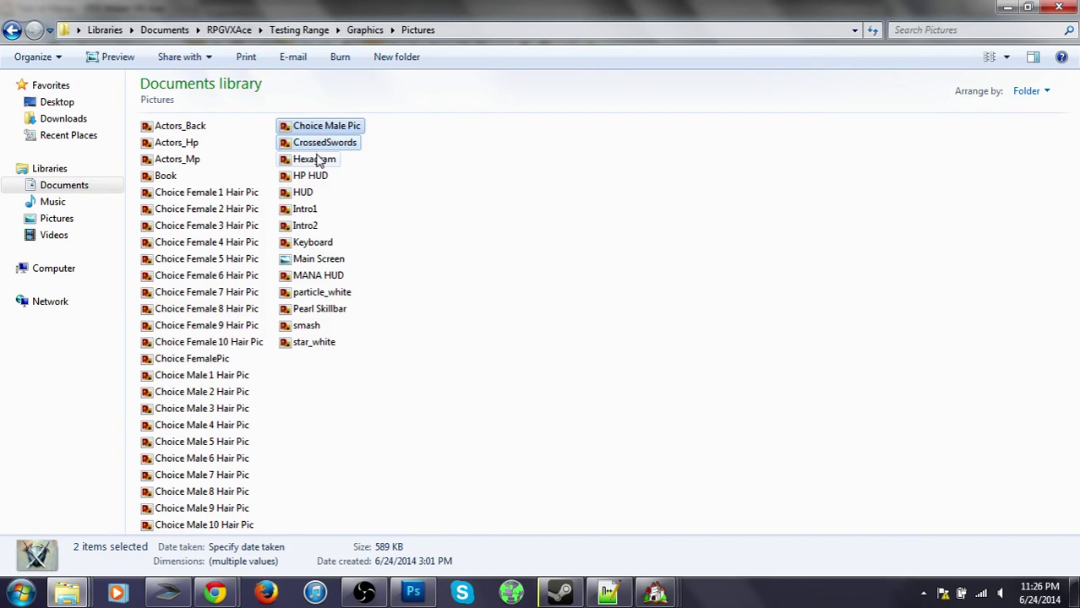
{"action": "left_click", "coordinate": [316, 143]}
{"action": "left_click", "coordinate": [314, 160], "text": "ctrl"}
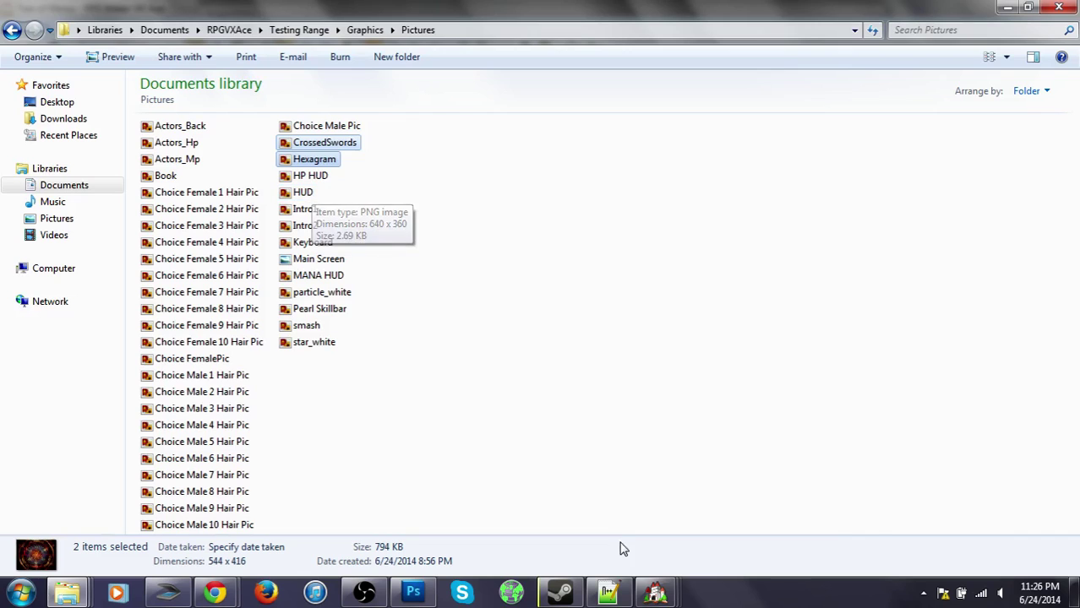
Step: Switch back to the Tale of Maros Demo project in RPG Maker VX Ace
{"action": "left_click", "coordinate": [654, 593]}
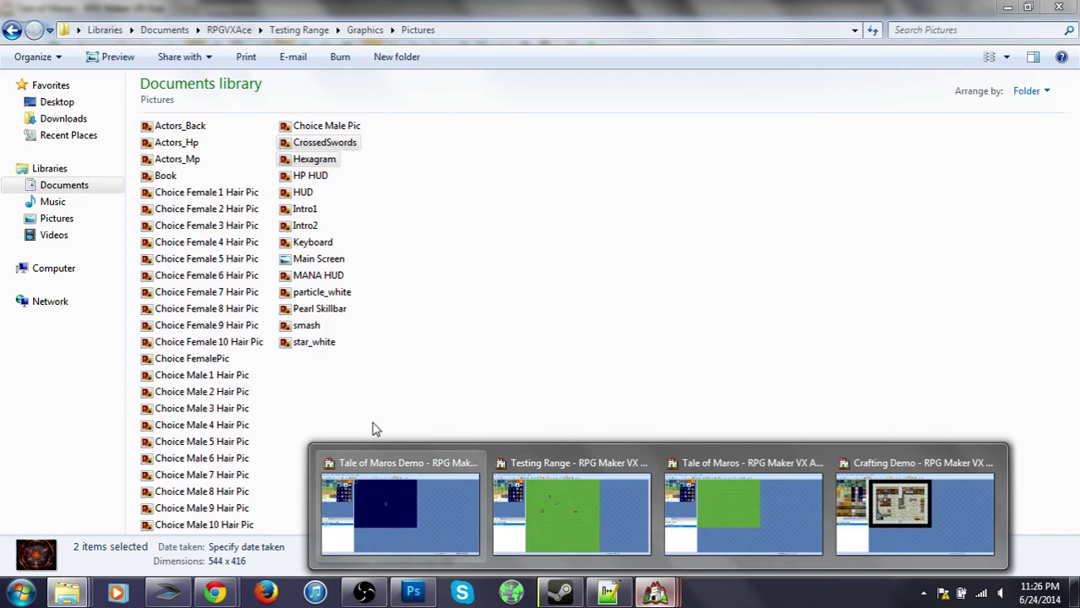
{"action": "left_click", "coordinate": [415, 509]}
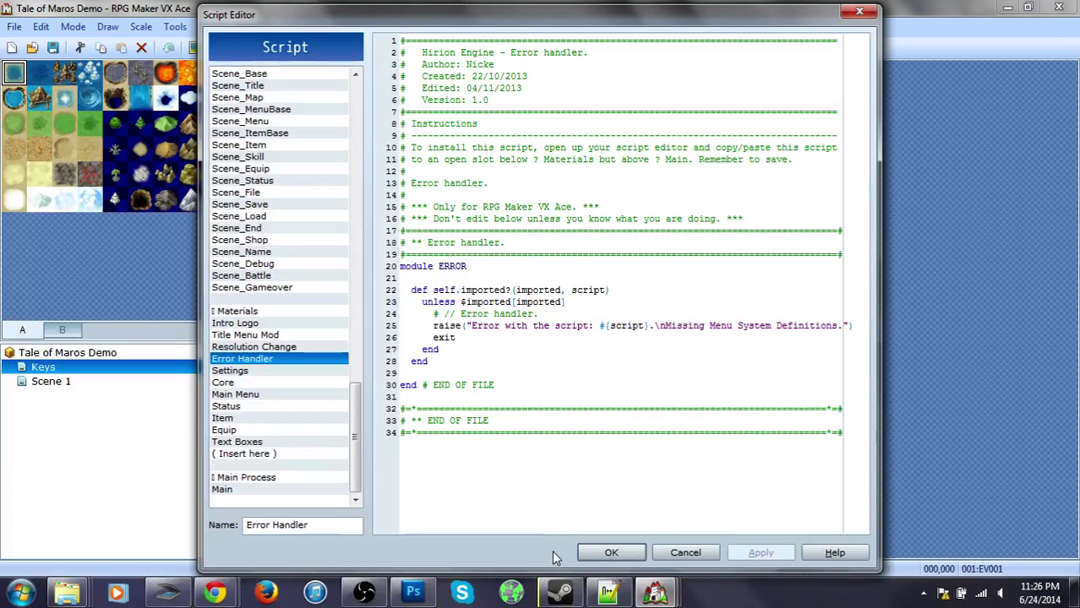
{"action": "mouse_move", "coordinate": [669, 598]}
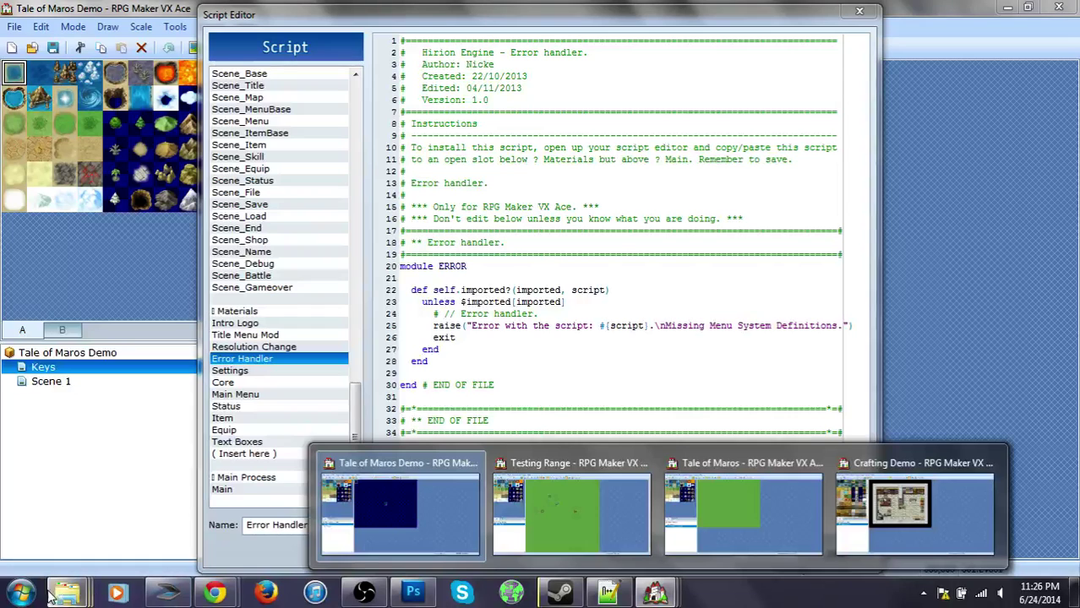
Step: Paste the copied CrossedSwords and Hexagram images into the Pictures folder of the Tale of Maros project's Graphics folder
{"action": "mouse_move", "coordinate": [68, 594]}
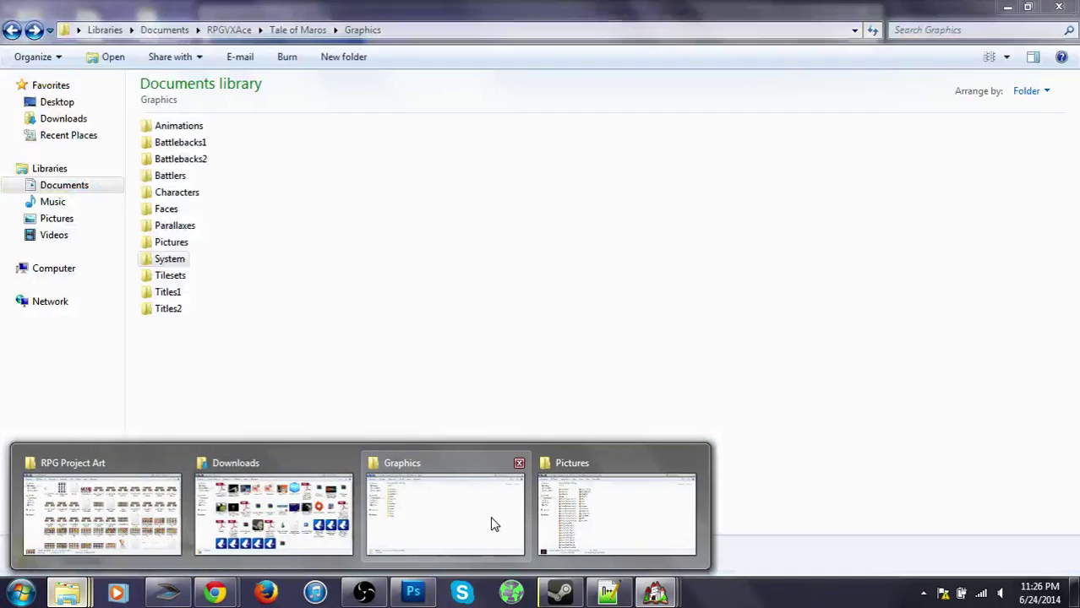
{"action": "left_click", "coordinate": [490, 520]}
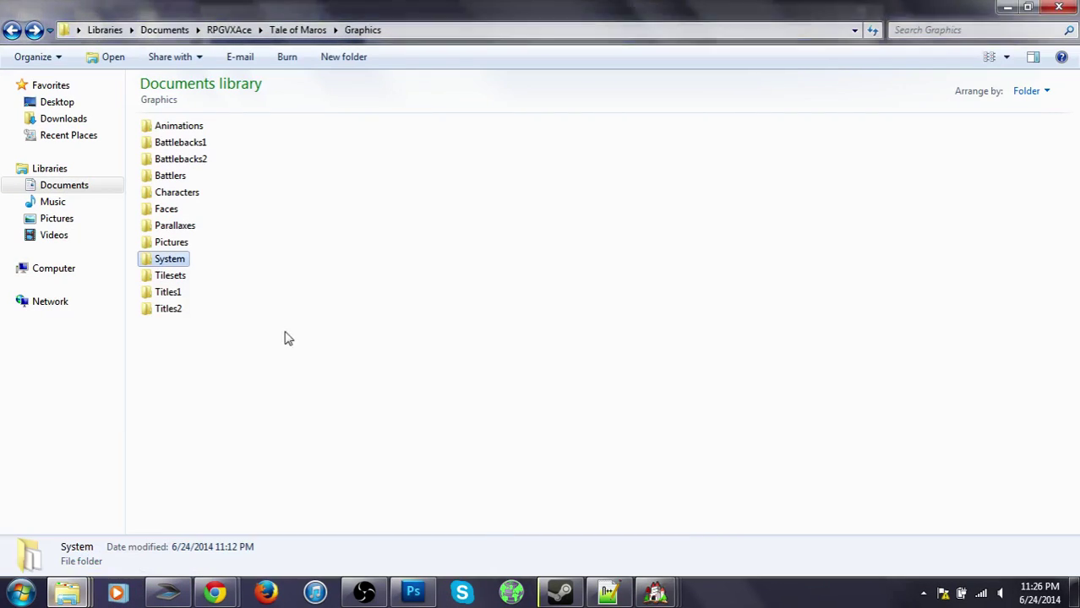
{"action": "double_click", "coordinate": [172, 244]}
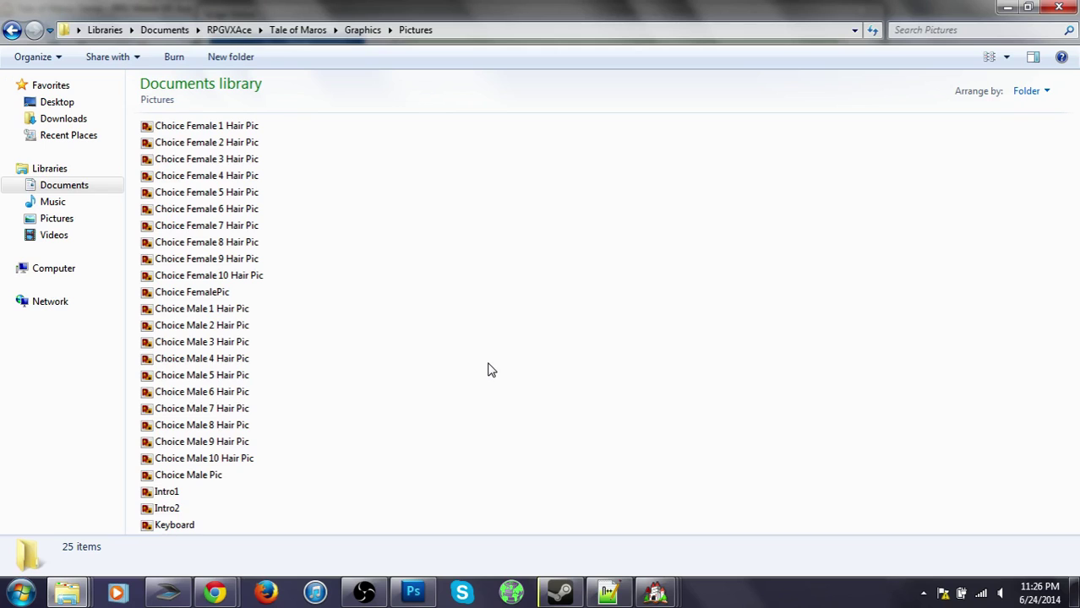
{"action": "key", "text": "ctrl+v"}
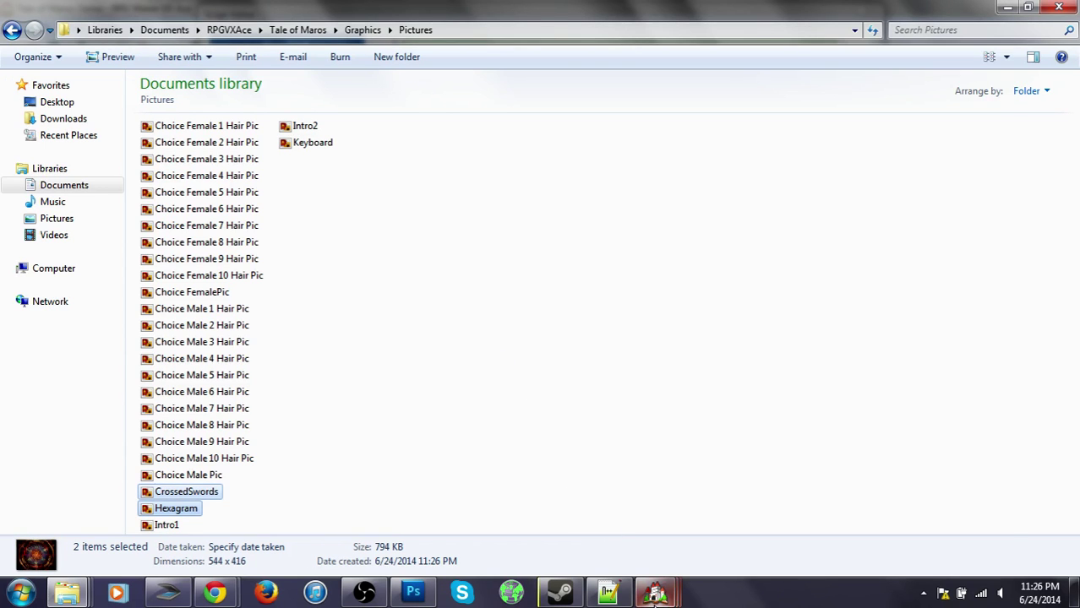
Step: Switch to the Crafting Demo project, look through its custom crafting scripts and close its Script Editor
{"action": "mouse_move", "coordinate": [656, 594]}
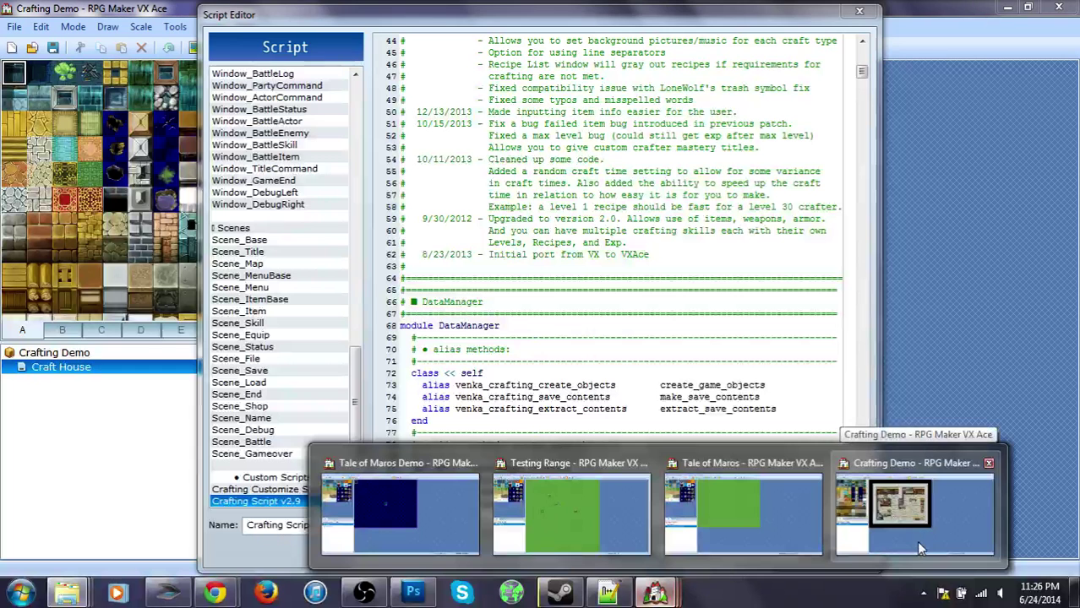
{"action": "left_click", "coordinate": [917, 541]}
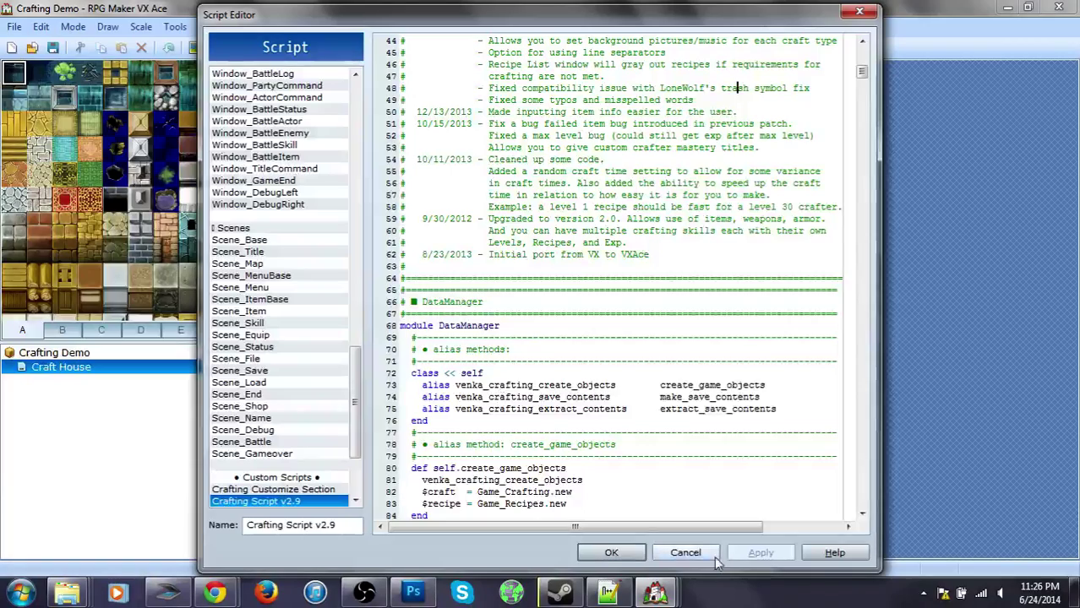
{"action": "left_click_drag", "start_coordinate": [352, 397], "coordinate": [356, 437]}
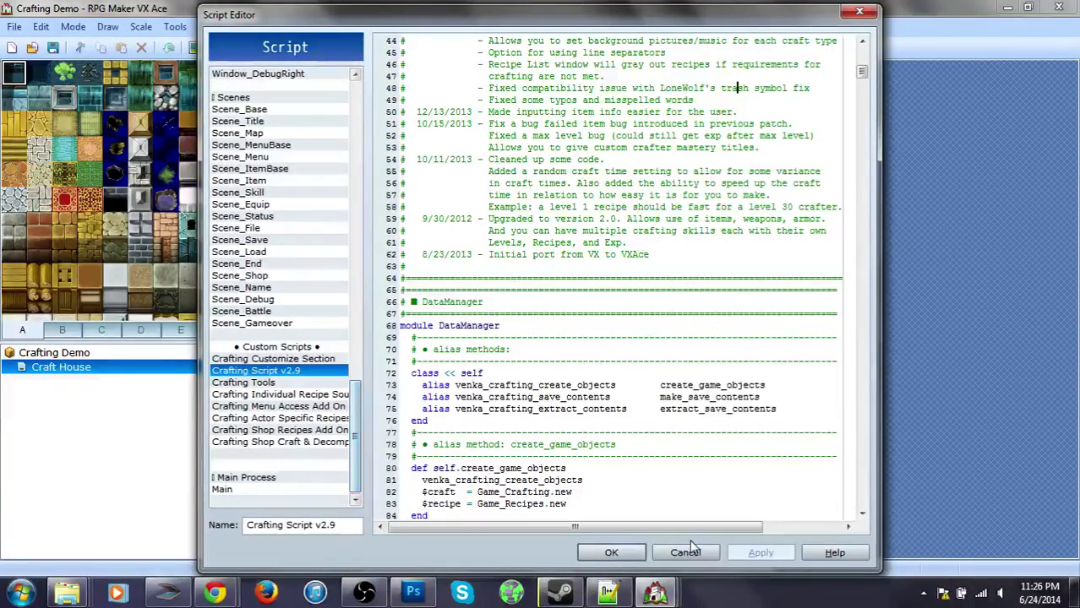
{"action": "left_click", "coordinate": [614, 553]}
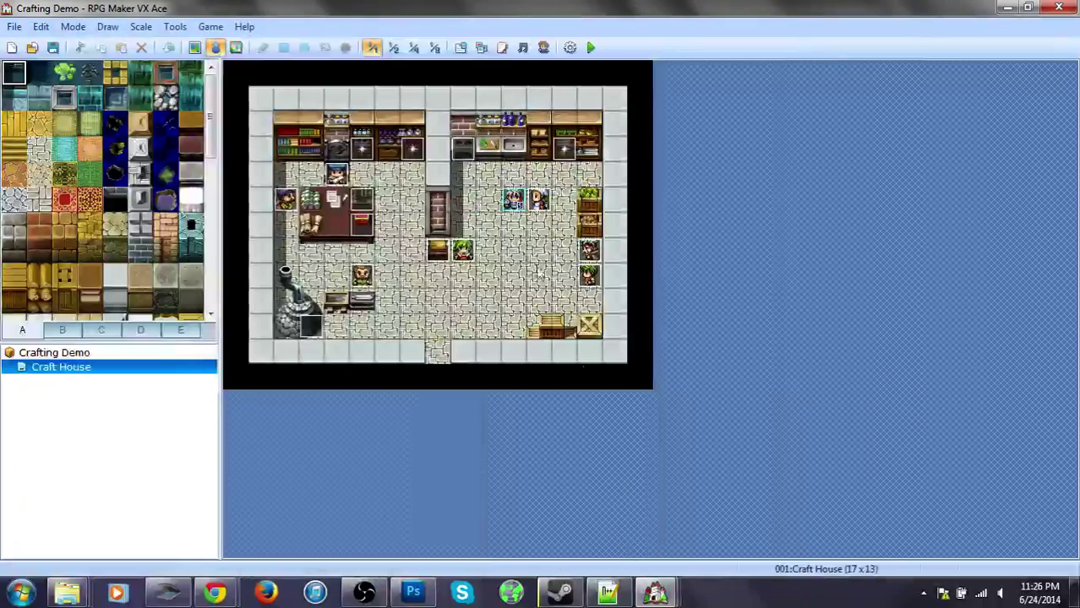
Step: Switch to the Tale of Maros project and open the Settings script of its ***Menu*** section in the Script Editor
{"action": "mouse_move", "coordinate": [656, 591]}
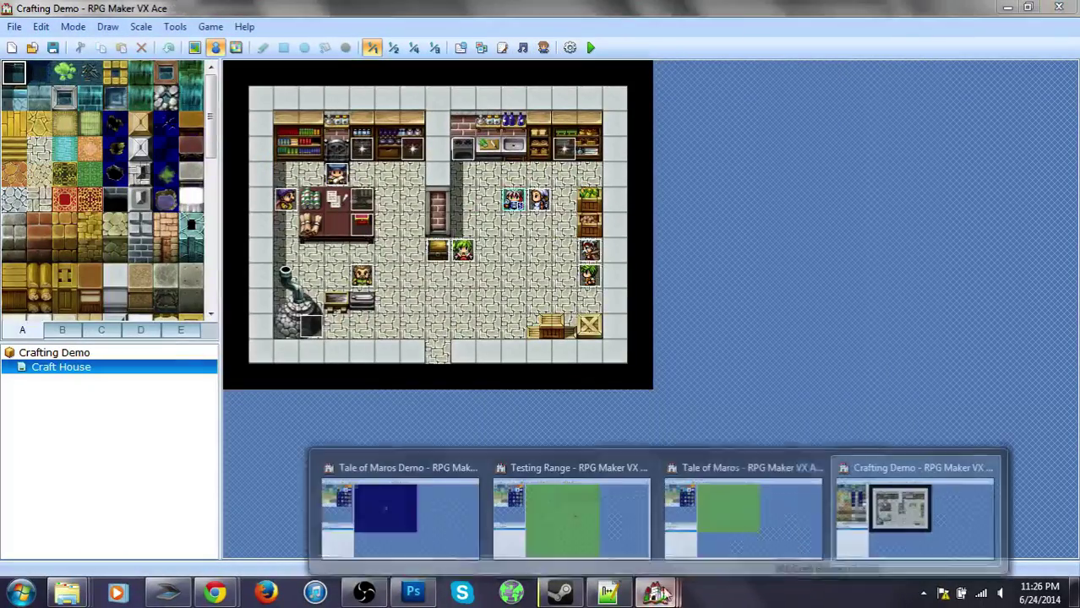
{"action": "left_click", "coordinate": [440, 498]}
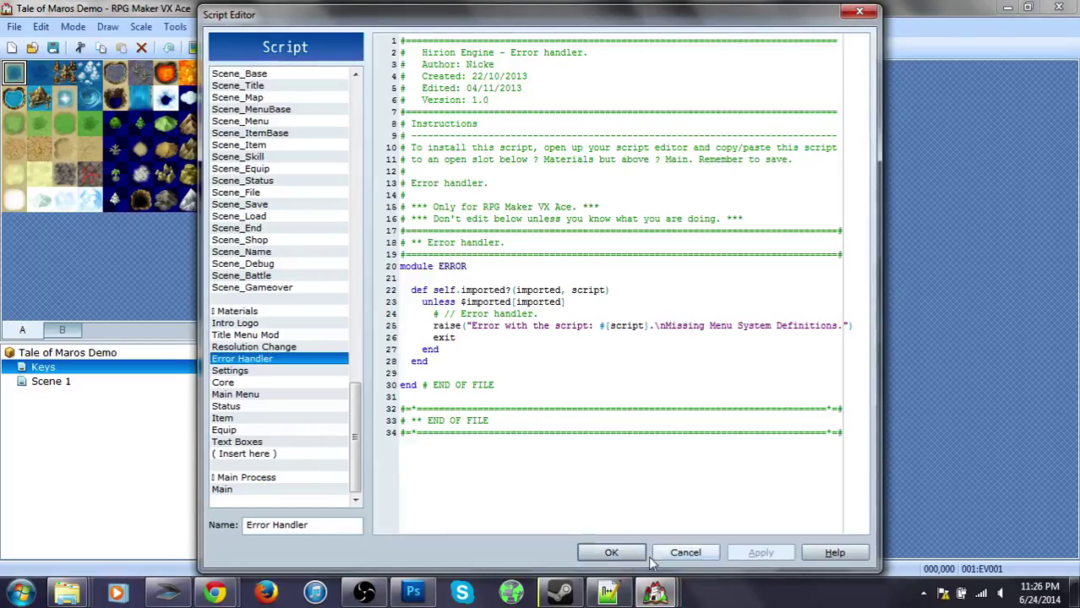
{"action": "mouse_move", "coordinate": [657, 591]}
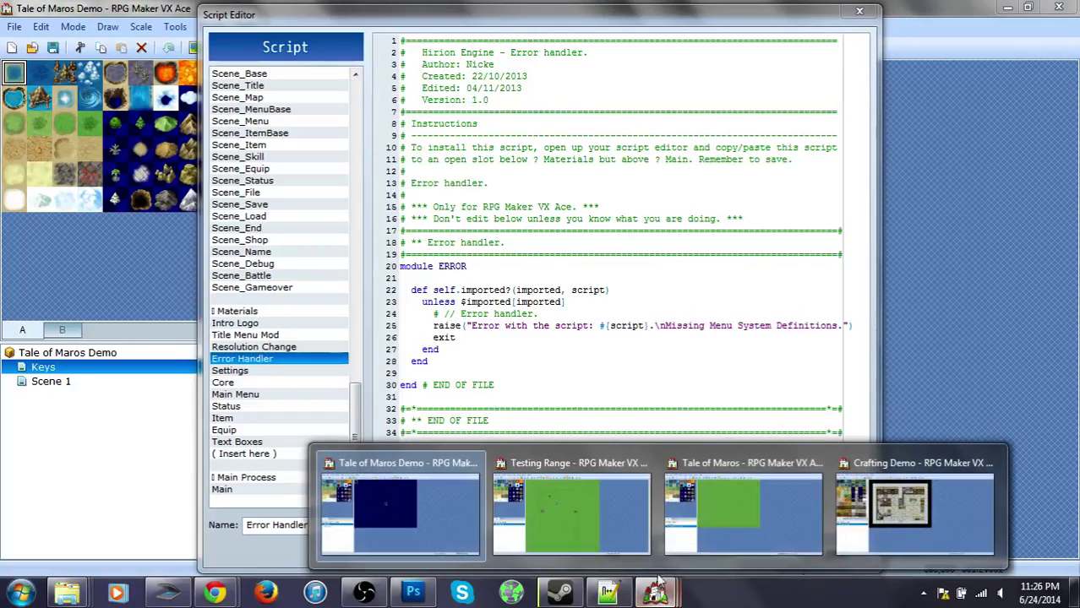
{"action": "left_click", "coordinate": [775, 540]}
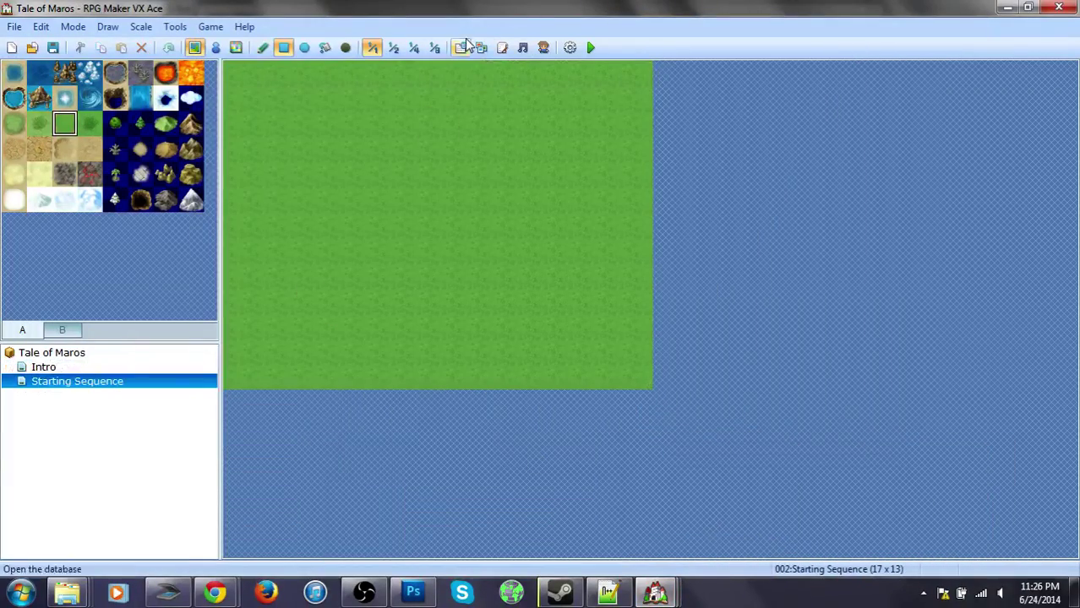
{"action": "left_click", "coordinate": [501, 48]}
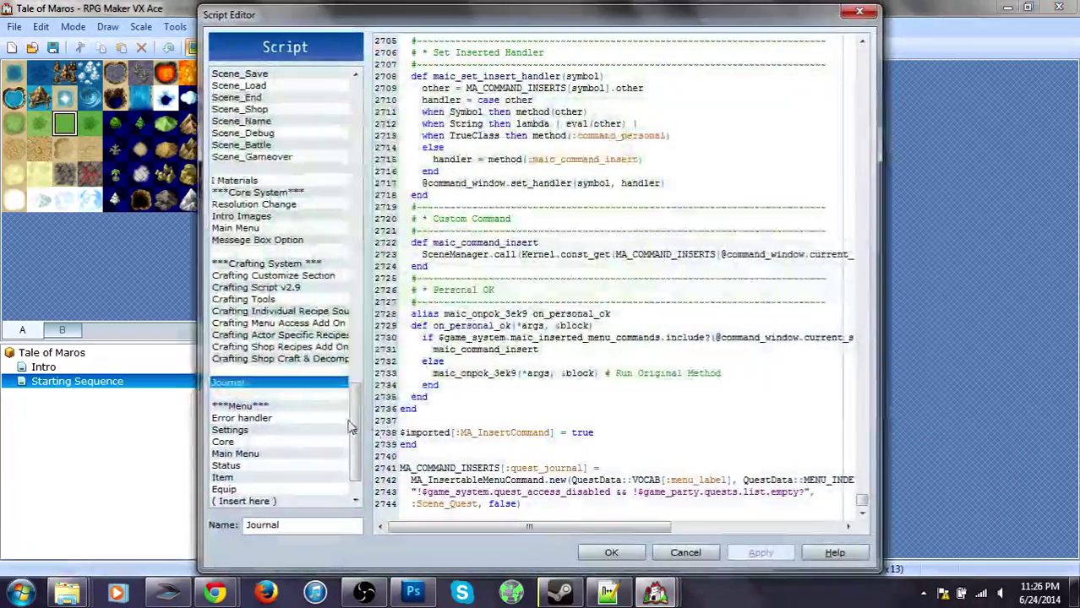
{"action": "left_click", "coordinate": [265, 395]}
{"action": "left_click", "coordinate": [272, 420]}
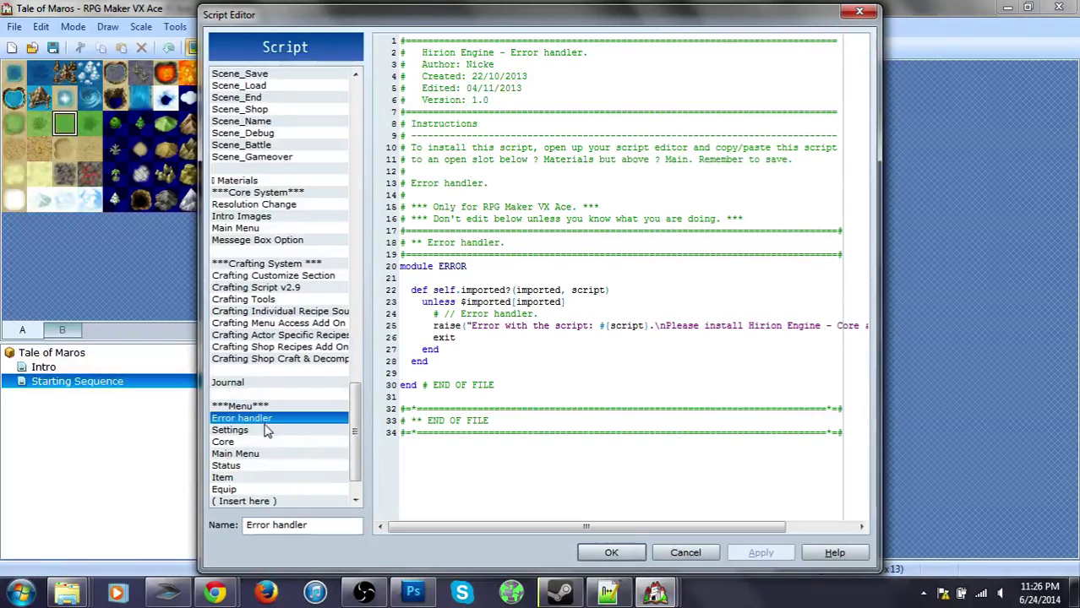
{"action": "scroll", "coordinate": [265, 431], "scroll_direction": "down", "scroll_amount": 1}
{"action": "left_click", "coordinate": [256, 395]}
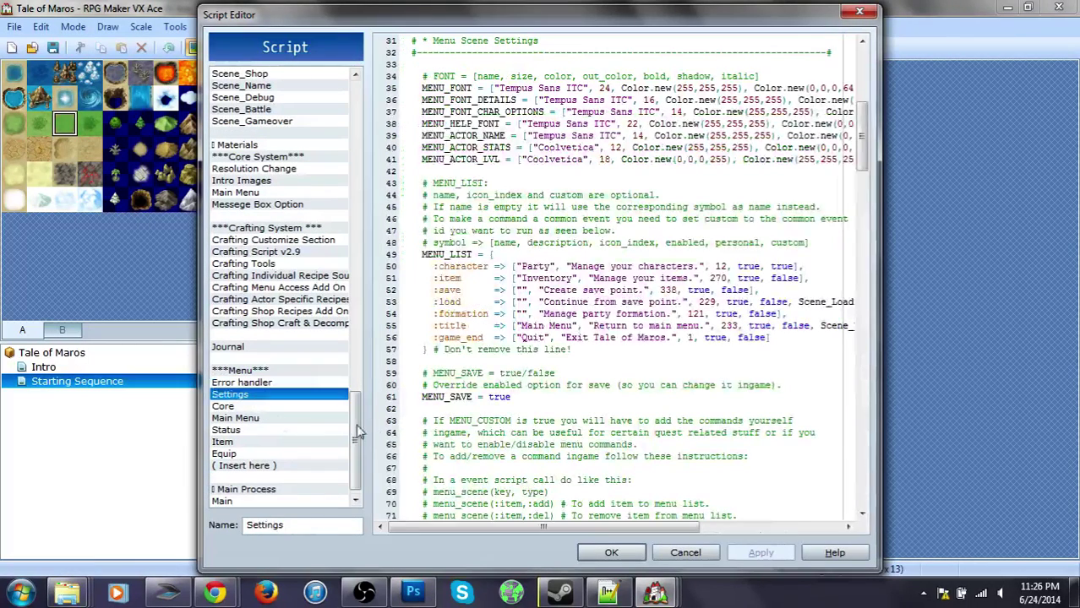
Step: Insert two blank lines above the :character entry at the start of MENU_LIST
{"action": "left_click", "coordinate": [455, 278]}
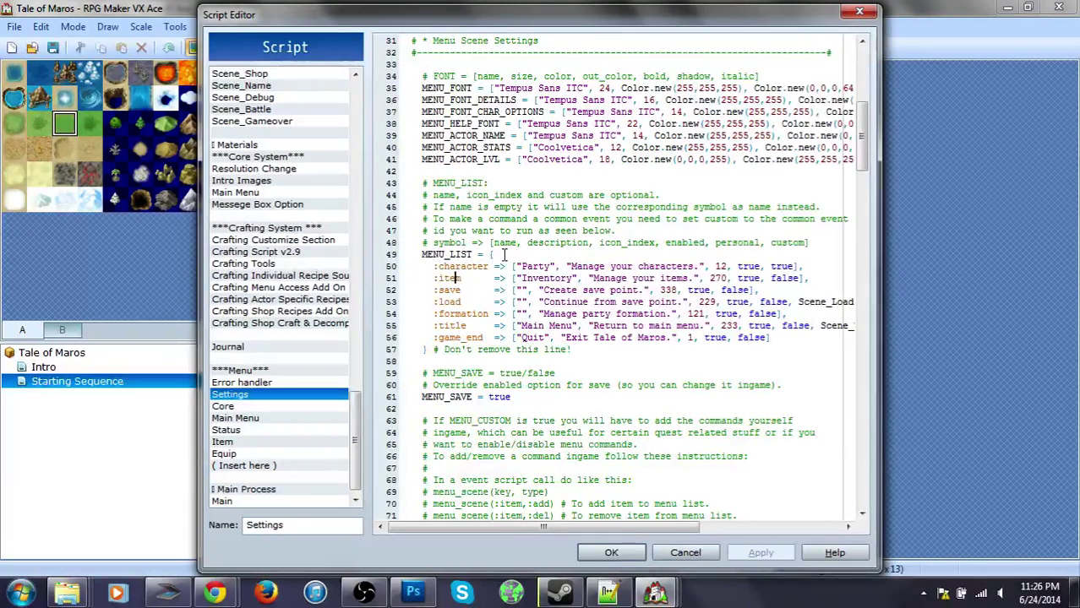
{"action": "key", "text": "Return"}
{"action": "key", "text": "Return"}
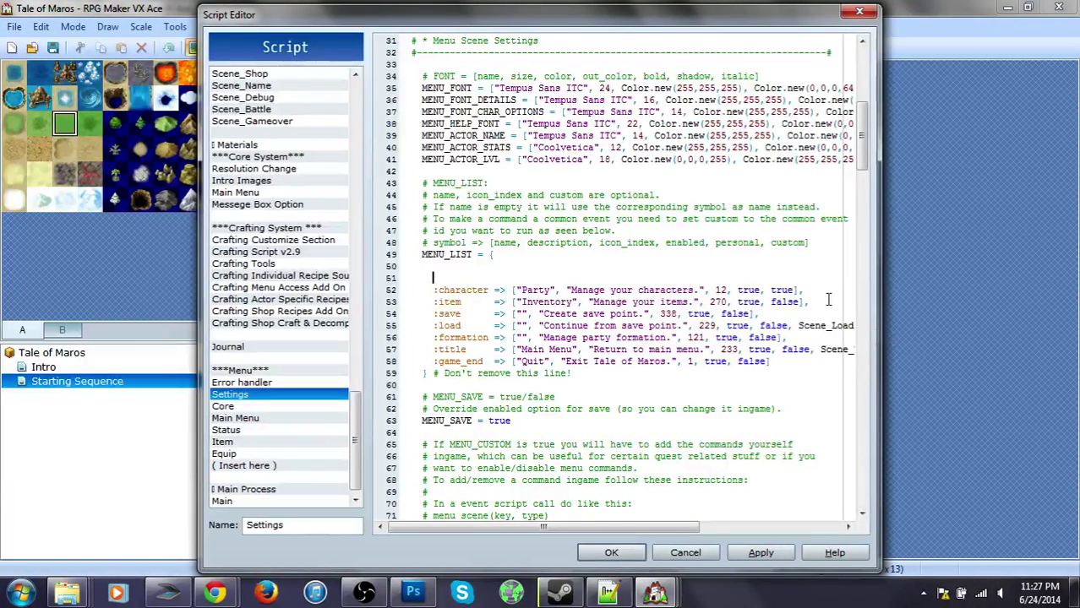
{"action": "left_click_drag", "start_coordinate": [822, 290], "coordinate": [428, 289]}
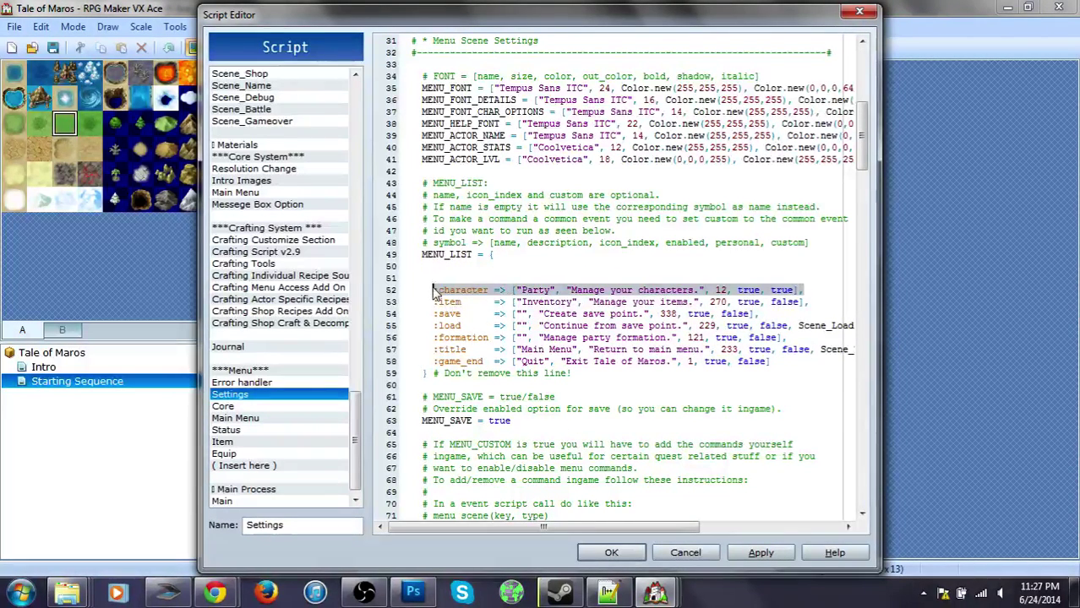
{"action": "left_click", "coordinate": [458, 266]}
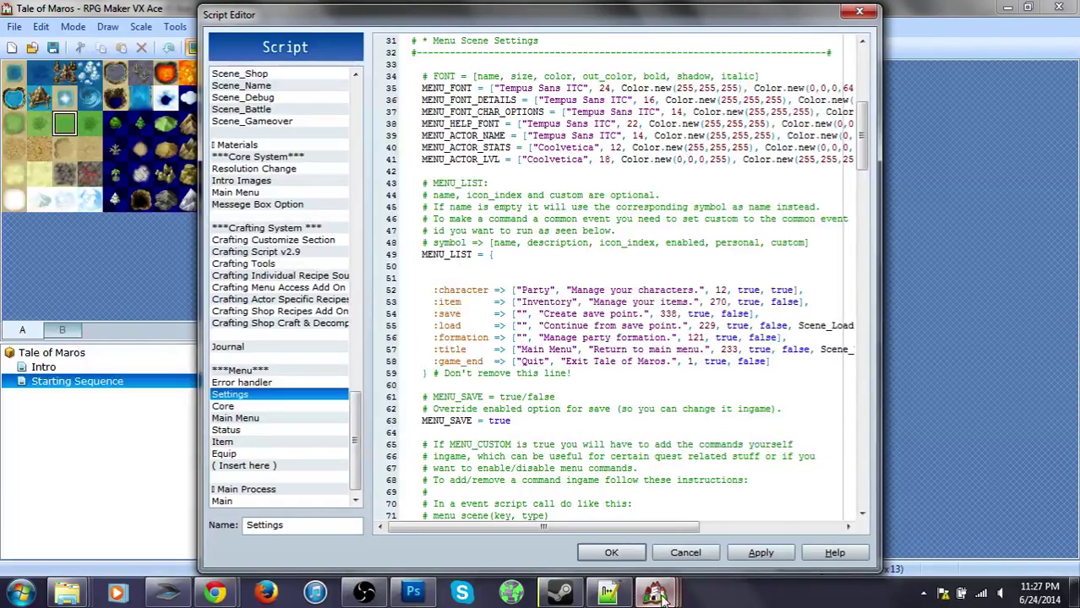
Step: Switch to the Tale of Maros Demo project and examine the MENU_LIST entries in its Settings script
{"action": "left_click", "coordinate": [608, 594]}
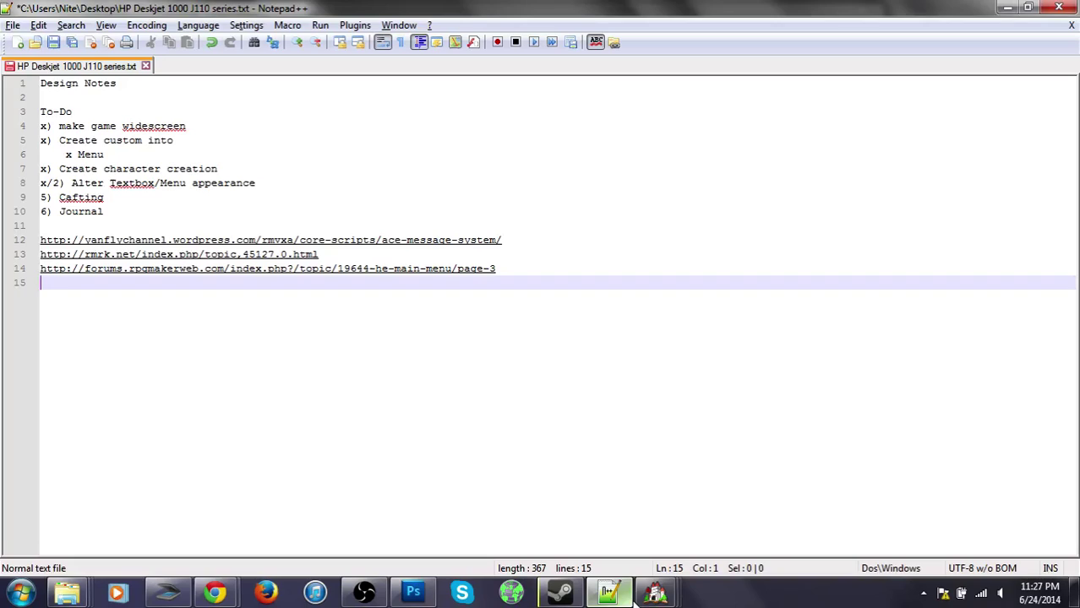
{"action": "mouse_move", "coordinate": [655, 594]}
{"action": "left_click", "coordinate": [376, 509]}
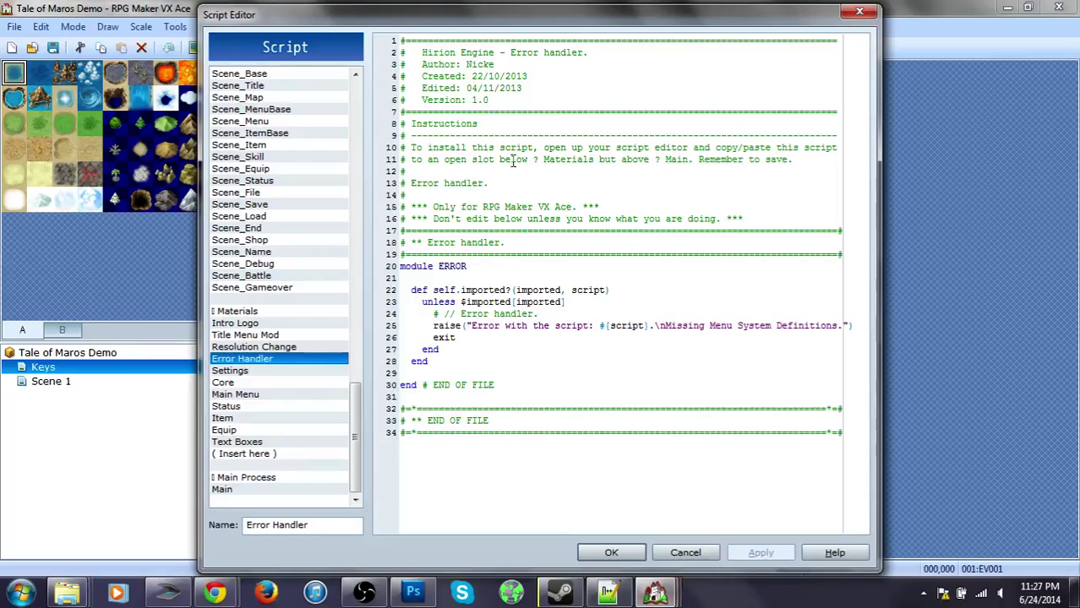
{"action": "left_click", "coordinate": [261, 372]}
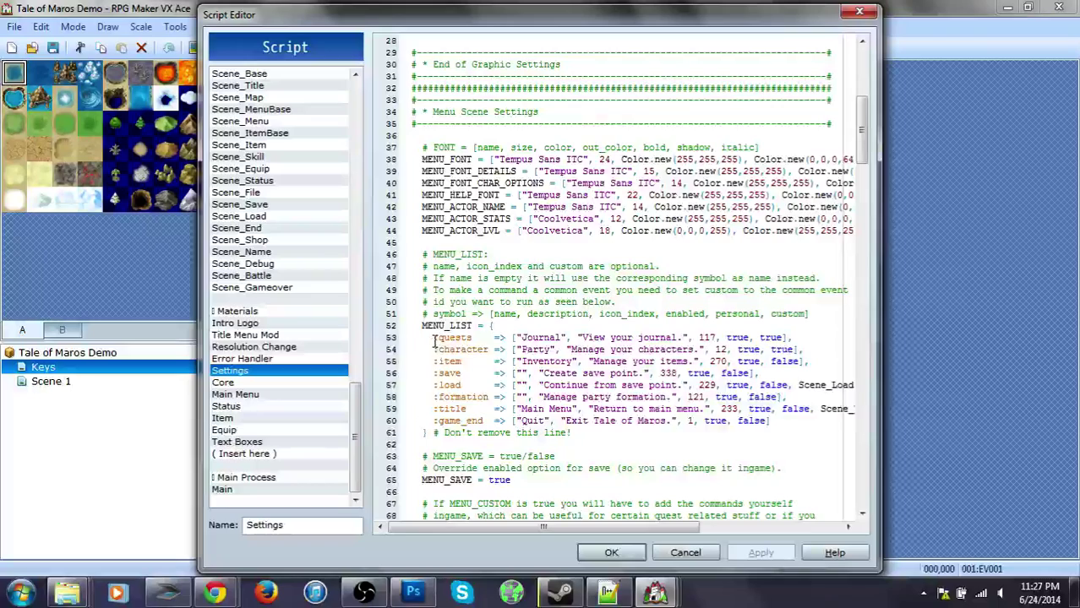
Step: Copy the :quests and :recepies lines from MENU_LIST in the Testing Range project's Settings script
{"action": "mouse_move", "coordinate": [654, 594]}
{"action": "left_click", "coordinate": [580, 504]}
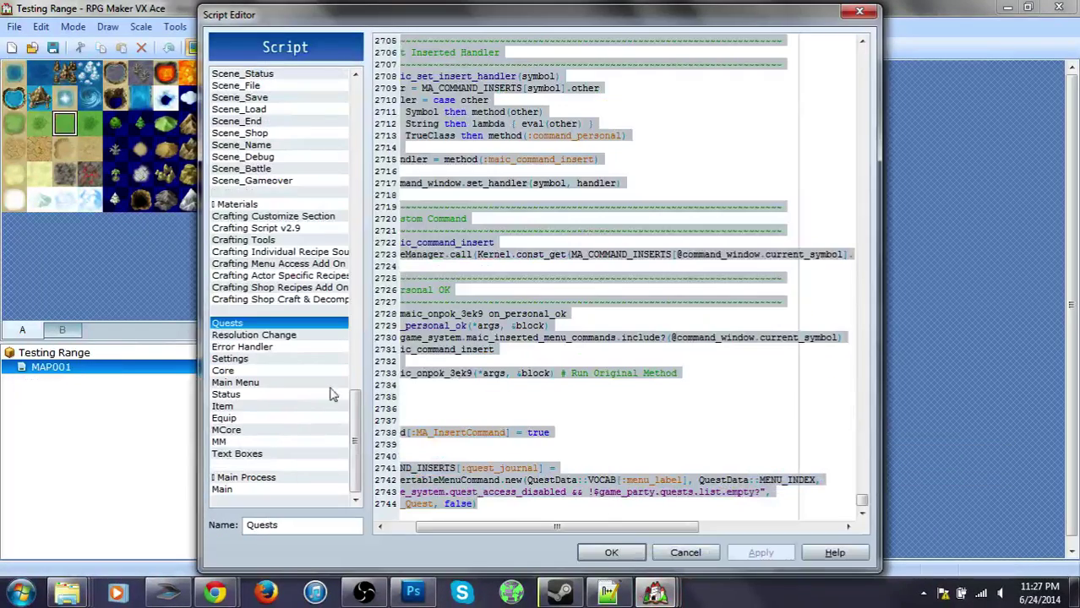
{"action": "left_click", "coordinate": [255, 360]}
{"action": "left_click_drag", "start_coordinate": [433, 230], "coordinate": [435, 254]}
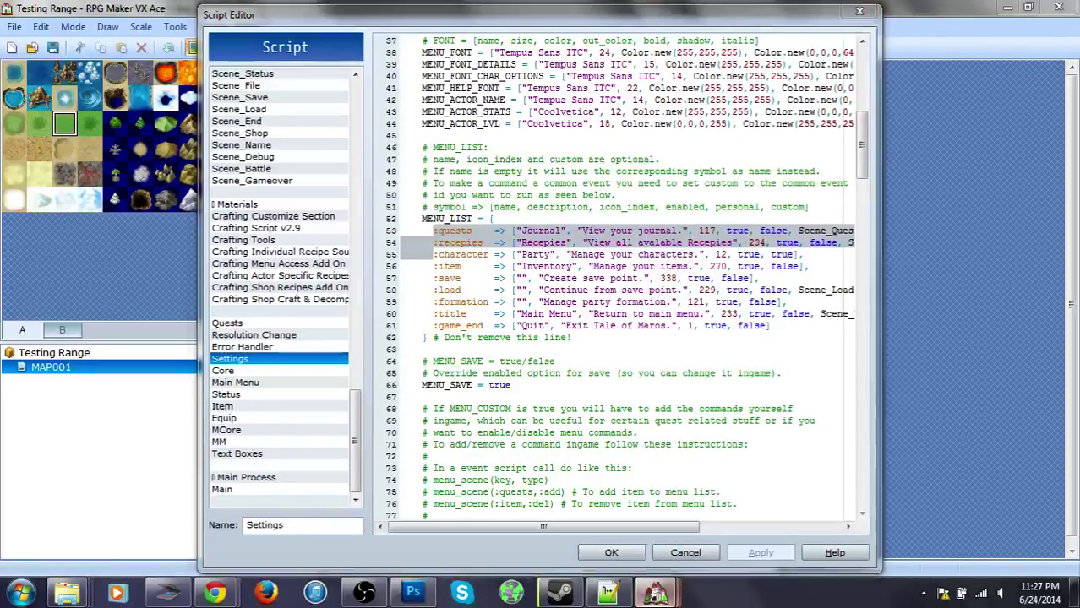
Step: Return to the Tale of Maros project and look over its Crafting System, Journal and Menu script sections
{"action": "mouse_move", "coordinate": [656, 593]}
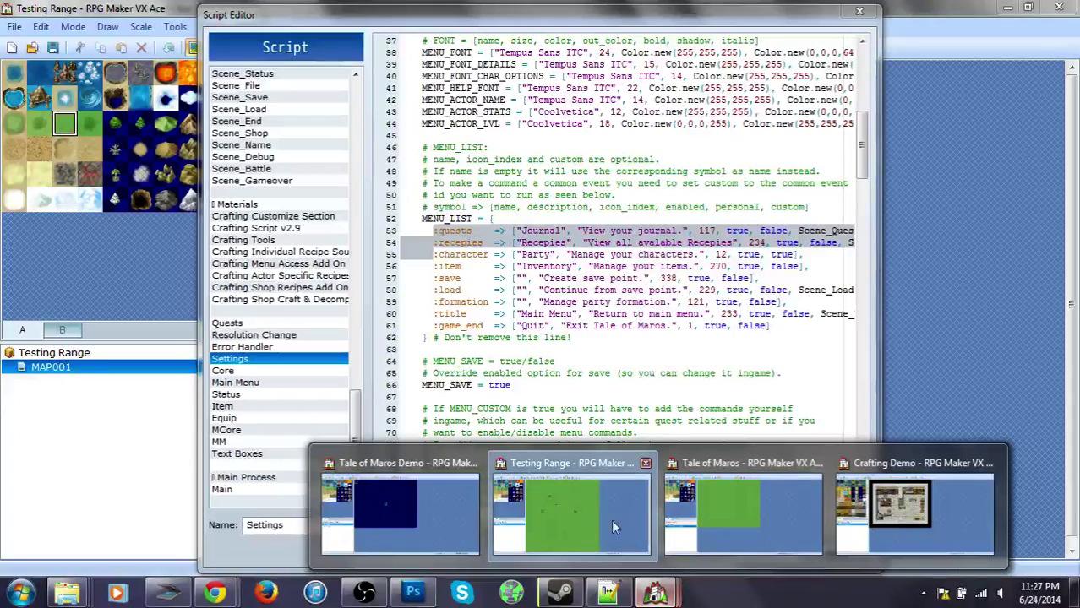
{"action": "left_click", "coordinate": [749, 512]}
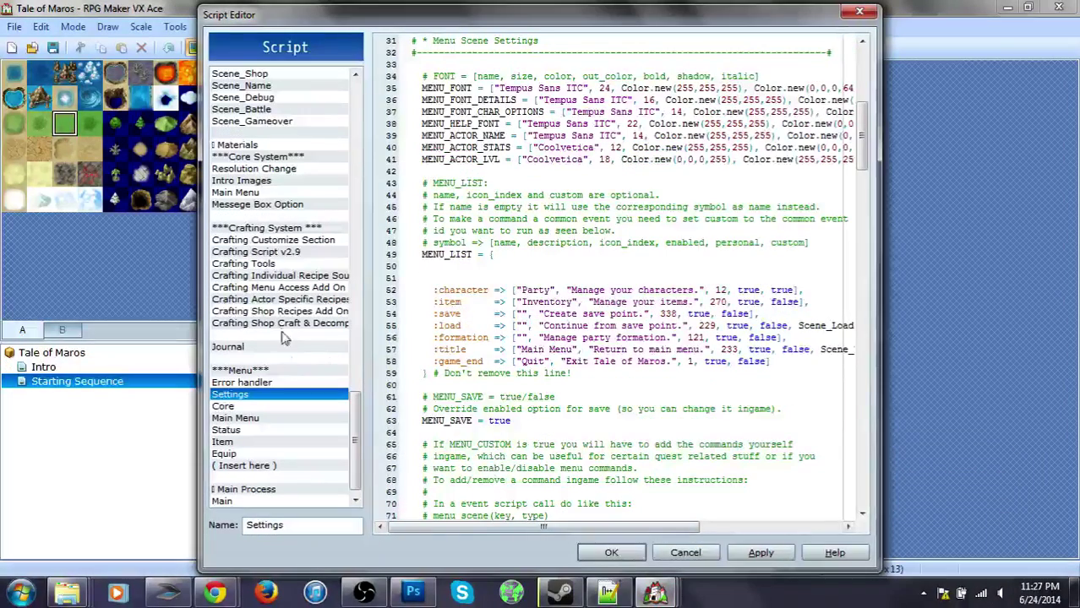
{"action": "left_click", "coordinate": [279, 275]}
{"action": "left_click", "coordinate": [279, 323]}
{"action": "left_click", "coordinate": [230, 348]}
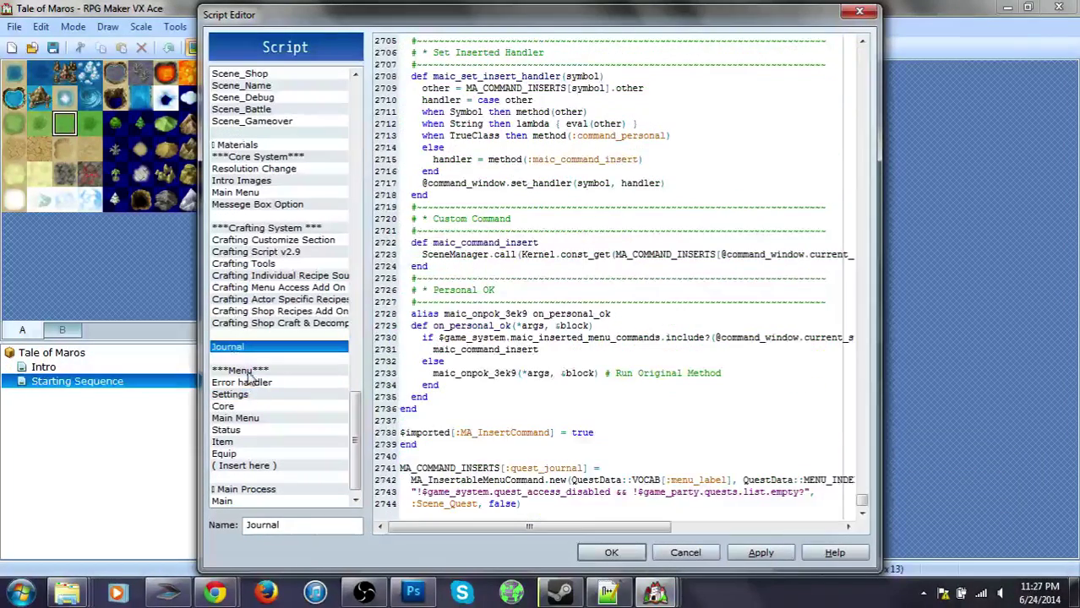
{"action": "left_click", "coordinate": [241, 371]}
{"action": "left_click", "coordinate": [240, 419]}
{"action": "left_click", "coordinate": [241, 467]}
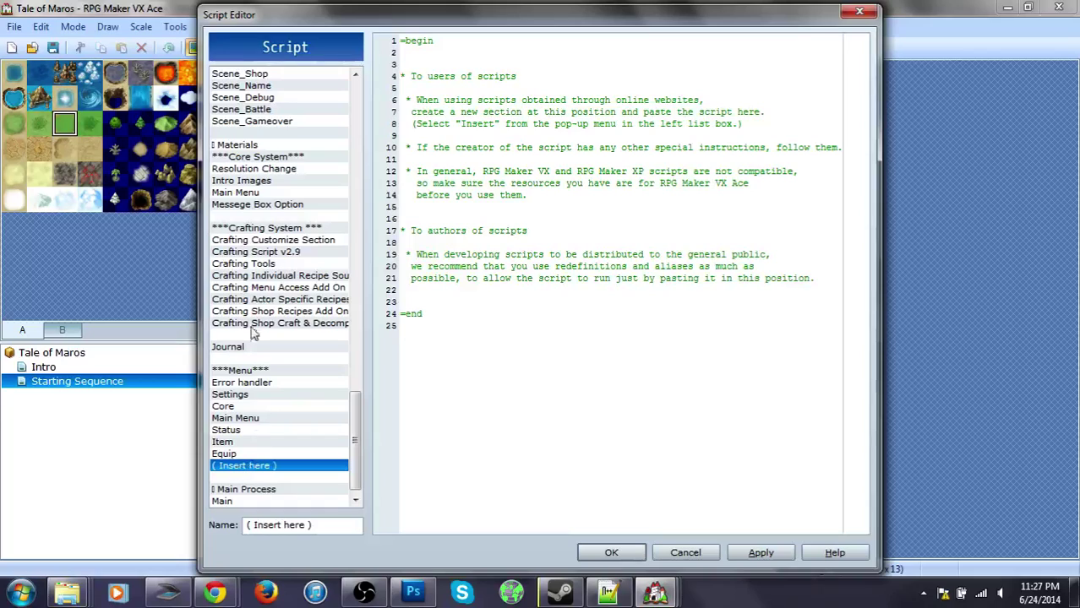
Step: Paste the copied :quests and :recepies lines at the start of MENU_LIST in Settings, fixing the indentation and removing the leftover blank line
{"action": "left_click", "coordinate": [231, 395]}
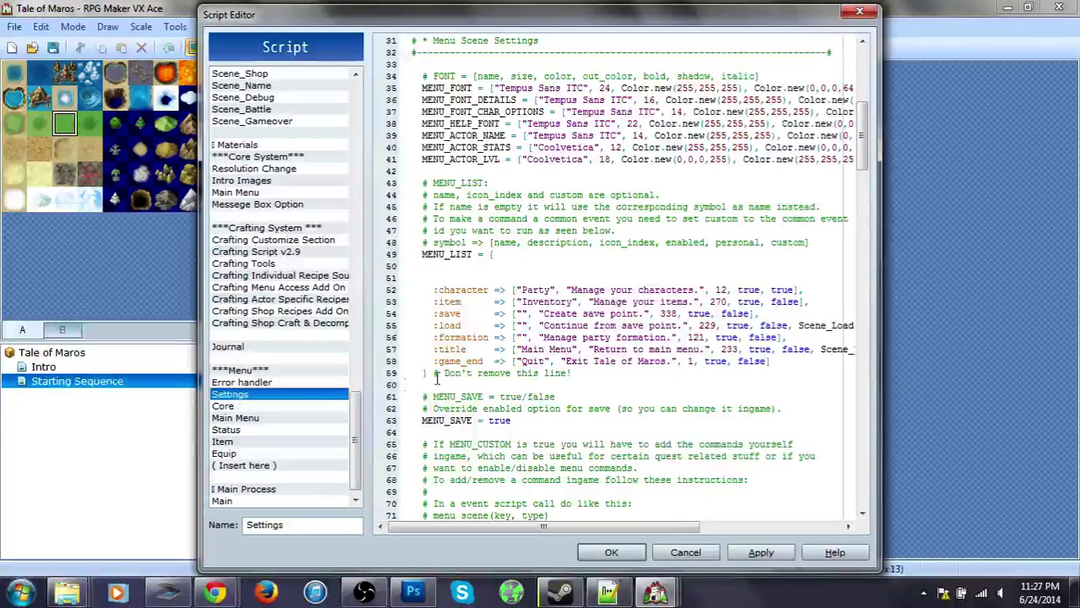
{"action": "left_click", "coordinate": [432, 269]}
{"action": "key", "text": "ctrl+v"}
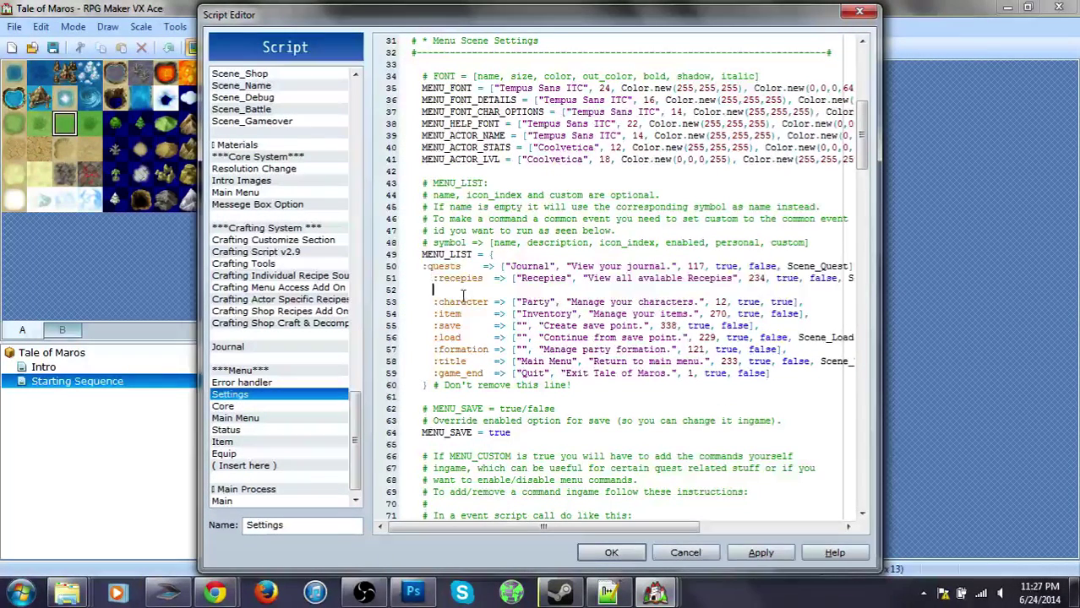
{"action": "left_click", "coordinate": [421, 268]}
{"action": "left_click", "coordinate": [452, 290]}
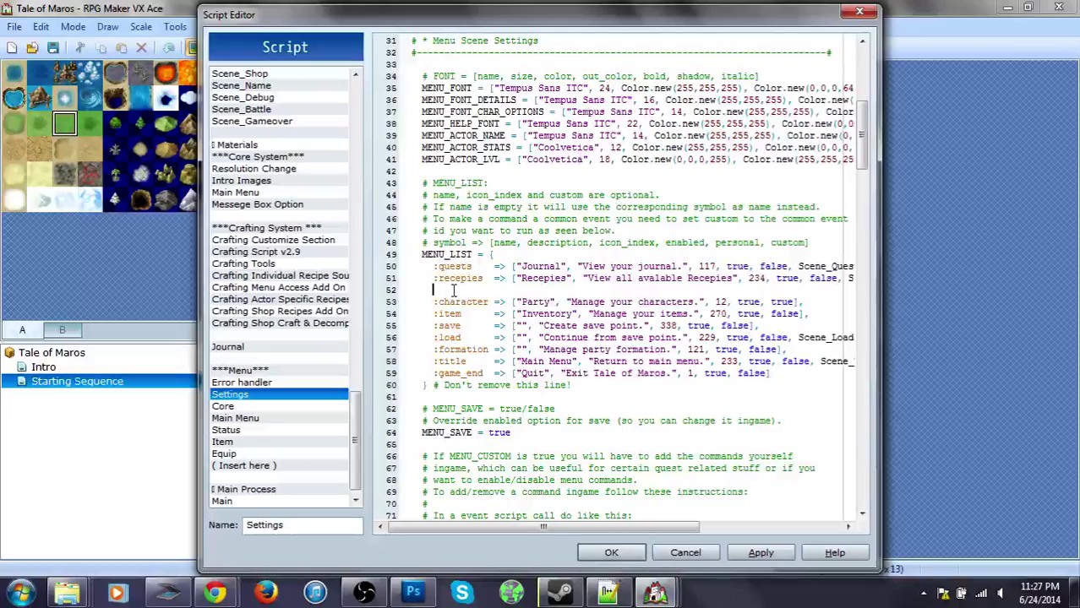
{"action": "key", "text": "BackSpace"}
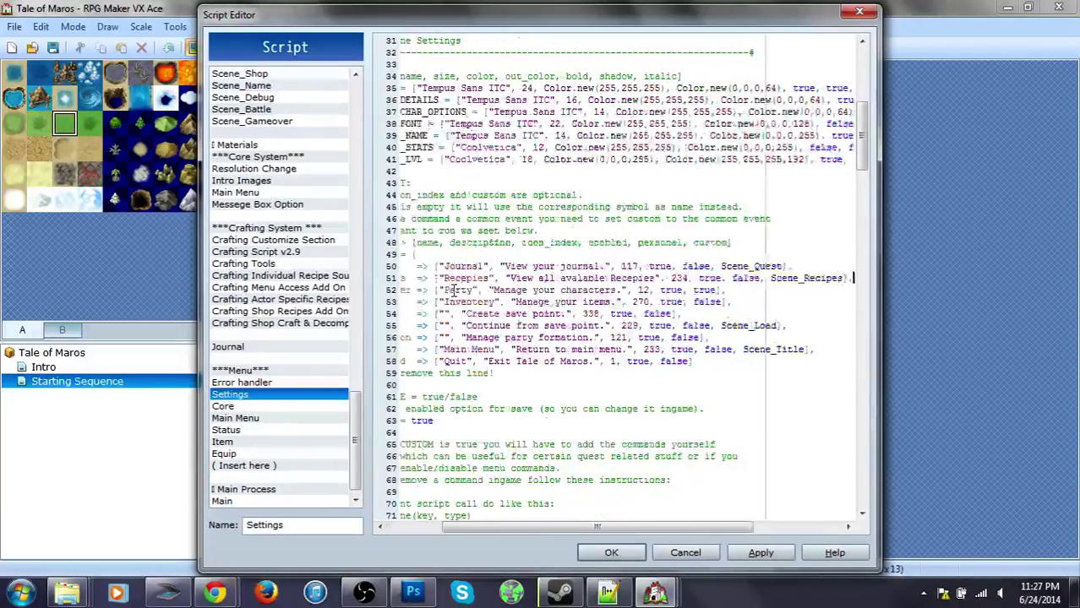
{"action": "left_click_drag", "start_coordinate": [598, 527], "coordinate": [543, 527]}
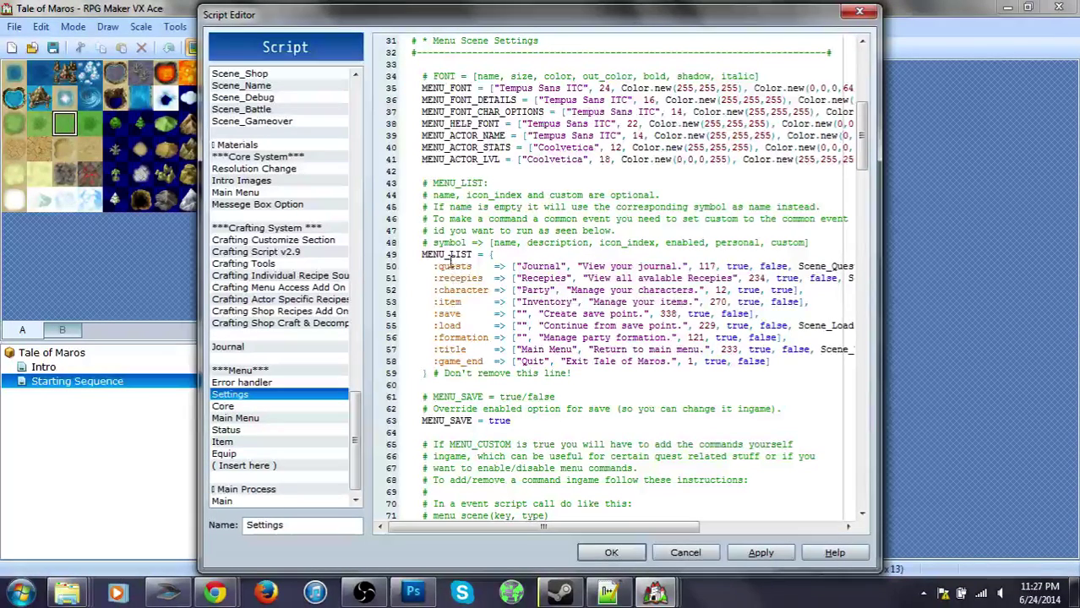
Step: Correct the display name of the :recepies menu entry to "Recipes"
{"action": "left_click_drag", "start_coordinate": [856, 158], "coordinate": [858, 143]}
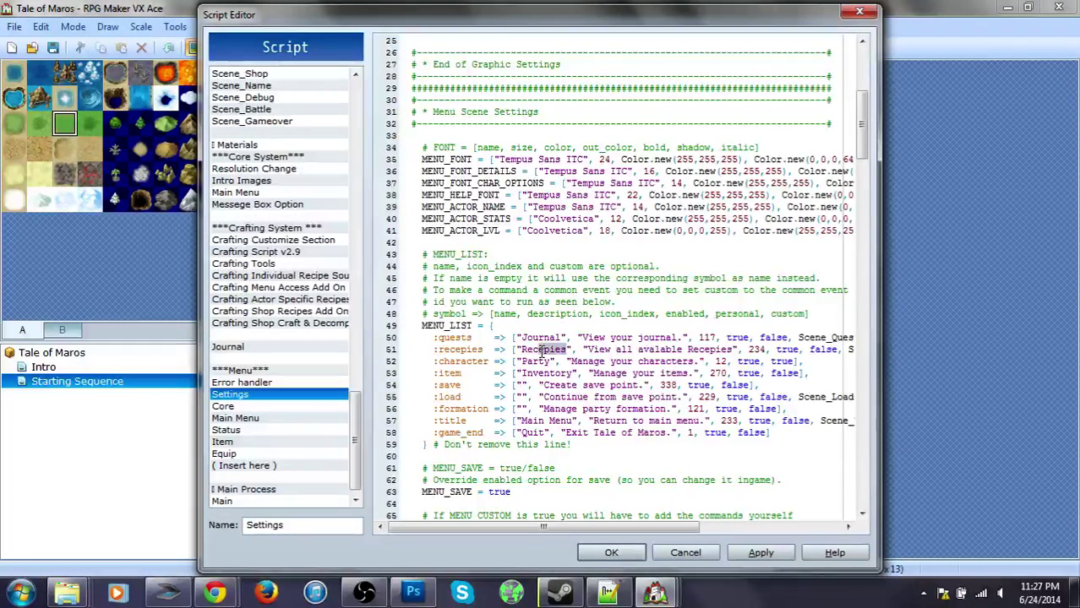
{"action": "type", "text": "ipes"}
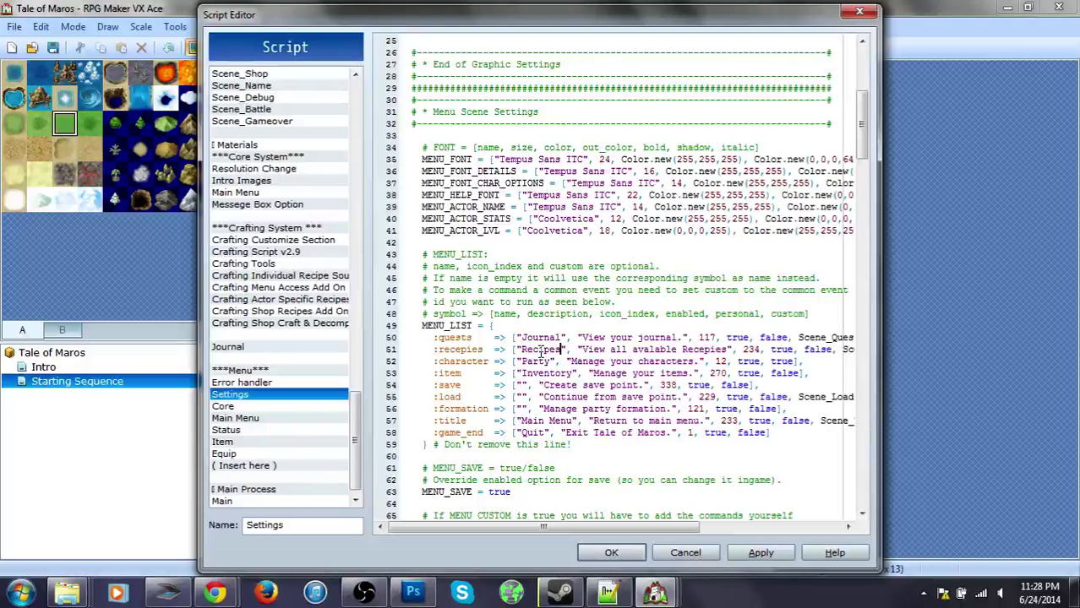
Step: Correct the misspelled word to "Recipes" in the second MENU_LIST entry's description and symbol
{"action": "double_click", "coordinate": [544, 350]}
{"action": "key", "text": "ctrl+c"}
{"action": "double_click", "coordinate": [701, 351]}
{"action": "key", "text": "ctrl+v"}
{"action": "double_click", "coordinate": [448, 349]}
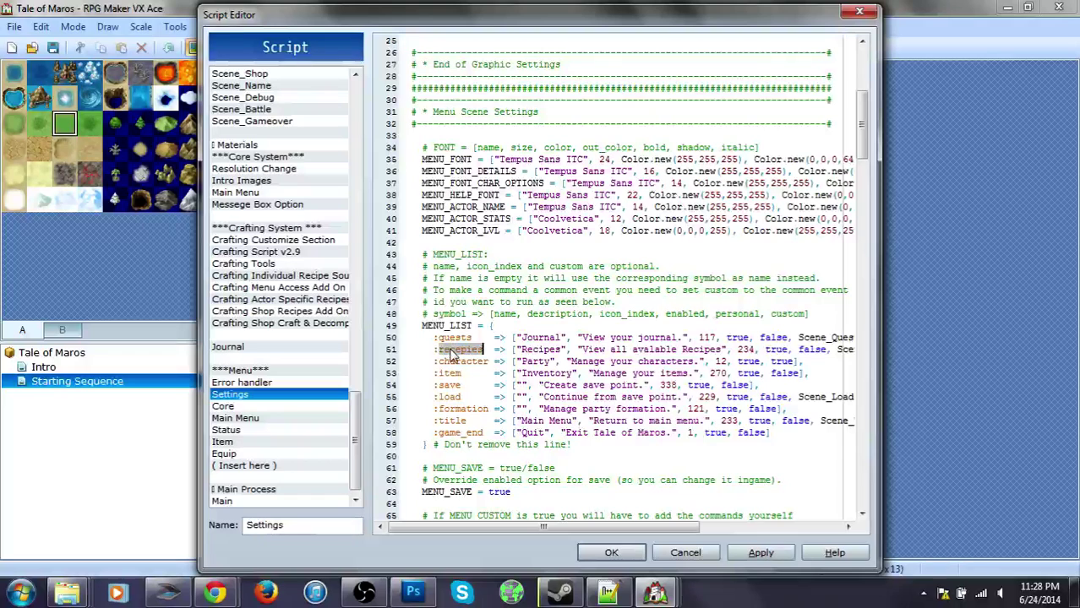
{"action": "key", "text": "ctrl+v"}
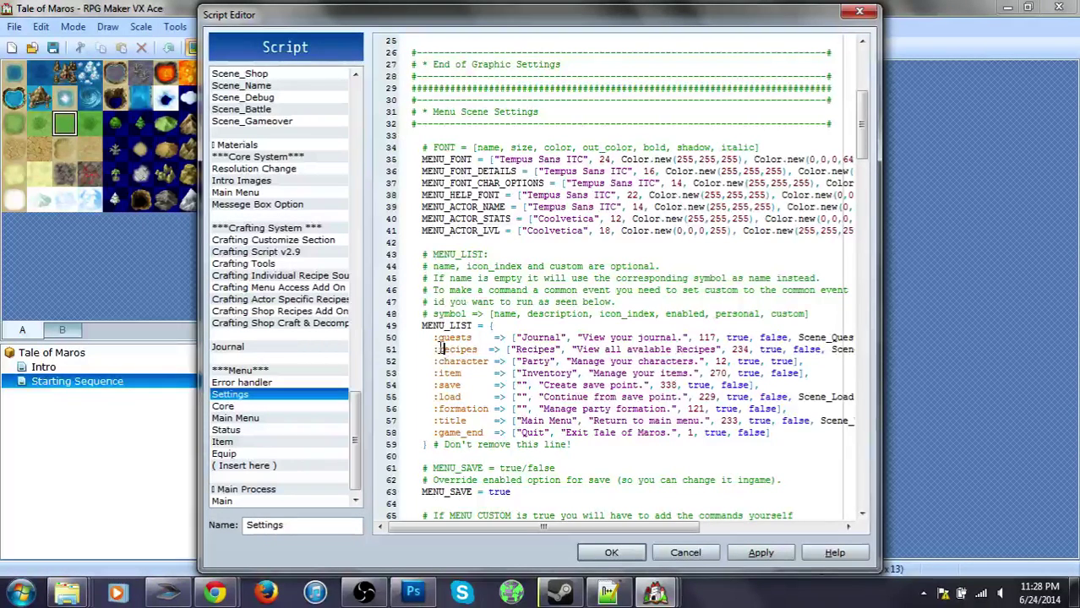
Step: Review the recipes entry's name, description, icon index and enabled and personal values in MENU_LIST
{"action": "left_click_drag", "start_coordinate": [648, 525], "coordinate": [720, 525]}
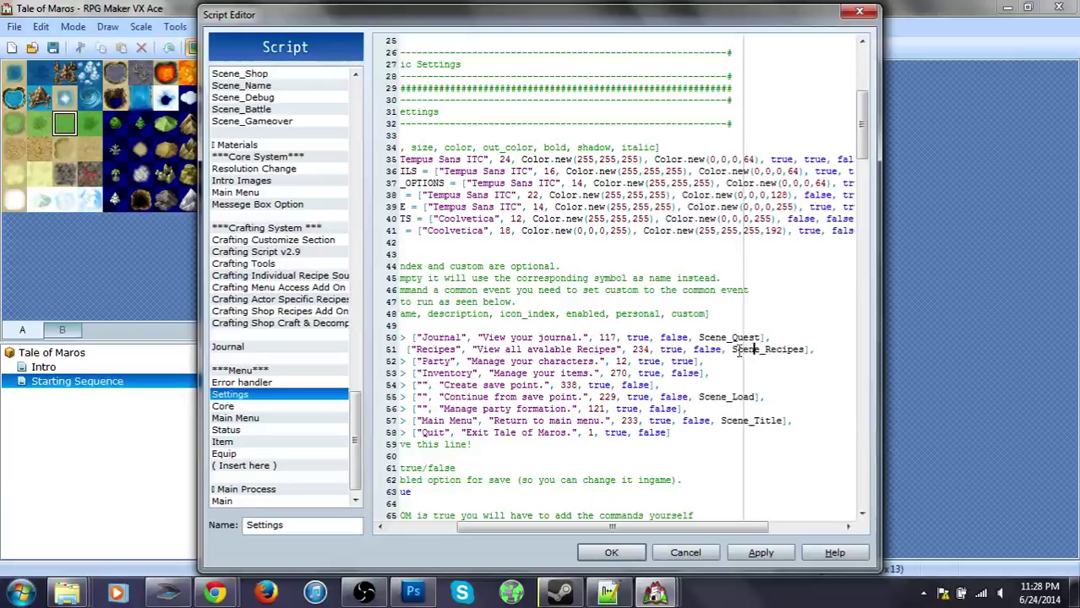
{"action": "left_click_drag", "start_coordinate": [625, 527], "coordinate": [590, 526]}
{"action": "double_click", "coordinate": [487, 350]}
{"action": "left_click_drag", "start_coordinate": [532, 349], "coordinate": [665, 350]}
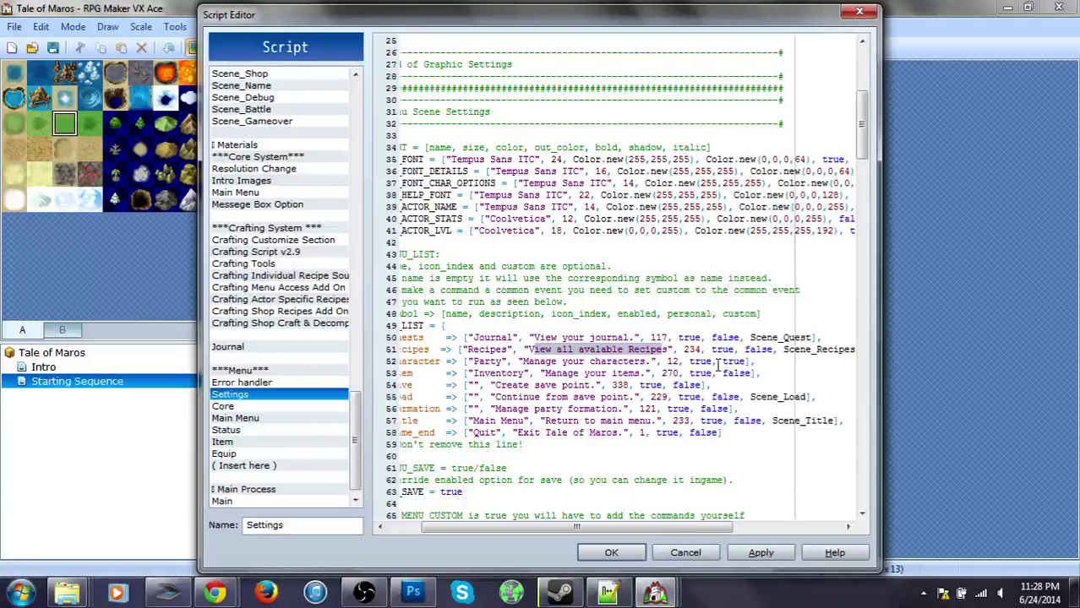
{"action": "double_click", "coordinate": [693, 349]}
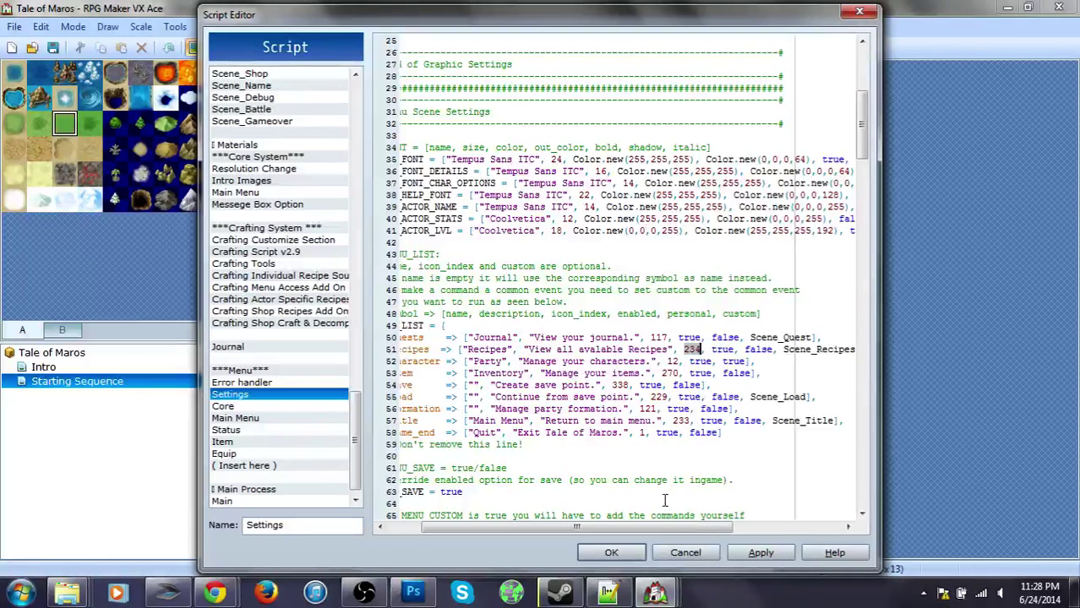
{"action": "left_click_drag", "start_coordinate": [659, 526], "coordinate": [693, 526]}
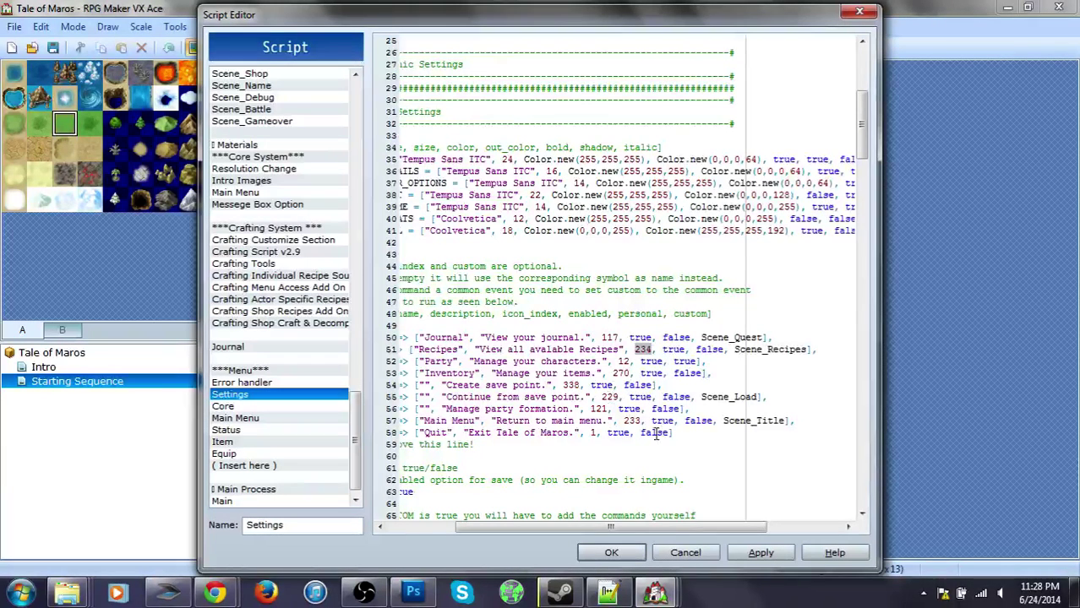
{"action": "double_click", "coordinate": [675, 350]}
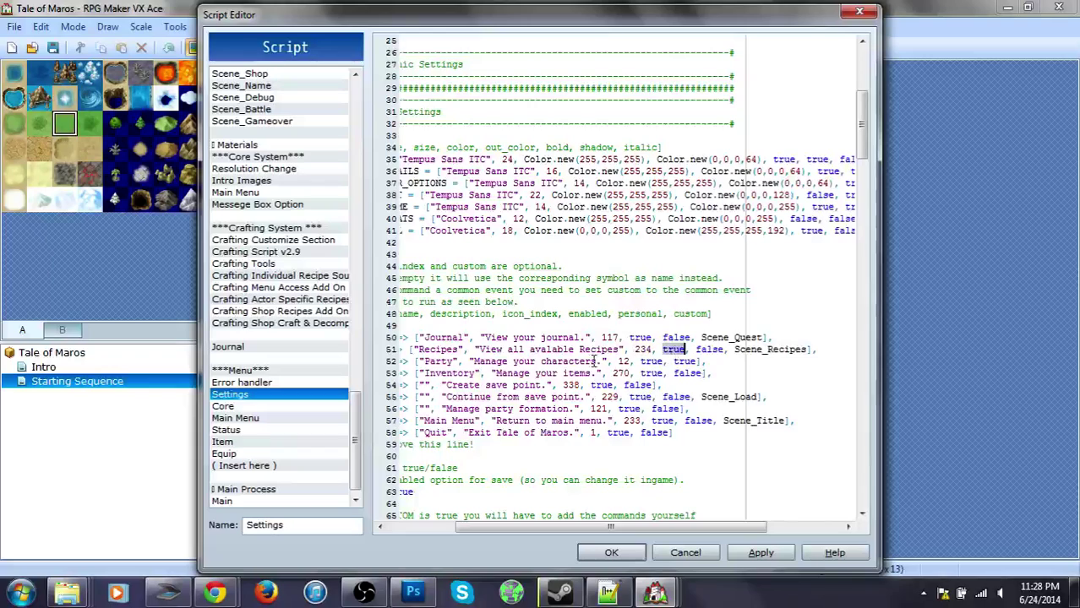
{"action": "double_click", "coordinate": [709, 350]}
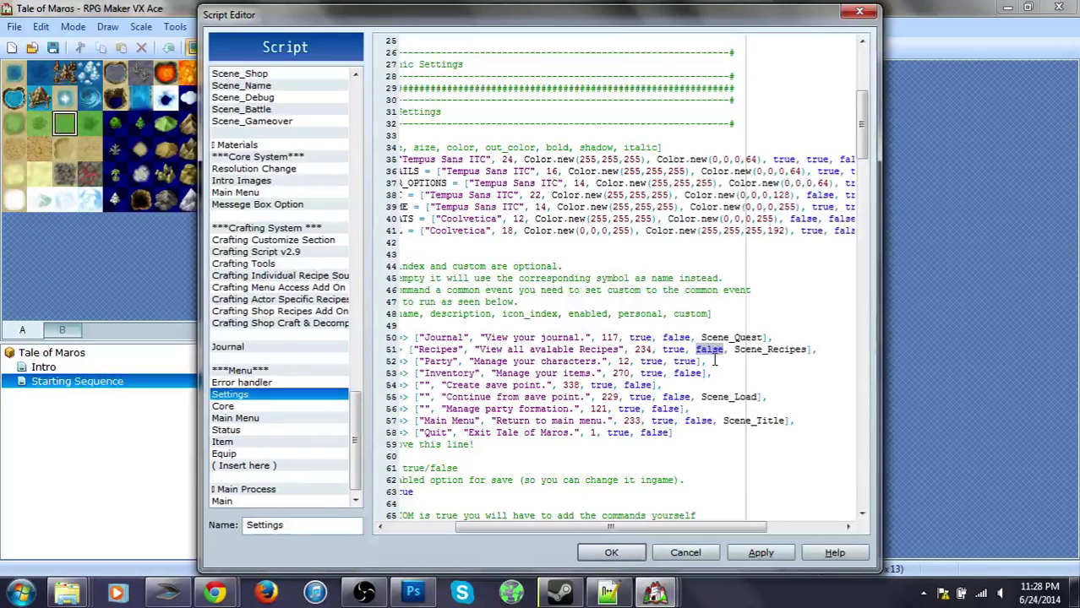
Step: Check the custom scene names at the end of the journal and recipes entries in MENU_LIST
{"action": "scroll", "coordinate": [701, 348], "scroll_direction": "left", "scroll_amount": 3}
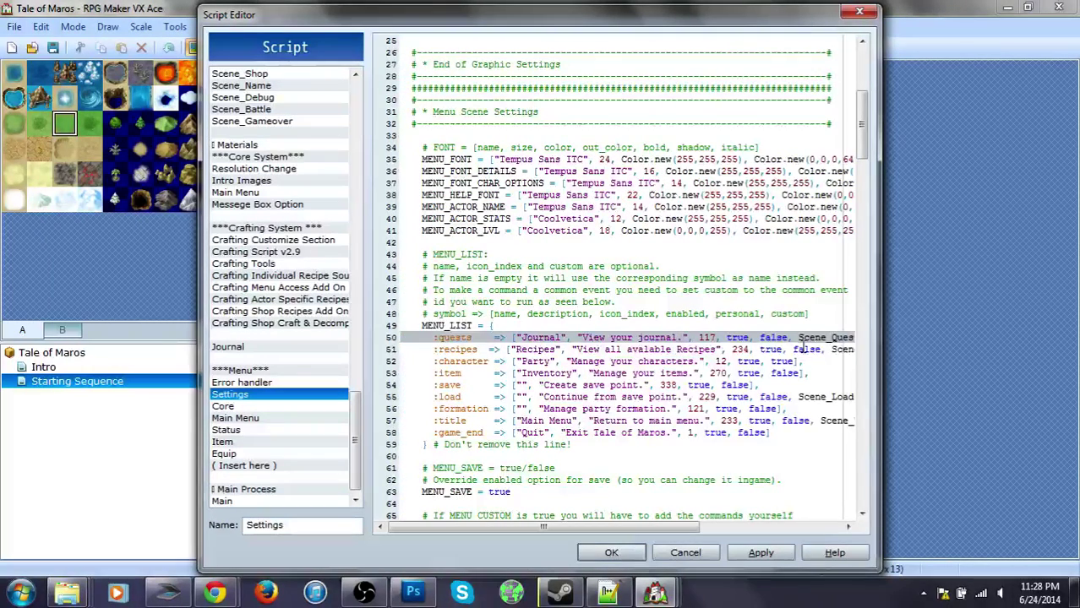
{"action": "left_click_drag", "start_coordinate": [672, 527], "coordinate": [768, 527]}
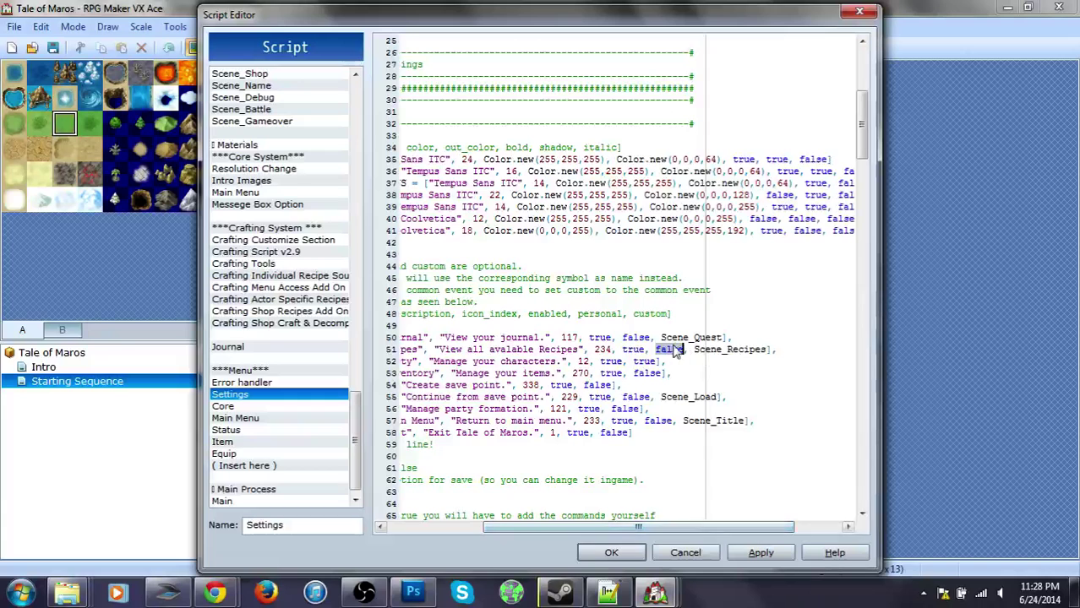
{"action": "left_click", "coordinate": [660, 337]}
{"action": "left_click_drag", "start_coordinate": [663, 337], "coordinate": [729, 338]}
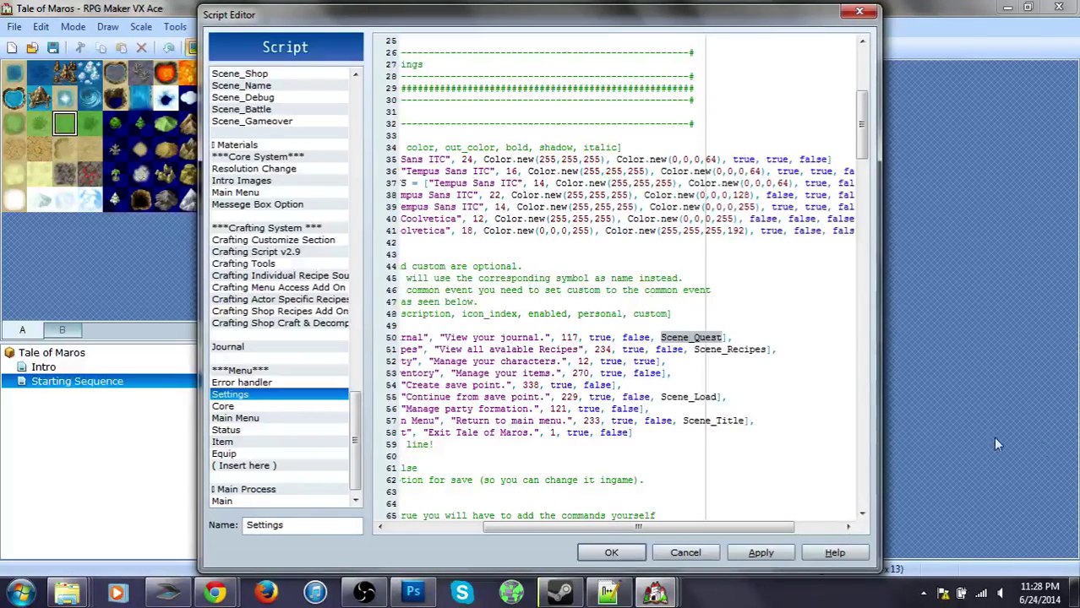
{"action": "left_click", "coordinate": [736, 361]}
{"action": "left_click_drag", "start_coordinate": [661, 337], "coordinate": [717, 337]}
{"action": "left_click", "coordinate": [715, 349]}
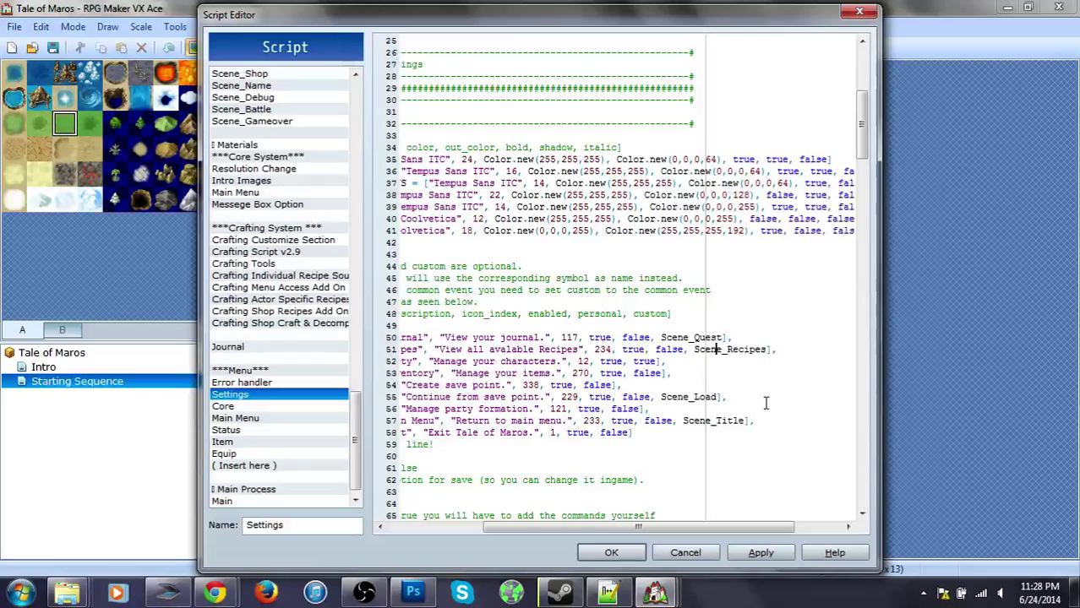
Step: Apply the Settings script changes, close the Script Editor and launch a playtest of the game
{"action": "left_click_drag", "start_coordinate": [700, 534], "coordinate": [595, 534]}
{"action": "left_click", "coordinate": [760, 553]}
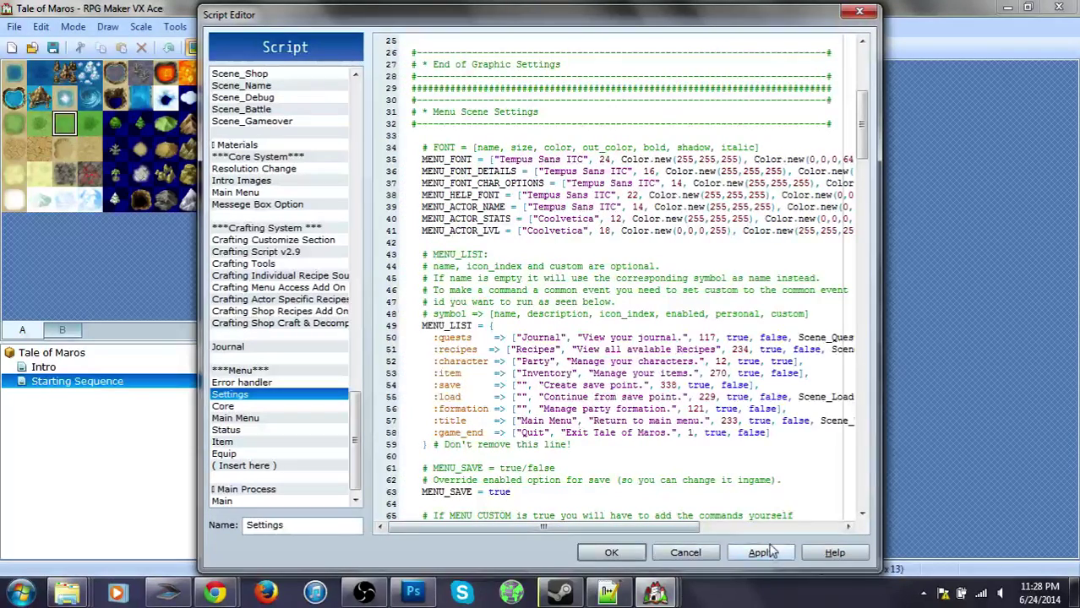
{"action": "left_click", "coordinate": [611, 554]}
{"action": "left_click", "coordinate": [591, 48]}
{"action": "left_click", "coordinate": [476, 332]}
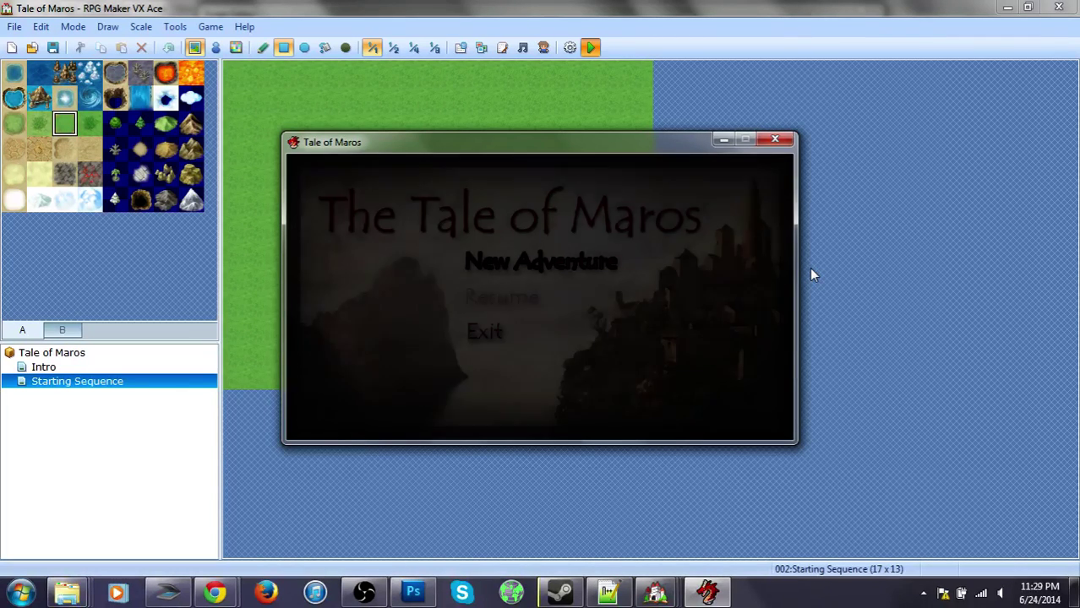
Step: Start a New Adventure and advance through the character creation introduction to the base portrait choice
{"action": "key", "text": "Return"}
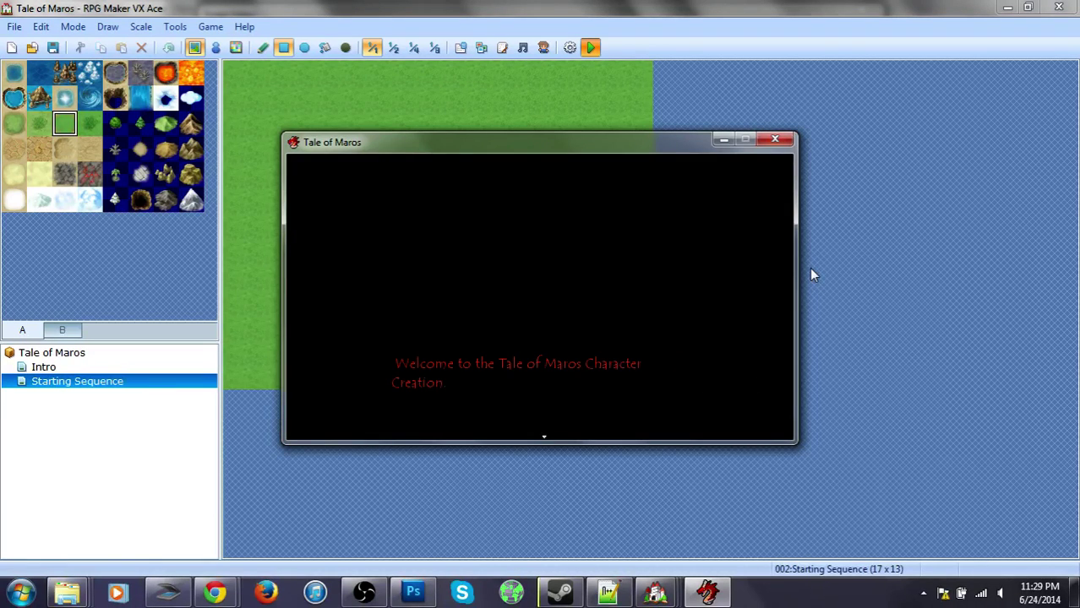
{"action": "key", "text": "Return"}
{"action": "key", "text": "Return"}
{"action": "key", "text": "Return"}
{"action": "key", "text": "Return"}
{"action": "key", "text": "Return"}
{"action": "key", "text": "Left"}
{"action": "key", "text": "Up"}
{"action": "key", "text": "Return"}
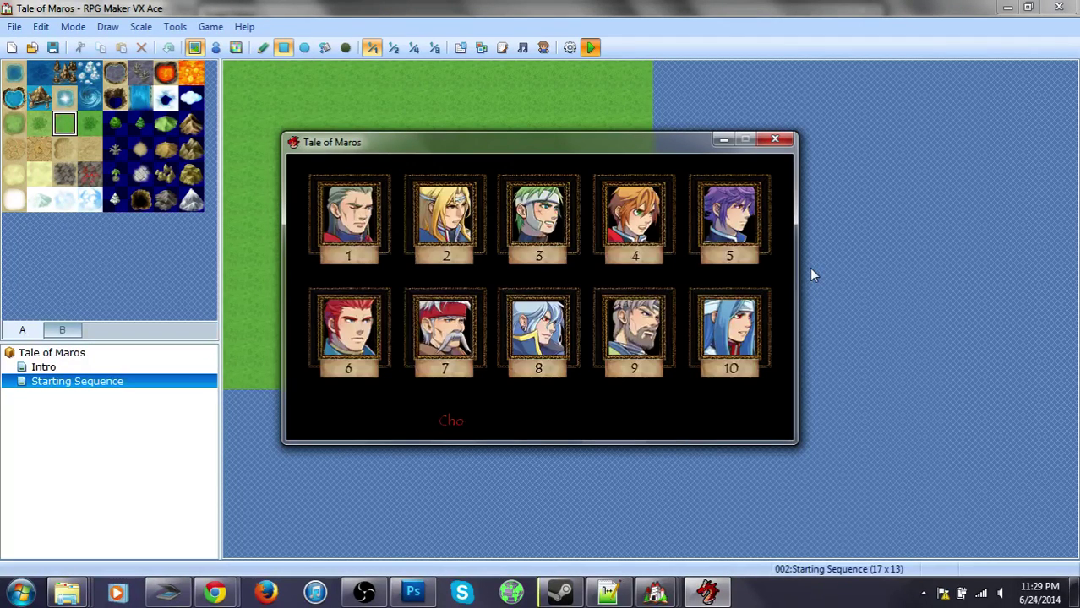
Step: Choose base ID 4 and photo ID 6 for the character and enter the starting map
{"action": "key", "text": "Right"}
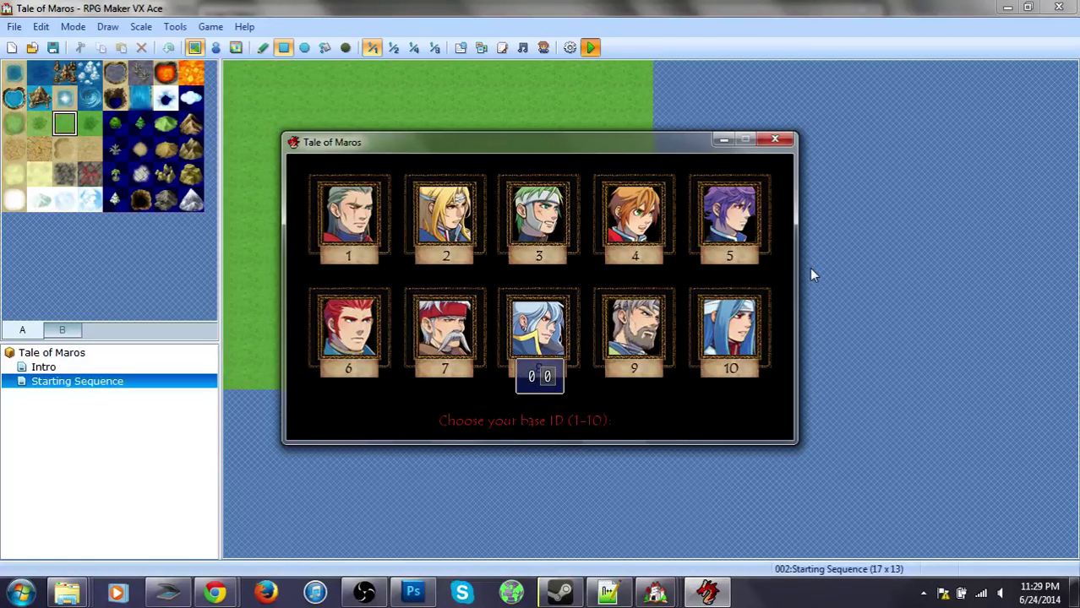
{"action": "key", "text": "Up"}
{"action": "key", "text": "Return"}
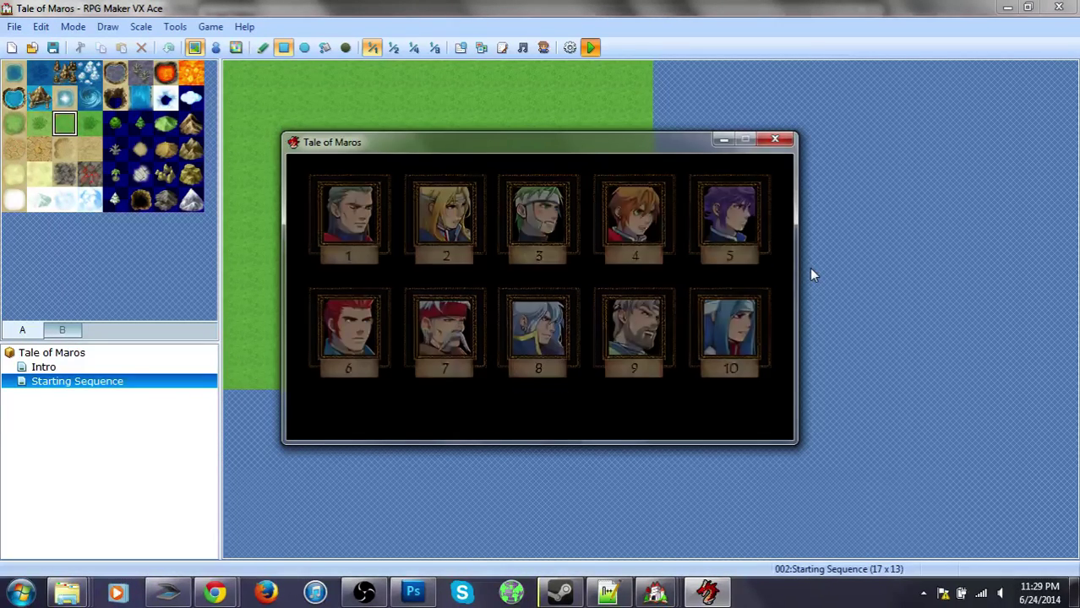
{"action": "key", "text": "Down"}
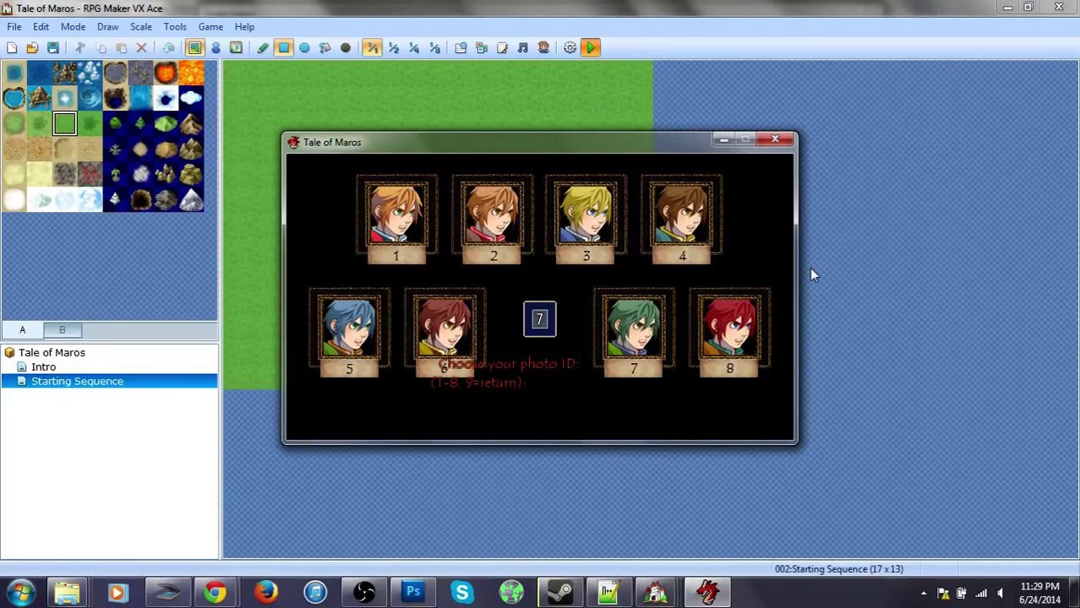
{"action": "key", "text": "Down"}
{"action": "key", "text": "Return"}
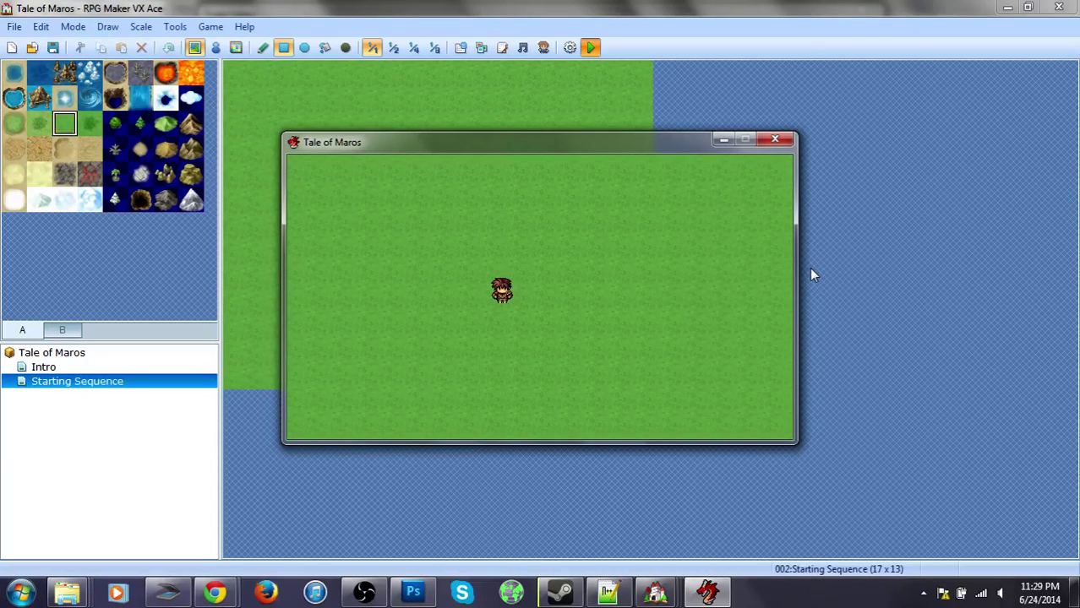
Step: Open Recipes from the in-game main menu and look through the Cook, Smith and Alchemy categories
{"action": "key", "text": "Escape"}
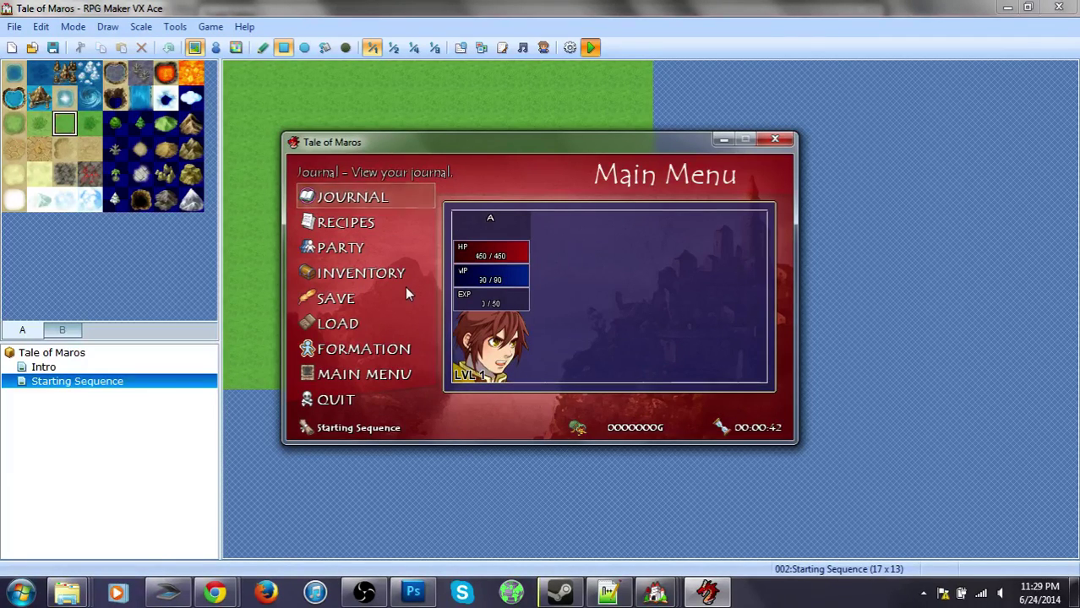
{"action": "key", "text": "Down"}
{"action": "key", "text": "Return"}
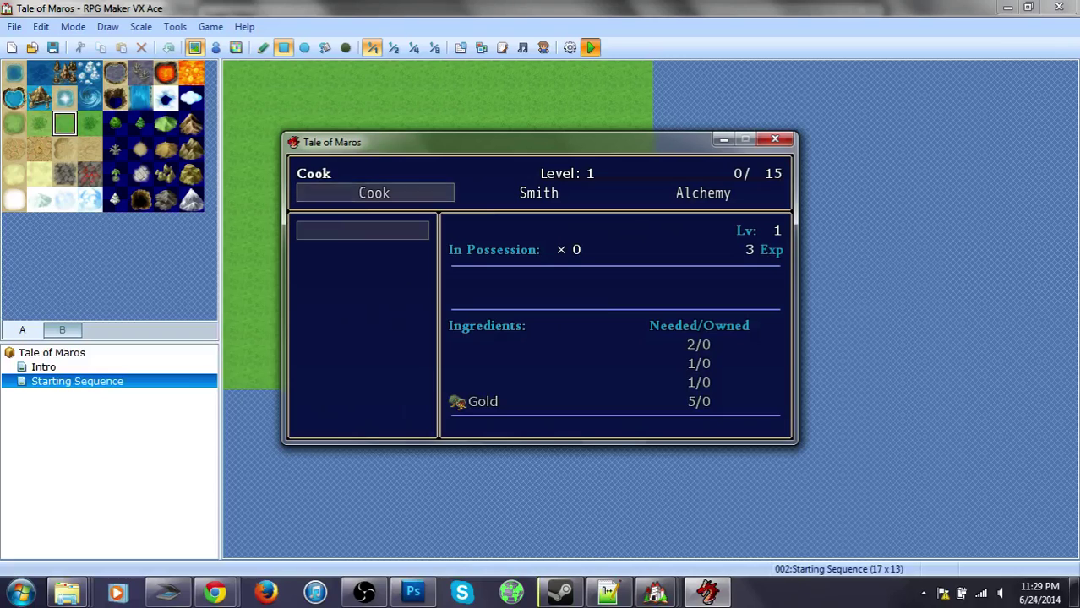
{"action": "key", "text": "Right"}
{"action": "key", "text": "Right"}
{"action": "key", "text": "Left"}
{"action": "key", "text": "Left"}
{"action": "key", "text": "Left"}
{"action": "key", "text": "Right"}
{"action": "key", "text": "Left"}
{"action": "key", "text": "Left"}
{"action": "key", "text": "Left"}
{"action": "key", "text": "Left"}
{"action": "key", "text": "Right"}
{"action": "key", "text": "Right"}
{"action": "key", "text": "Left"}
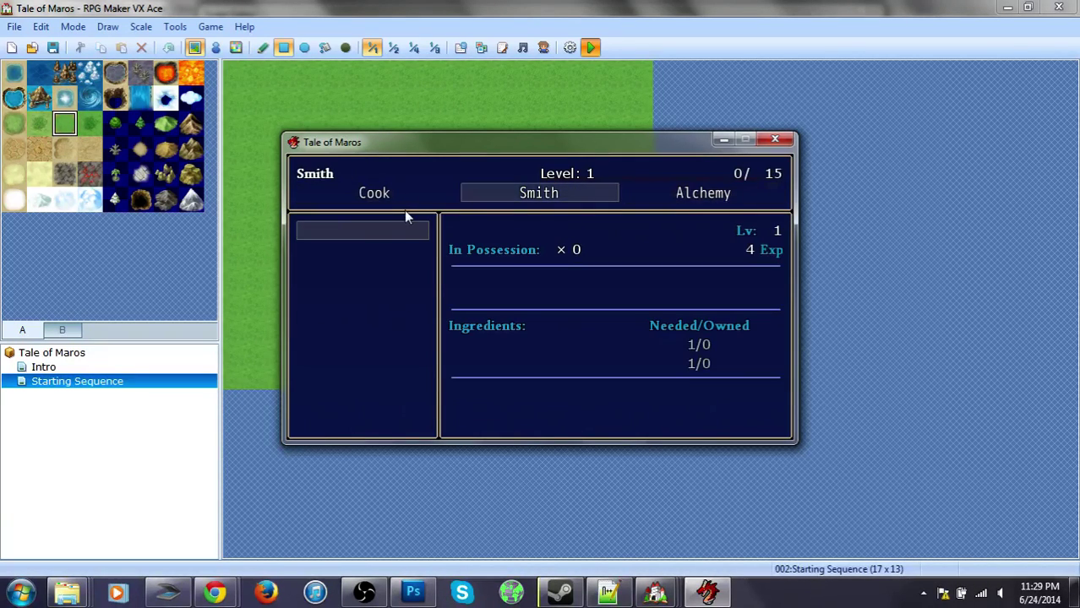
{"action": "key", "text": "Escape"}
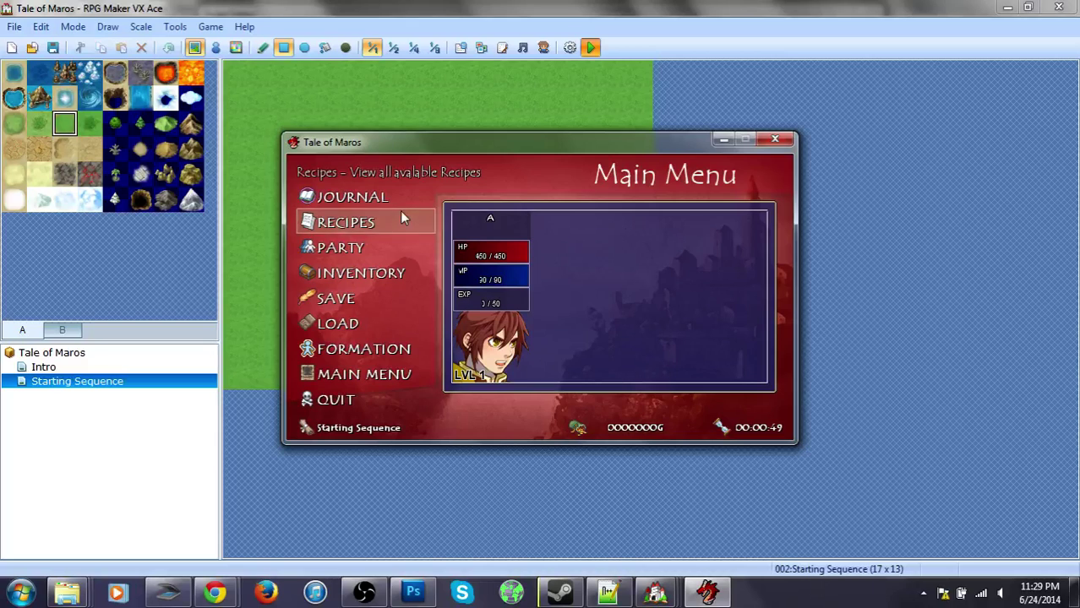
Step: Open the Journal from the in-game main menu and browse its quest categories
{"action": "key", "text": "Up"}
{"action": "key", "text": "Return"}
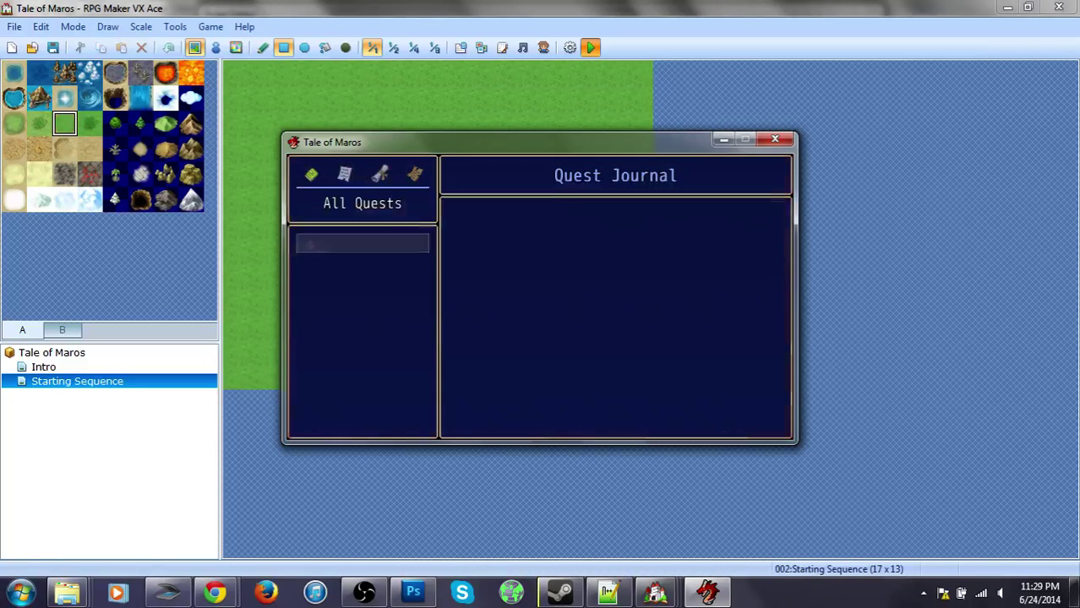
{"action": "key", "text": "Right"}
{"action": "key", "text": "Right"}
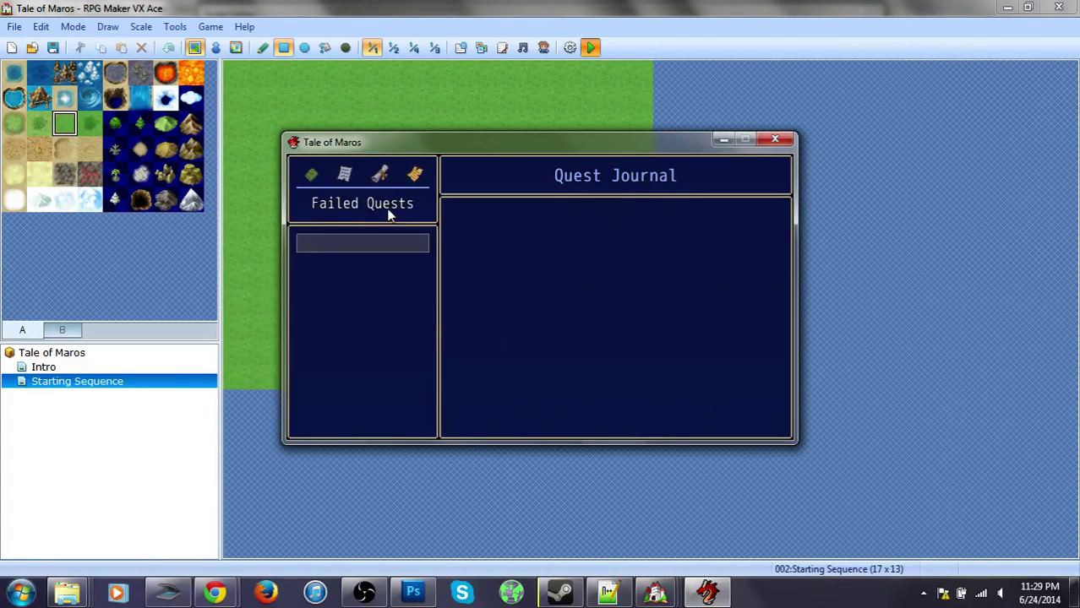
{"action": "key", "text": "Left"}
{"action": "key", "text": "Left"}
{"action": "key", "text": "Right"}
{"action": "key", "text": "Right"}
{"action": "key", "text": "Left"}
{"action": "key", "text": "Left"}
{"action": "key", "text": "Escape"}
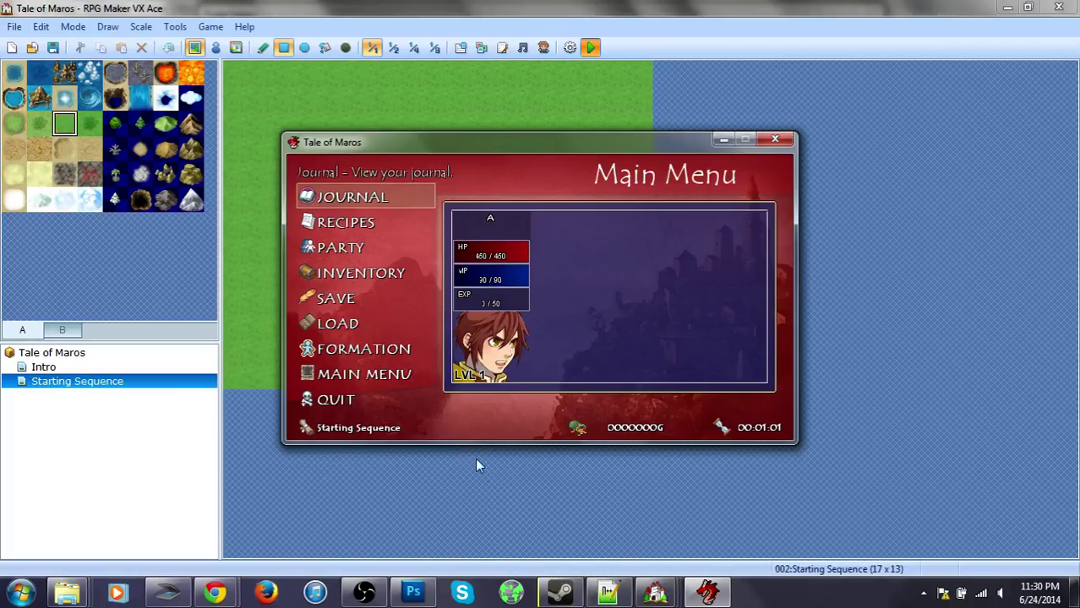
Step: Switch to Photoshop and open Game Menu.psd from the RPG Project Art folder
{"action": "mouse_move", "coordinate": [413, 589]}
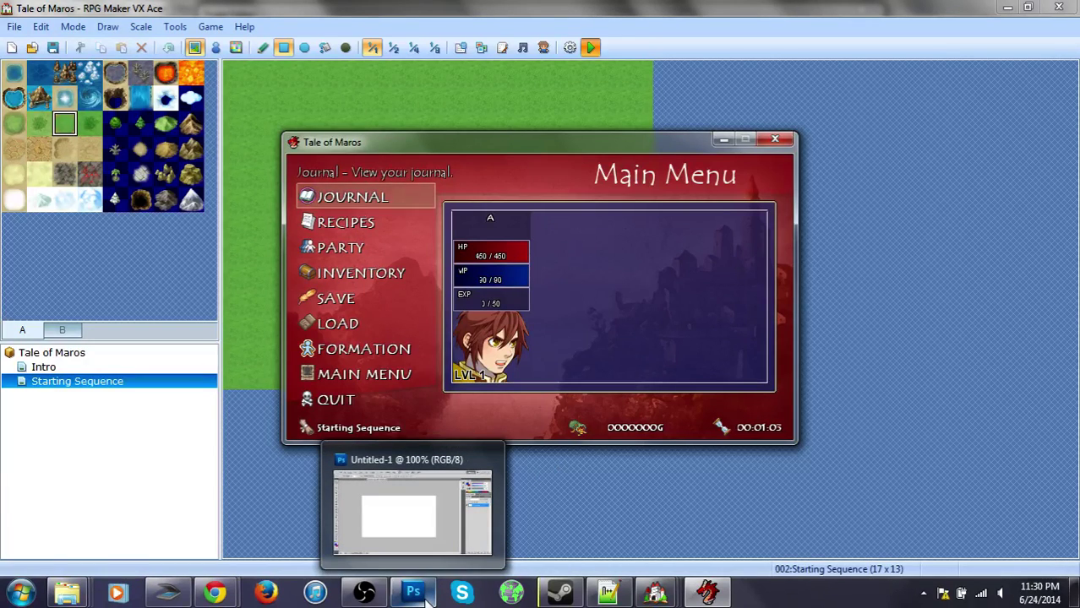
{"action": "left_click", "coordinate": [406, 512]}
{"action": "left_click", "coordinate": [49, 13]}
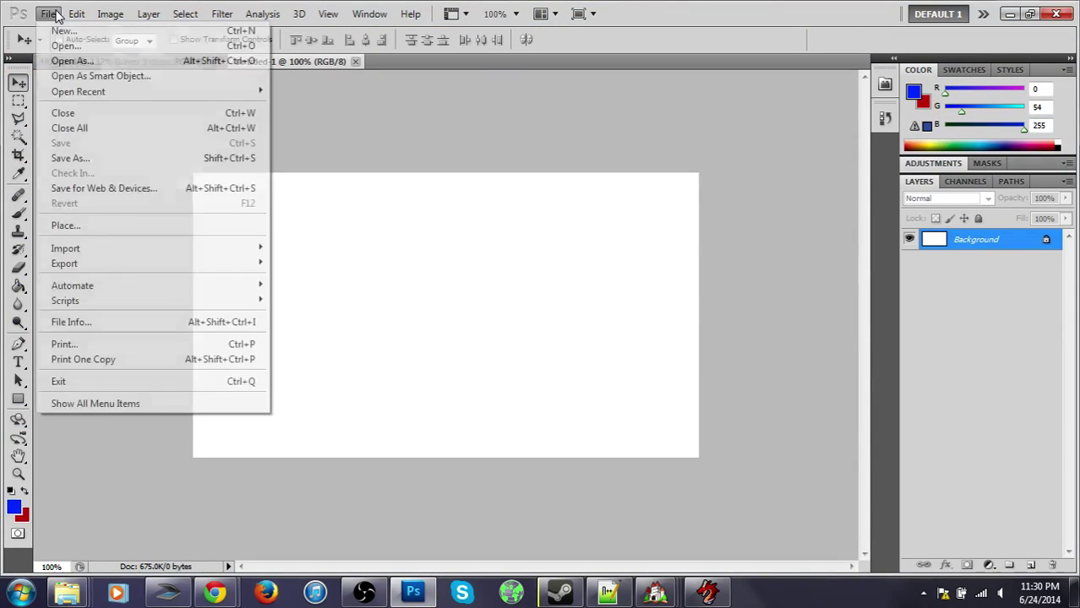
{"action": "left_click", "coordinate": [78, 48]}
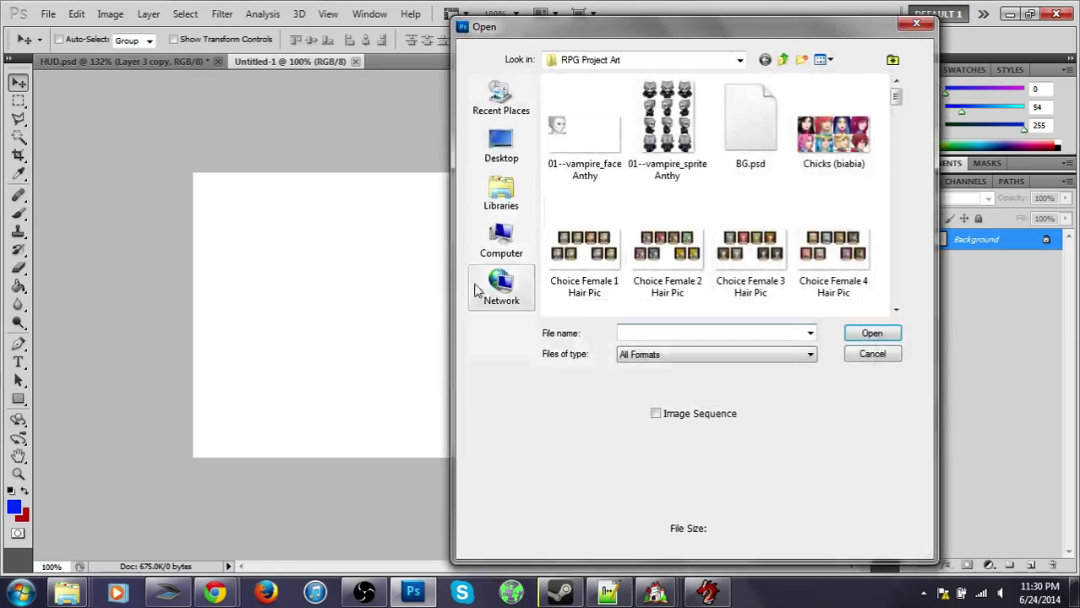
{"action": "left_click_drag", "start_coordinate": [896, 97], "coordinate": [897, 225]}
{"action": "left_click", "coordinate": [584, 131]}
{"action": "left_click", "coordinate": [750, 131]}
{"action": "left_click", "coordinate": [757, 228]}
{"action": "left_click", "coordinate": [666, 228]}
{"action": "left_click", "coordinate": [581, 231]}
{"action": "left_click", "coordinate": [748, 131]}
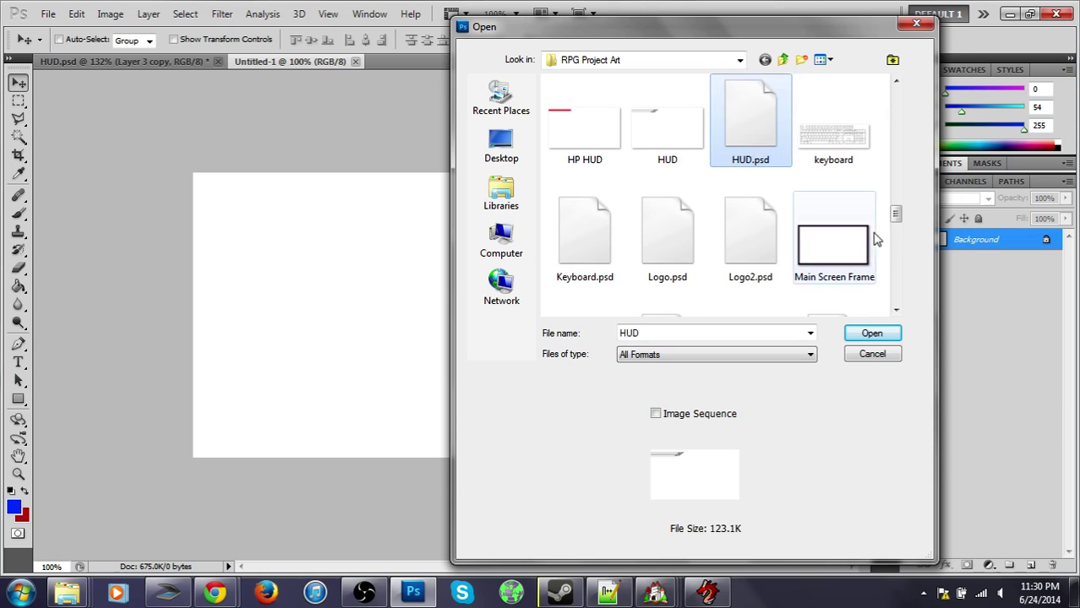
{"action": "left_click_drag", "start_coordinate": [894, 212], "coordinate": [894, 205]}
{"action": "left_click", "coordinate": [871, 237]}
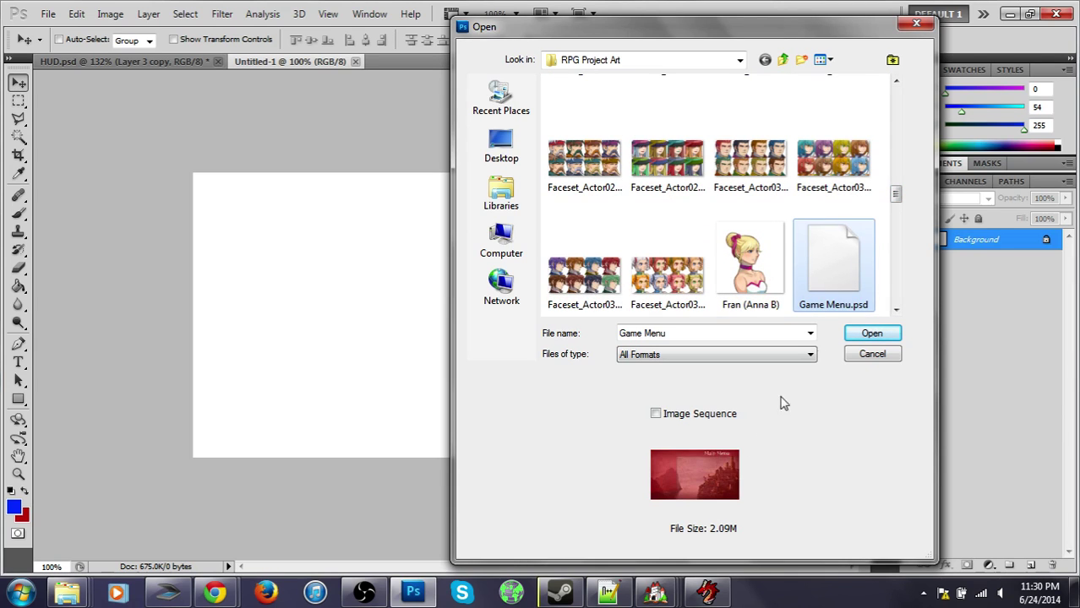
{"action": "left_click", "coordinate": [871, 335]}
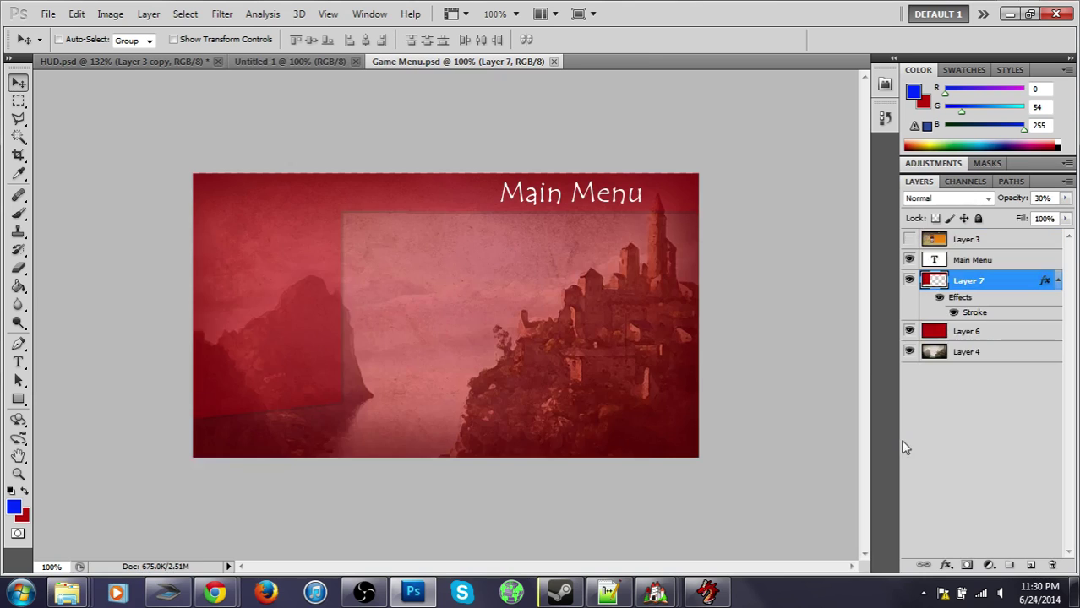
Step: Show Layer 3 as a reference and stretch Layer 7 downward to 122.57% height, comparing it with the in-game menu
{"action": "left_click", "coordinate": [908, 241]}
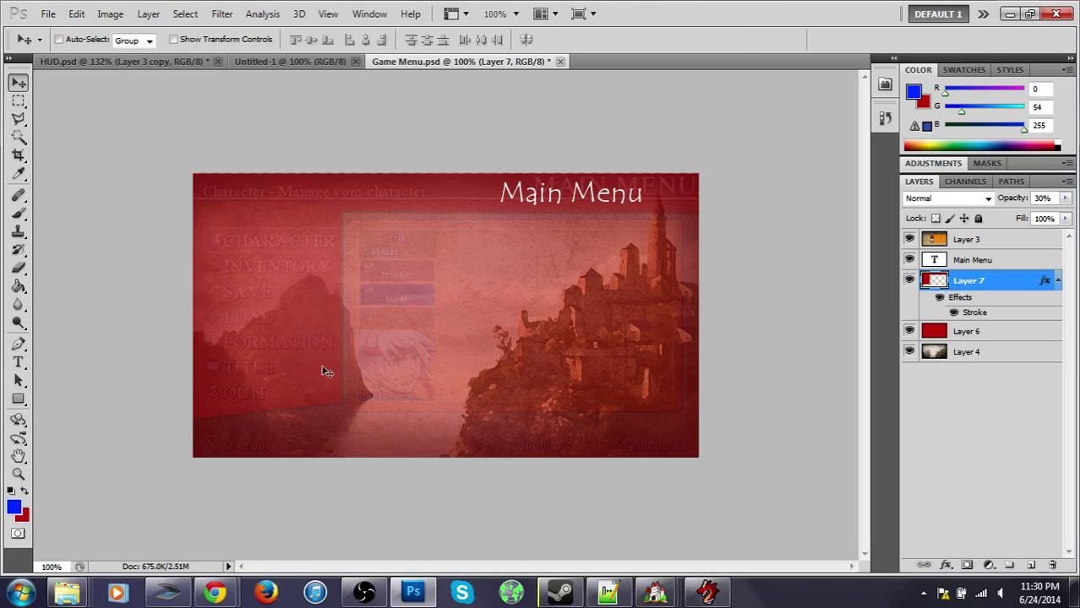
{"action": "key", "text": "ctrl+t"}
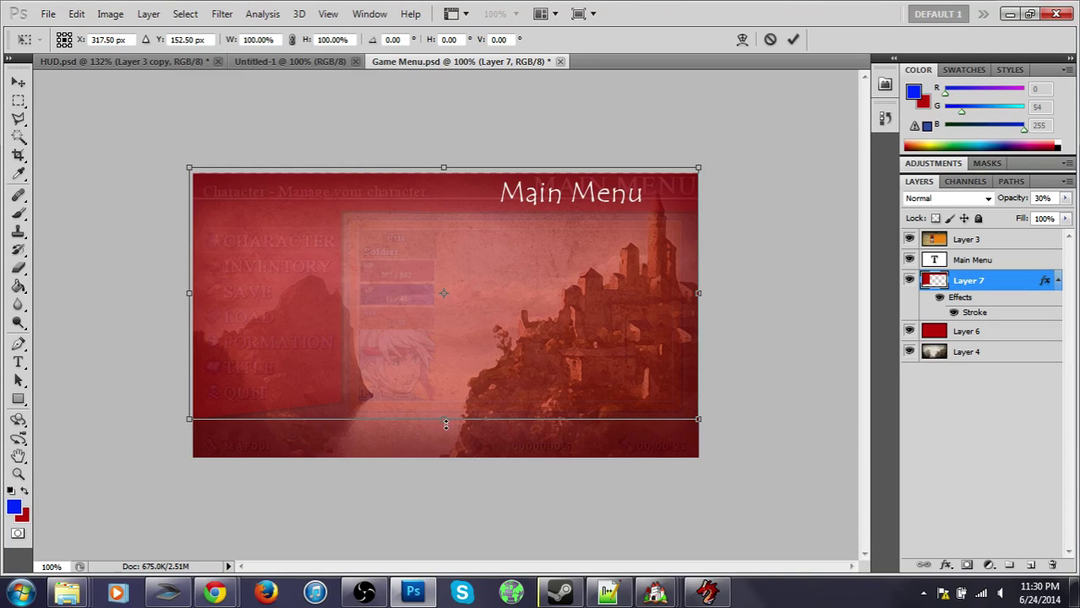
{"action": "left_click_drag", "start_coordinate": [444, 420], "coordinate": [429, 487]}
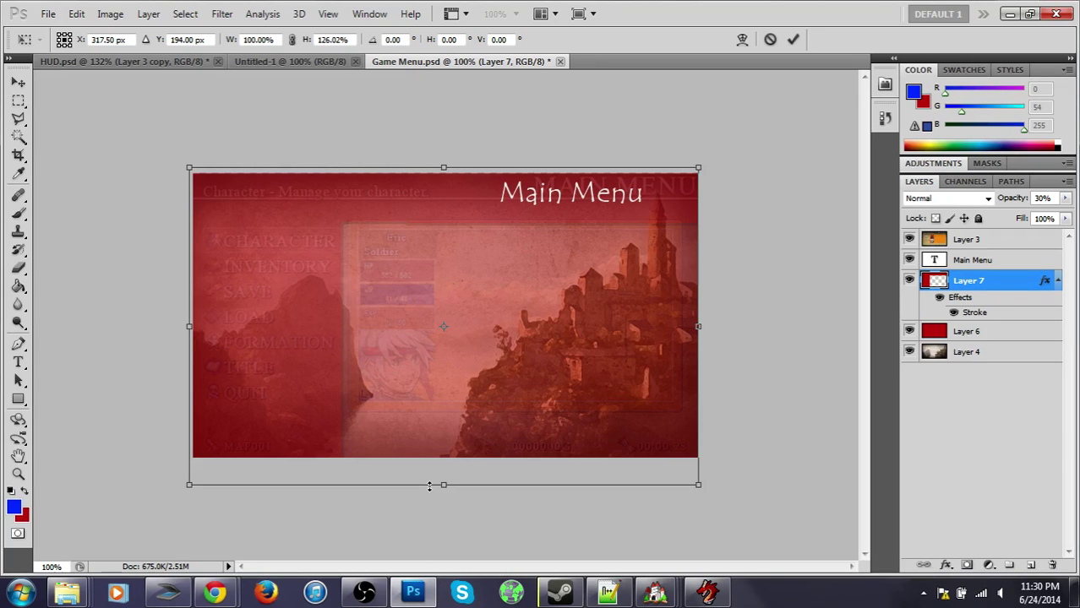
{"action": "left_click_drag", "start_coordinate": [430, 487], "coordinate": [432, 443]}
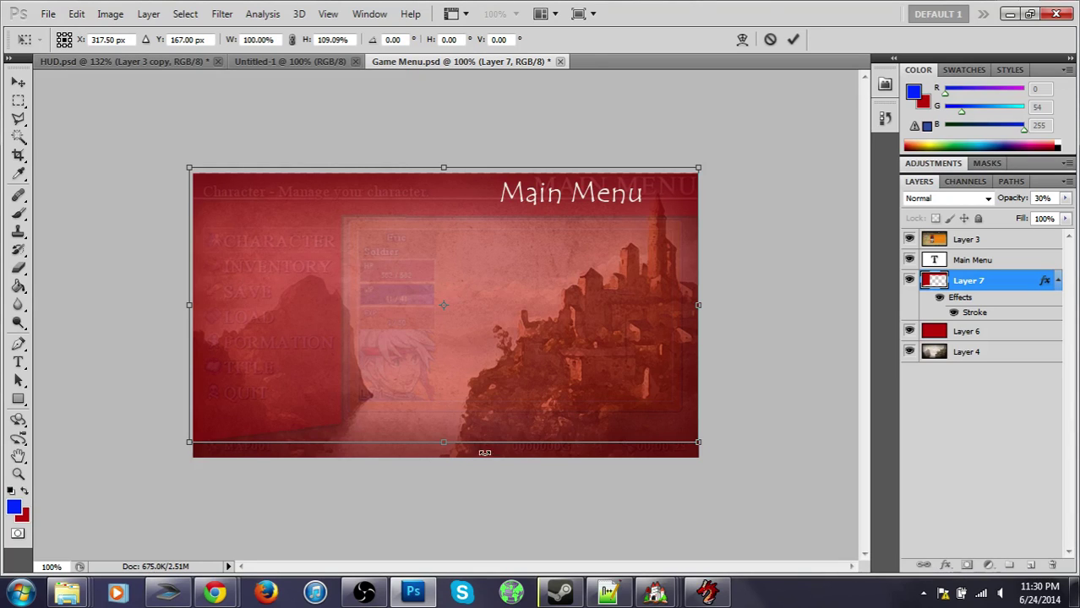
{"action": "left_click_drag", "start_coordinate": [443, 444], "coordinate": [425, 479]}
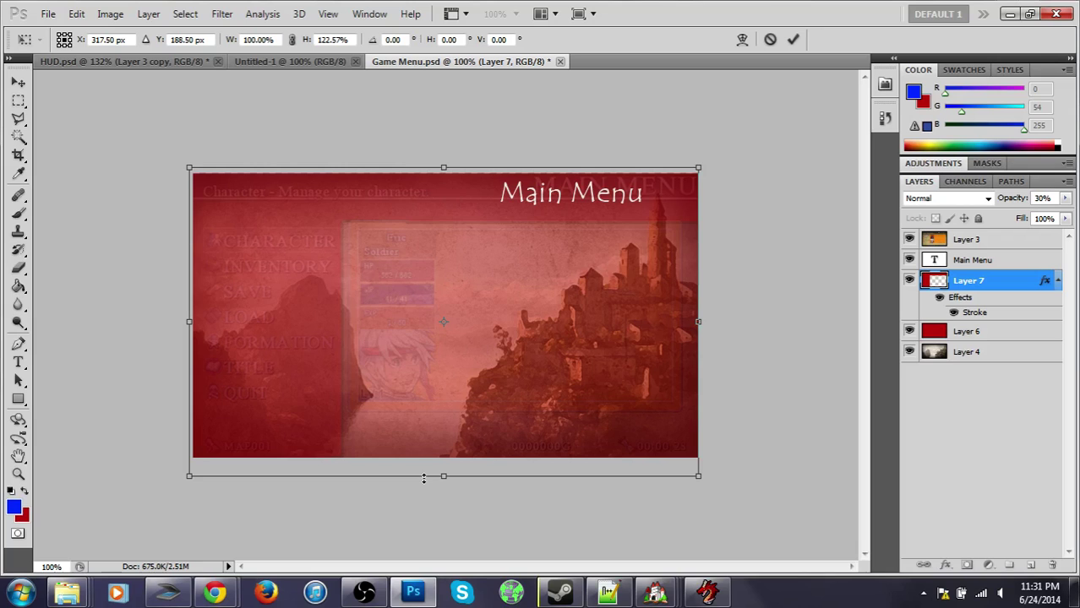
{"action": "left_click", "coordinate": [706, 592]}
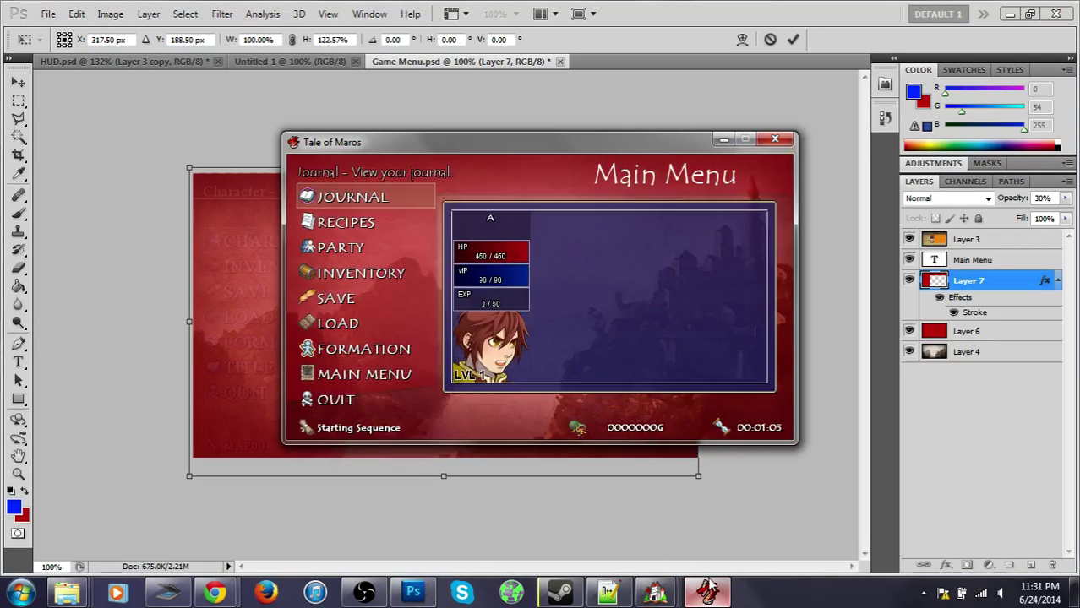
{"action": "left_click", "coordinate": [121, 419]}
{"action": "key", "text": "Return"}
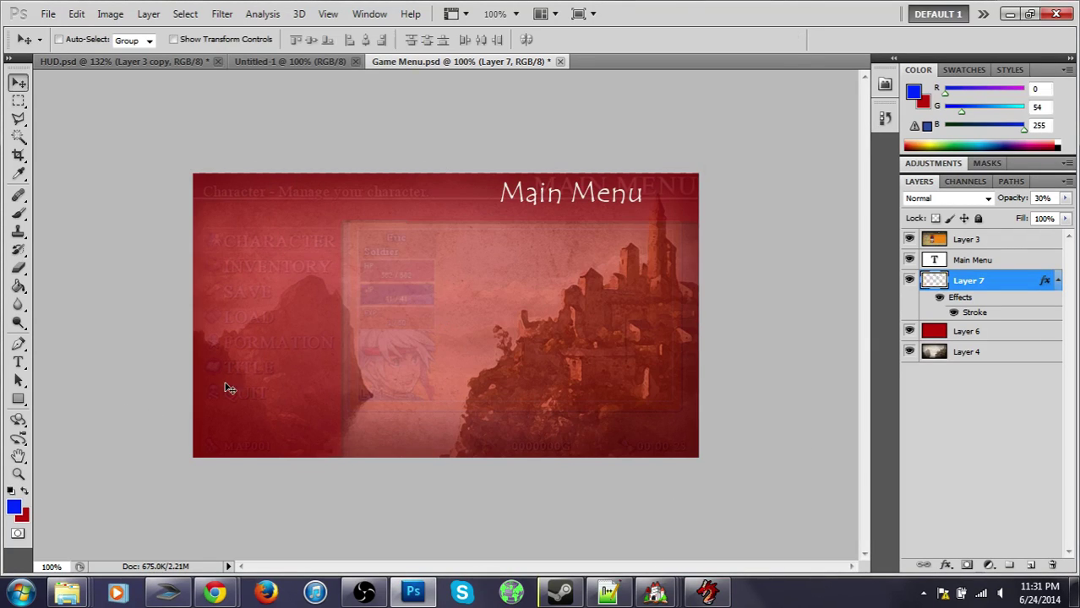
Step: Close the running playtest and look through the menu's Settings script to its end in the RPG Maker VX Ace script editor
{"action": "left_click", "coordinate": [703, 592]}
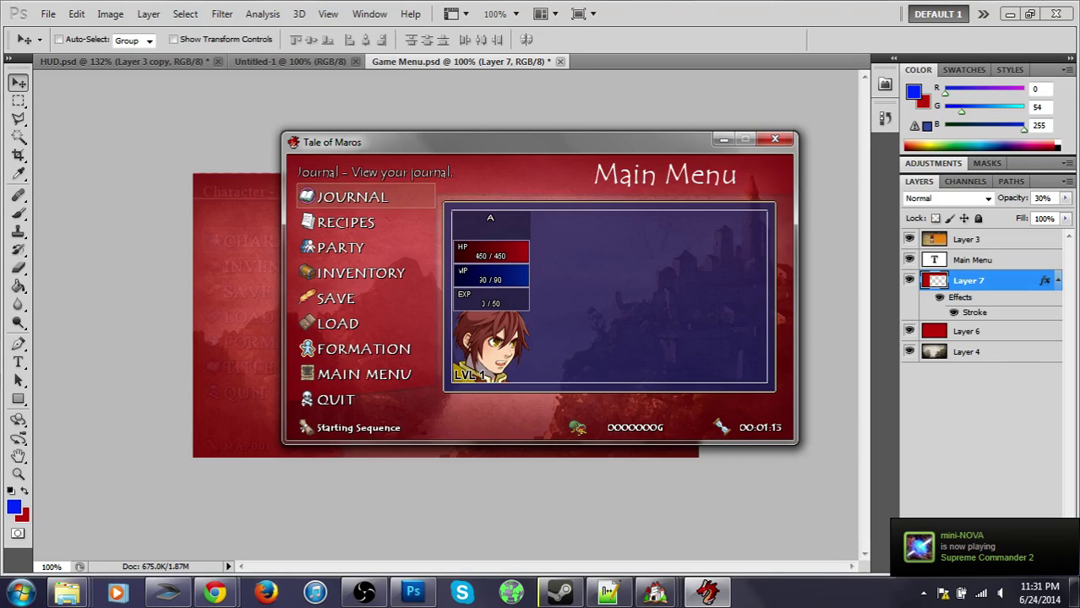
{"action": "left_click", "coordinate": [768, 141]}
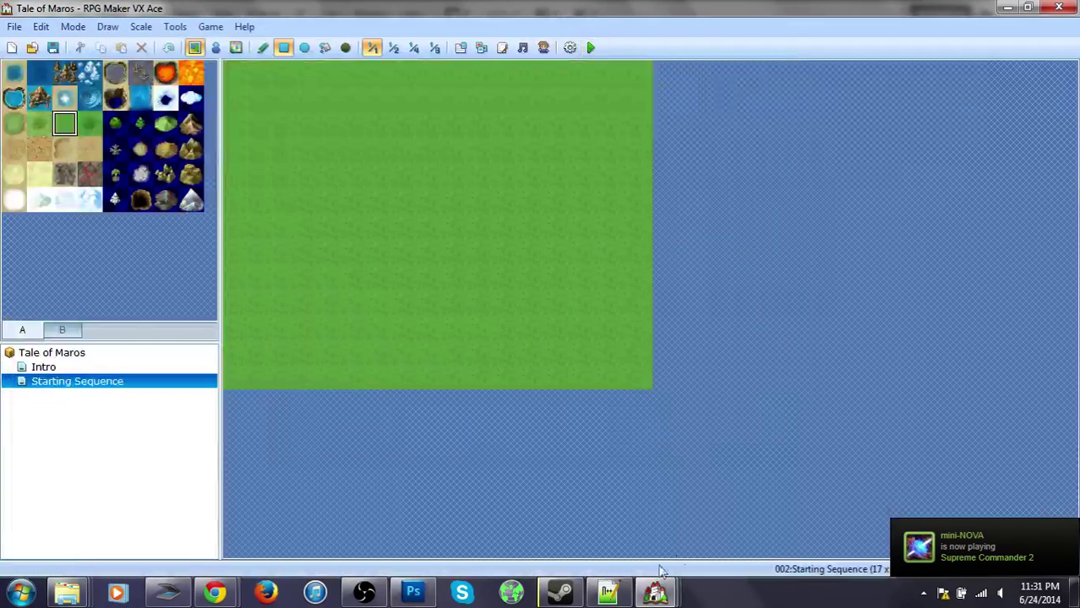
{"action": "left_click", "coordinate": [502, 48]}
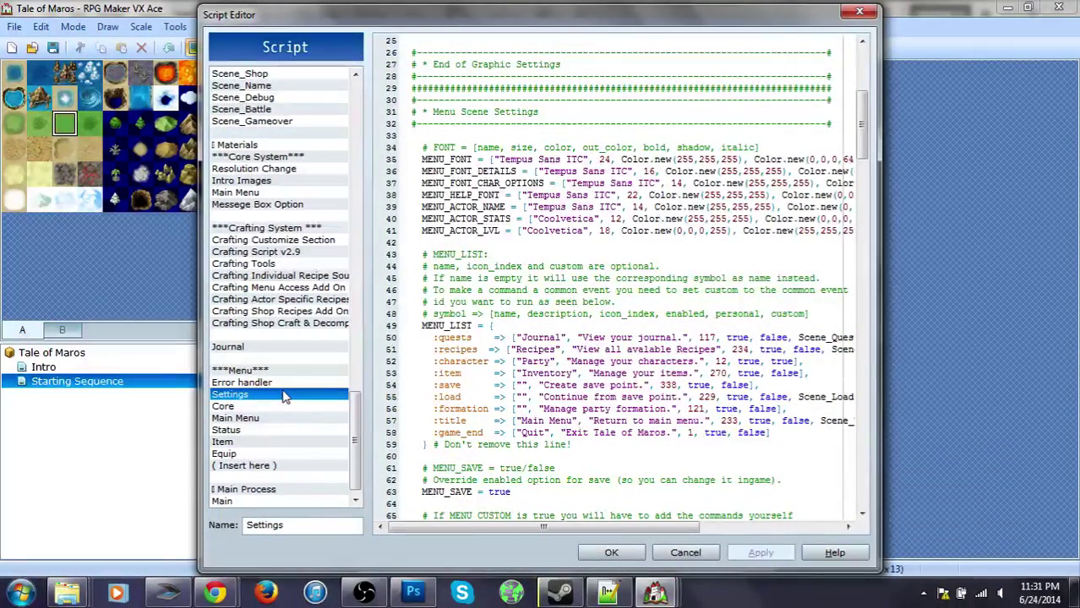
{"action": "scroll", "coordinate": [356, 414], "scroll_direction": "down", "scroll_amount": 1}
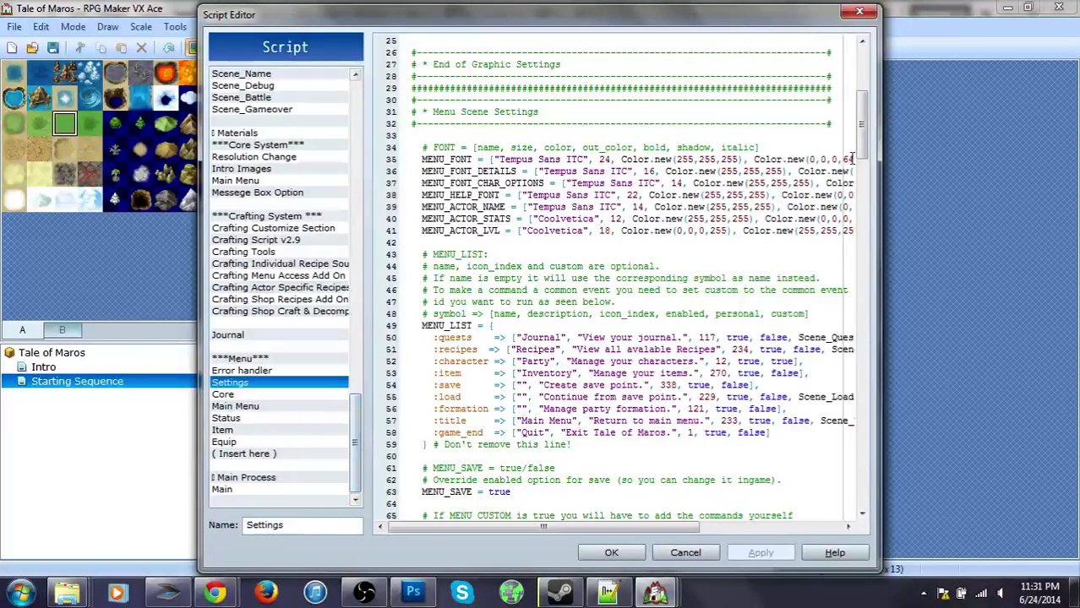
{"action": "left_click_drag", "start_coordinate": [861, 140], "coordinate": [862, 464]}
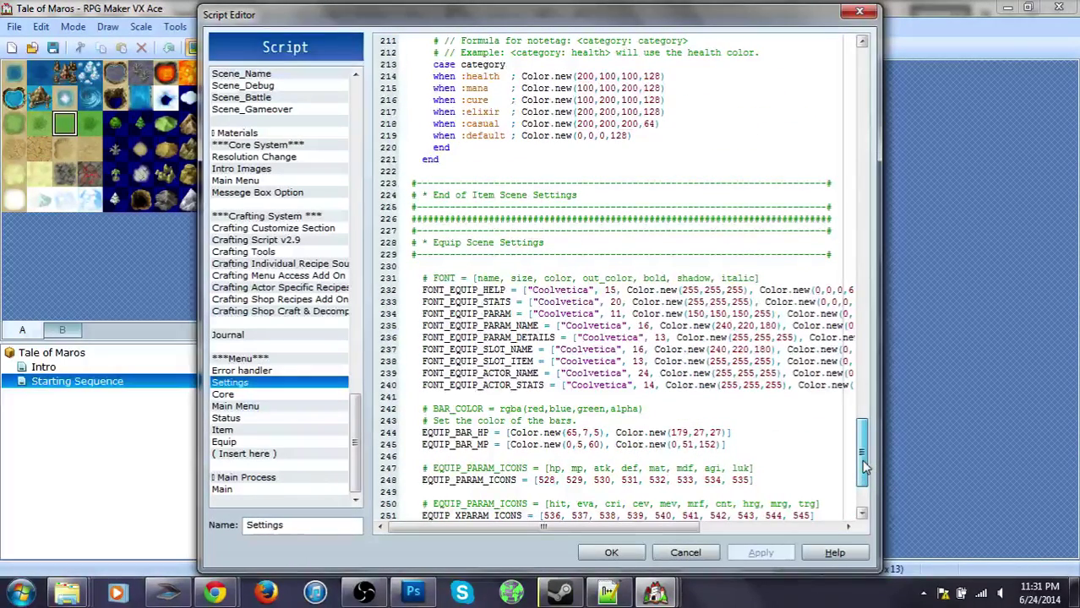
{"action": "left_click_drag", "start_coordinate": [862, 463], "coordinate": [860, 495]}
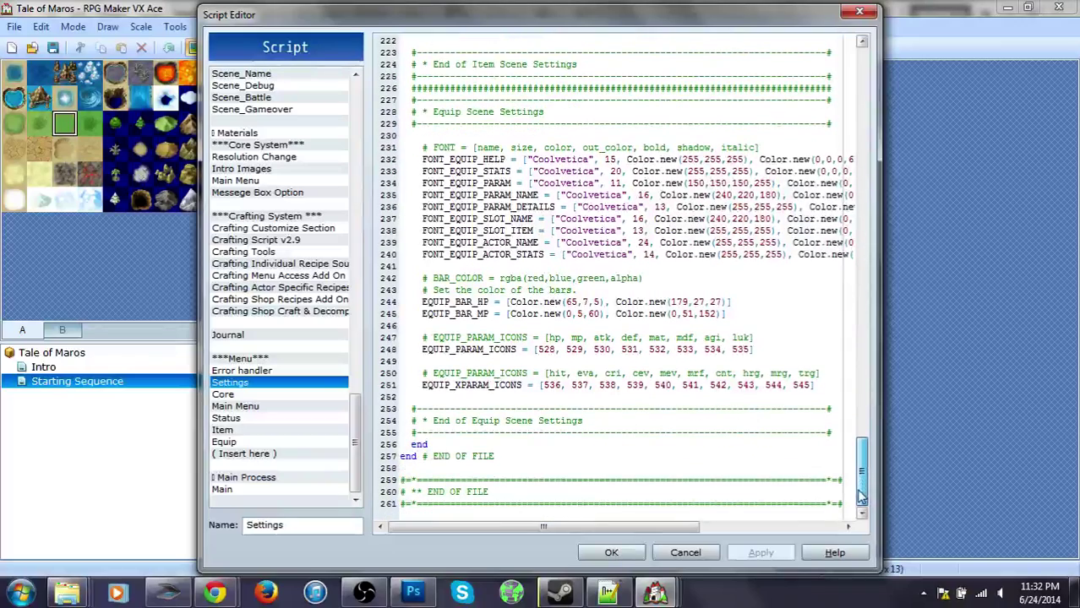
Step: Search the menu section's Main Menu script for "map" to locate the code that draws the map name
{"action": "left_click", "coordinate": [262, 409]}
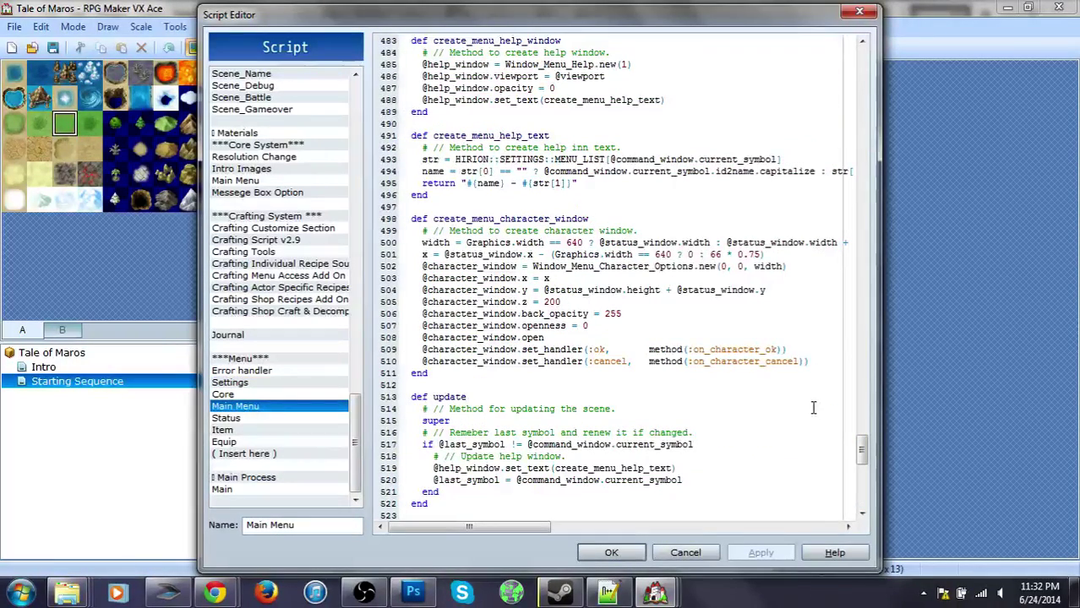
{"action": "left_click_drag", "start_coordinate": [862, 455], "coordinate": [860, 470]}
{"action": "key", "text": "ctrl+f"}
{"action": "type", "text": "map"}
{"action": "key", "text": "Return"}
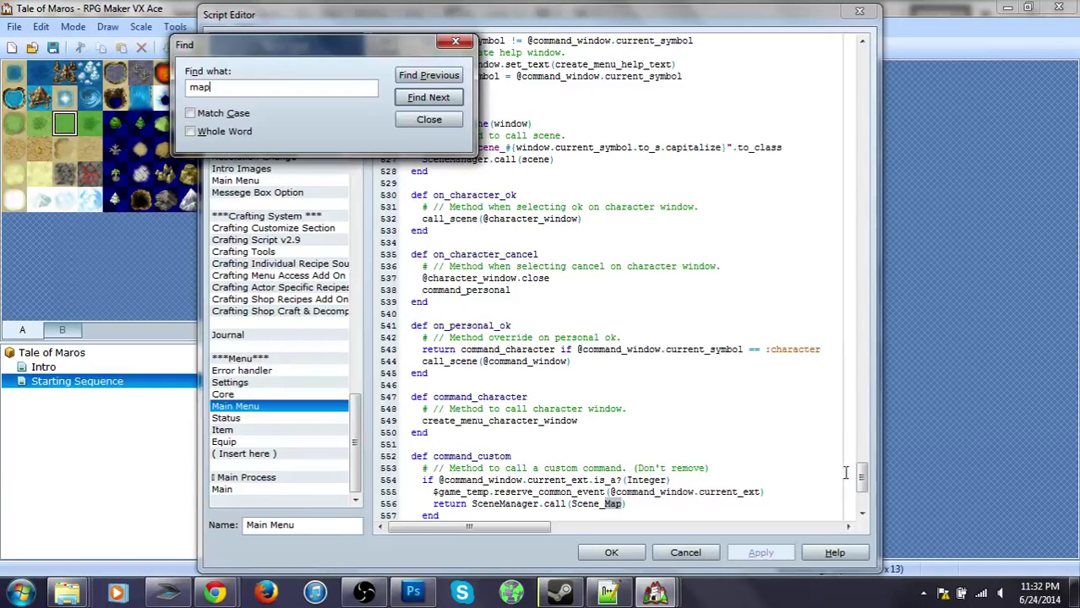
{"action": "left_click_drag", "start_coordinate": [862, 480], "coordinate": [860, 483]}
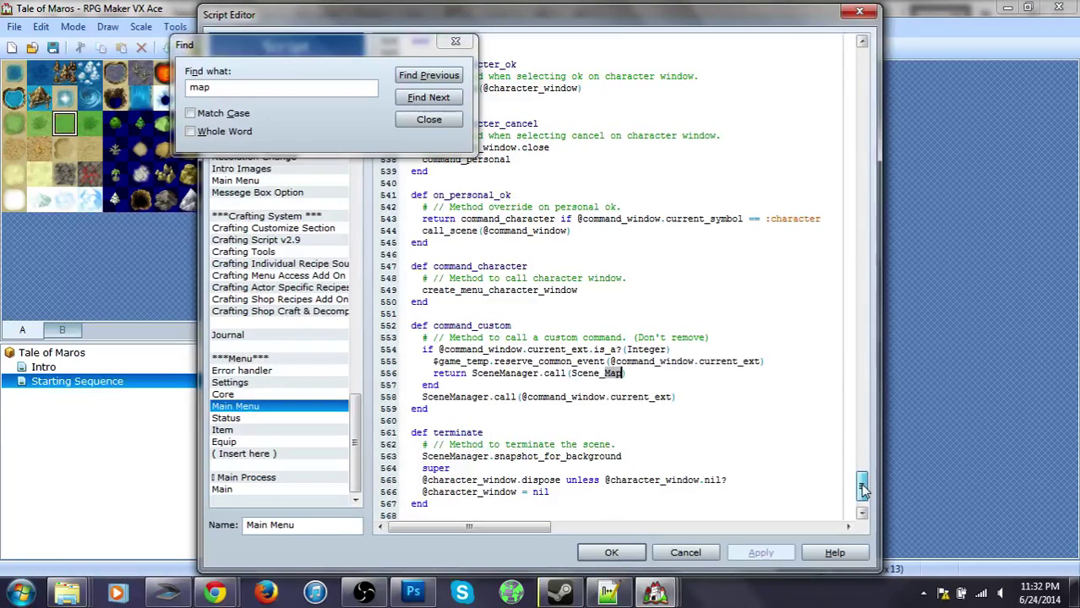
{"action": "left_click", "coordinate": [439, 99]}
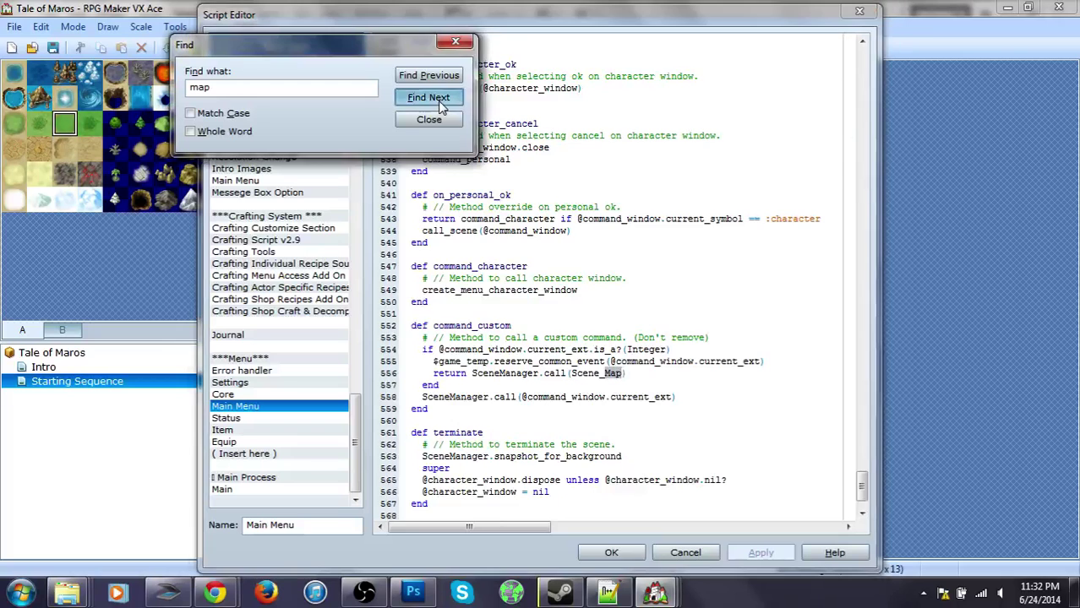
{"action": "left_click", "coordinate": [428, 98]}
{"action": "left_click_drag", "start_coordinate": [401, 54], "coordinate": [328, 194]}
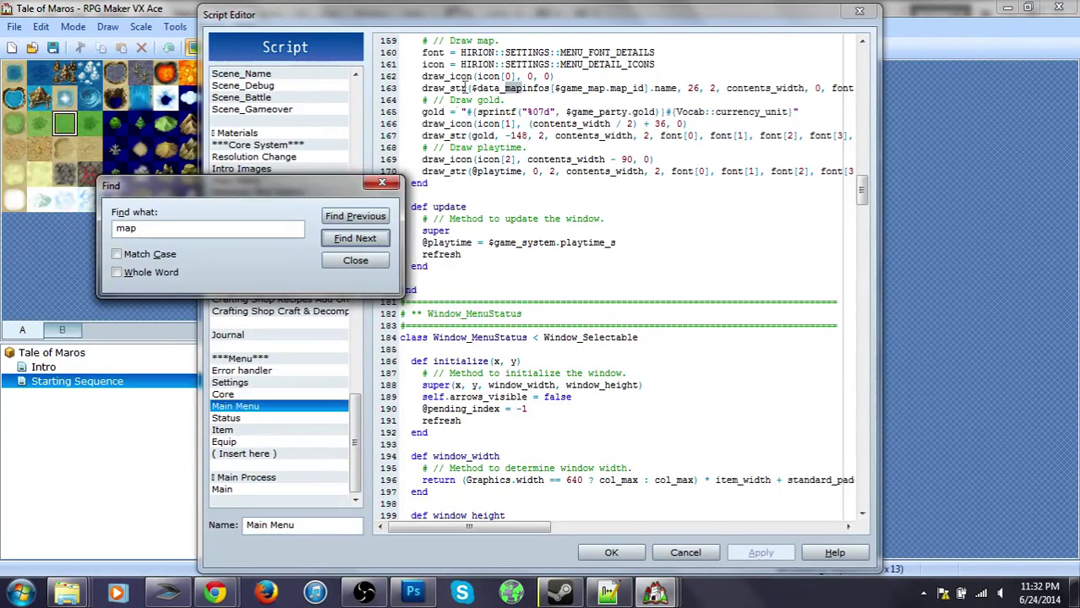
{"action": "left_click", "coordinate": [387, 184]}
{"action": "scroll", "coordinate": [689, 100], "scroll_direction": "up", "scroll_amount": 4}
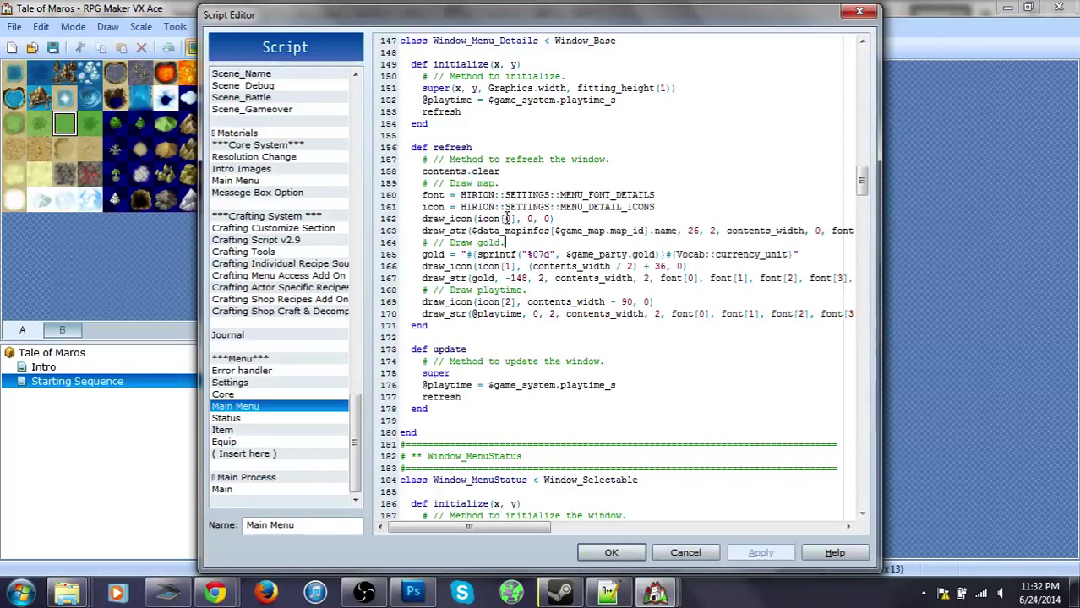
Step: Set the map icon's horizontal position to 50 in the draw_icon(icon[0]) line of Window_Menu_Details and accept the script change
{"action": "left_click", "coordinate": [505, 218]}
{"action": "mouse_move", "coordinate": [530, 526]}
{"action": "left_mouse_down"}
{"action": "mouse_move", "coordinate": [676, 531]}
{"action": "mouse_move", "coordinate": [536, 533]}
{"action": "left_mouse_up"}
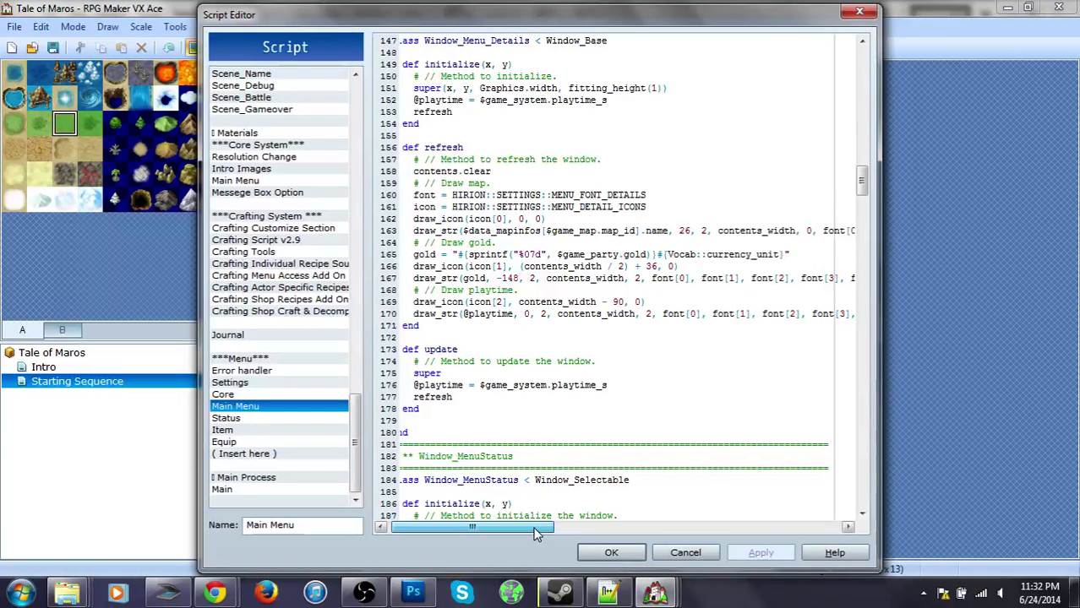
{"action": "left_click_drag", "start_coordinate": [534, 532], "coordinate": [532, 529]}
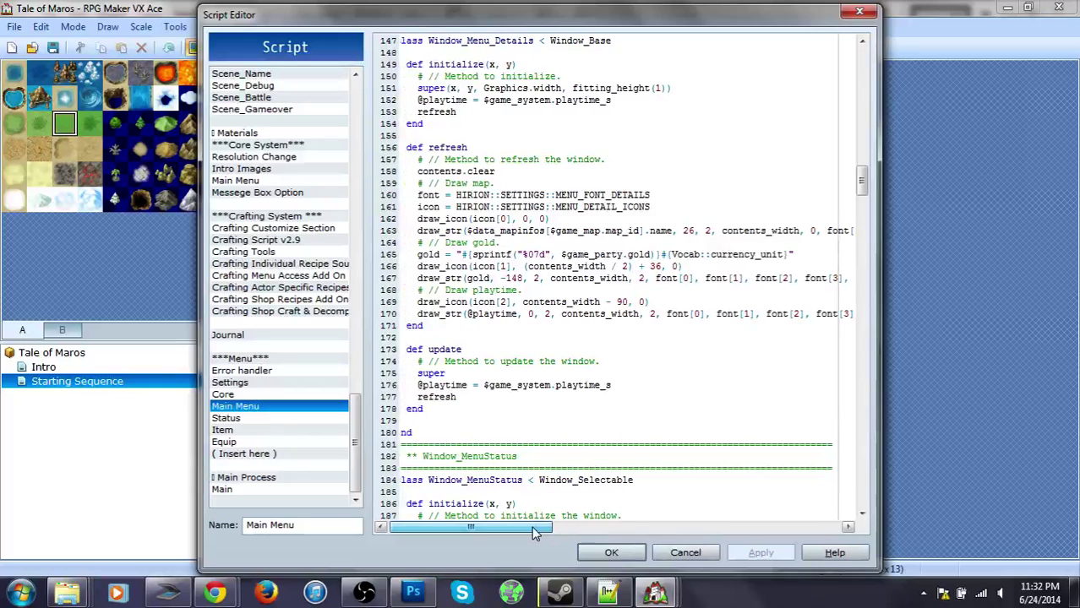
{"action": "left_click_drag", "start_coordinate": [417, 219], "coordinate": [412, 244]}
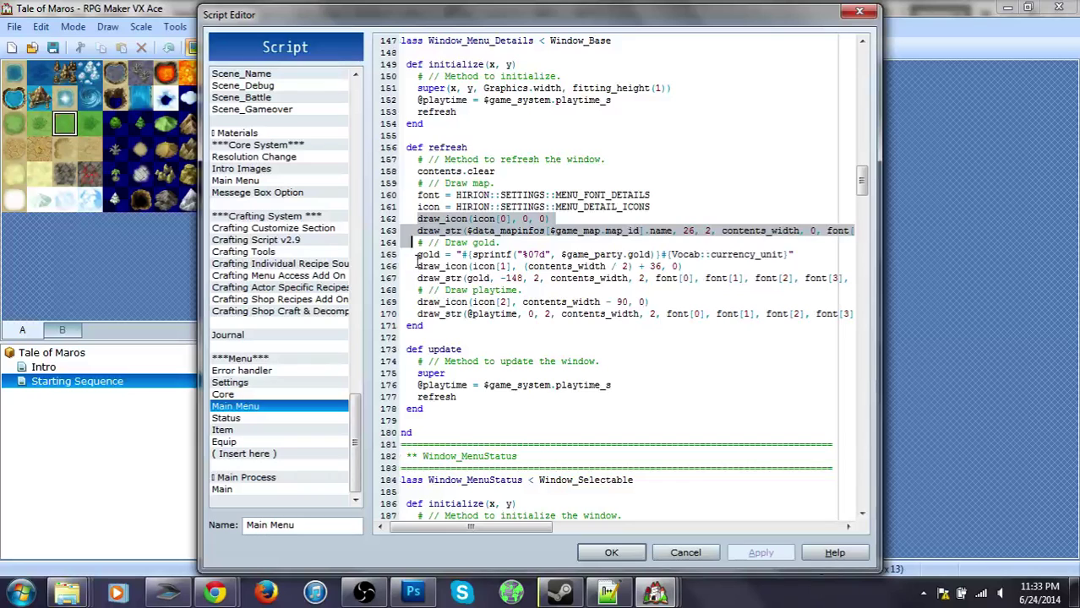
{"action": "left_click_drag", "start_coordinate": [417, 266], "coordinate": [427, 290]}
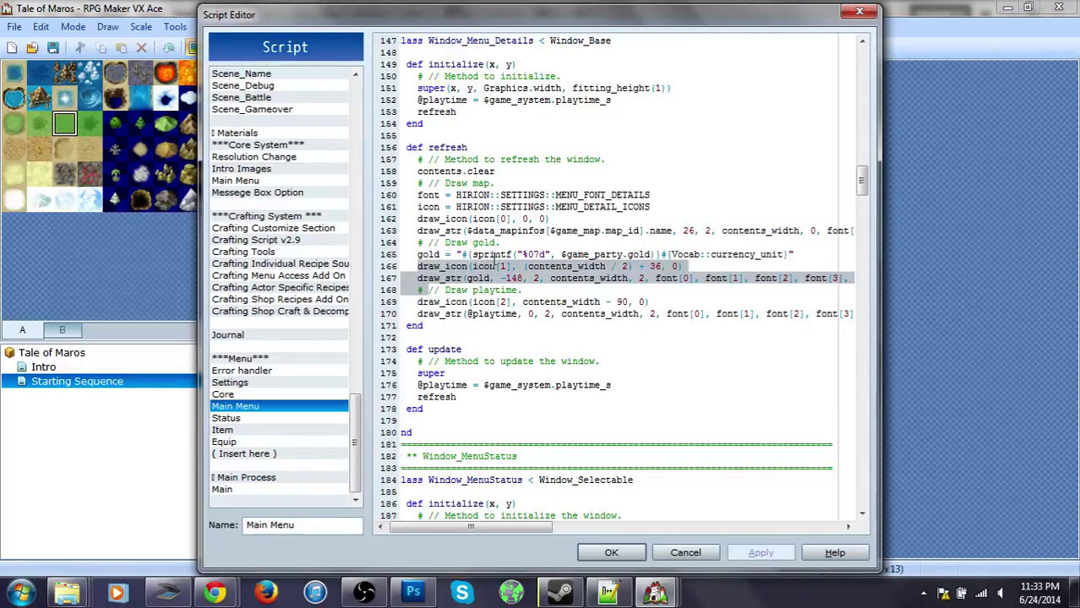
{"action": "left_click", "coordinate": [523, 230]}
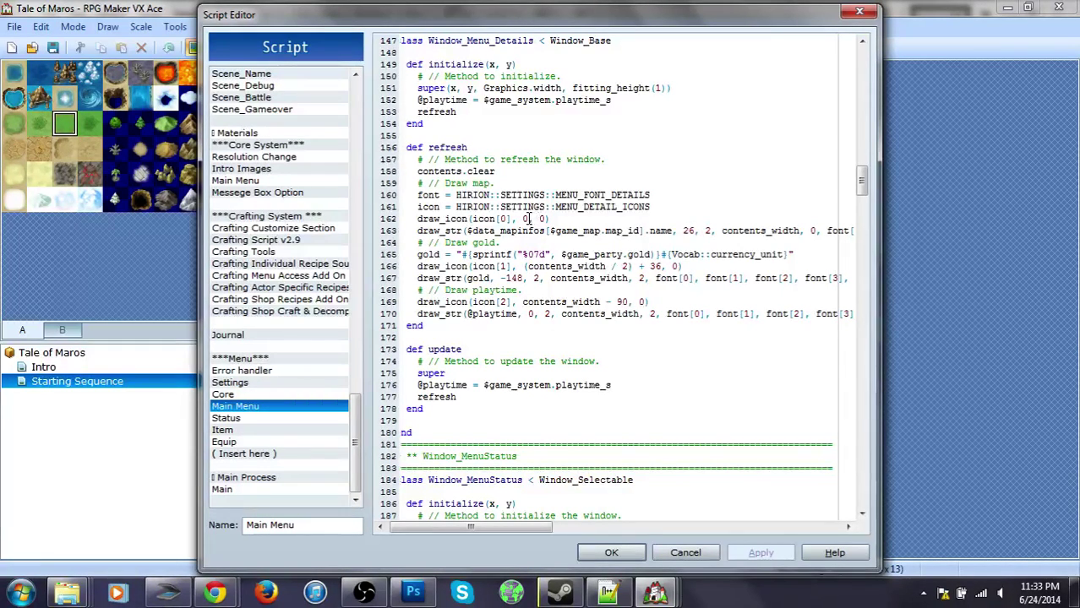
{"action": "double_click", "coordinate": [523, 219]}
{"action": "type", "text": "50"}
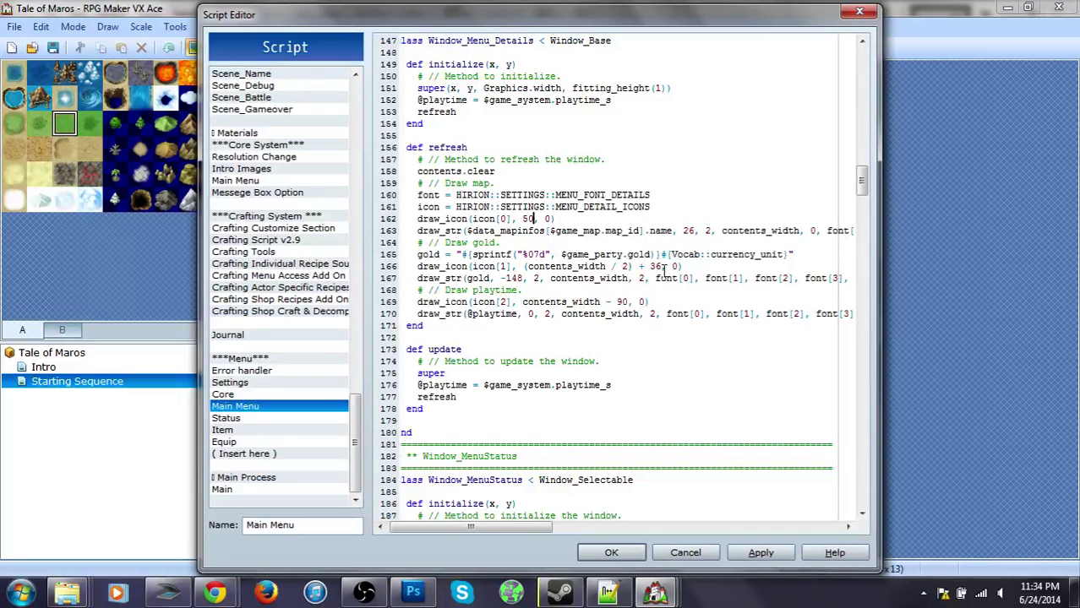
{"action": "left_click", "coordinate": [615, 550]}
Step: Save the changes to Tale of Maros, start a new adventure in a playtest, and close the game
{"action": "left_click", "coordinate": [590, 47]}
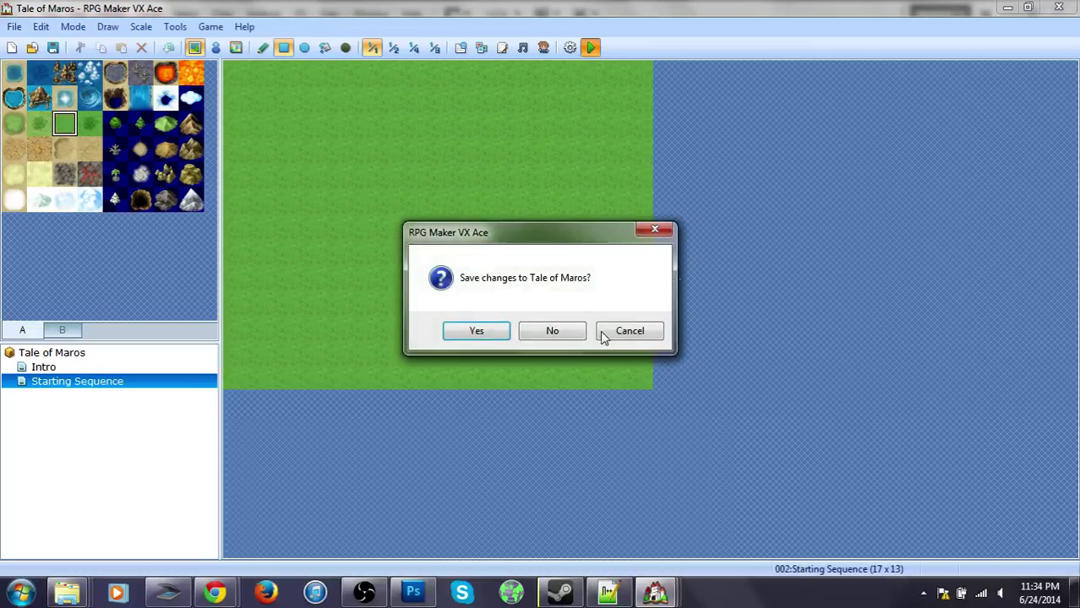
{"action": "left_click", "coordinate": [476, 332]}
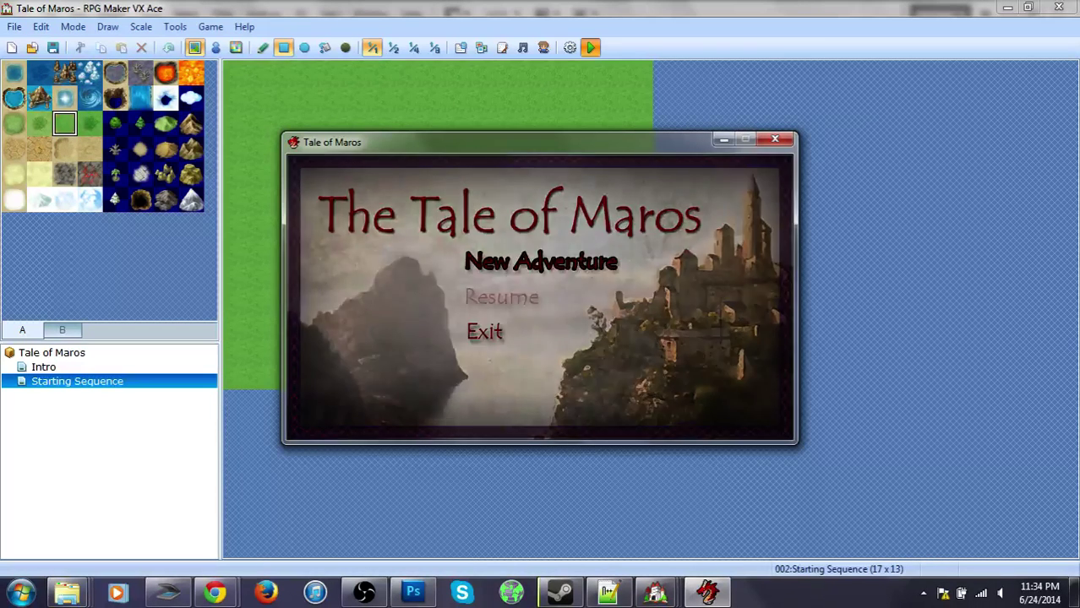
{"action": "key", "text": "Return"}
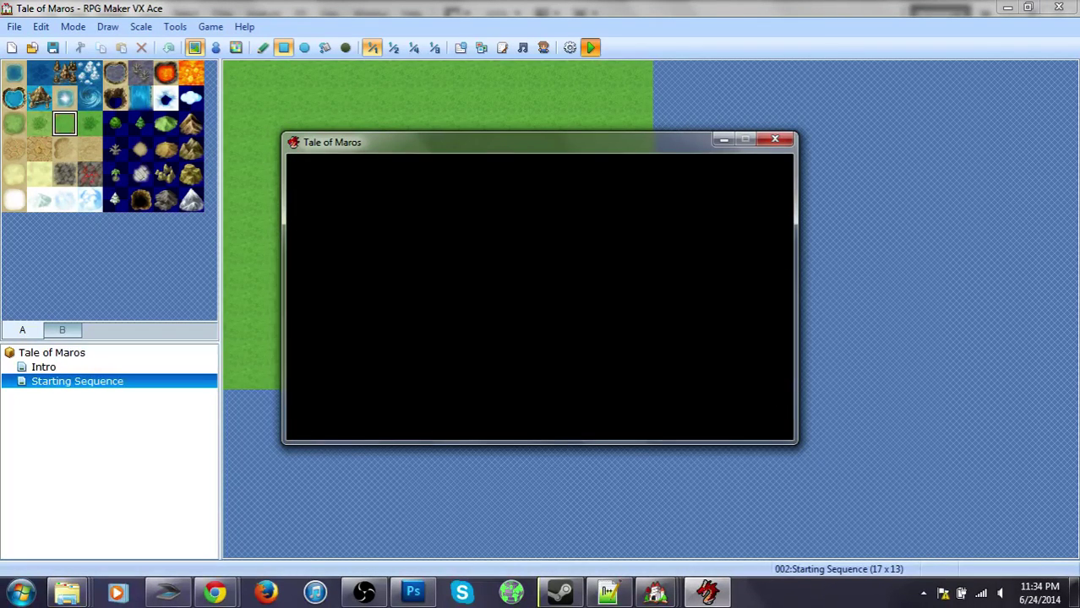
{"action": "key", "text": "Return"}
{"action": "left_click", "coordinate": [775, 140]}
Step: Set the player's starting position to tile 007,006 on the Starting Sequence map
{"action": "right_click", "coordinate": [463, 229]}
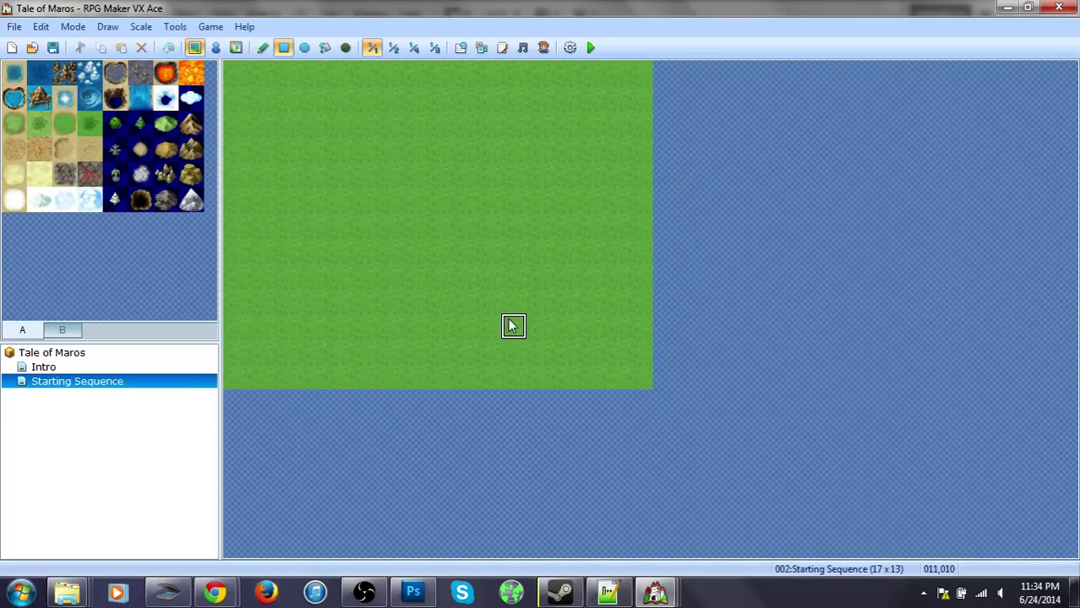
{"action": "left_click", "coordinate": [216, 48]}
{"action": "right_click", "coordinate": [413, 234]}
{"action": "mouse_move", "coordinate": [519, 375]}
{"action": "left_click", "coordinate": [591, 381]}
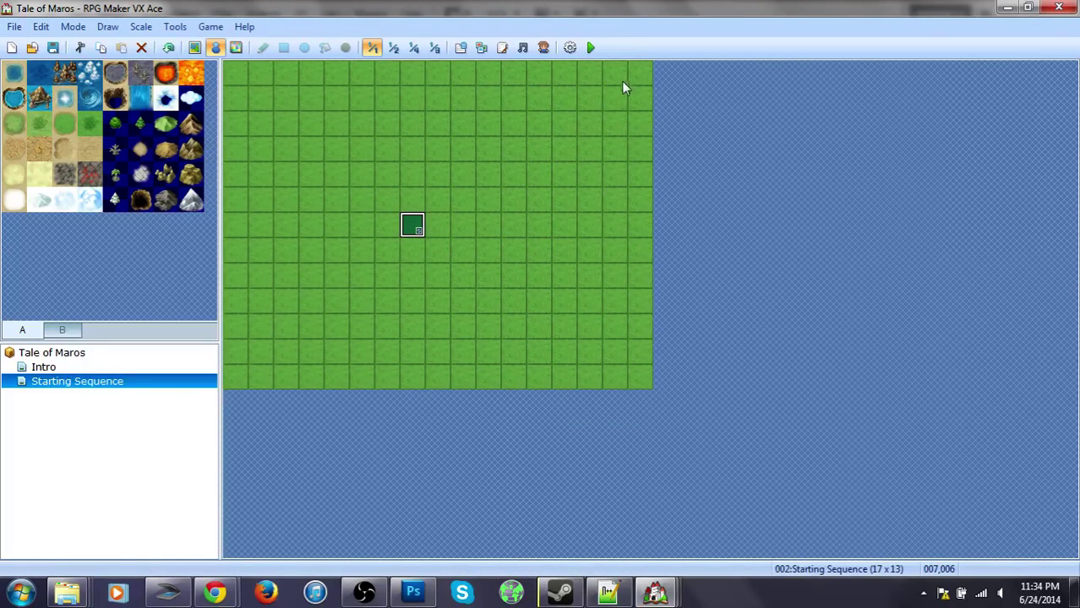
Step: Playtest the game and open the in-game main menu to check the map icon's position, then close the game
{"action": "left_click", "coordinate": [591, 49]}
{"action": "key", "text": "Return"}
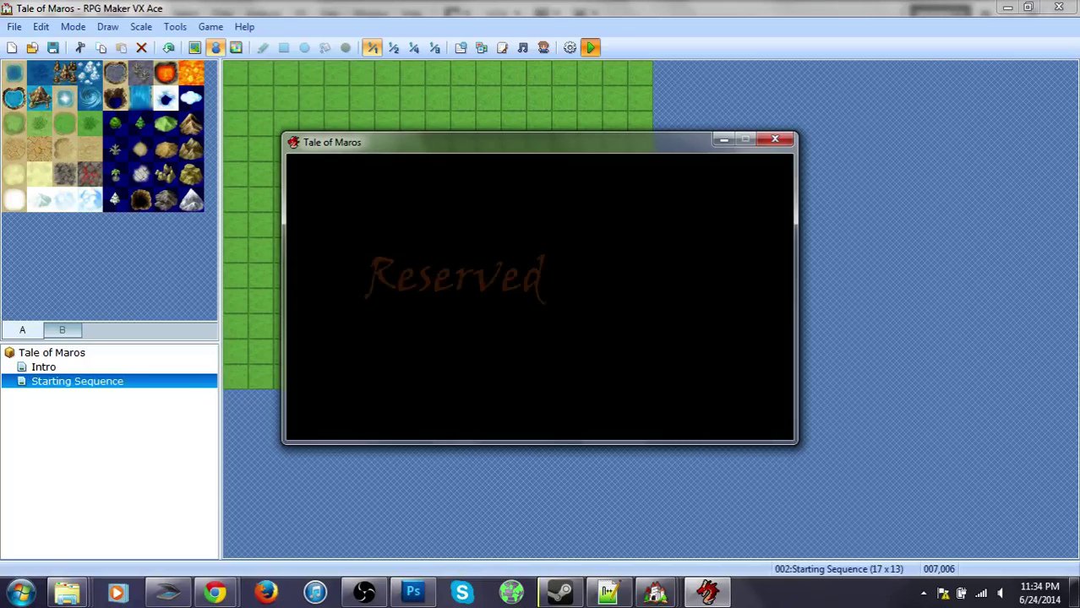
{"action": "key", "text": "Return"}
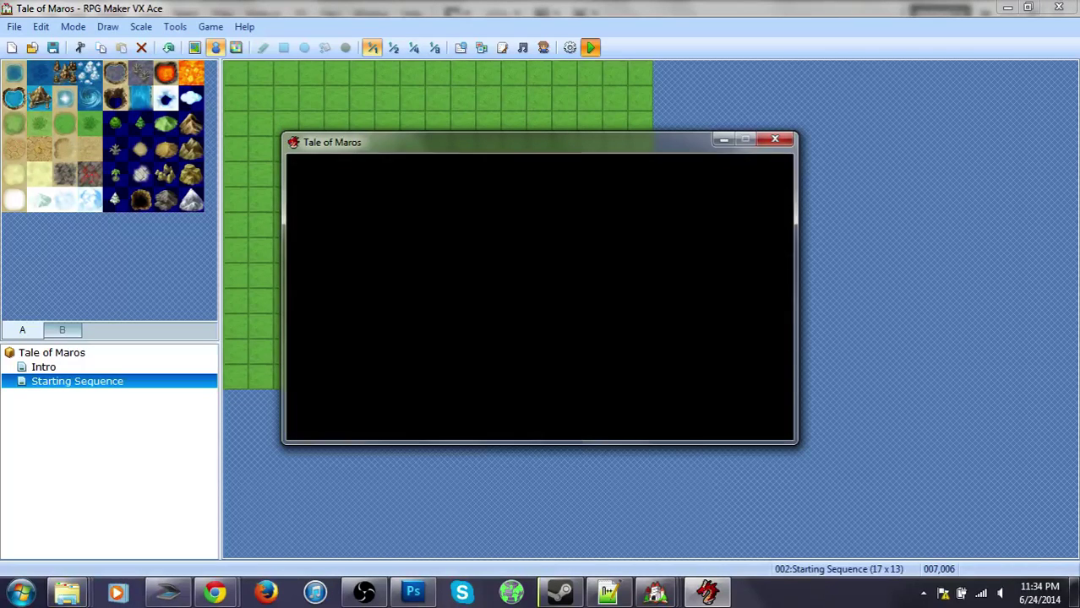
{"action": "key", "text": "Escape"}
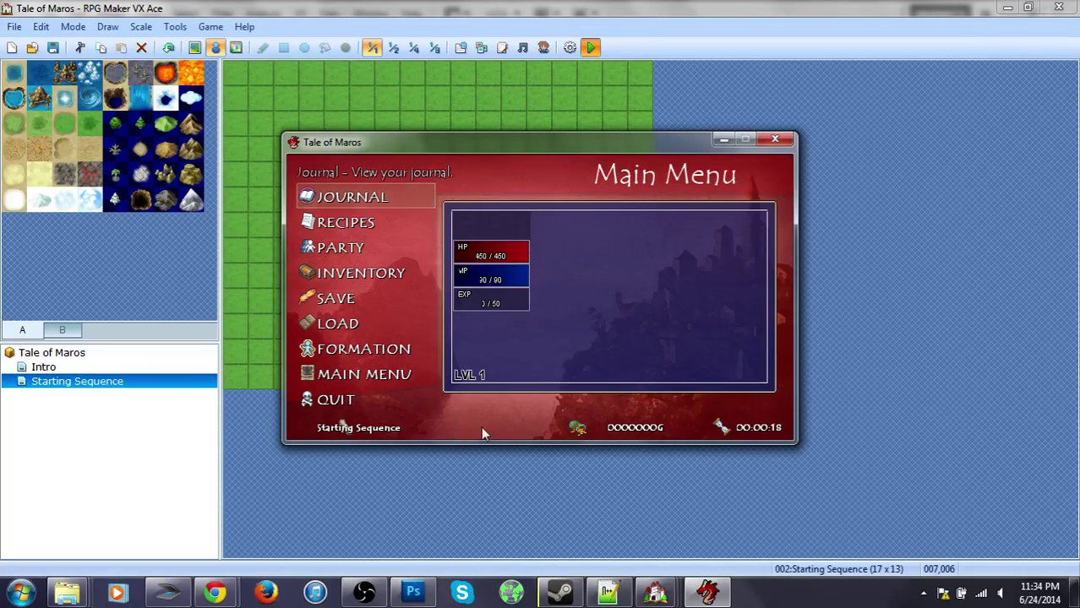
{"action": "left_click", "coordinate": [774, 138]}
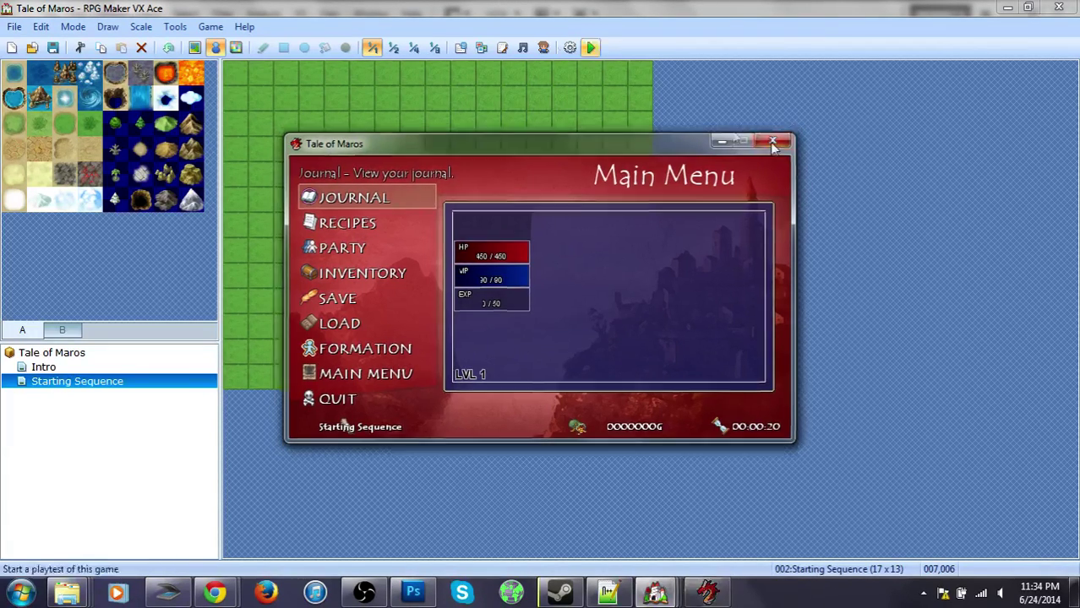
Step: In Window_Menu_Details, set the map icon's horizontal position to 125 and the map name's to 151, and accept the script changes
{"action": "left_click", "coordinate": [503, 48]}
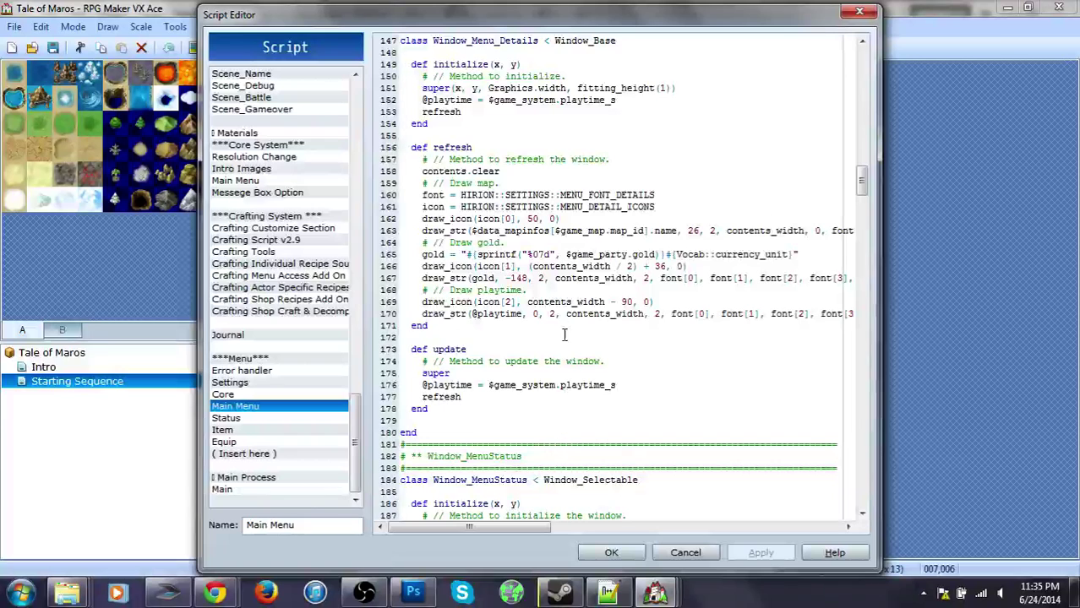
{"action": "double_click", "coordinate": [536, 219]}
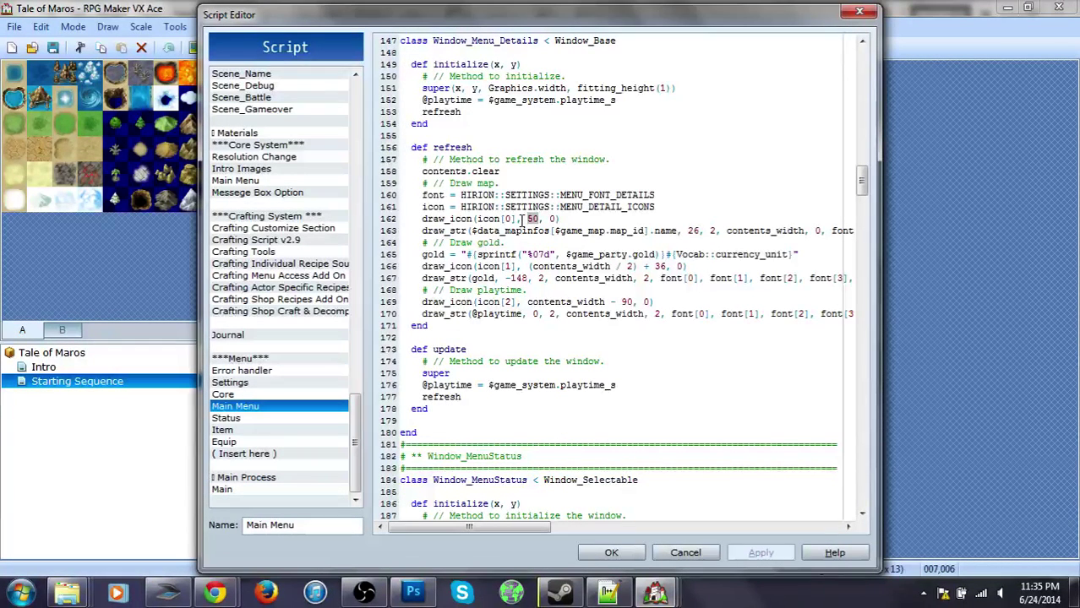
{"action": "type", "text": "125"}
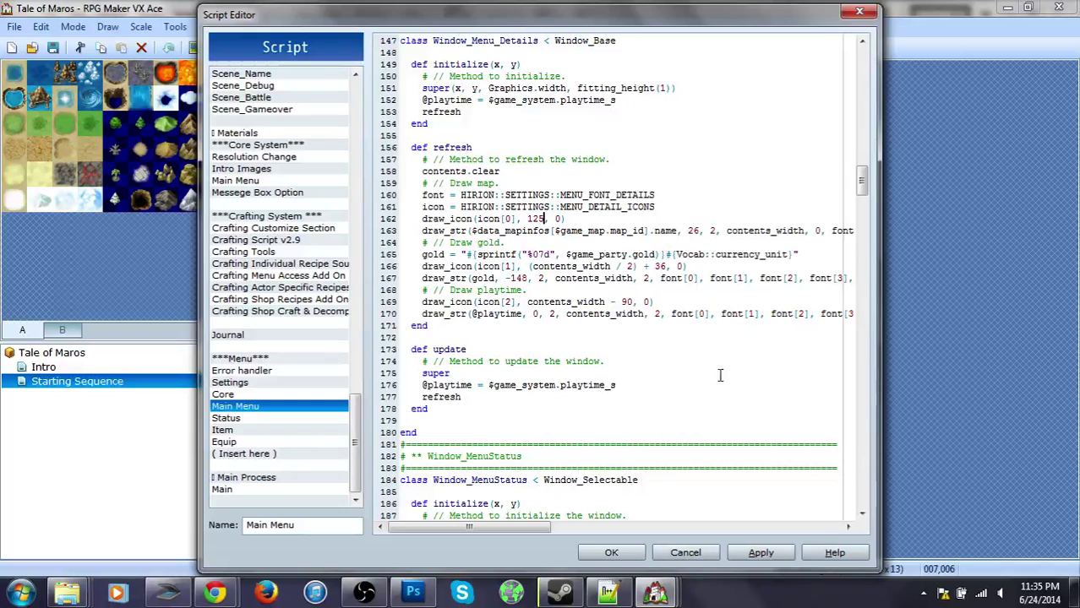
{"action": "mouse_move", "coordinate": [530, 525]}
{"action": "left_mouse_down"}
{"action": "mouse_move", "coordinate": [540, 527]}
{"action": "mouse_move", "coordinate": [530, 535]}
{"action": "left_mouse_up"}
{"action": "left_click_drag", "start_coordinate": [694, 230], "coordinate": [687, 231]}
{"action": "type", "text": "151"}
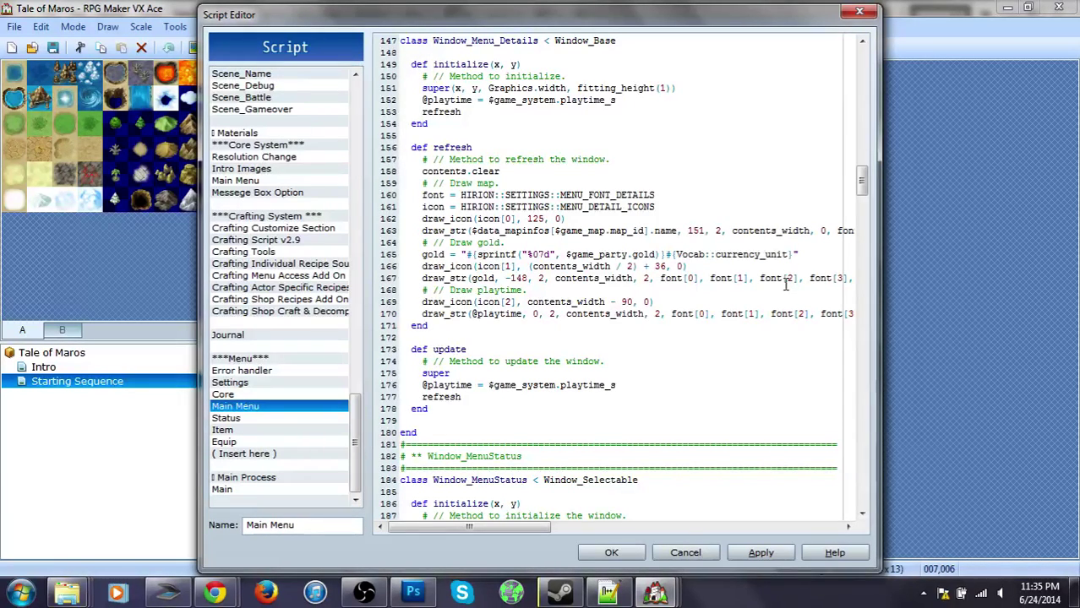
{"action": "left_click", "coordinate": [784, 543]}
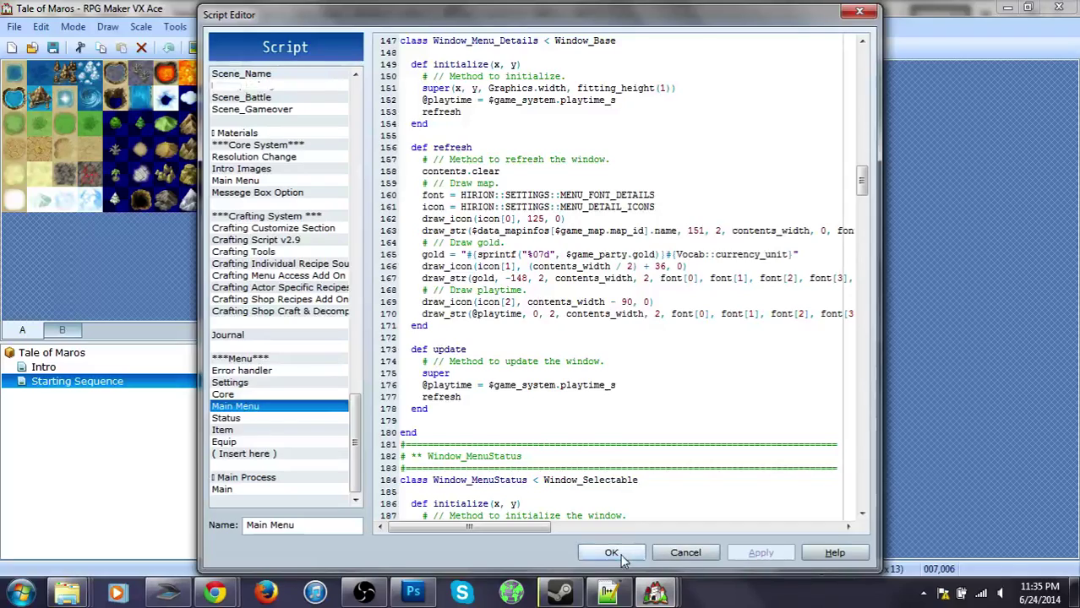
{"action": "left_click", "coordinate": [611, 553]}
Step: Save the project, playtest a new adventure to check the map details in the in-game main menu, and close the game
{"action": "left_click", "coordinate": [592, 48]}
{"action": "left_click", "coordinate": [497, 333]}
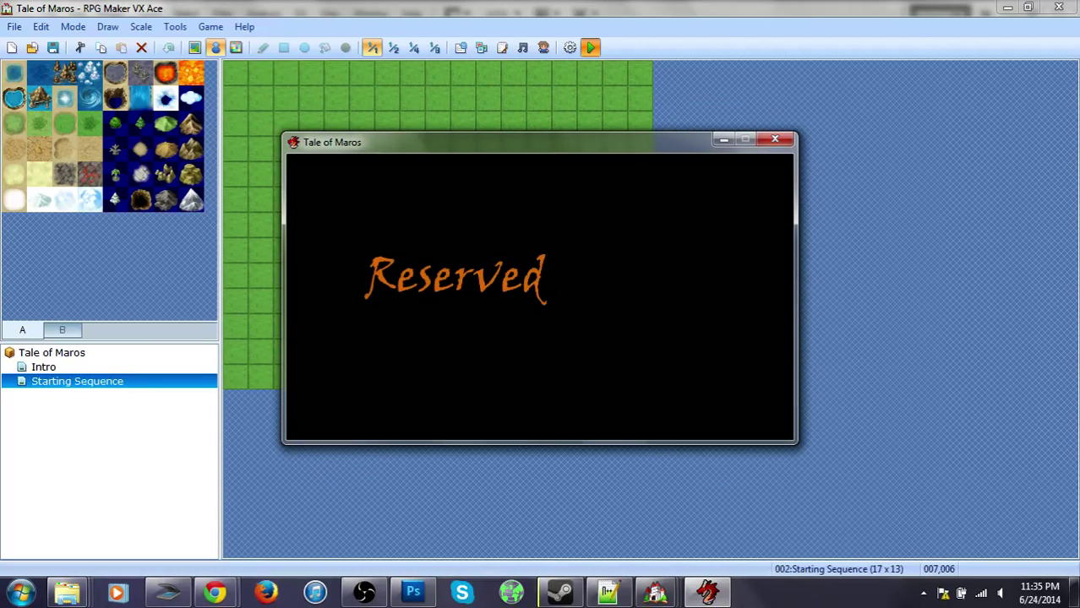
{"action": "key", "text": "Return"}
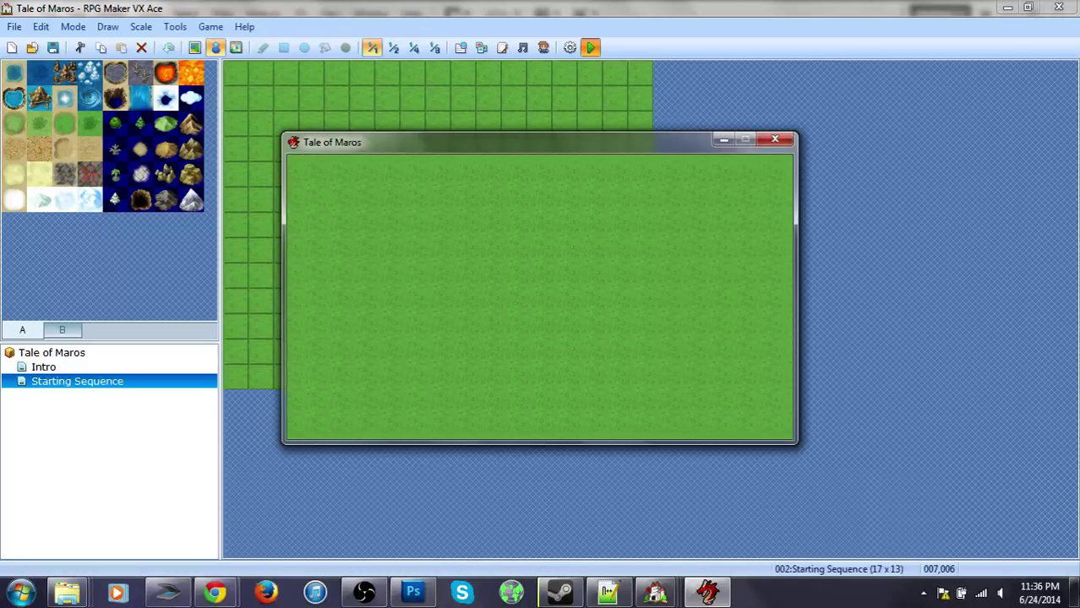
{"action": "key", "text": "Escape"}
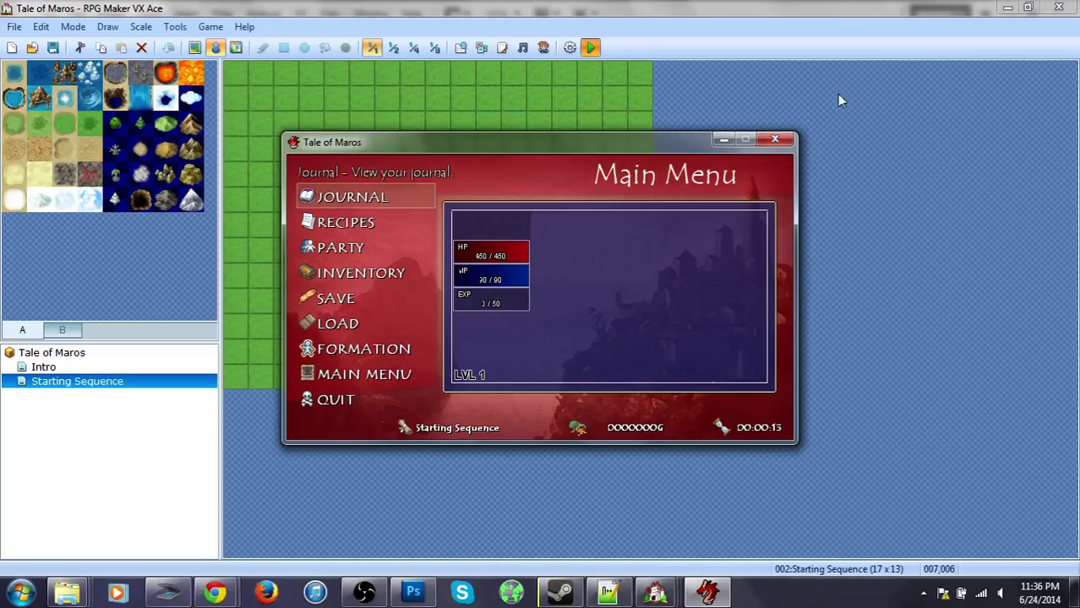
{"action": "left_click", "coordinate": [774, 139]}
Step: Set the map name's horizontal position to 176 and the map icon's to 150 in Window_Menu_Details, and accept the script changes
{"action": "left_click", "coordinate": [502, 47]}
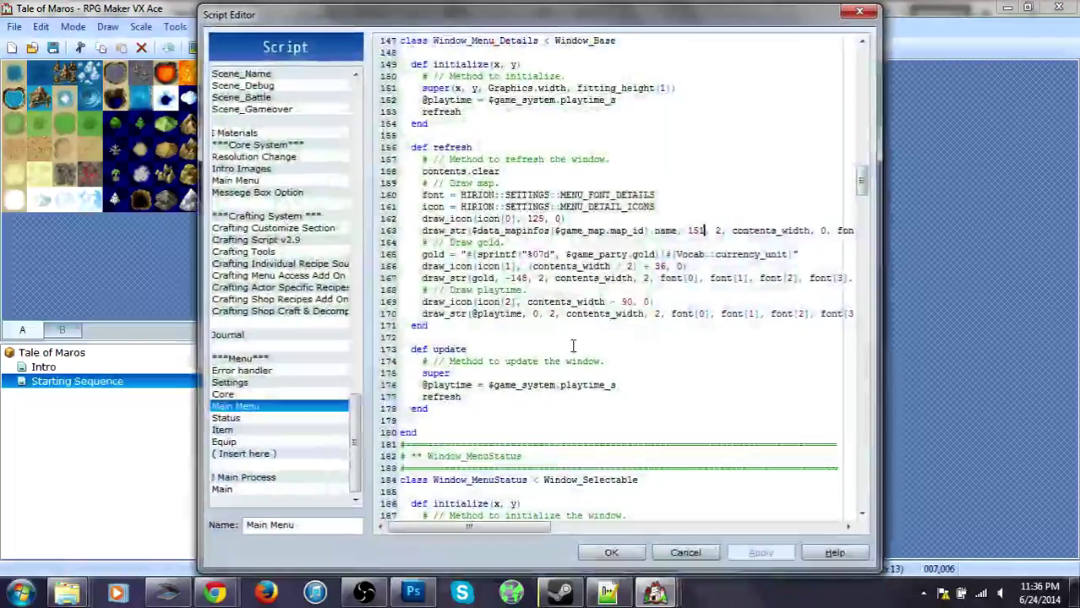
{"action": "double_click", "coordinate": [695, 230]}
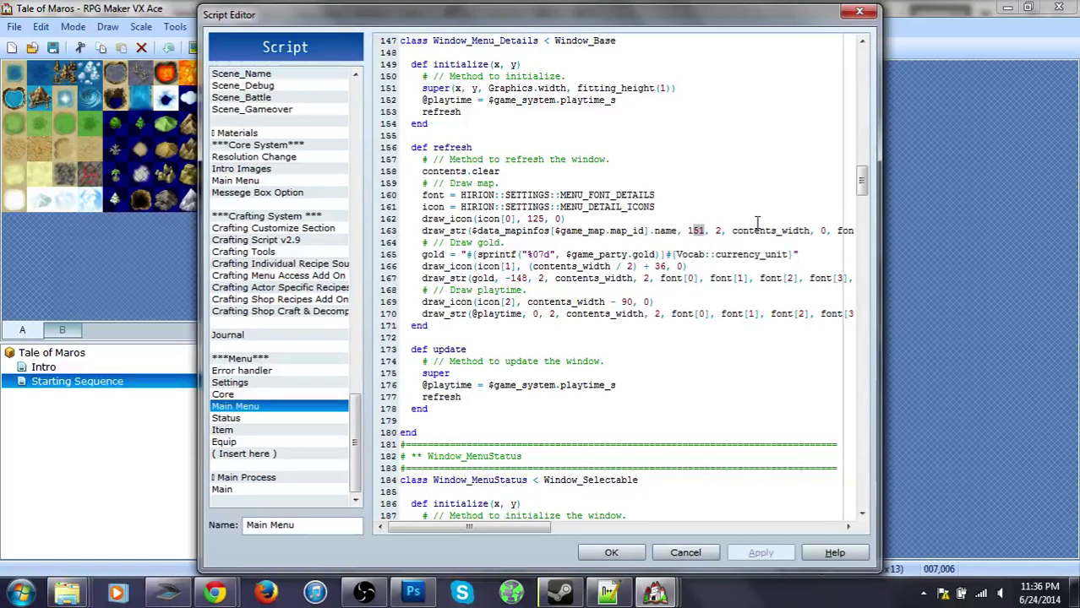
{"action": "type", "text": "176"}
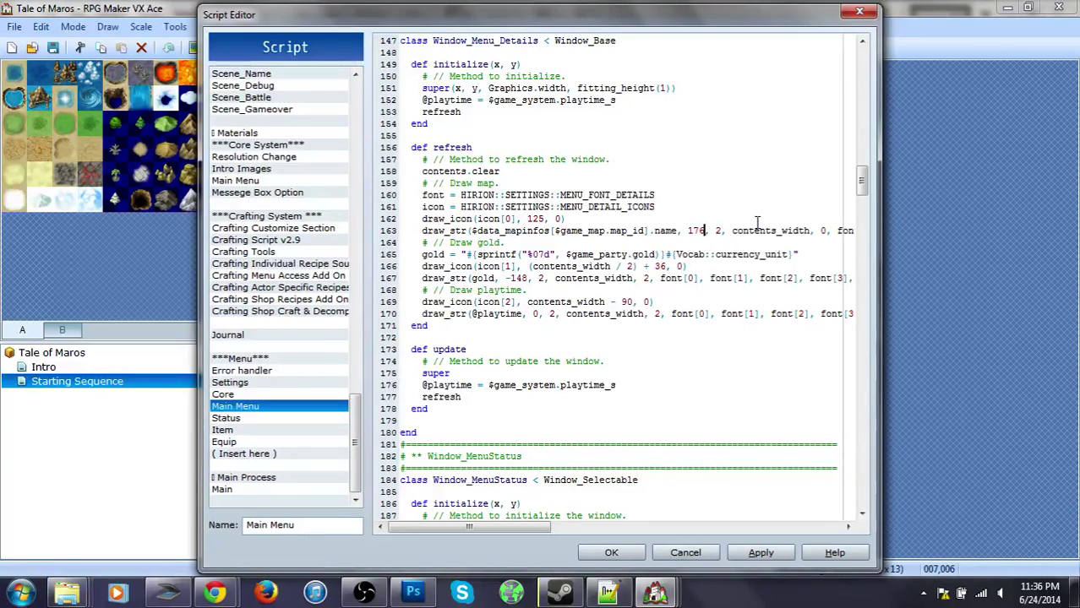
{"action": "left_click_drag", "start_coordinate": [546, 220], "coordinate": [533, 220]}
{"action": "type", "text": "56"}
{"action": "left_click", "coordinate": [760, 553]}
{"action": "left_click", "coordinate": [611, 552]}
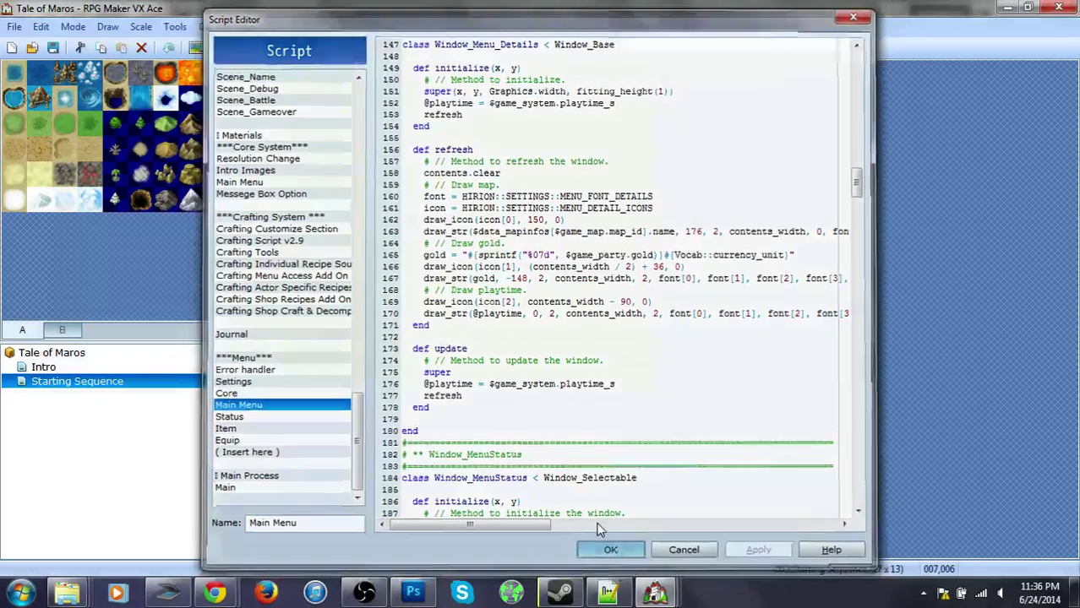
Step: Save the project and start a new adventure in a playtest, opening the in-game main menu to check the map details
{"action": "left_click", "coordinate": [591, 47]}
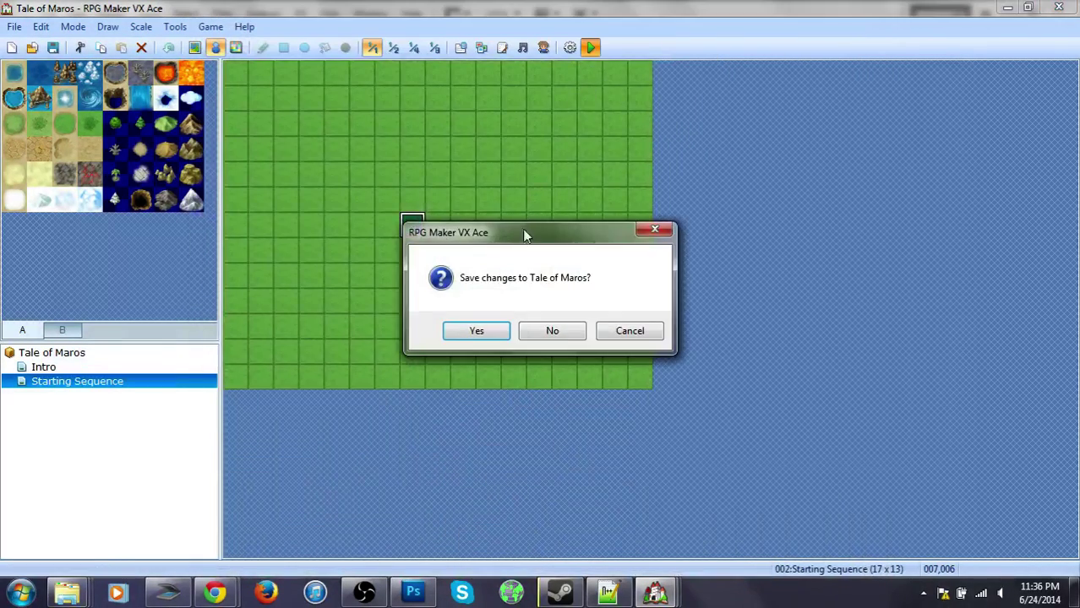
{"action": "left_click", "coordinate": [478, 330]}
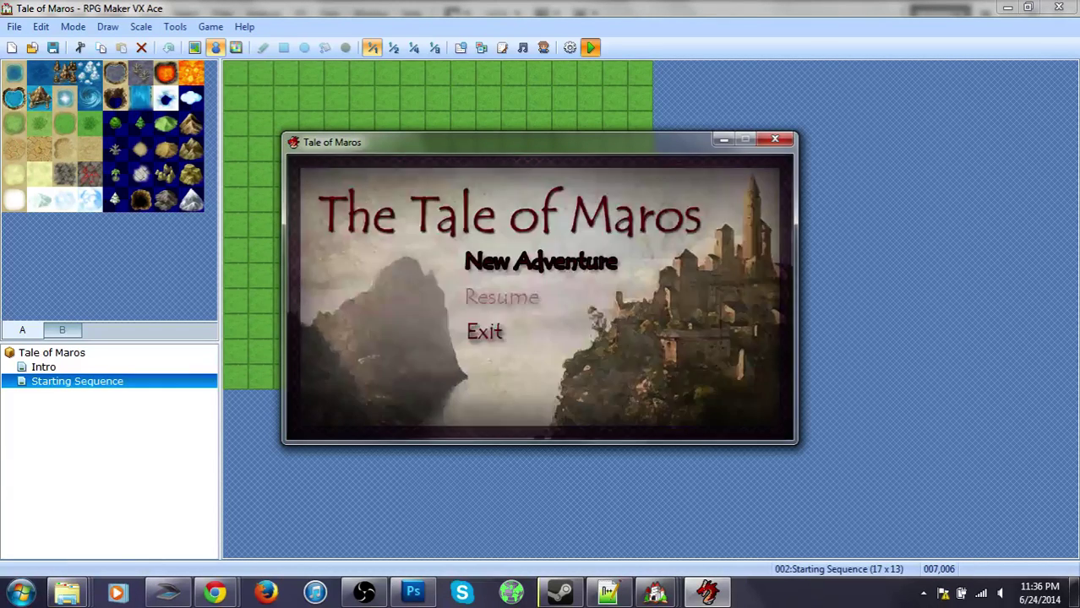
{"action": "key", "text": "Return"}
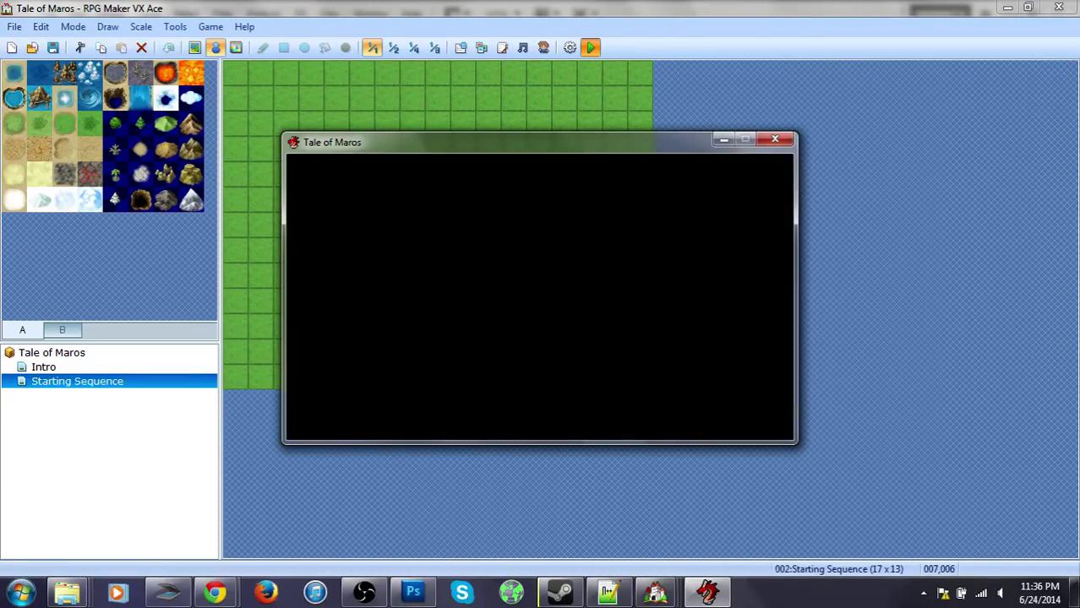
{"action": "key", "text": "Escape"}
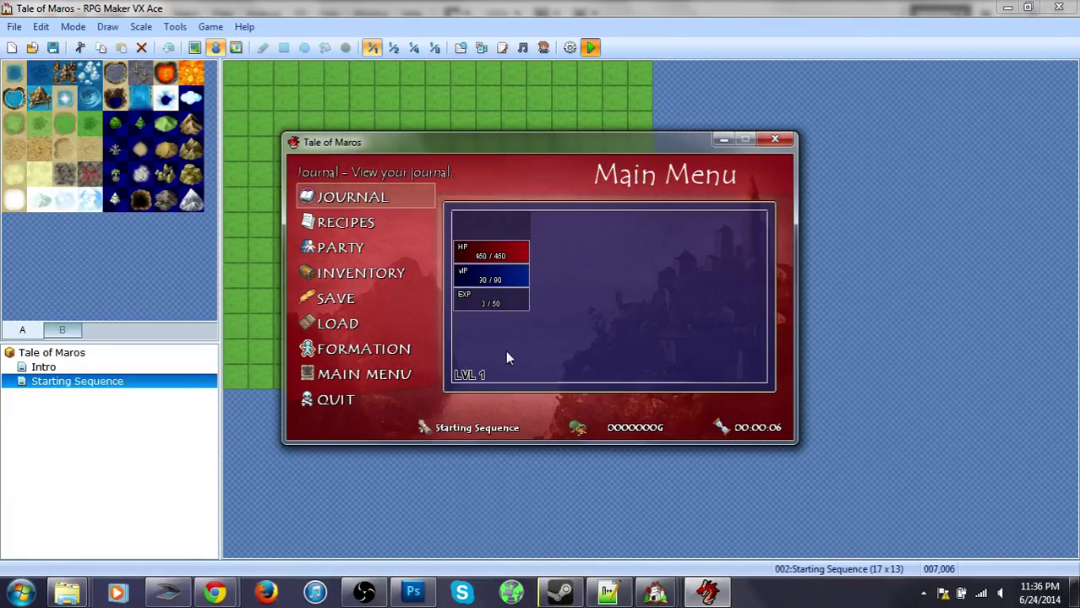
Step: Capture the running game's main menu, paste it into Game Menu.psd in Photoshop, and align it with the canvas
{"action": "left_click", "coordinate": [413, 592]}
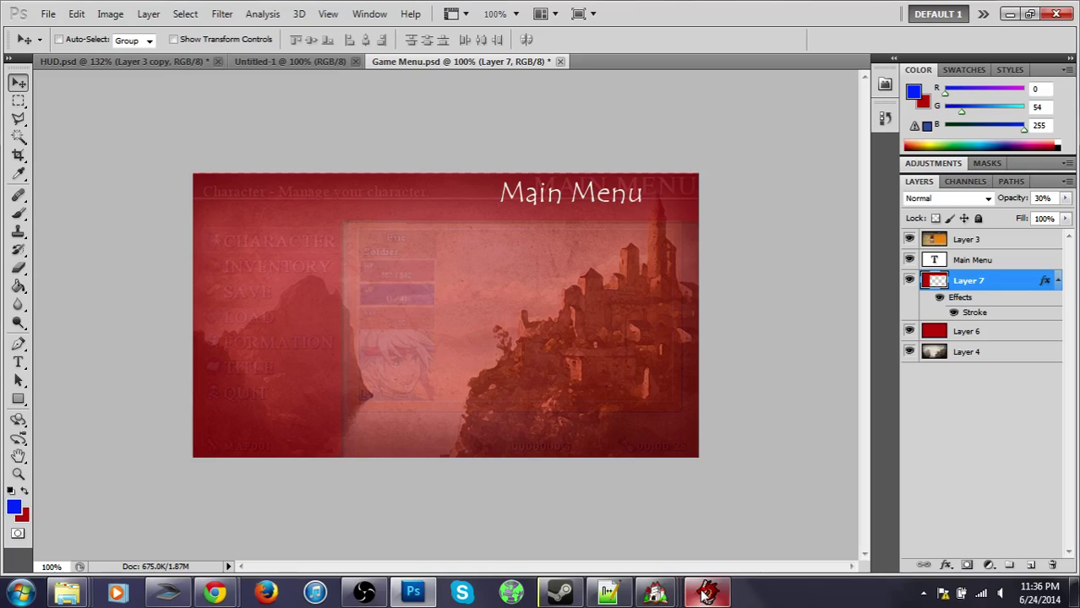
{"action": "left_click", "coordinate": [691, 595]}
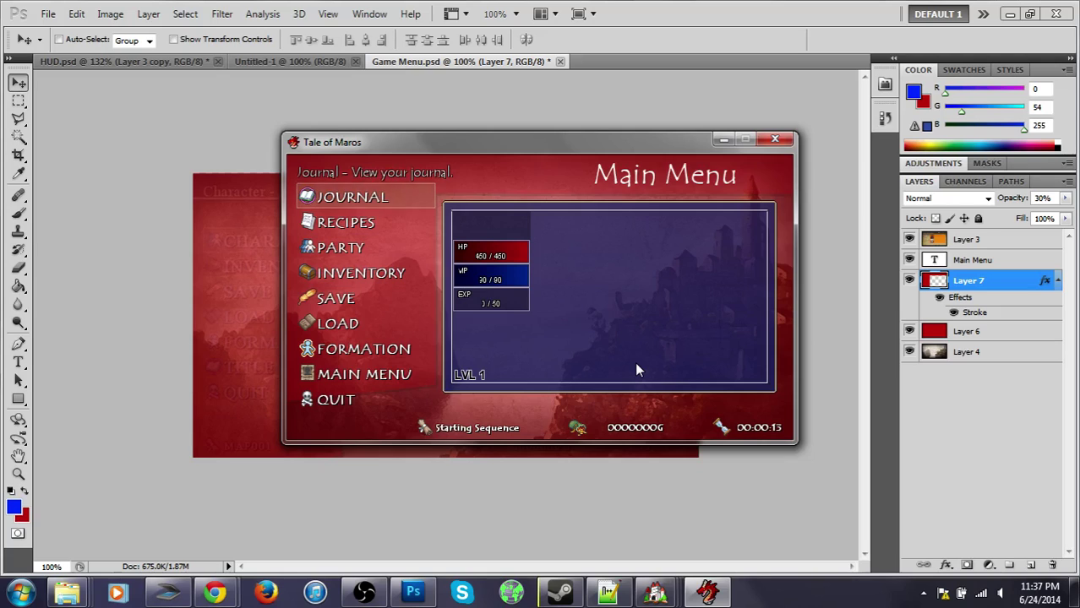
{"action": "key", "text": "alt+Tab"}
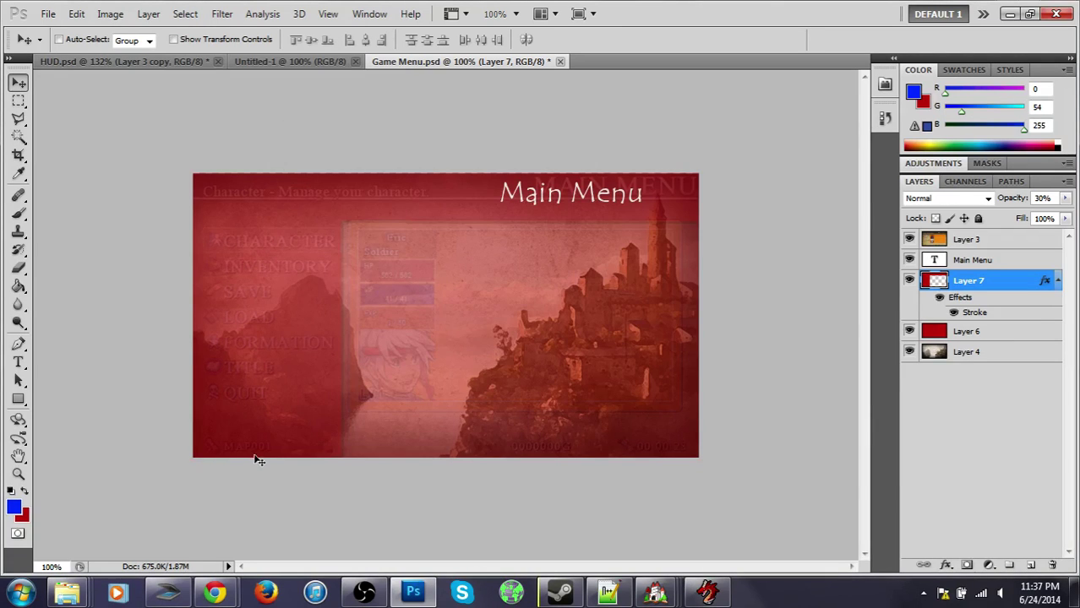
{"action": "key", "text": "ctrl+v"}
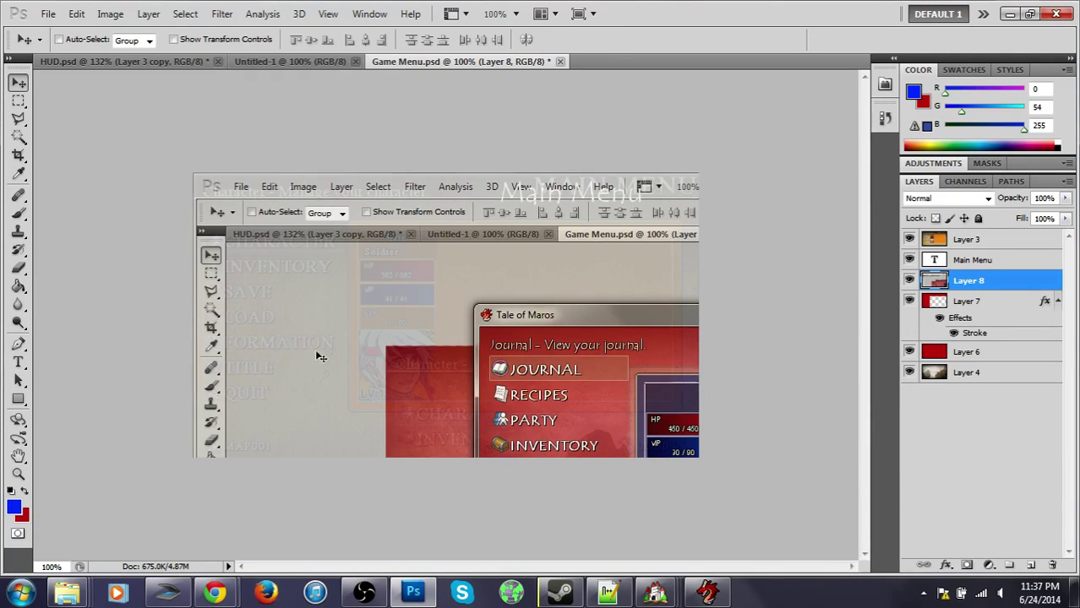
{"action": "left_click_drag", "start_coordinate": [411, 349], "coordinate": [120, 193]}
{"action": "key", "text": "Right"}
{"action": "key", "text": "Right"}
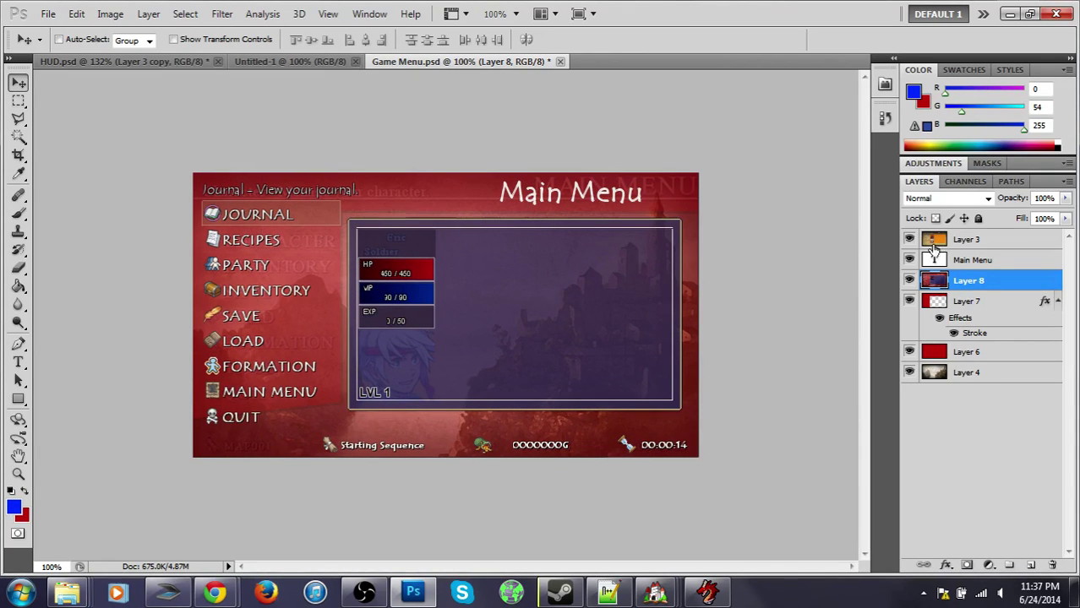
Step: Replace the old Layer 3 overlay with the pasted screenshot layer, placed above the Main Menu text at 10% opacity
{"action": "left_click_drag", "start_coordinate": [957, 279], "coordinate": [963, 257]}
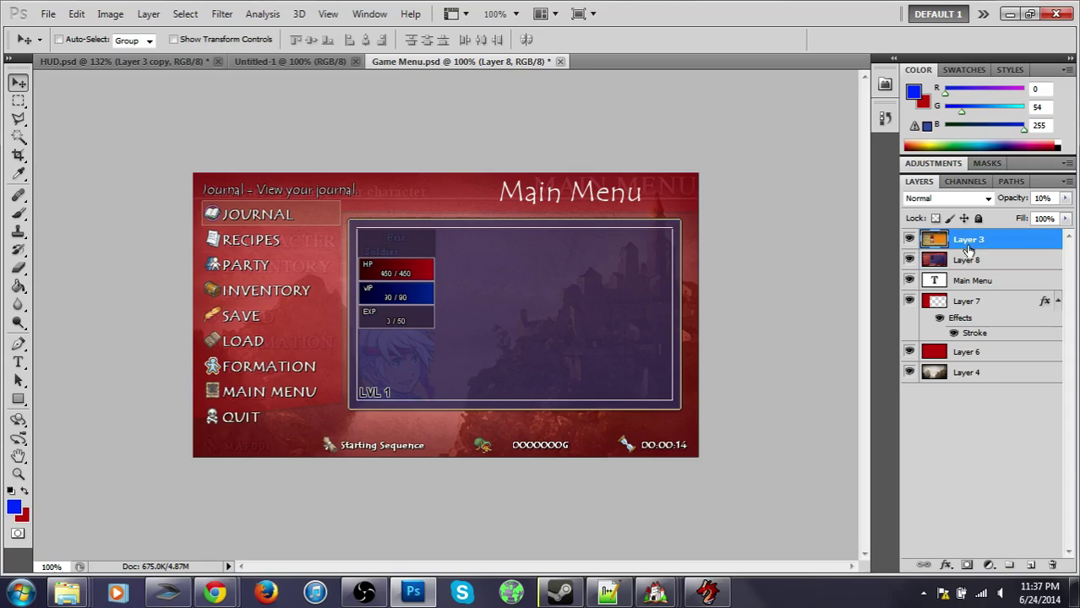
{"action": "left_click", "coordinate": [1045, 198]}
{"action": "type", "text": "10"}
{"action": "key", "text": "Return"}
{"action": "left_click", "coordinate": [909, 239]}
{"action": "left_click_drag", "start_coordinate": [959, 241], "coordinate": [1052, 564]}
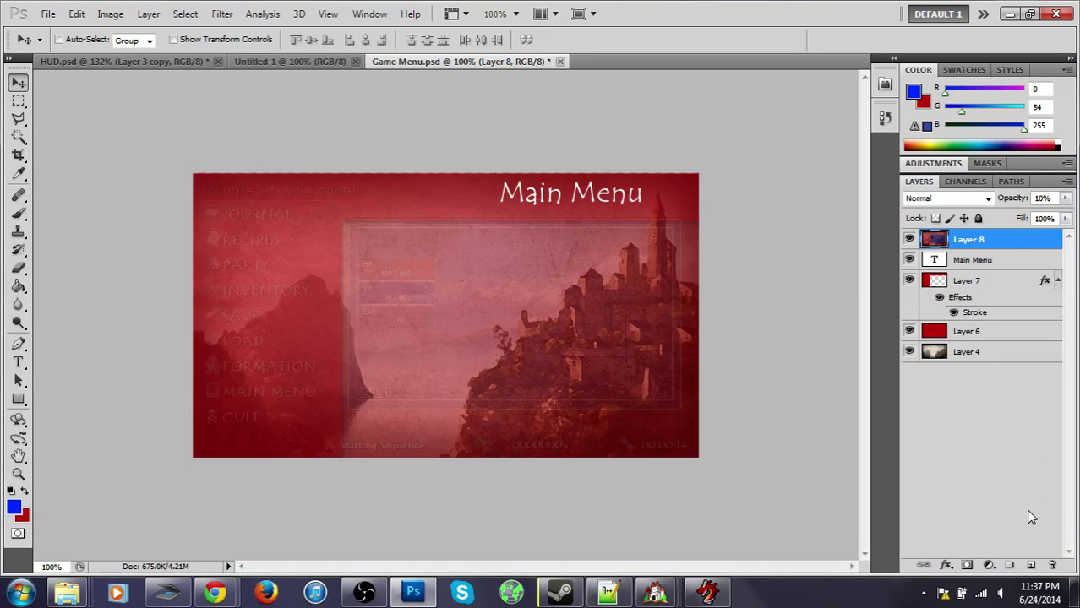
Step: Nudge Layer 7's red frame upward so its inner top edge sits above the menu's status box
{"action": "left_click", "coordinate": [980, 281]}
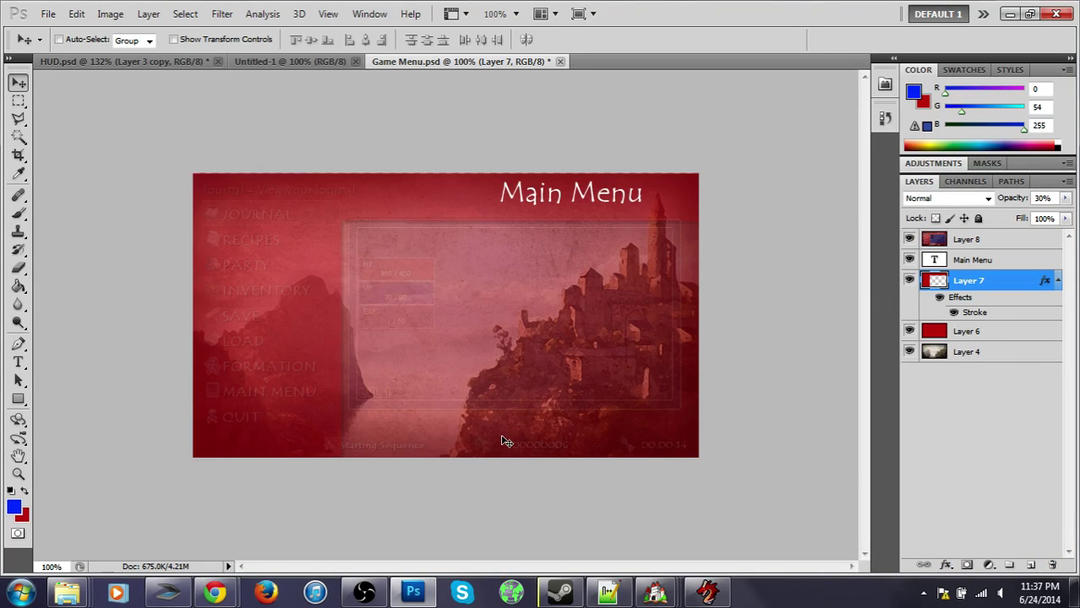
{"action": "key", "text": "Up"}
{"action": "key", "text": "Up"}
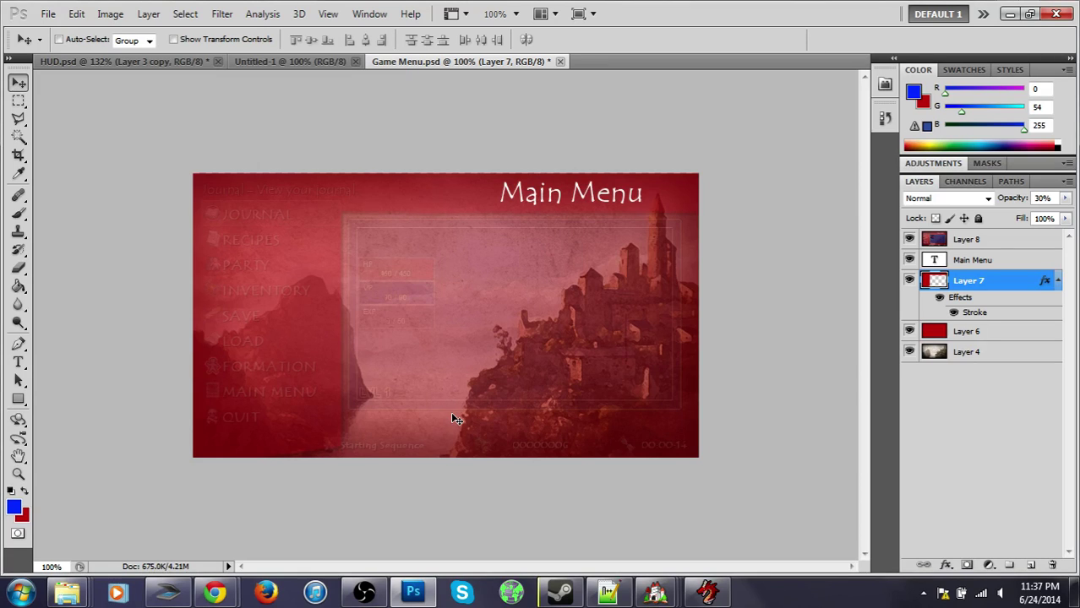
{"action": "key", "text": "Up"}
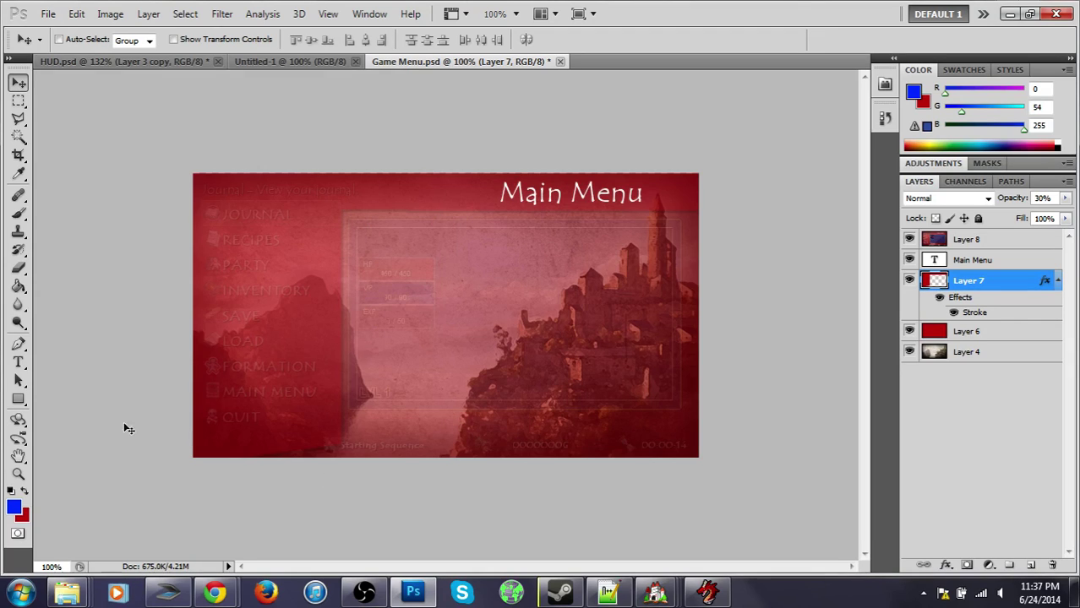
Step: Marquee-select the lower part of Layer 7's red sidebar down to the canvas bottom, and hide the Layer 8 overlay
{"action": "left_click", "coordinate": [19, 100]}
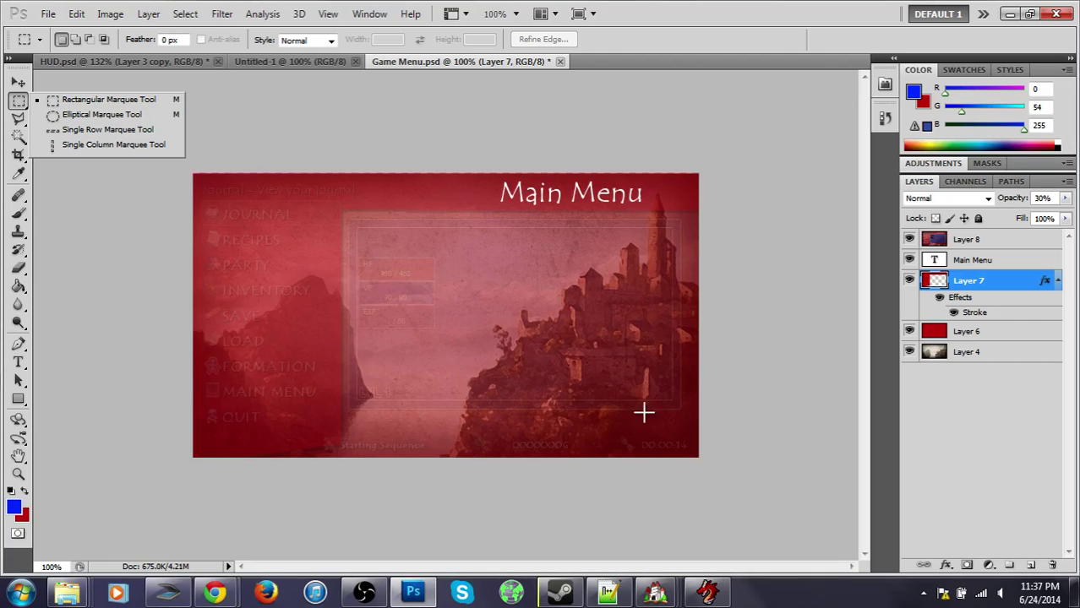
{"action": "left_click_drag", "start_coordinate": [154, 363], "coordinate": [347, 459]}
{"action": "left_click_drag", "start_coordinate": [347, 600], "coordinate": [338, 602]}
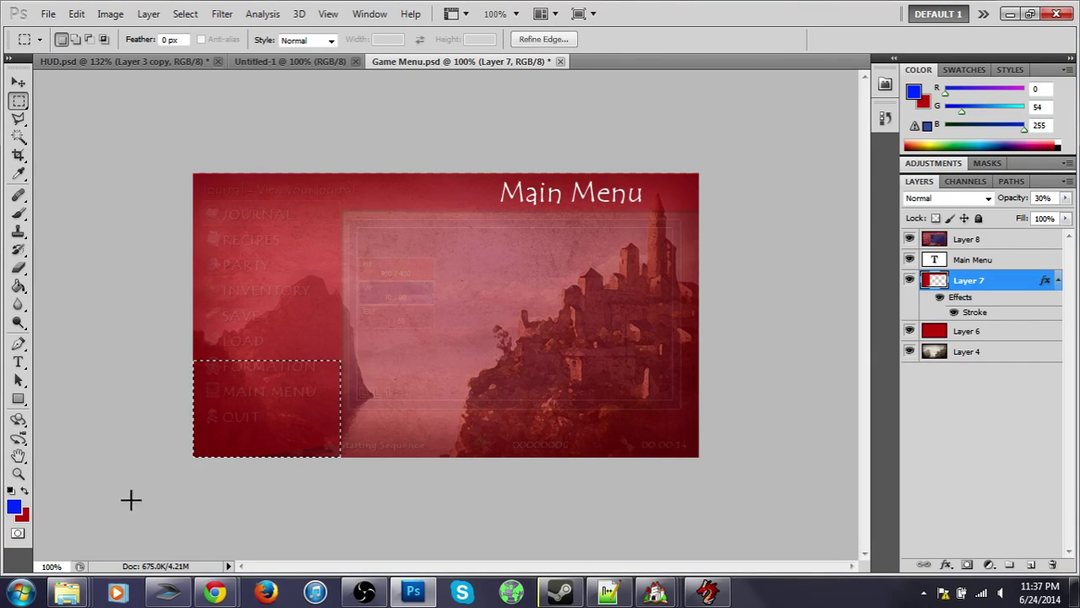
{"action": "left_click", "coordinate": [909, 239]}
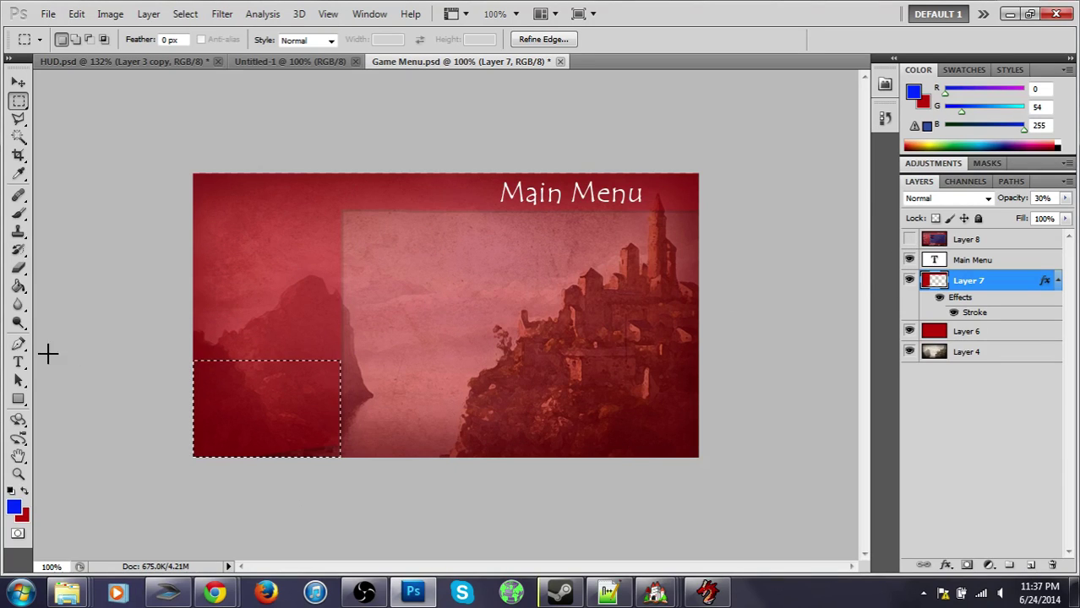
Step: Try sampling the foreground colour from the translucent red sidebar and from the tinted background beside it
{"action": "left_click", "coordinate": [17, 287]}
{"action": "left_click", "coordinate": [17, 173]}
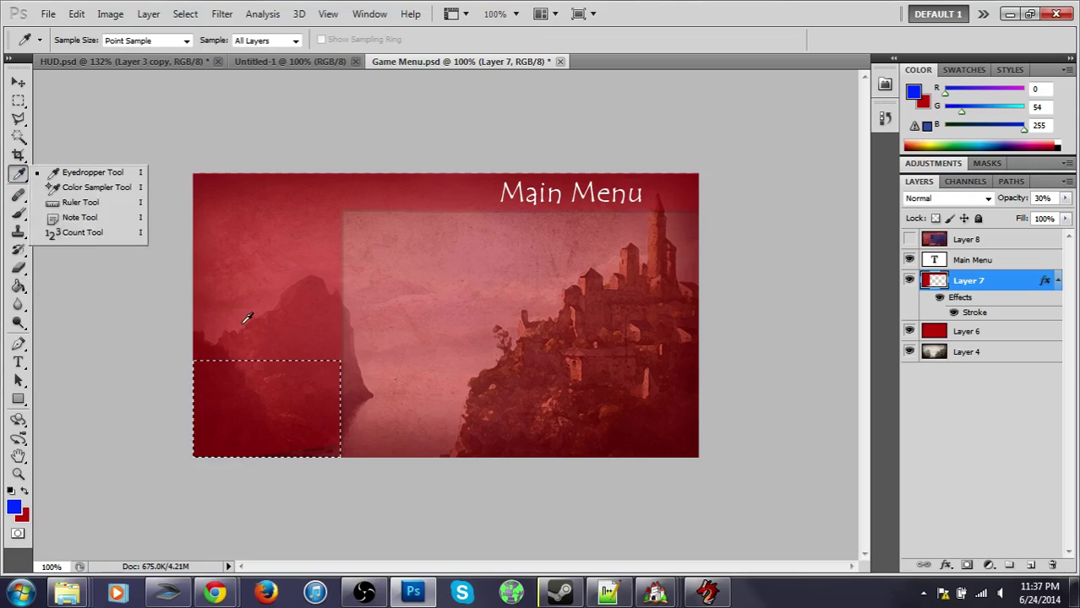
{"action": "left_click", "coordinate": [243, 319]}
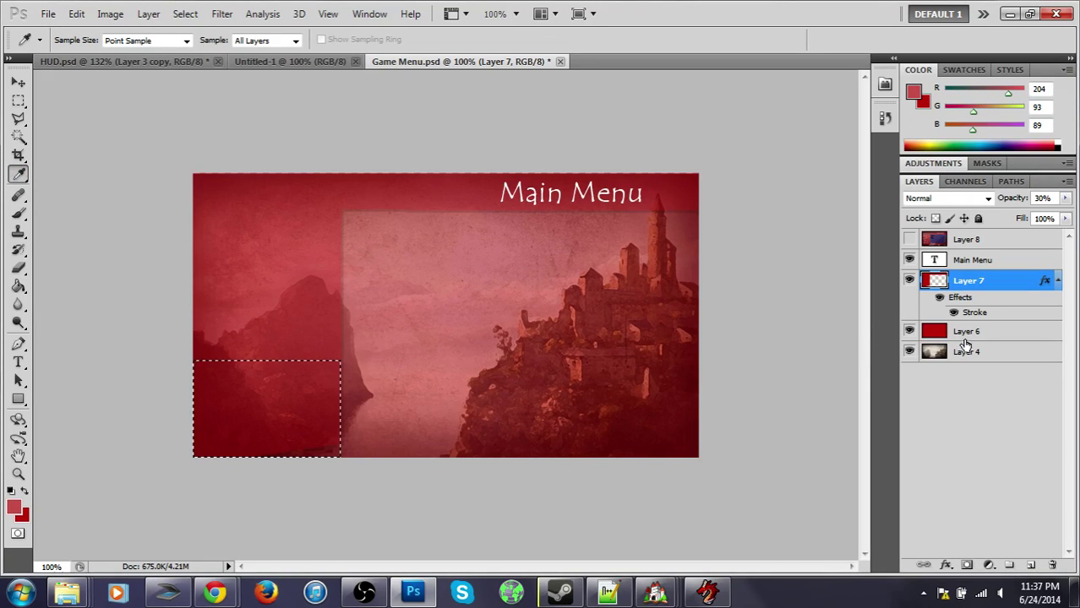
{"action": "left_click", "coordinate": [963, 335]}
{"action": "left_click", "coordinate": [462, 318]}
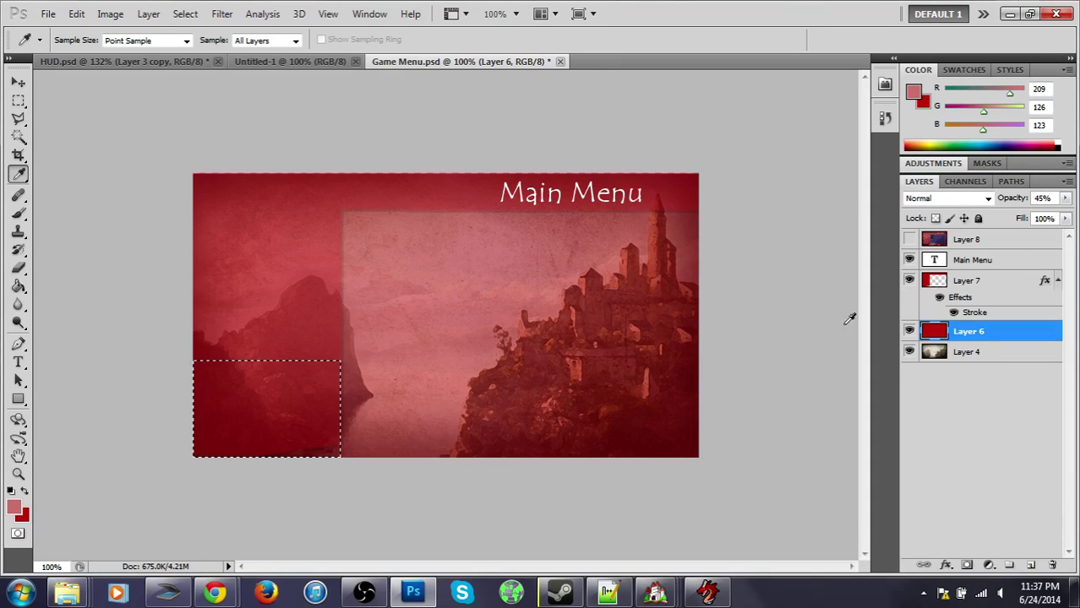
Step: Sample the sidebar's solid red as the foreground colour with Layer 7 at 100% opacity, and return the layer to 30%
{"action": "left_click", "coordinate": [967, 283]}
{"action": "left_click", "coordinate": [1043, 197]}
{"action": "type", "text": "10"}
{"action": "key", "text": "Return"}
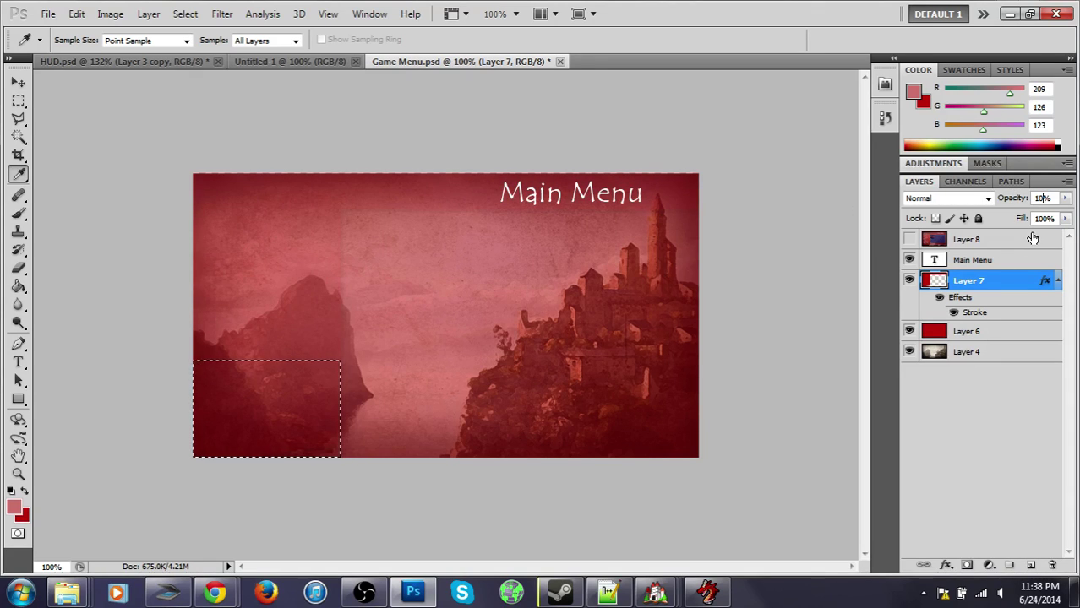
{"action": "key", "text": "0"}
{"action": "left_click", "coordinate": [297, 295]}
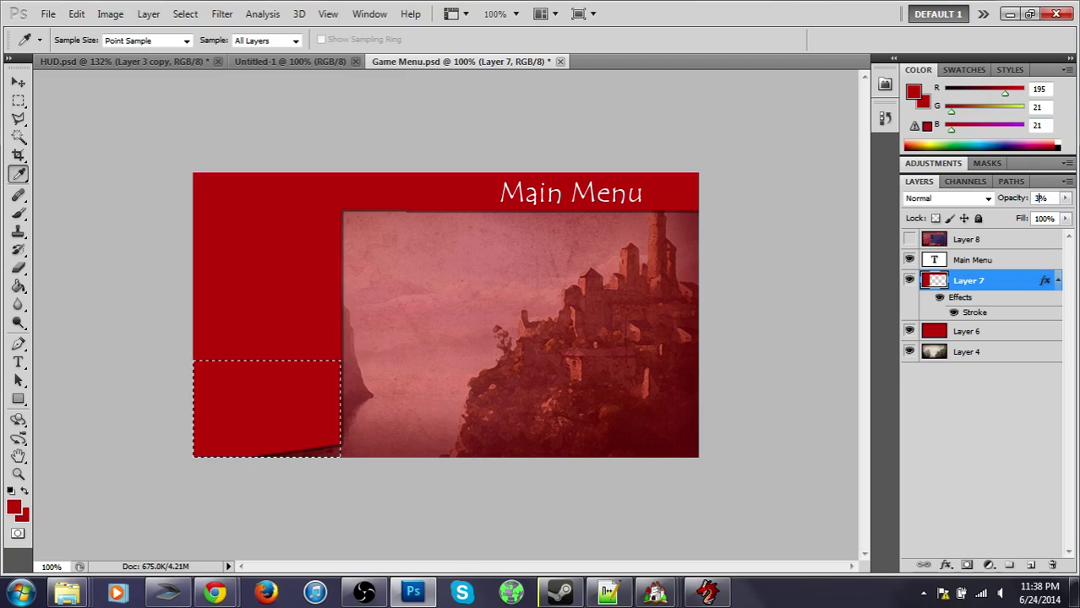
{"action": "type", "text": "30"}
{"action": "key", "text": "Return"}
Step: Raise Layer 7 to 100% opacity, fill the selected lower sidebar area with the red foreground colour using Paint Bucket, and deselect
{"action": "left_click", "coordinate": [19, 285]}
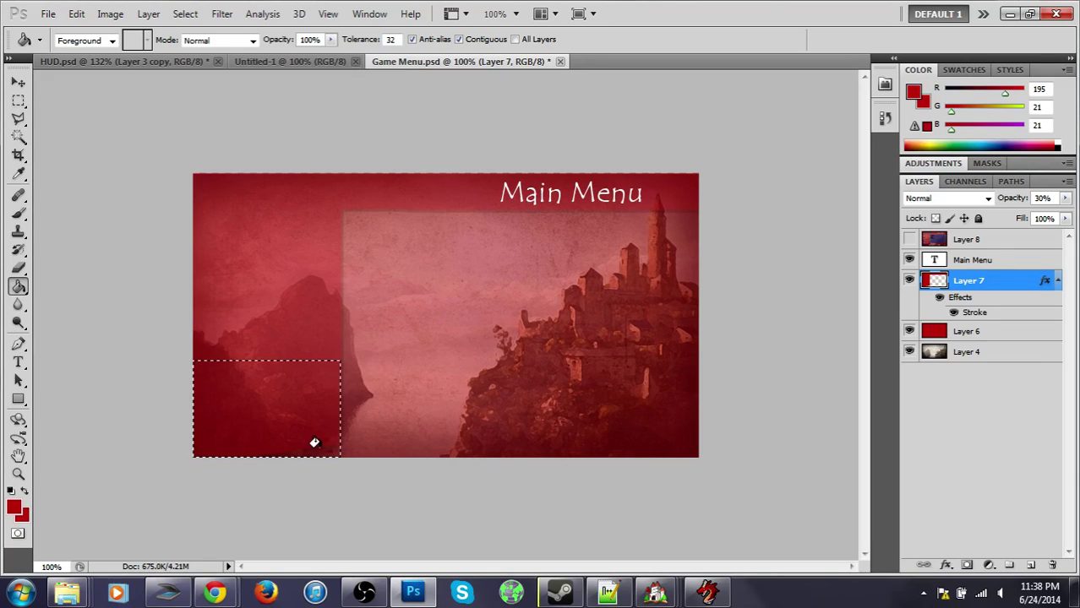
{"action": "left_click", "coordinate": [1065, 199]}
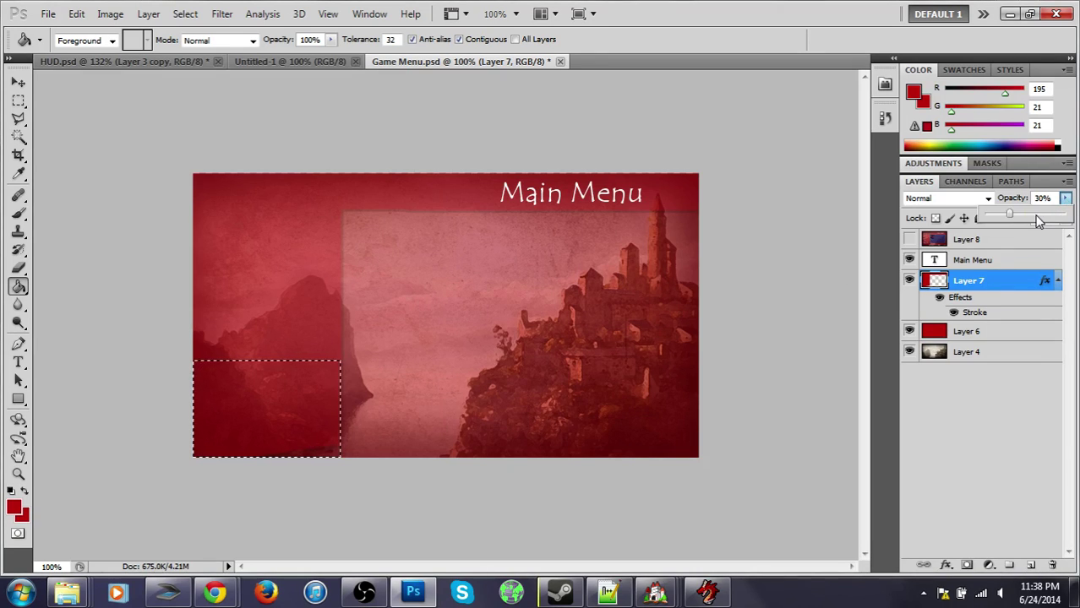
{"action": "left_click_drag", "start_coordinate": [1075, 218], "coordinate": [1073, 218]}
{"action": "left_click", "coordinate": [315, 453]}
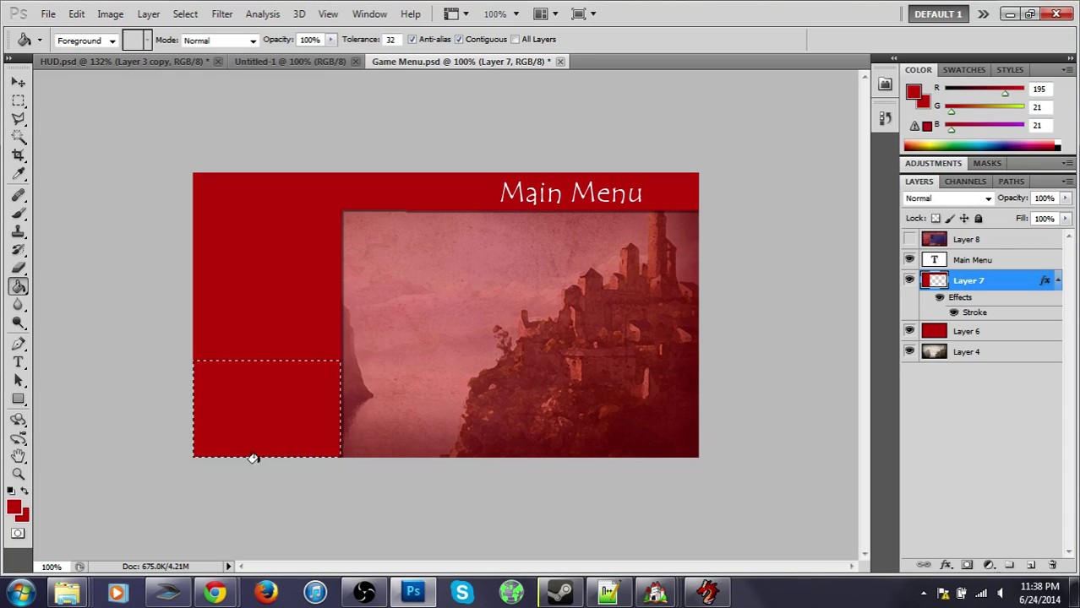
{"action": "key", "text": "ctrl+d"}
Step: Marquee-select a small square at the sidebar's lower inner corner and fill it with the foreground colour
{"action": "left_click", "coordinate": [18, 100]}
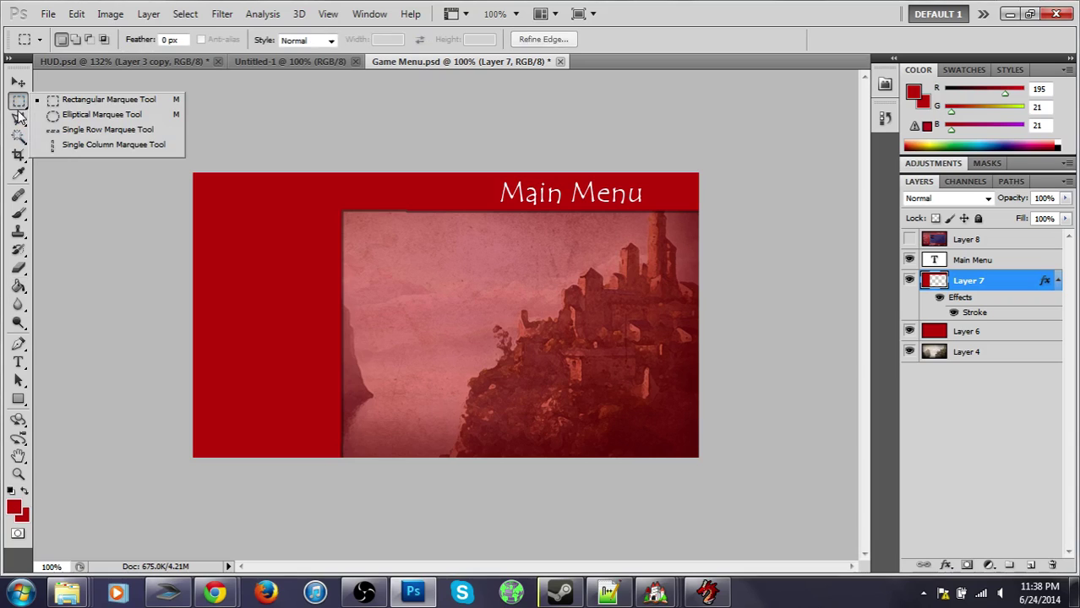
{"action": "left_click_drag", "start_coordinate": [321, 435], "coordinate": [343, 461]}
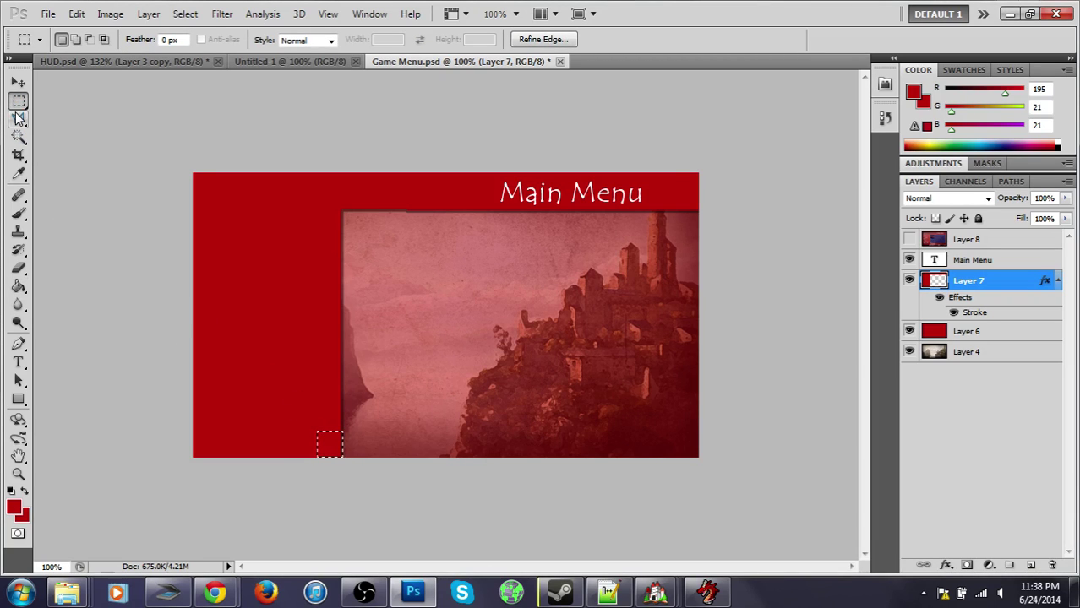
{"action": "left_click", "coordinate": [110, 14]}
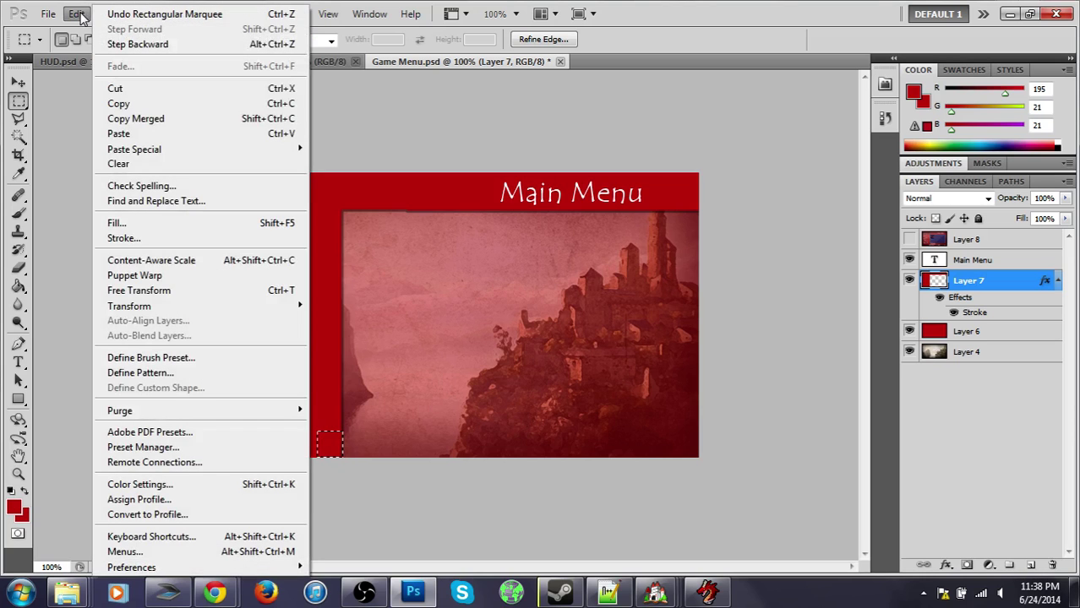
{"action": "left_click", "coordinate": [116, 223]}
{"action": "left_click", "coordinate": [570, 179]}
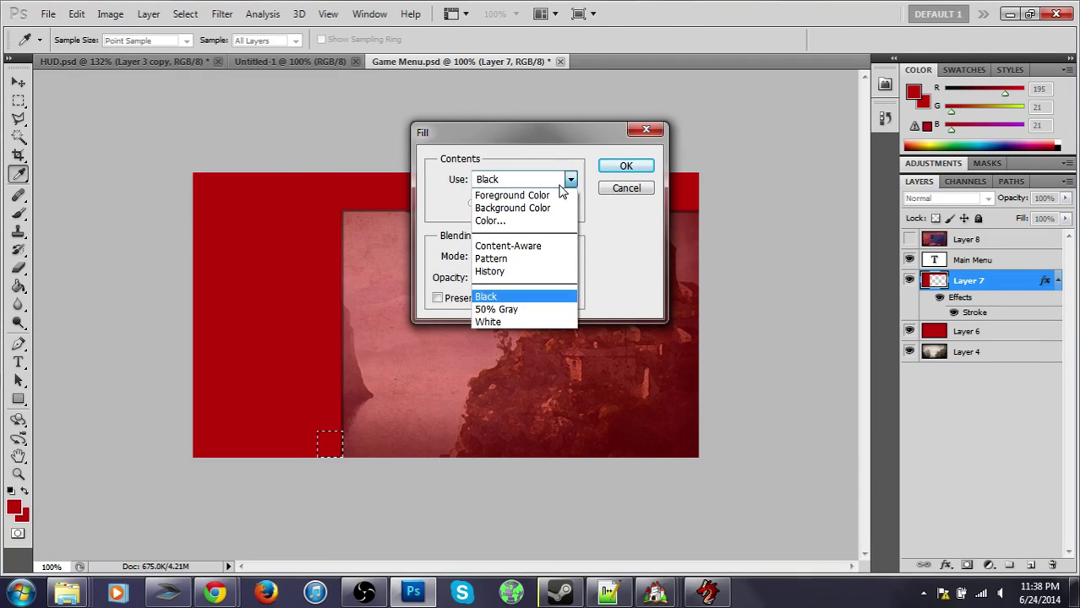
{"action": "left_click", "coordinate": [562, 195]}
{"action": "left_click", "coordinate": [623, 167]}
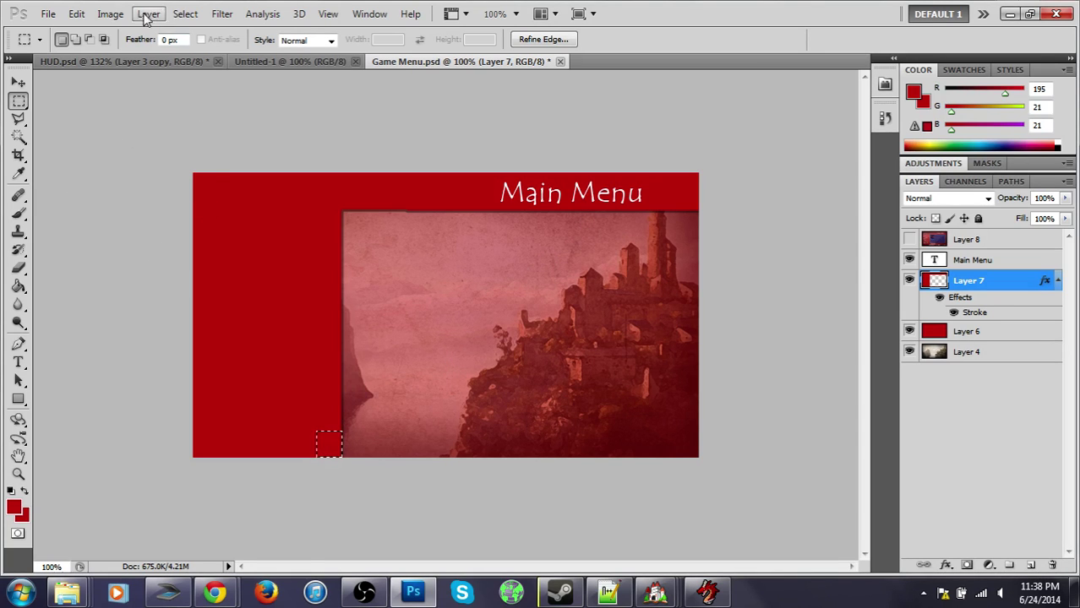
Step: Nudge the small corner selection slightly left between repeated foreground-colour fills at 100% opacity, and clear the selection
{"action": "left_click", "coordinate": [76, 14]}
{"action": "left_click", "coordinate": [116, 221]}
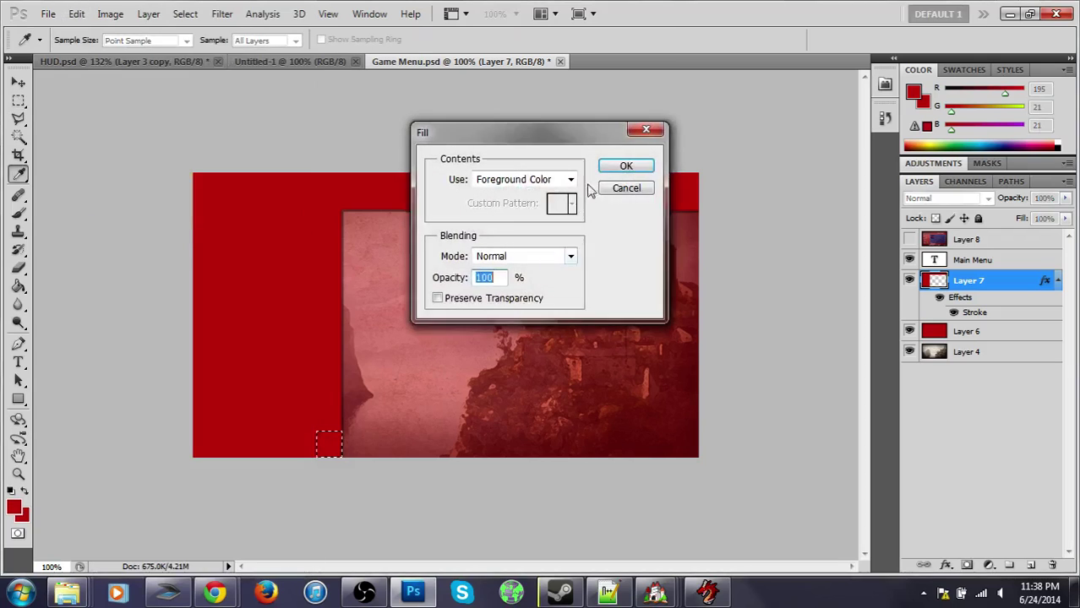
{"action": "left_click", "coordinate": [625, 166]}
{"action": "key", "text": "m"}
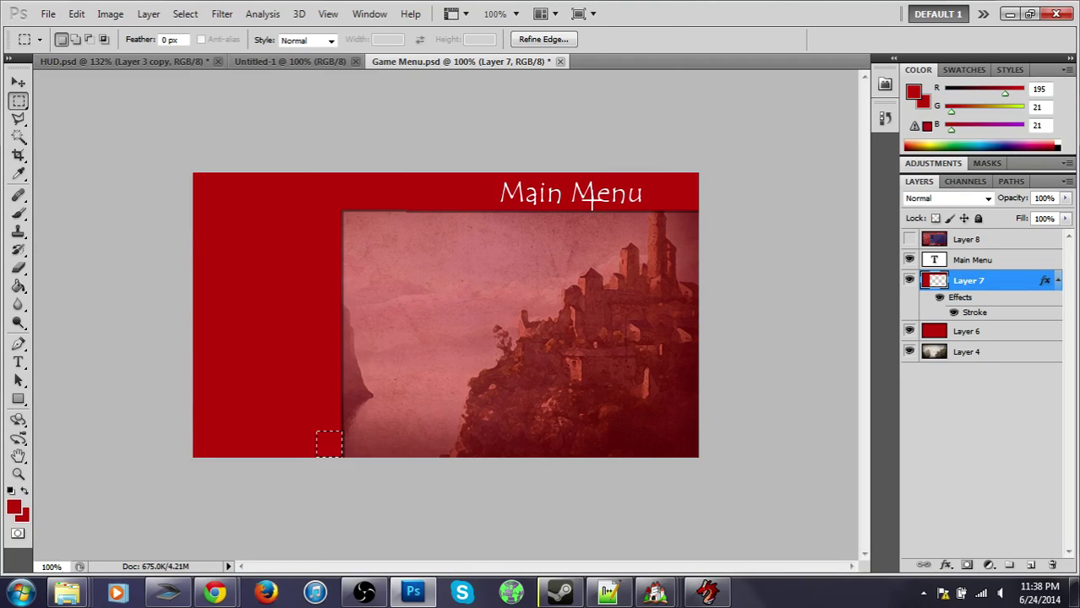
{"action": "left_click", "coordinate": [78, 15]}
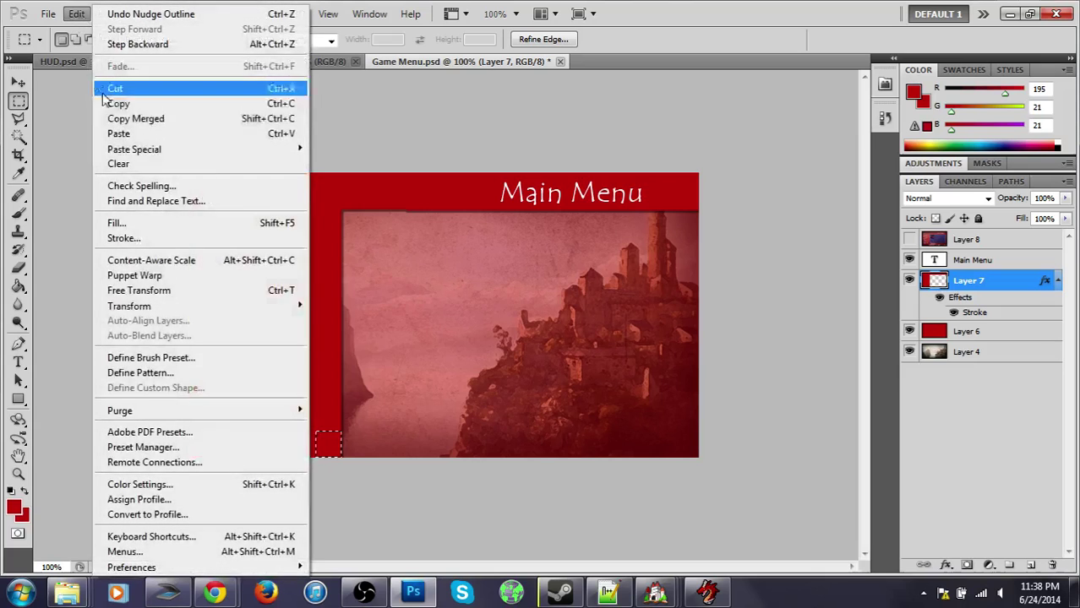
{"action": "left_click", "coordinate": [117, 223]}
{"action": "left_click", "coordinate": [620, 167]}
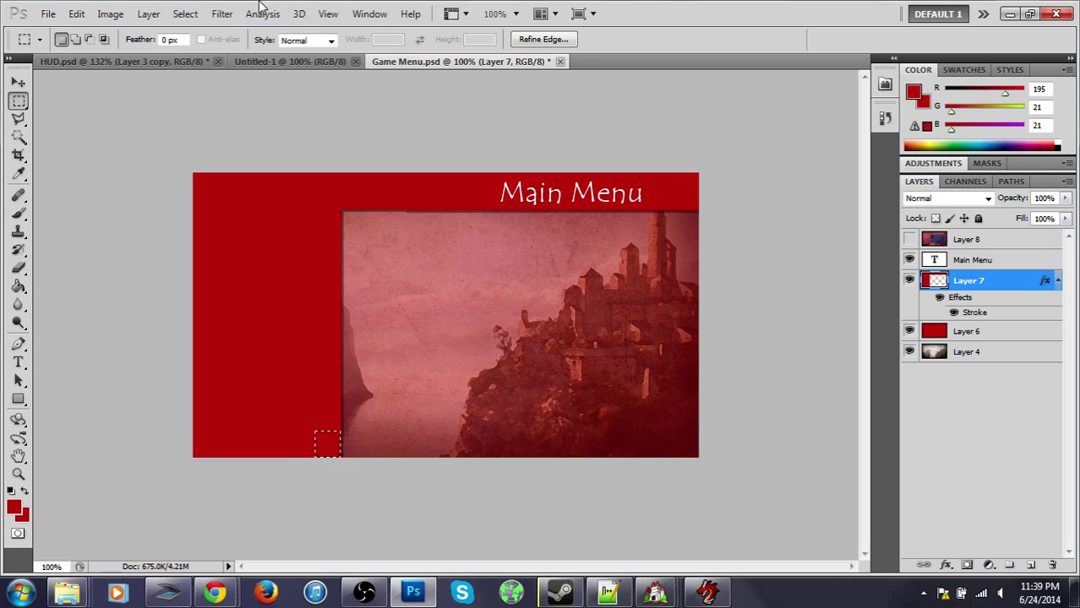
{"action": "left_click", "coordinate": [110, 13]}
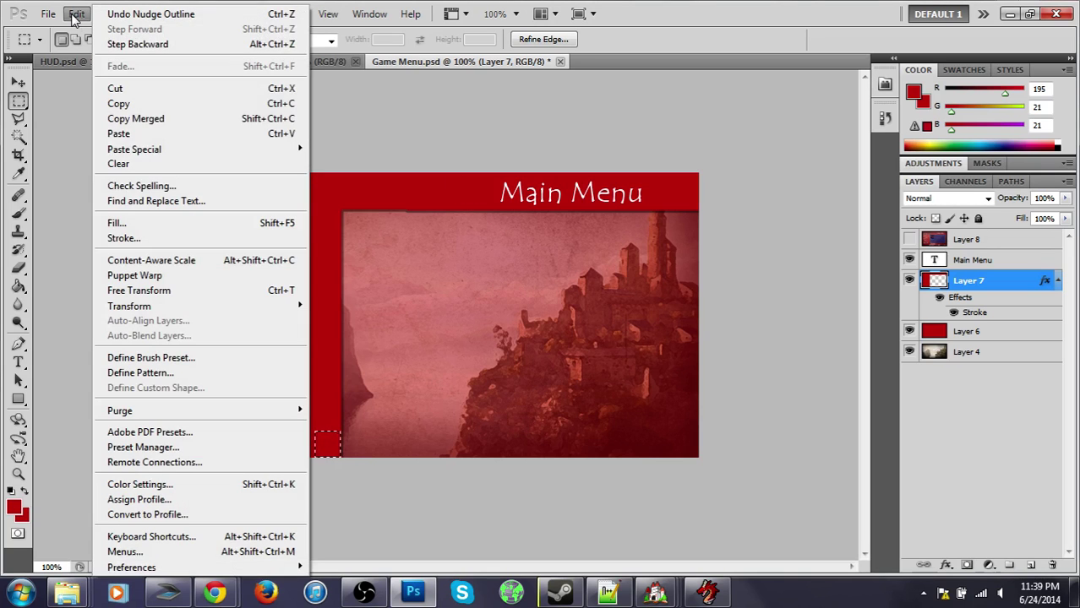
{"action": "left_click", "coordinate": [127, 222]}
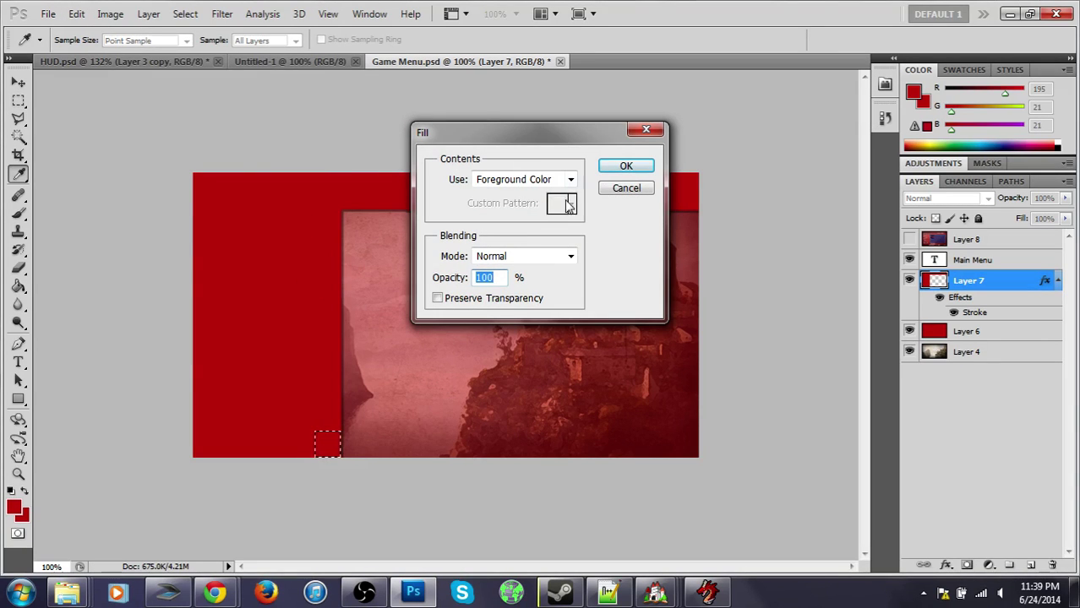
{"action": "key", "text": "Return"}
{"action": "key", "text": "m"}
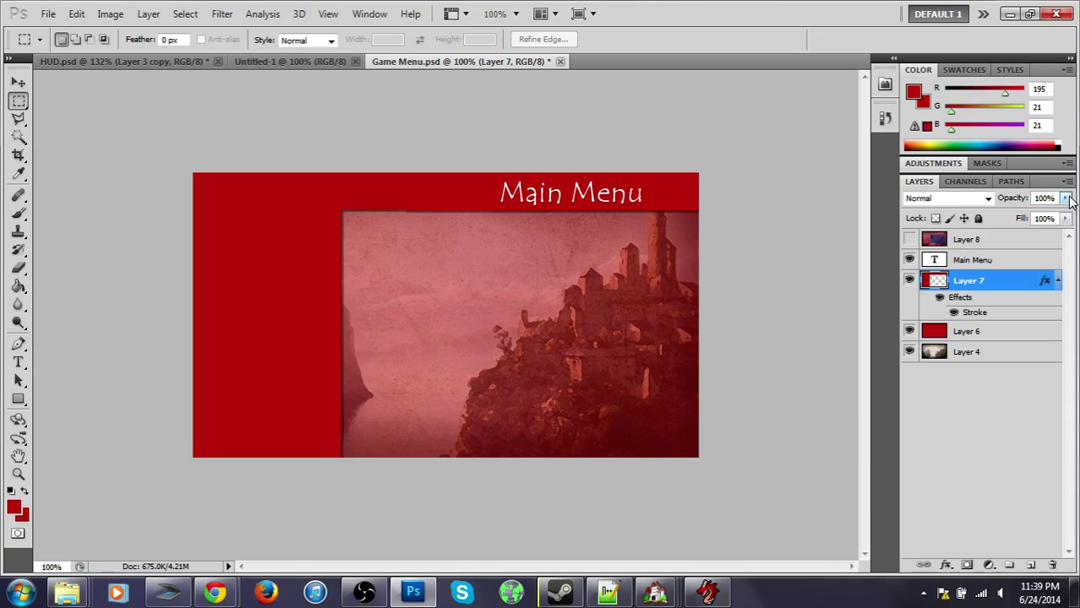
Step: With the Layer 8 overlay shown, cut the sidebar's lower inner corner off diagonally on Layer 7 using a polygonal lasso selection, and deselect
{"action": "left_click", "coordinate": [909, 240]}
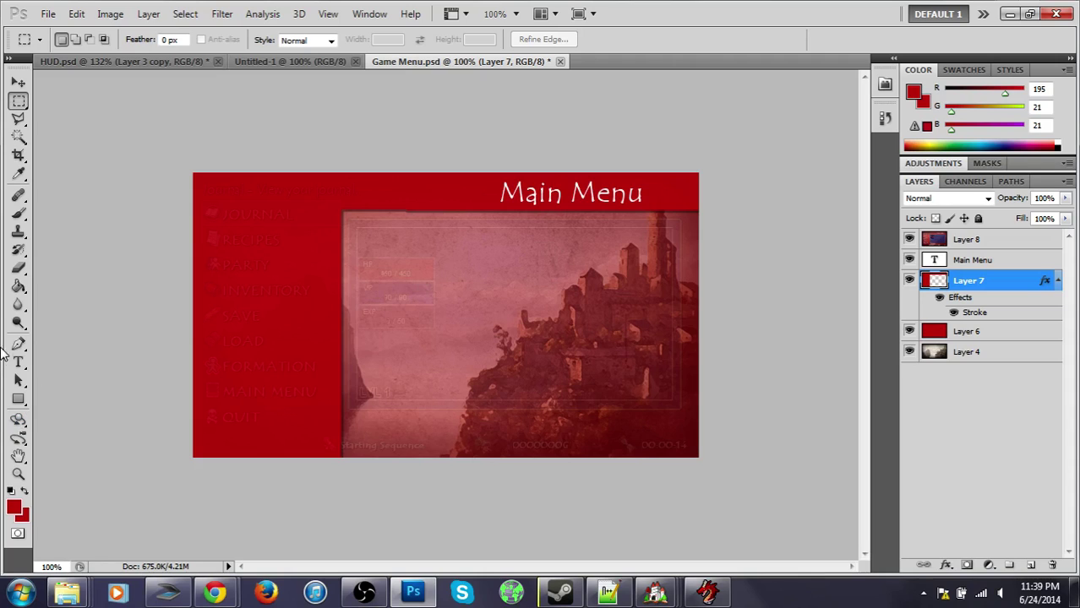
{"action": "left_click", "coordinate": [19, 119]}
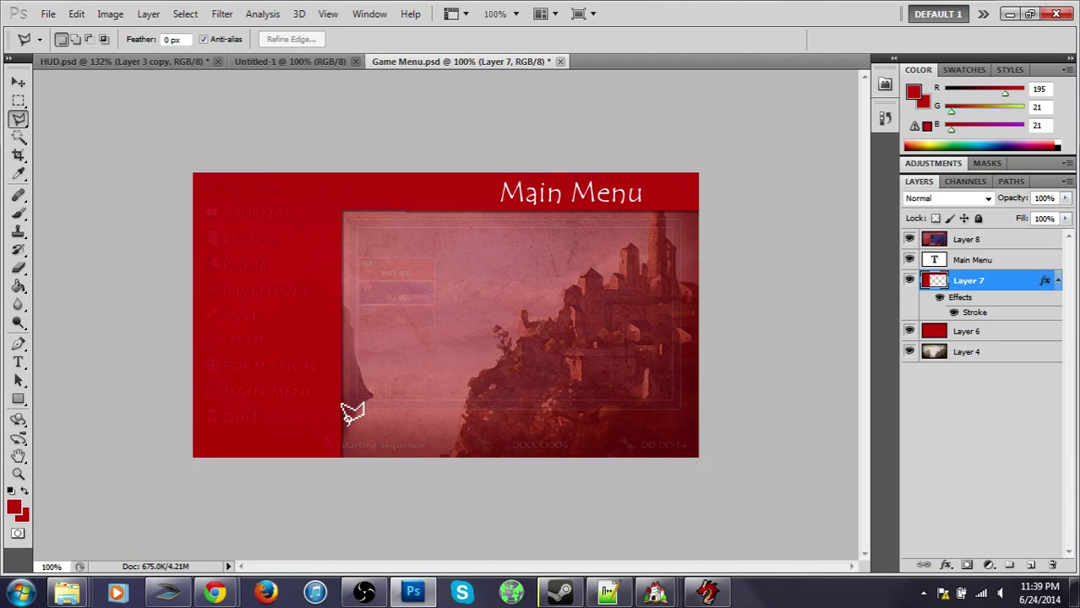
{"action": "left_click", "coordinate": [342, 415]}
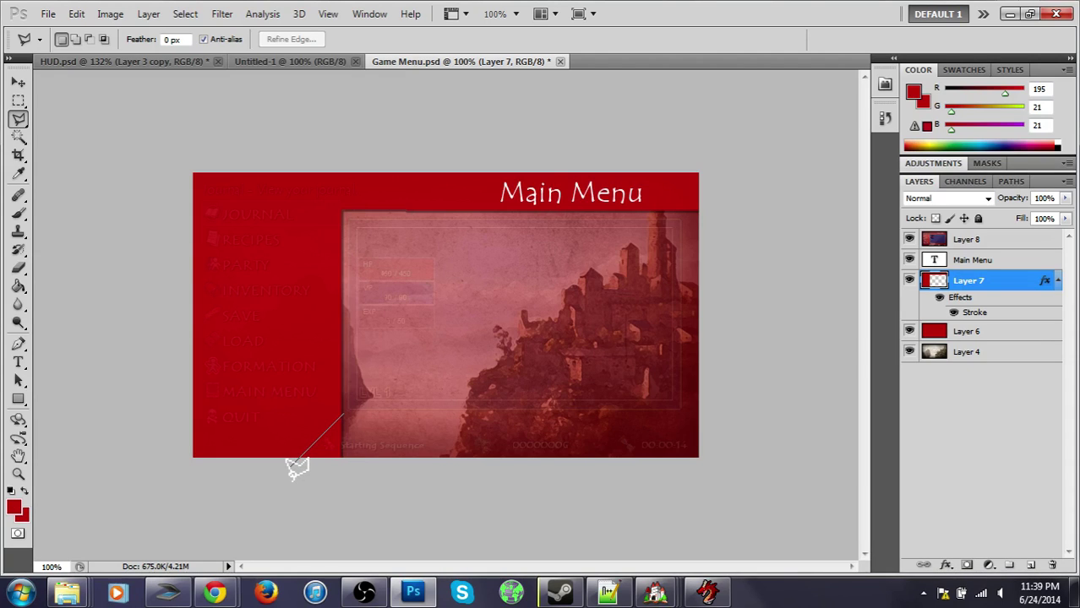
{"action": "left_click", "coordinate": [288, 467]}
{"action": "left_click", "coordinate": [417, 491]}
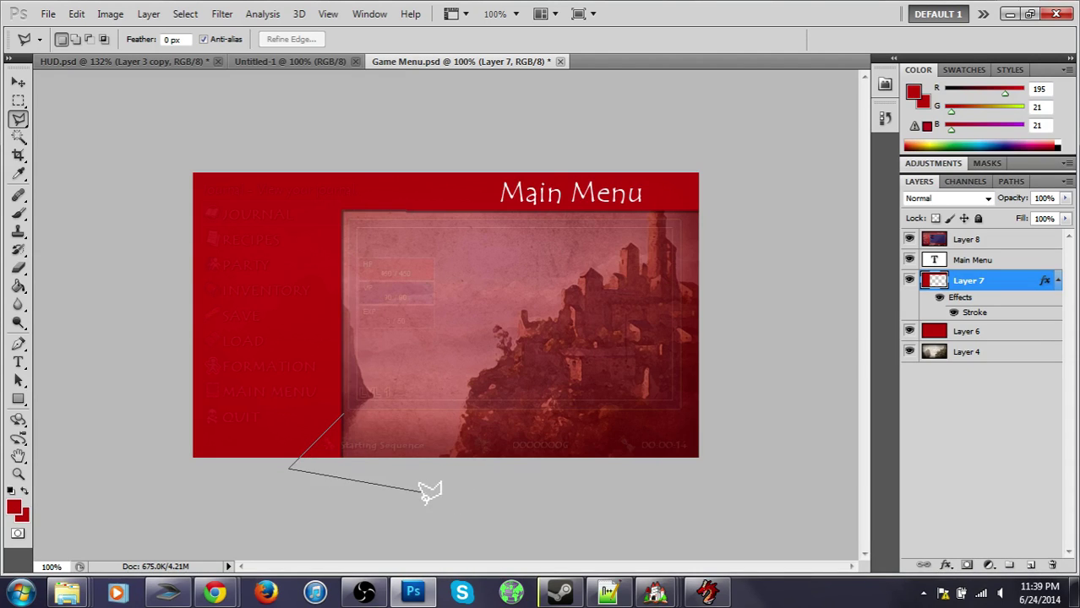
{"action": "left_click", "coordinate": [343, 416]}
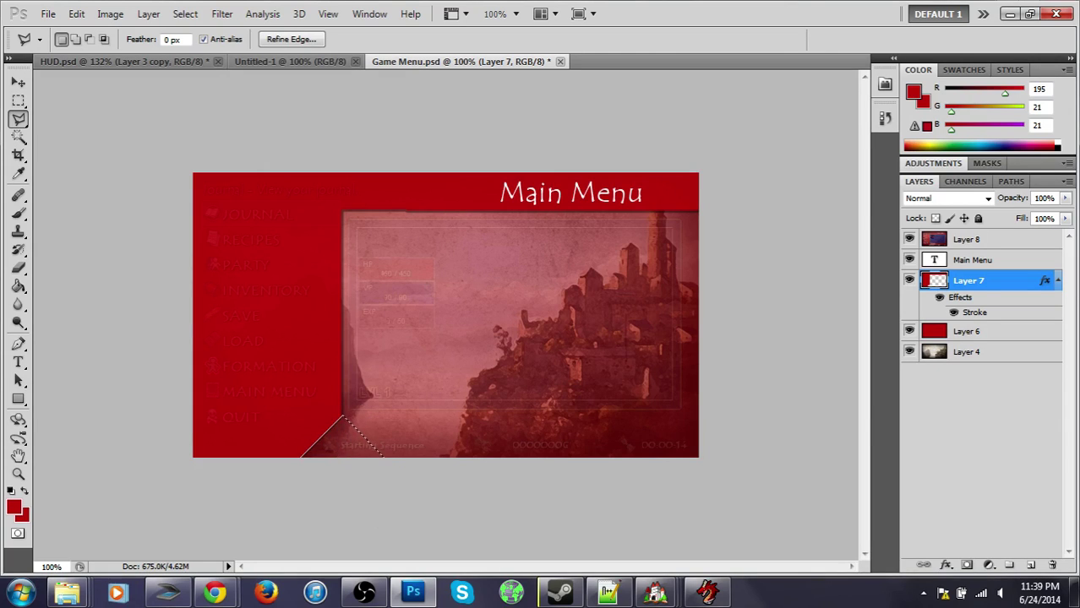
{"action": "key", "text": "ctrl+d"}
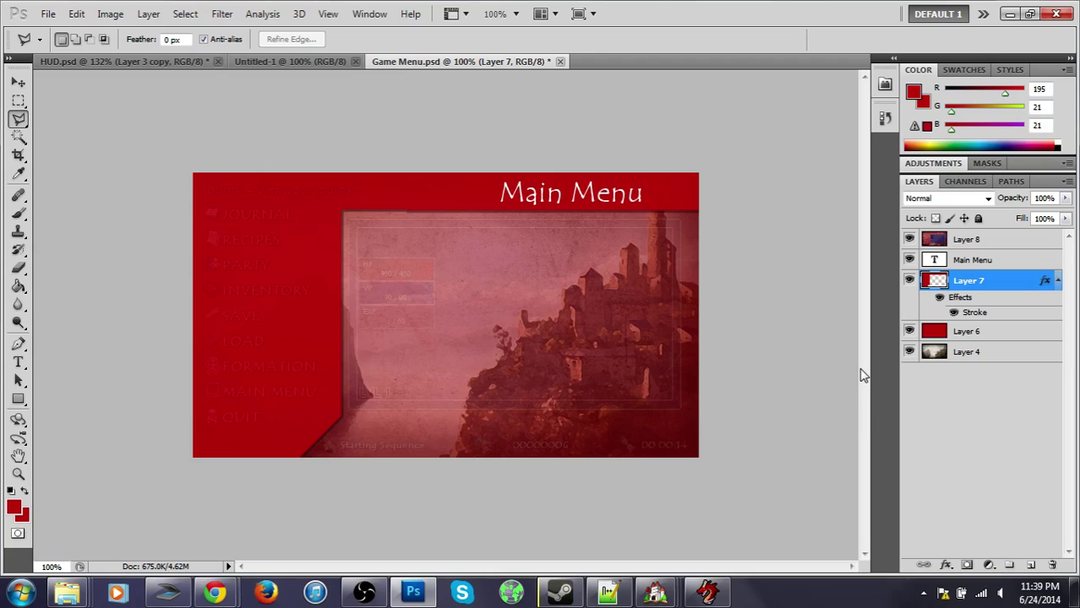
Step: Set Layer 7's opacity to 30%, compare the art with the Layer 8 overlay, and leave the overlay hidden
{"action": "left_click", "coordinate": [909, 239]}
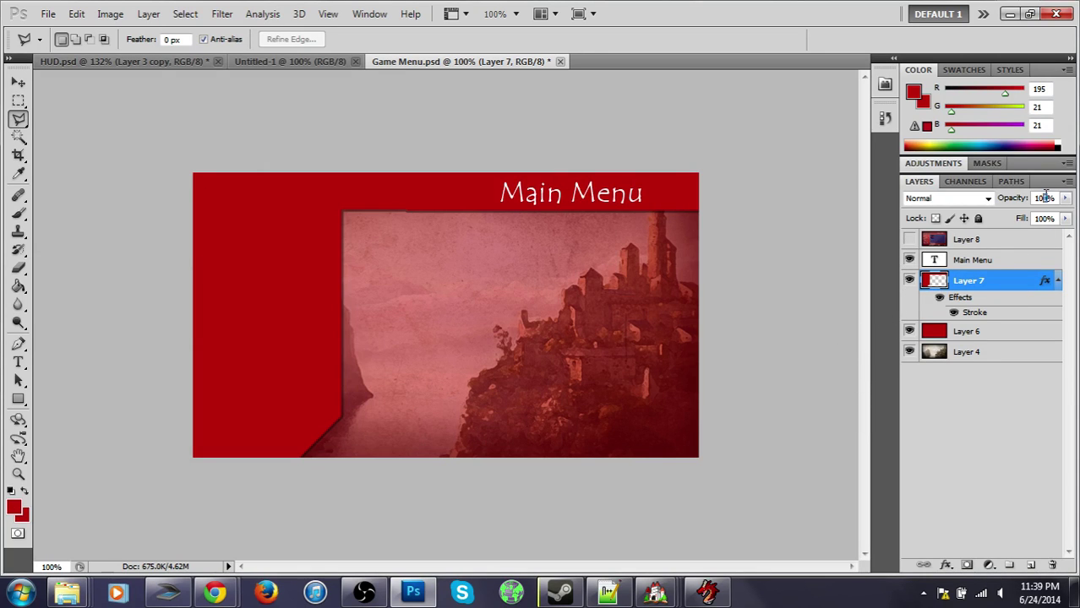
{"action": "type", "text": "30"}
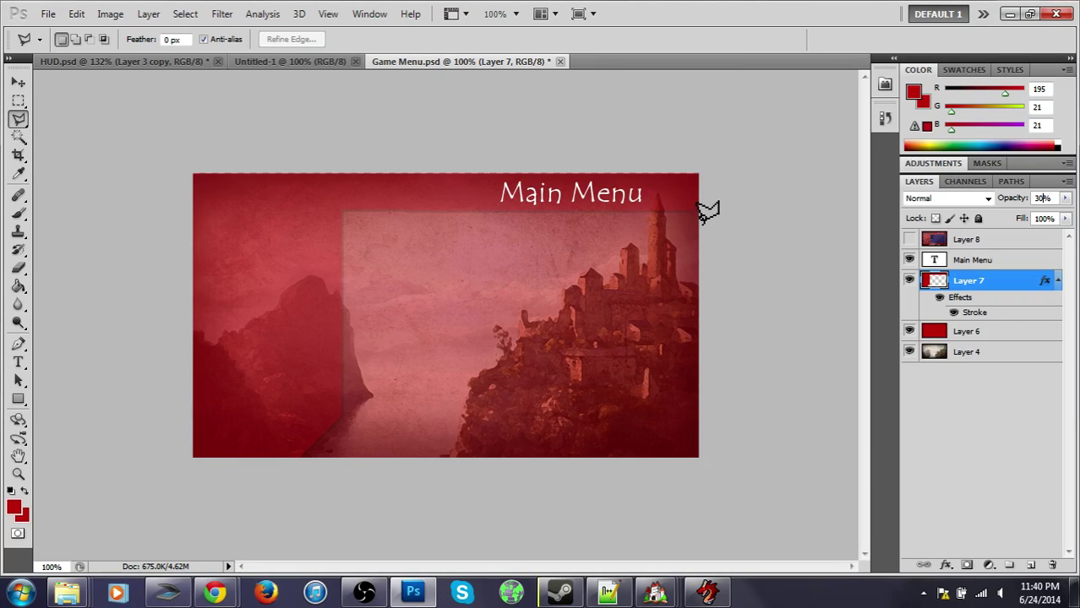
{"action": "left_click", "coordinate": [910, 240]}
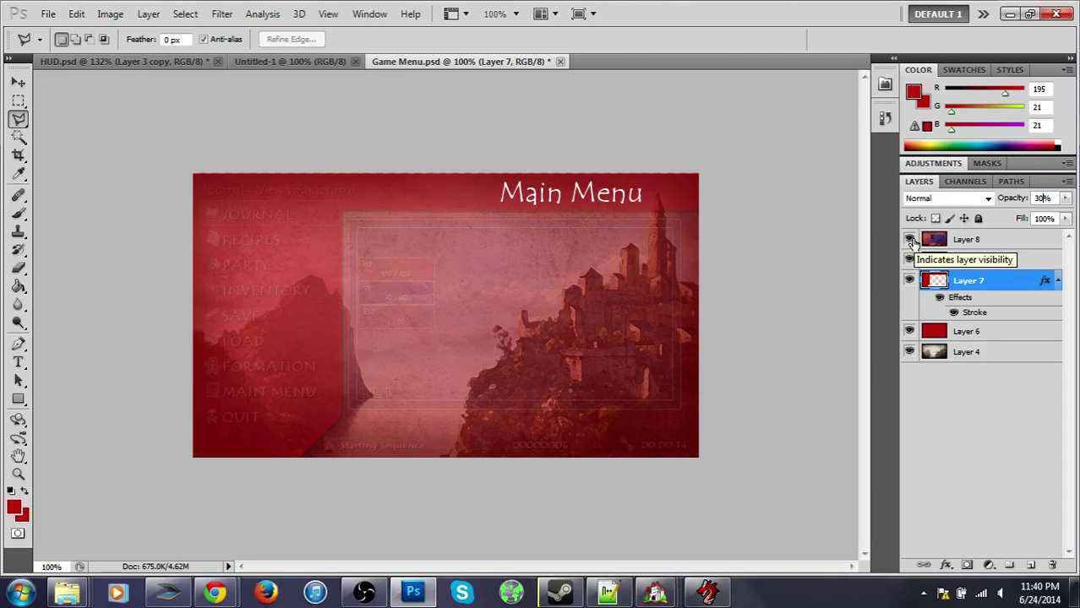
{"action": "left_click", "coordinate": [910, 240]}
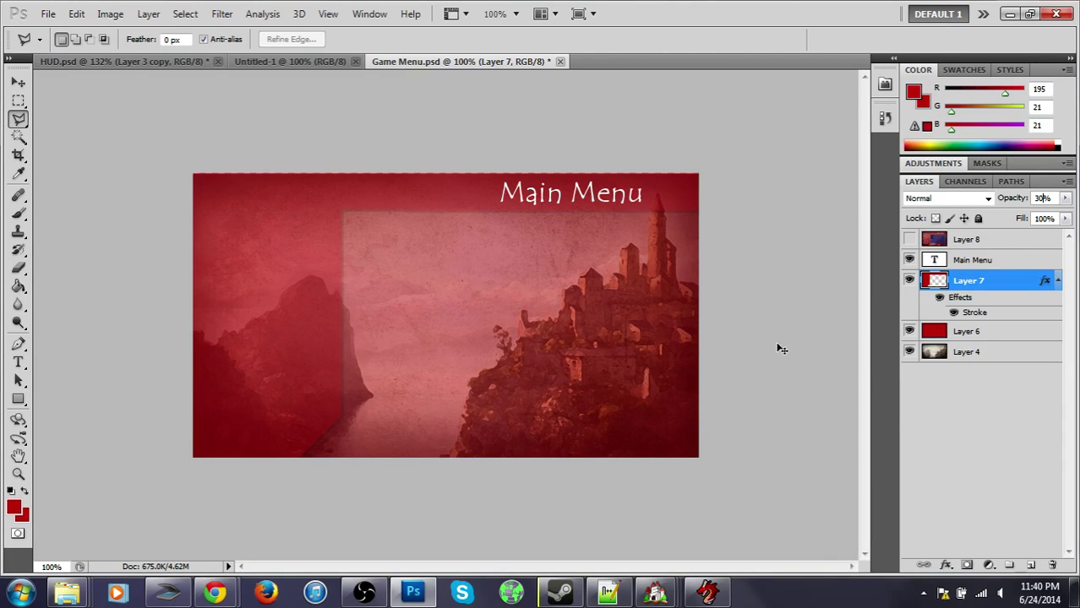
Step: Save the document over the existing Game Menu.psd in RPG Project Art with Maximize Compatibility on
{"action": "key", "text": "ctrl+shift+s"}
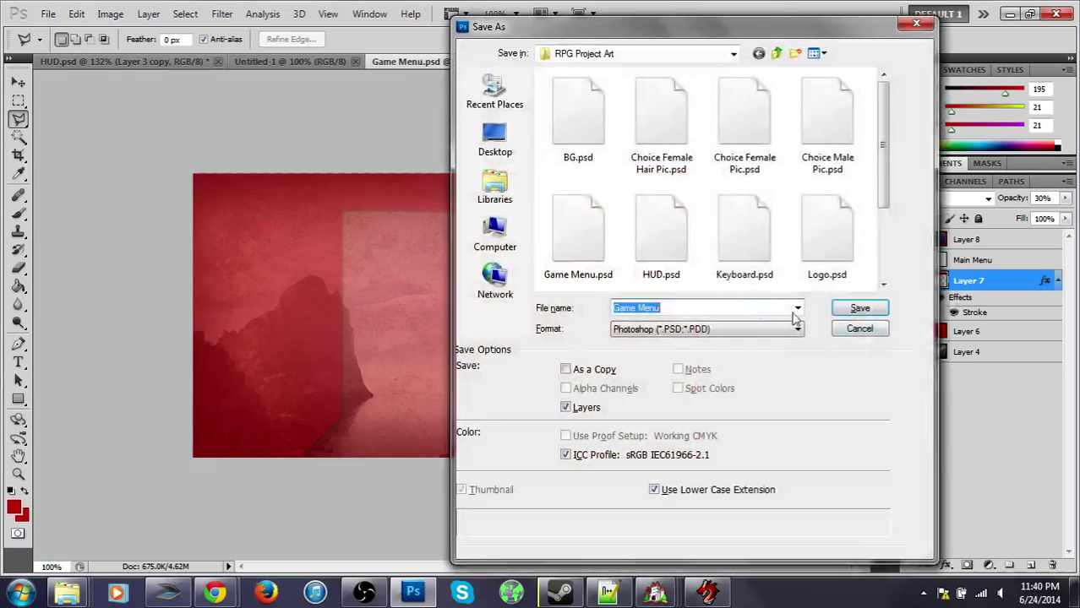
{"action": "left_click", "coordinate": [879, 311]}
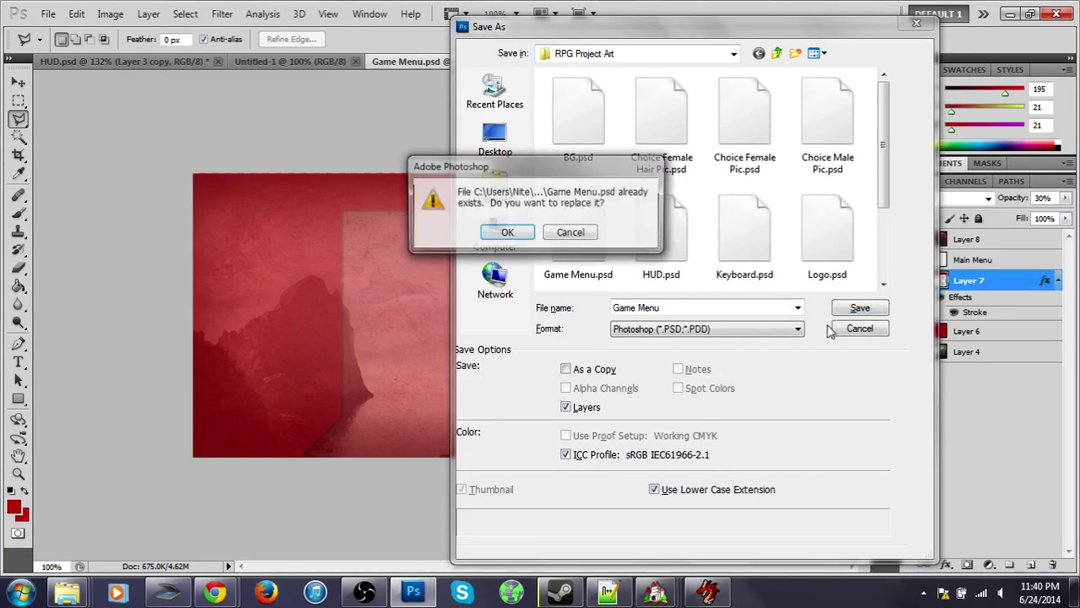
{"action": "left_click", "coordinate": [507, 234]}
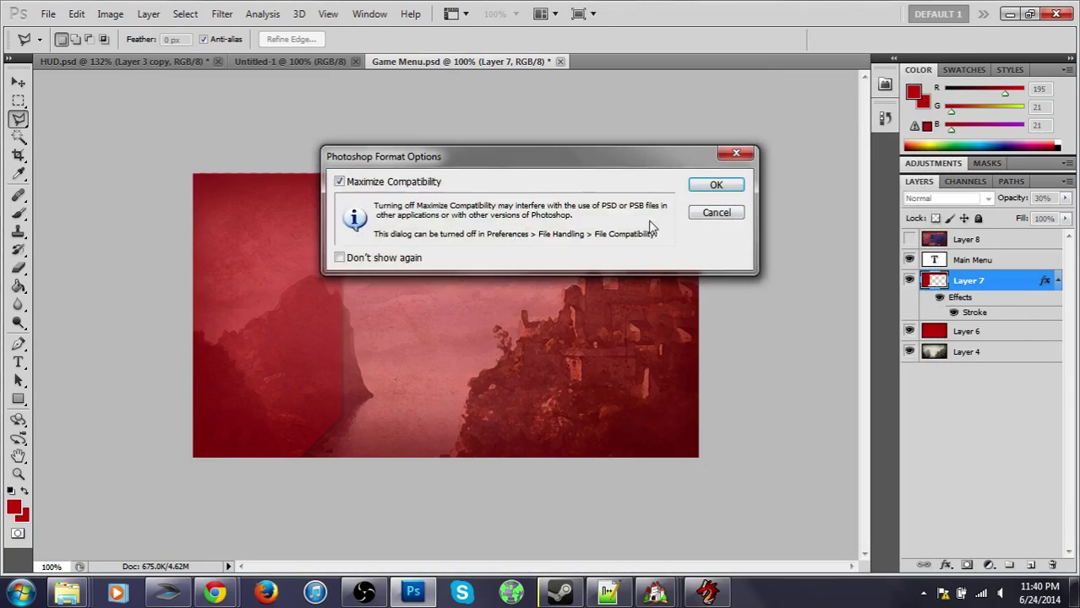
{"action": "left_click", "coordinate": [713, 186]}
Step: Start saving another copy of the menu art and browse to Documents > RPGVXAce > Tale of Maros > Graphics > Pictures
{"action": "key", "text": "ctrl+shift+s"}
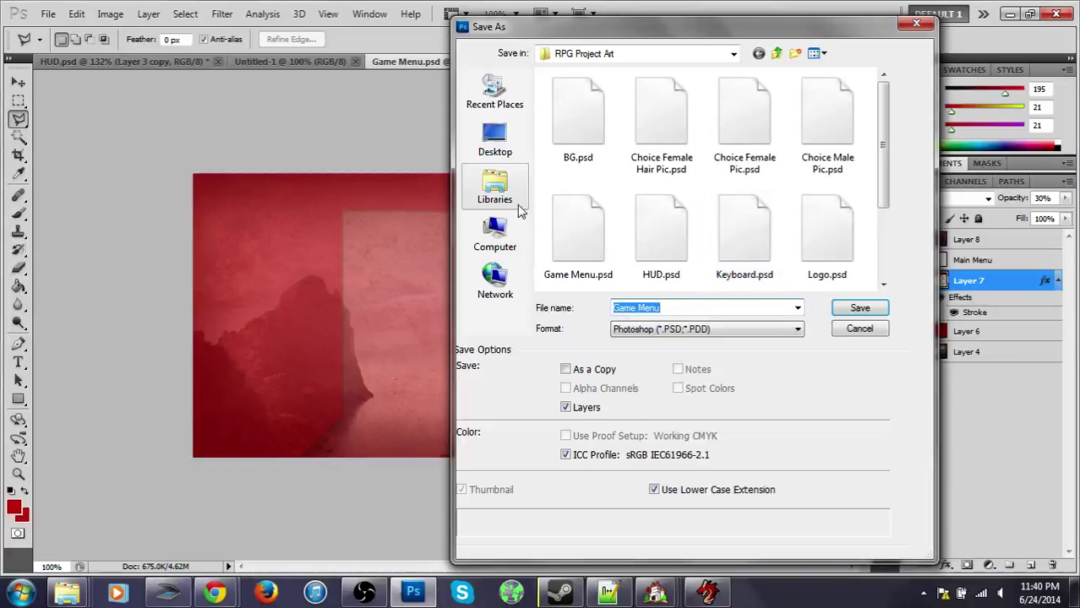
{"action": "left_click", "coordinate": [495, 188]}
{"action": "double_click", "coordinate": [596, 95]}
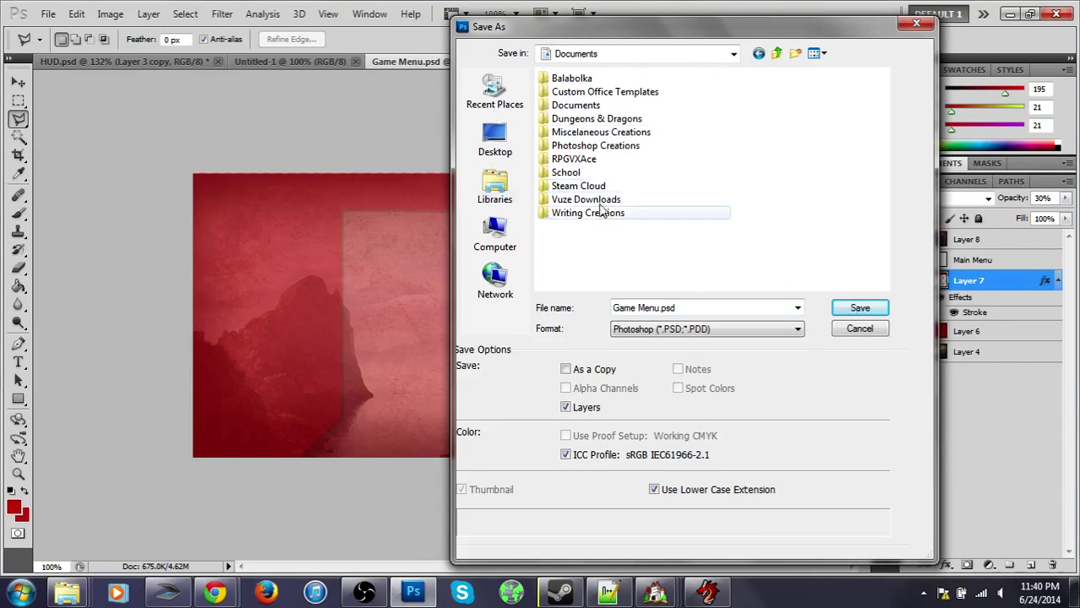
{"action": "double_click", "coordinate": [574, 159]}
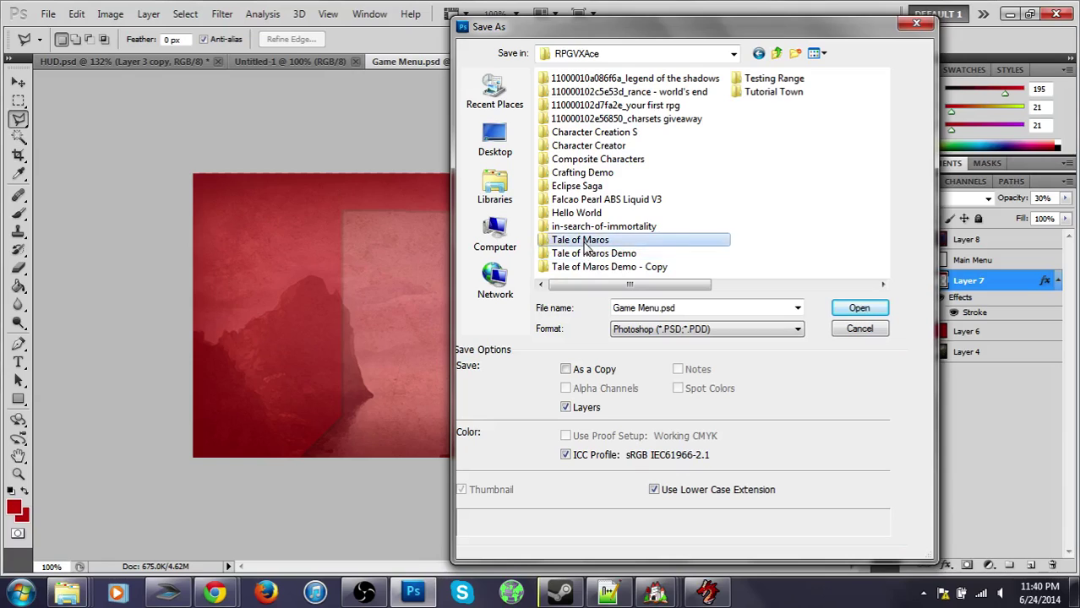
{"action": "double_click", "coordinate": [582, 240]}
{"action": "double_click", "coordinate": [570, 107]}
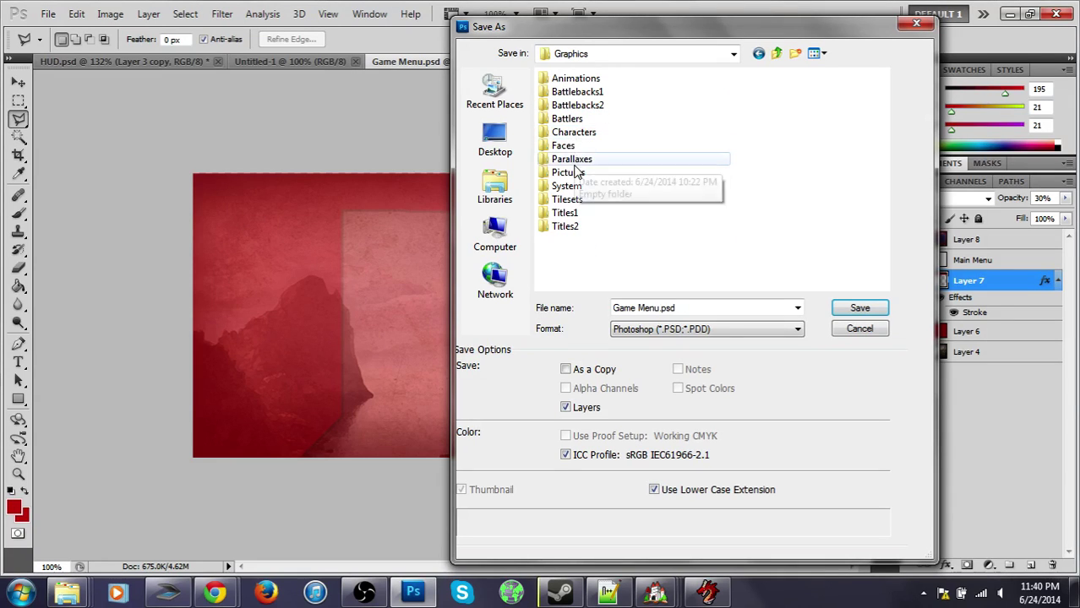
{"action": "left_click", "coordinate": [577, 174]}
{"action": "double_click", "coordinate": [577, 176]}
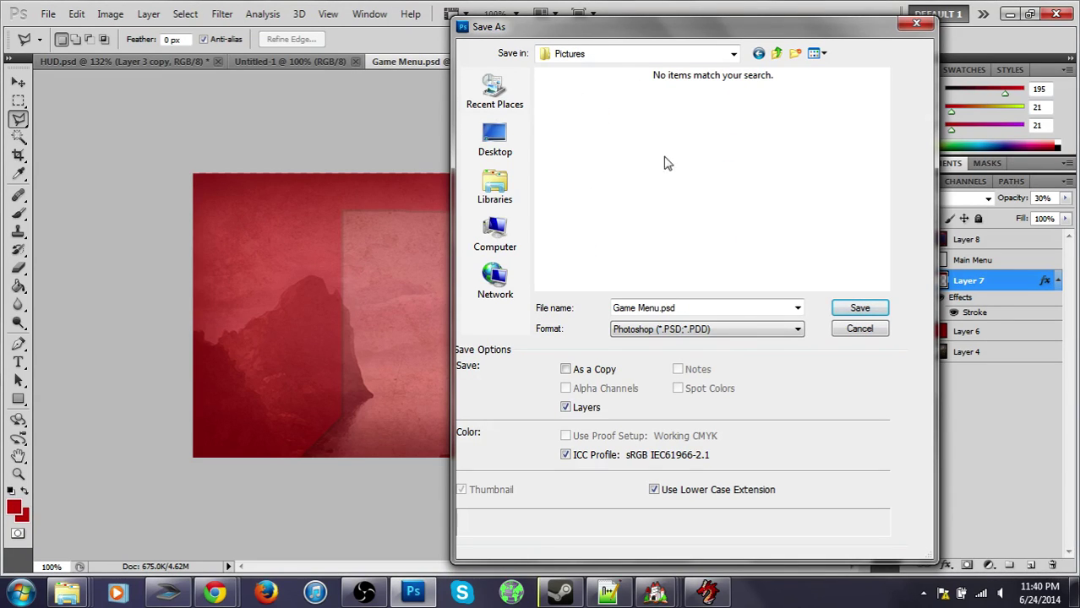
Step: Set the export format to PNG and pick the existing MenuBack file in Tale of Maros > Graphics > System as the save target
{"action": "left_click", "coordinate": [720, 331]}
{"action": "left_click", "coordinate": [676, 501]}
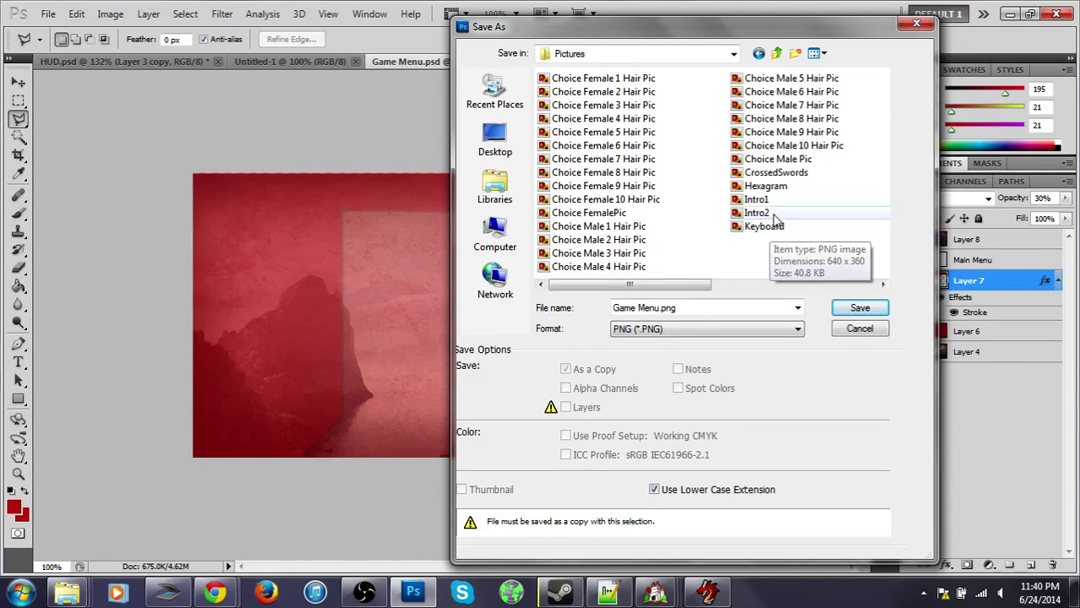
{"action": "left_click", "coordinate": [775, 54]}
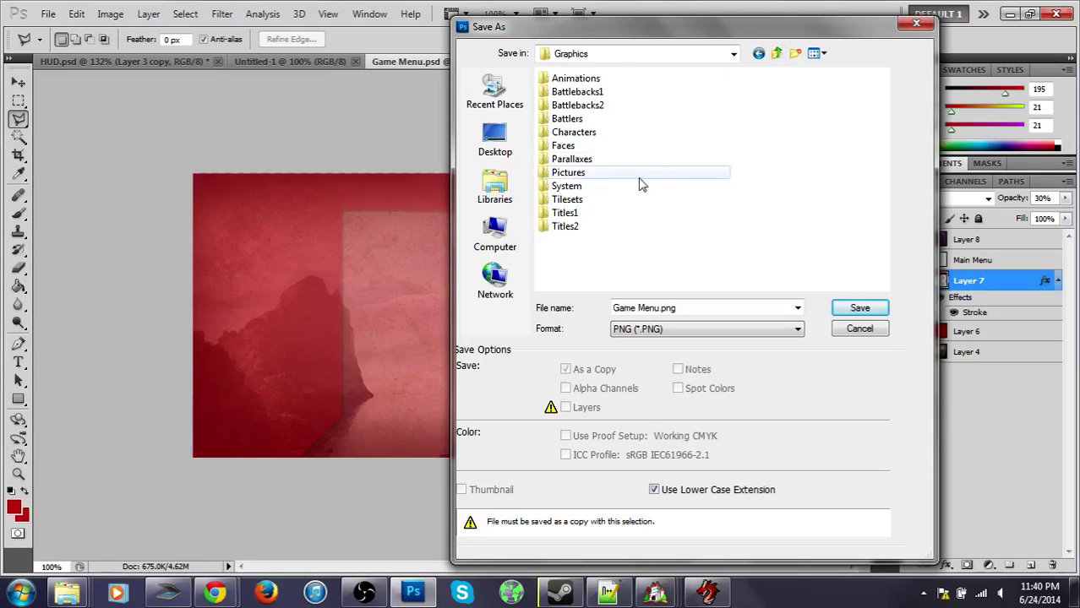
{"action": "double_click", "coordinate": [609, 181]}
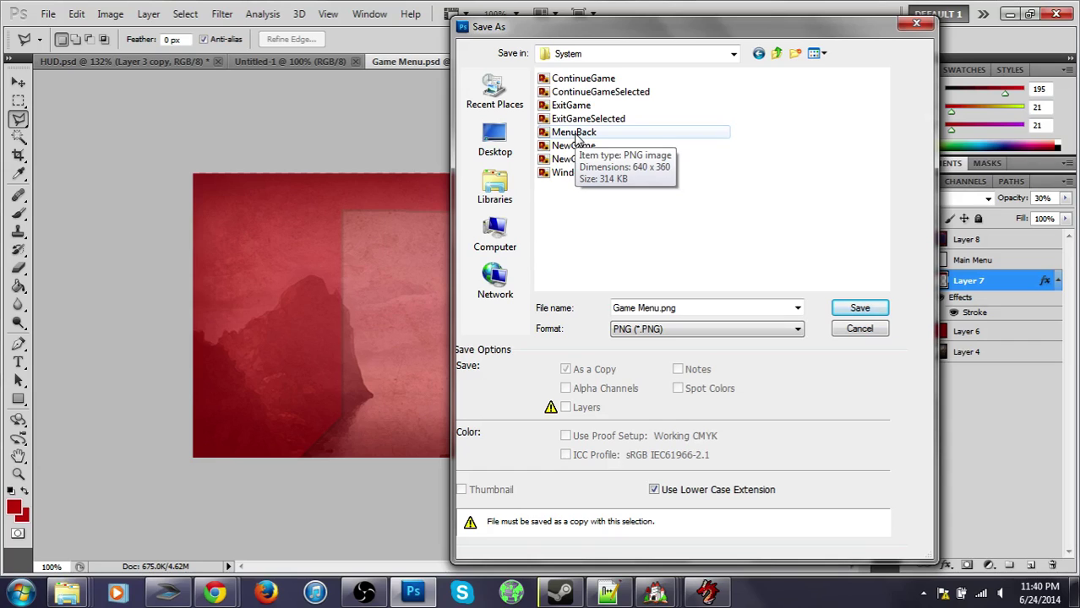
{"action": "left_click", "coordinate": [577, 133]}
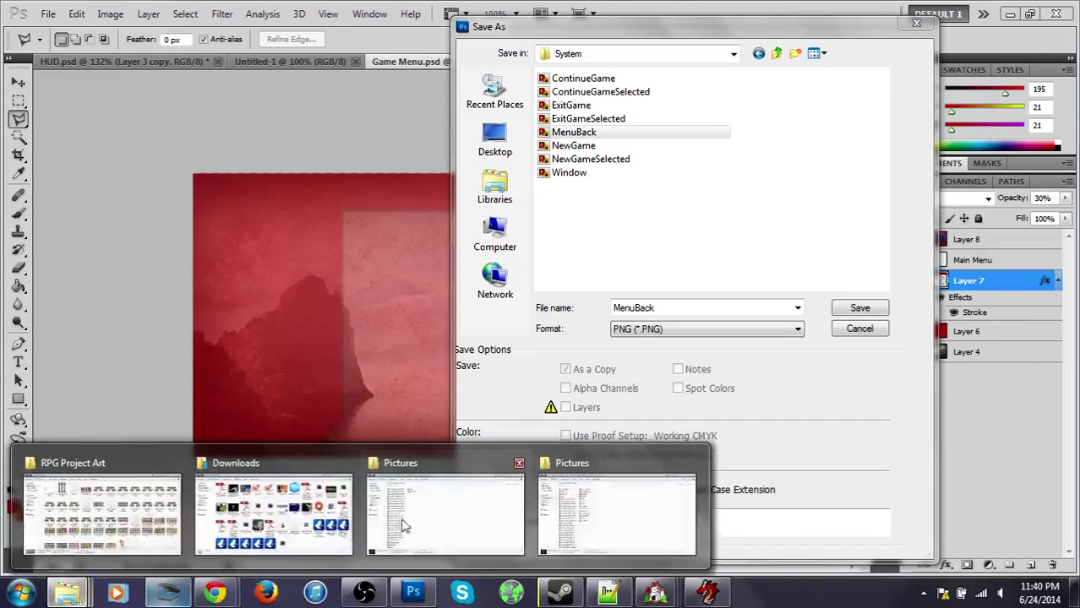
Step: Switch to Windows Explorer, browse to Tale of Maros > Graphics > System, and select MenuBack to check its image details
{"action": "left_click", "coordinate": [551, 512]}
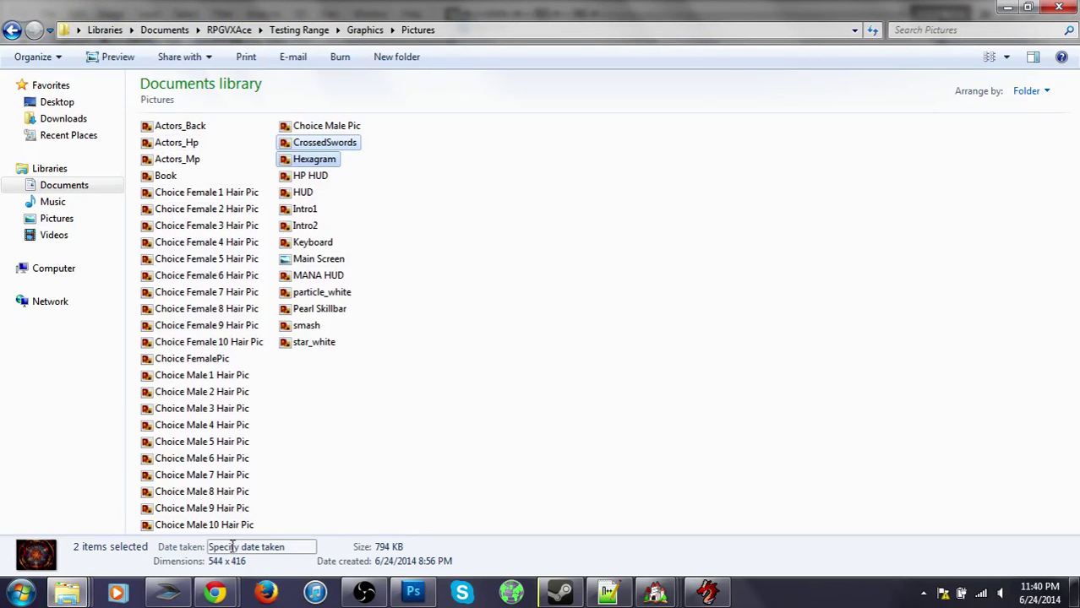
{"action": "mouse_move", "coordinate": [66, 597]}
{"action": "left_click", "coordinate": [501, 526]}
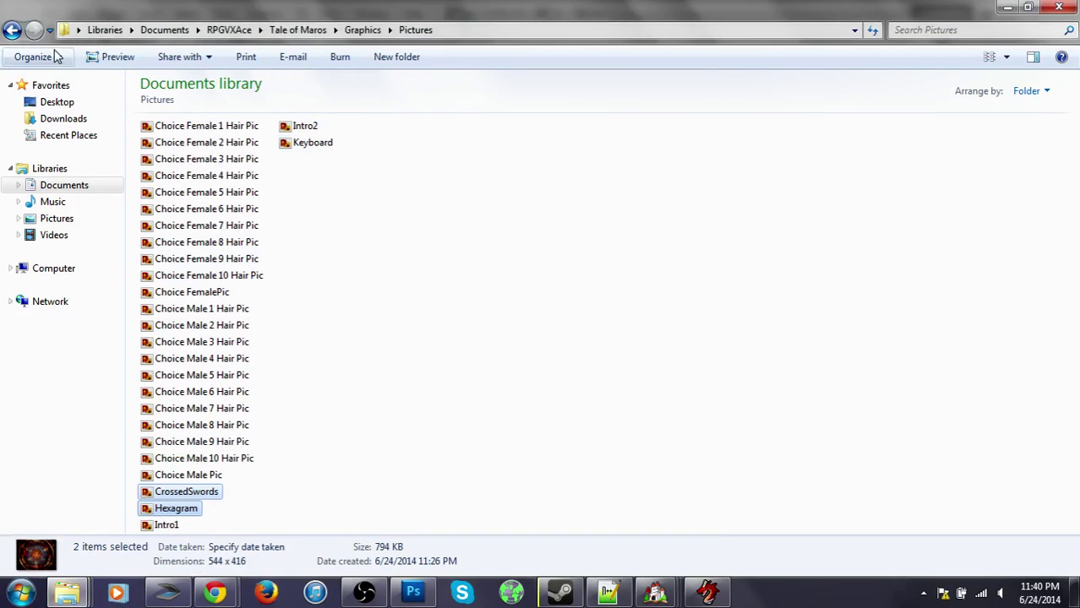
{"action": "left_click", "coordinate": [12, 31]}
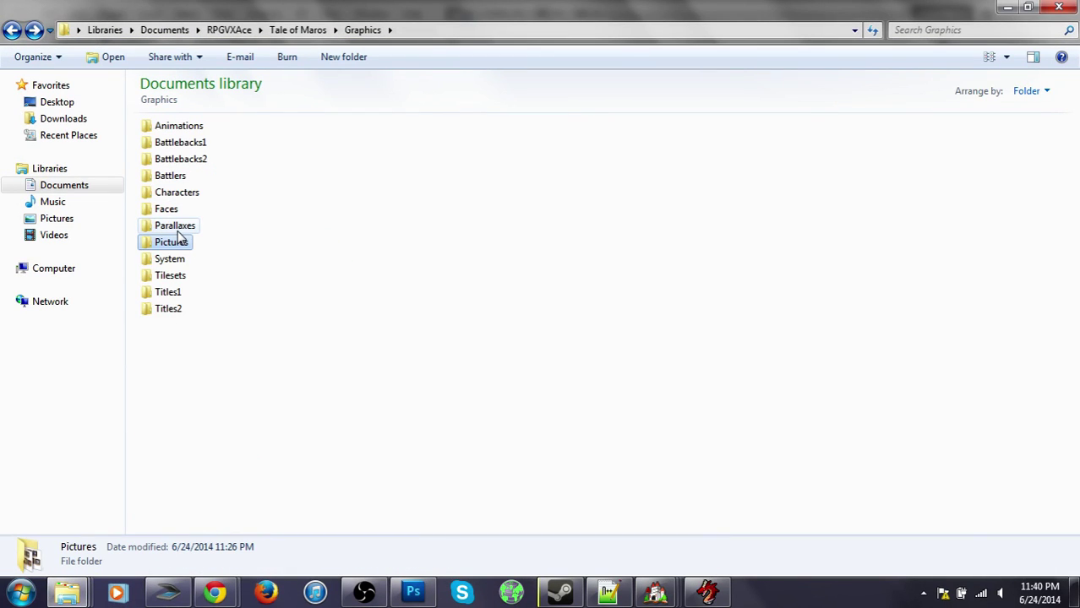
{"action": "double_click", "coordinate": [170, 259]}
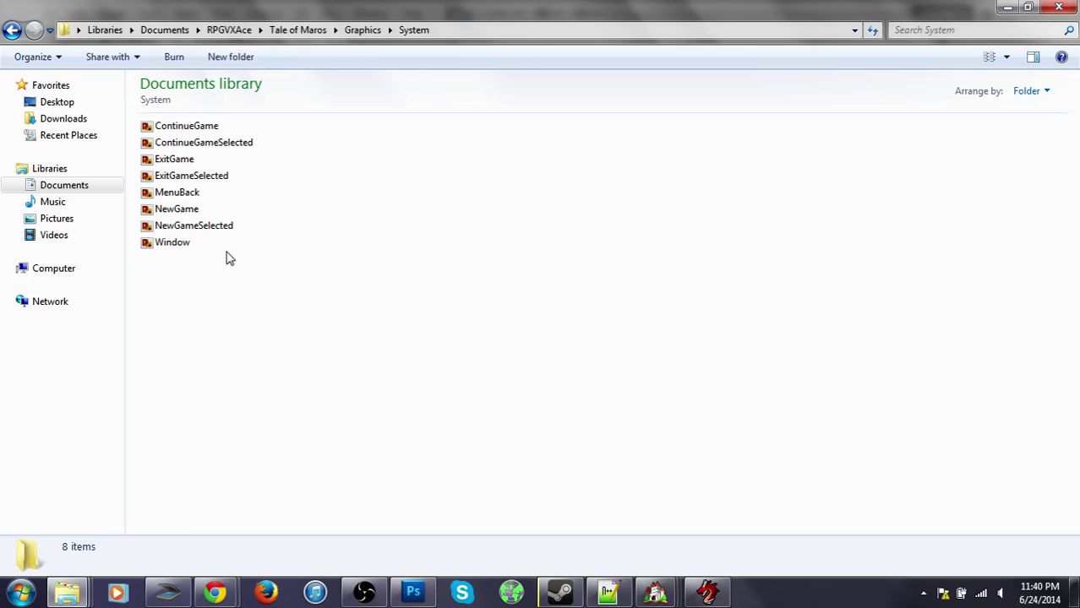
{"action": "left_click", "coordinate": [177, 193]}
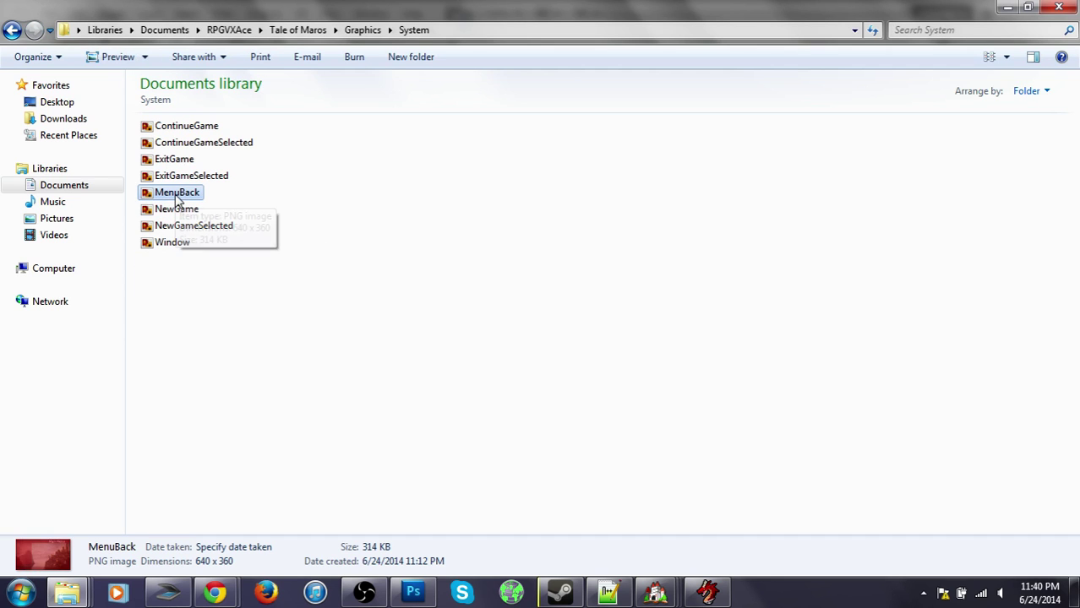
Step: Switch to the running Tale of Maros playtest, compare its current menu background, and exit the in-game menu
{"action": "left_click", "coordinate": [708, 591]}
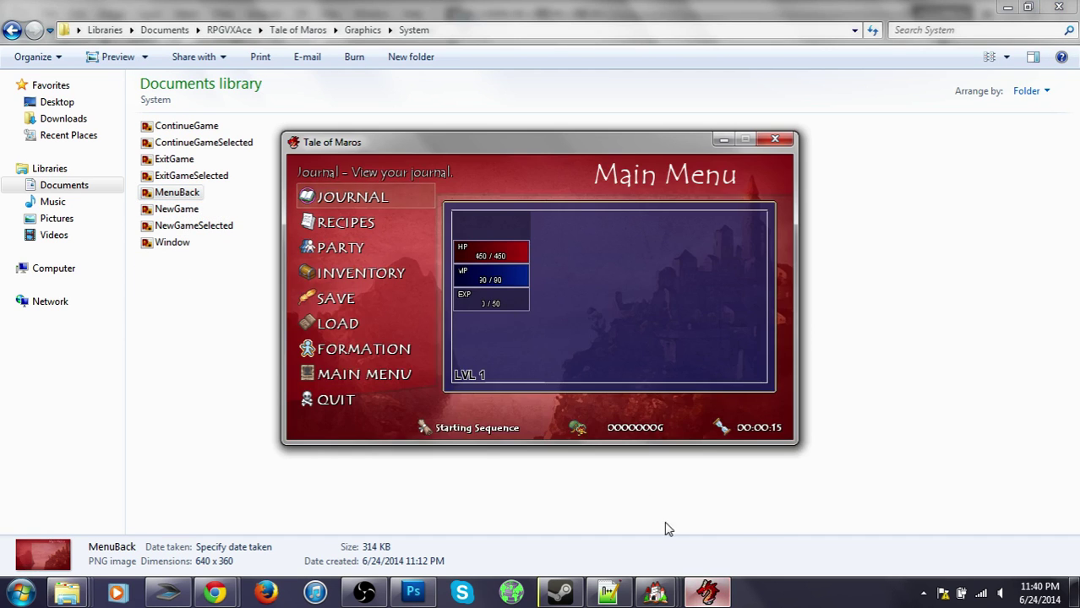
{"action": "left_click", "coordinate": [215, 593]}
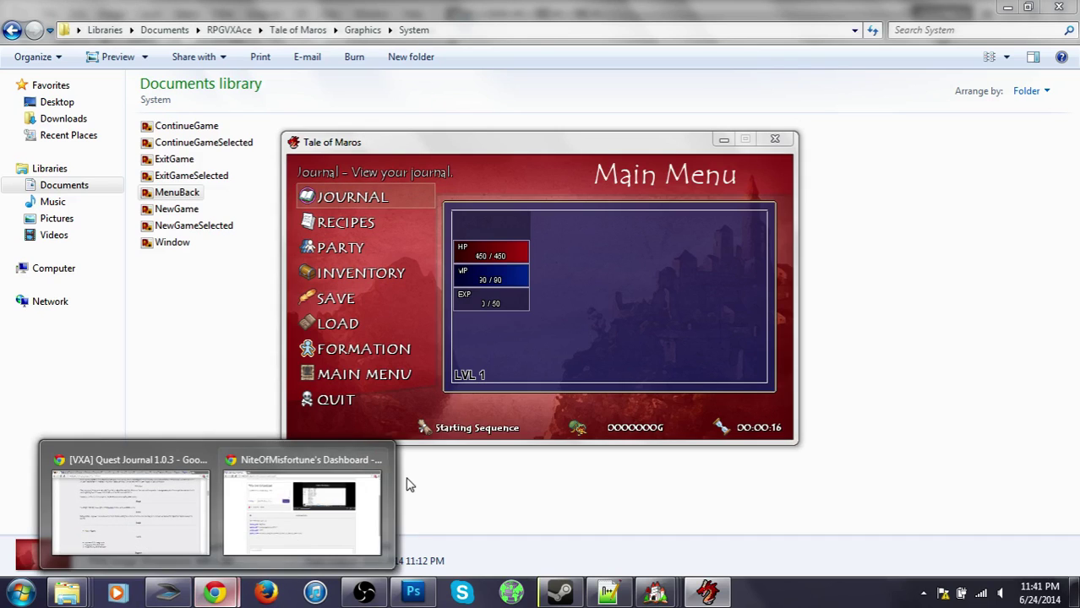
{"action": "left_click", "coordinate": [528, 285]}
{"action": "key", "text": "Escape"}
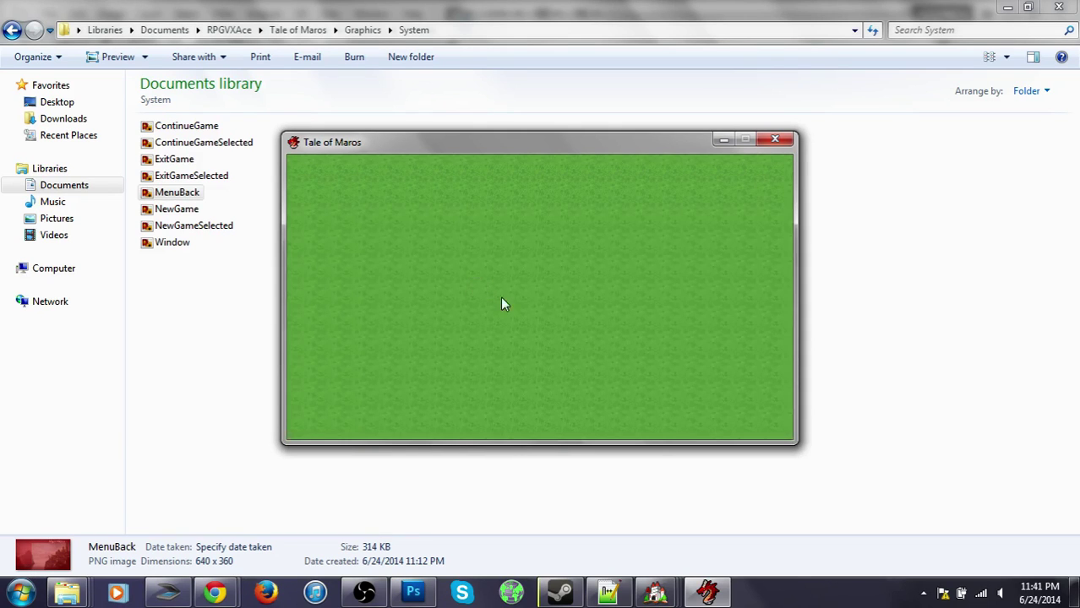
{"action": "left_click", "coordinate": [658, 595]}
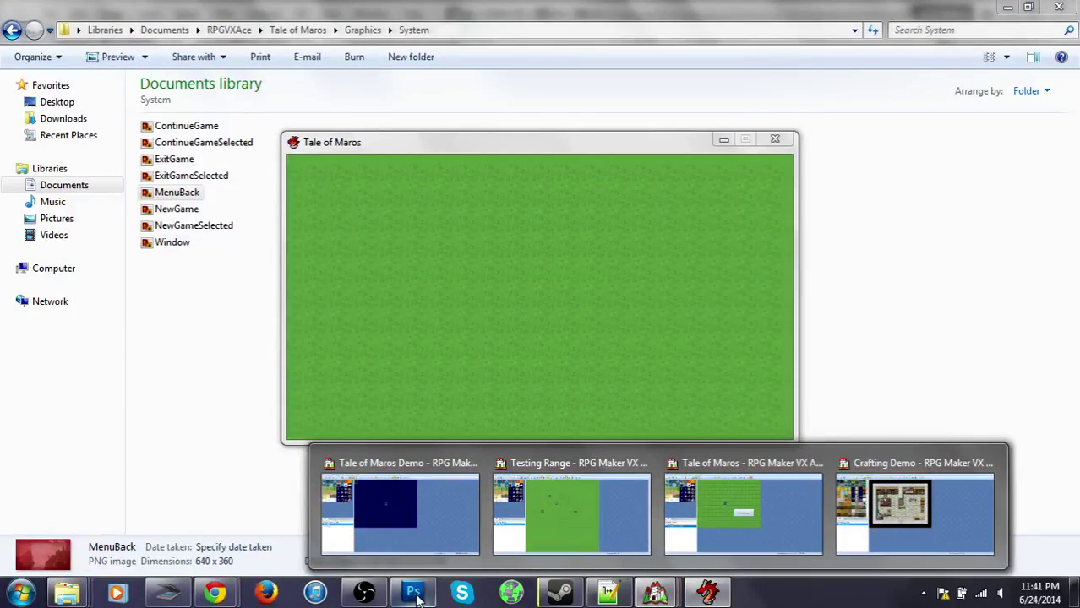
Step: Switch back to Photoshop and save the PNG over the existing MenuBack file with interlacing set to None
{"action": "left_click", "coordinate": [414, 595]}
{"action": "left_click", "coordinate": [845, 309]}
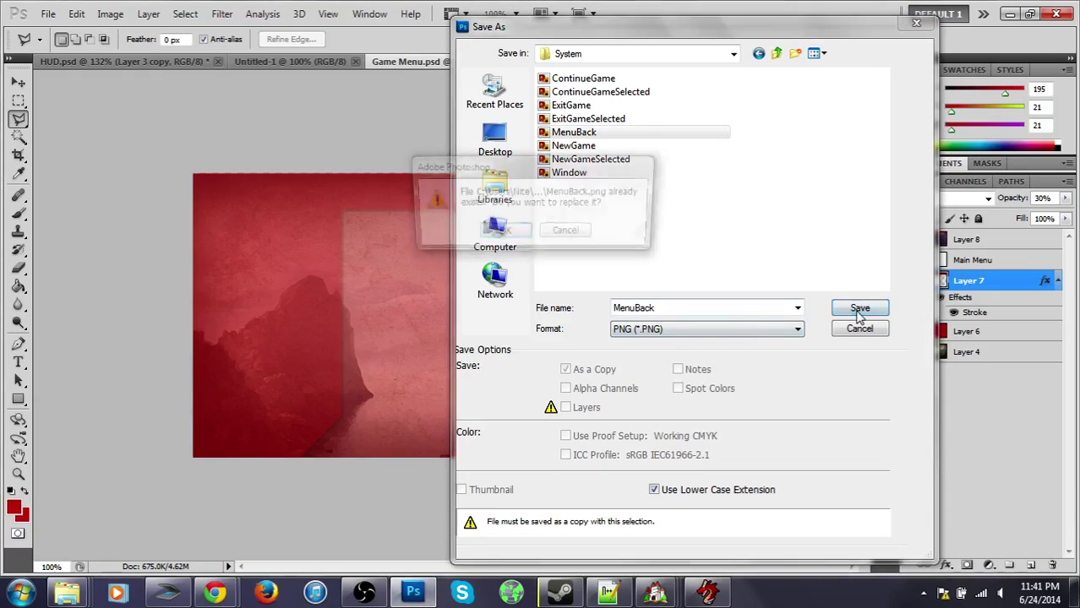
{"action": "left_click", "coordinate": [504, 234]}
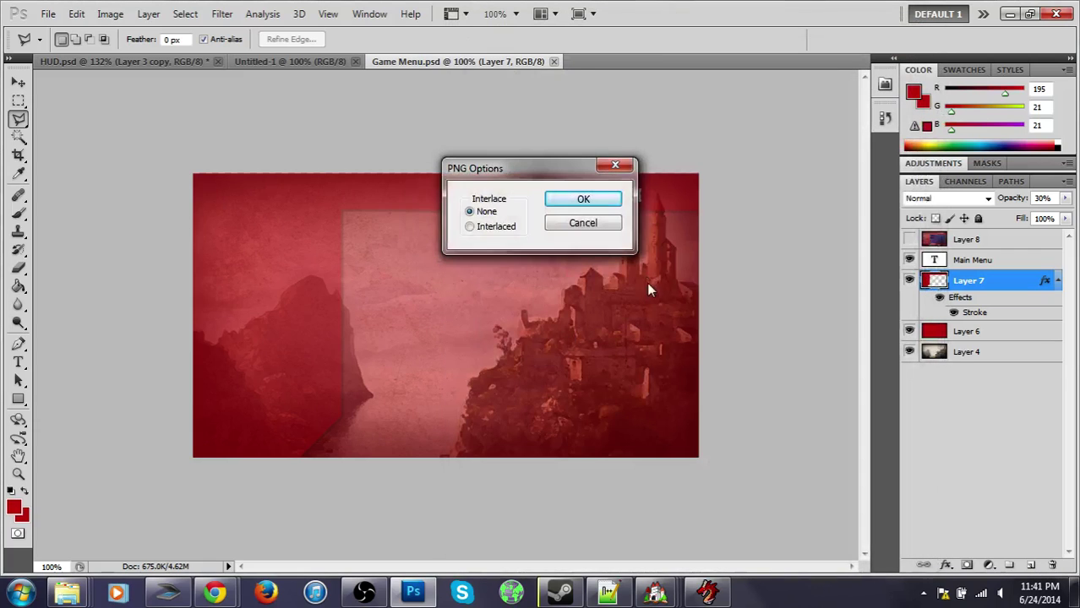
{"action": "left_click", "coordinate": [580, 201]}
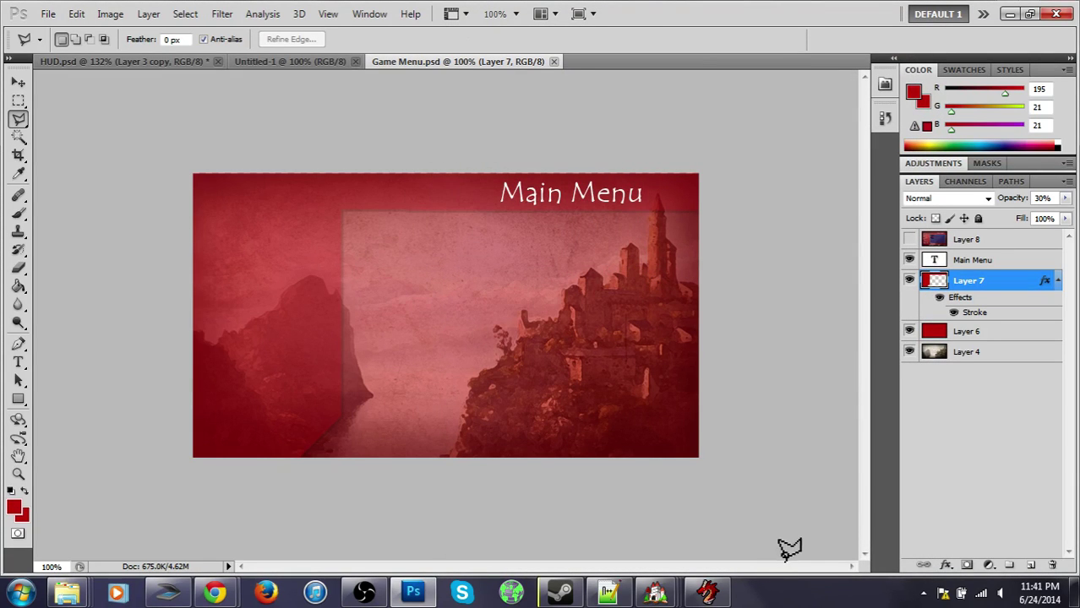
Step: Restart the Tale of Maros playtest from RPG Maker, begin a New Adventure, and open the in-game menu
{"action": "left_click", "coordinate": [718, 594]}
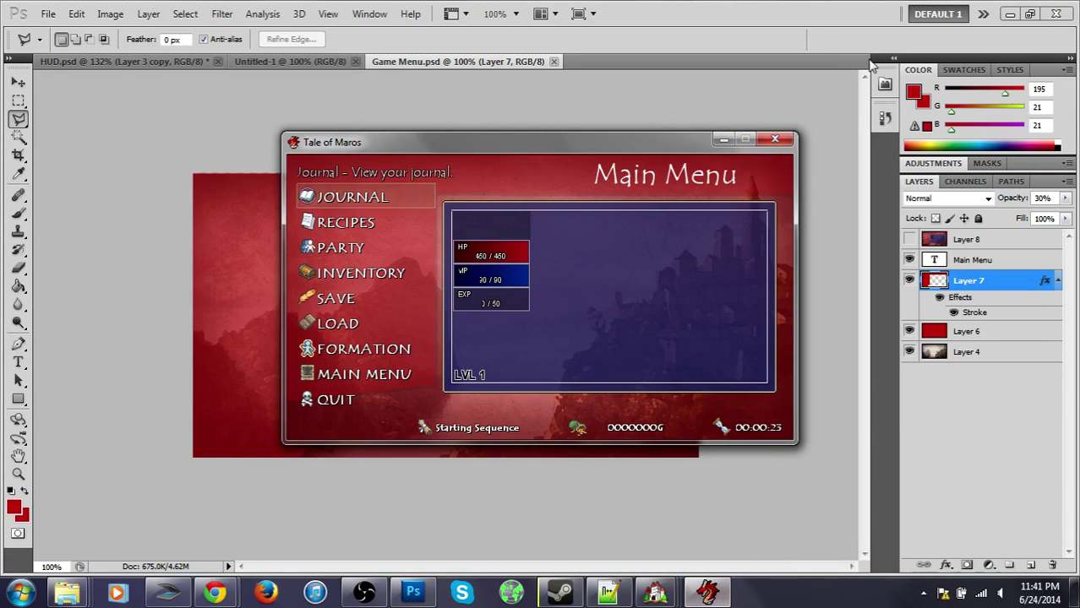
{"action": "left_click", "coordinate": [774, 138]}
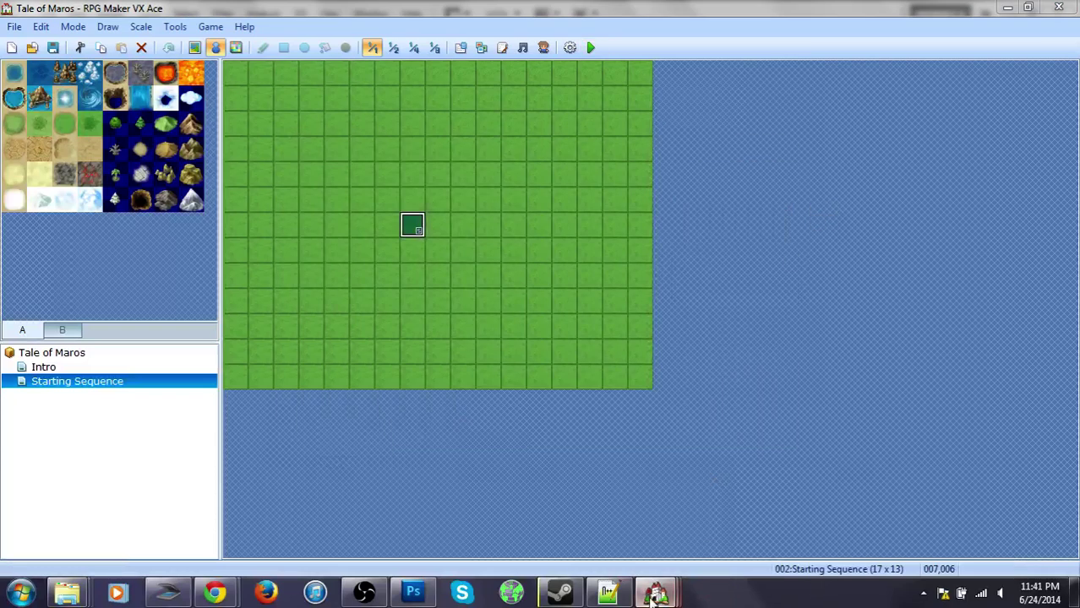
{"action": "left_click", "coordinate": [591, 49]}
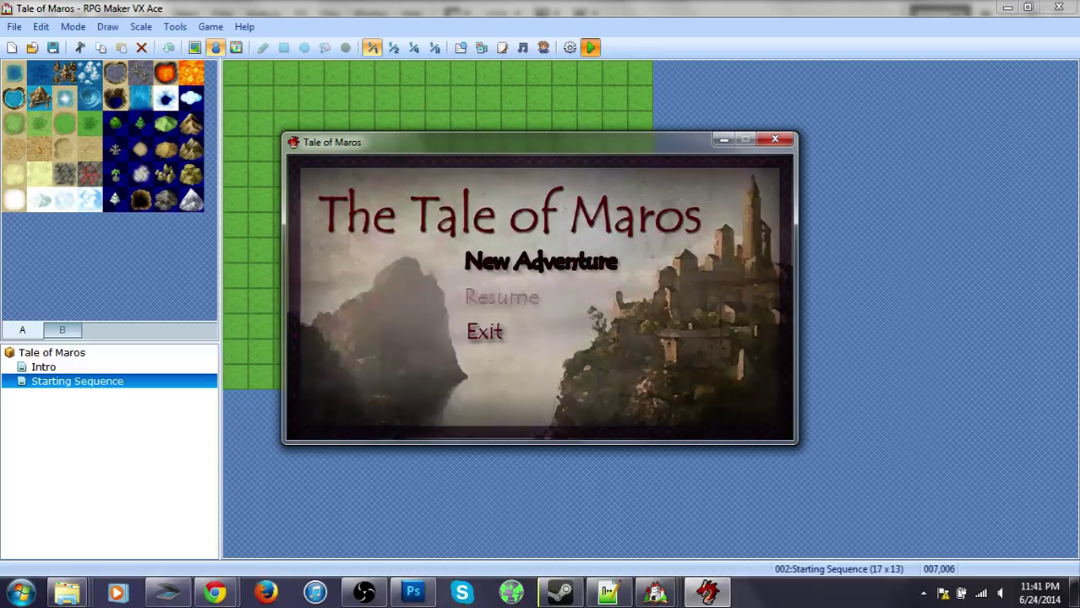
{"action": "key", "text": "Return"}
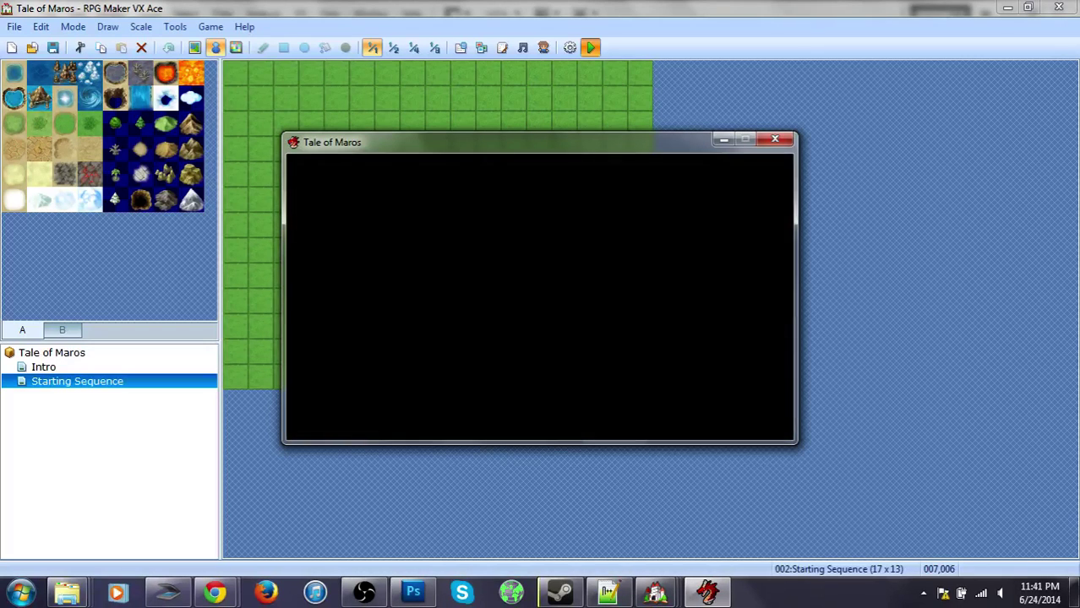
{"action": "key", "text": "Escape"}
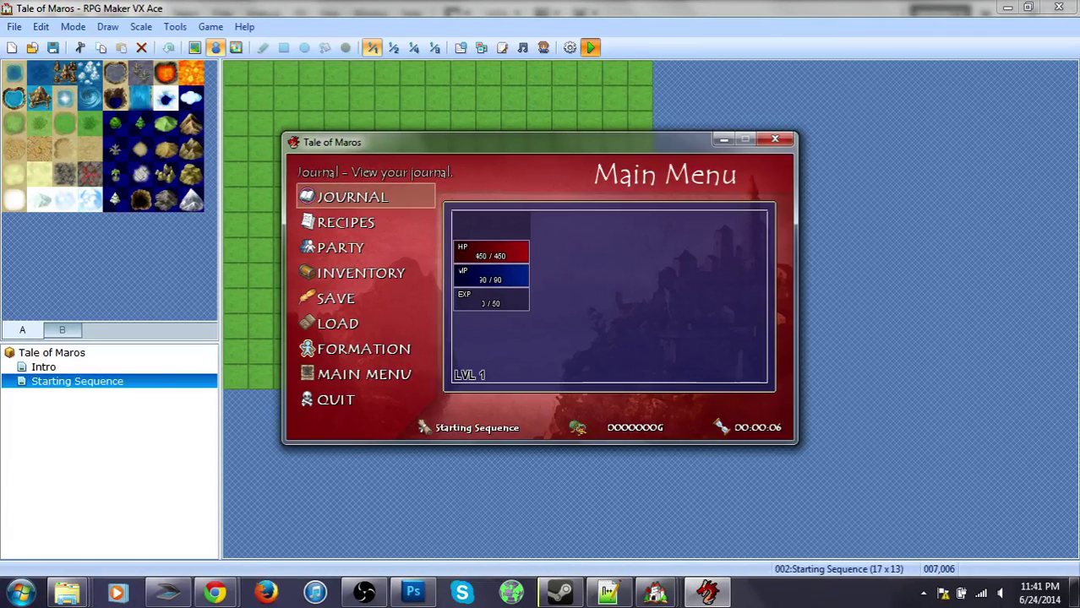
Step: View the Journal screen in the playtest, return to the menu, and move the selection to Inventory
{"action": "key", "text": "Return"}
{"action": "key", "text": "Escape"}
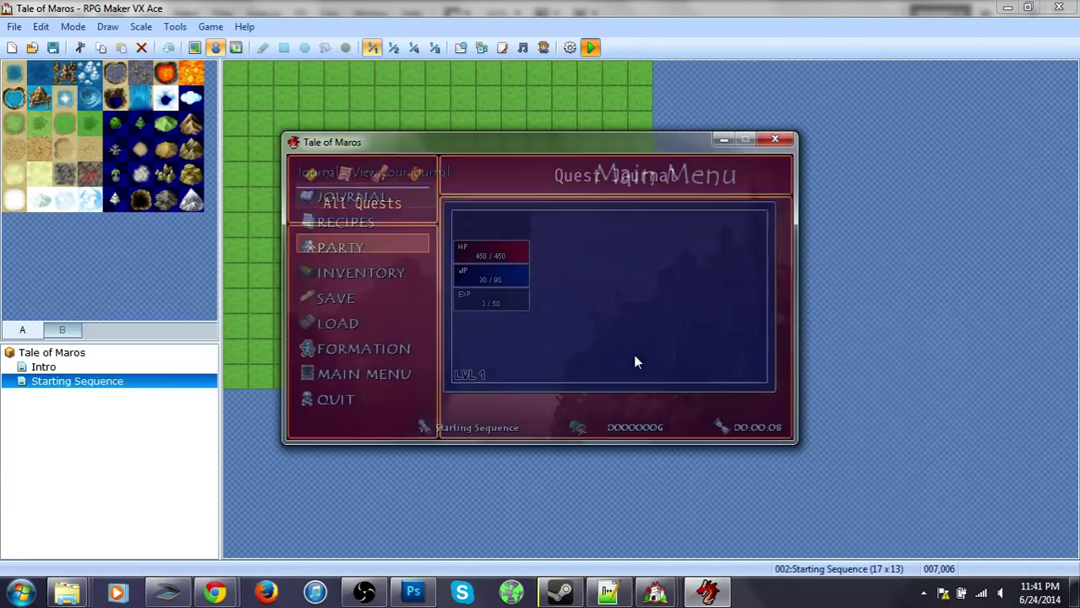
{"action": "key", "text": "Down"}
{"action": "key", "text": "Down"}
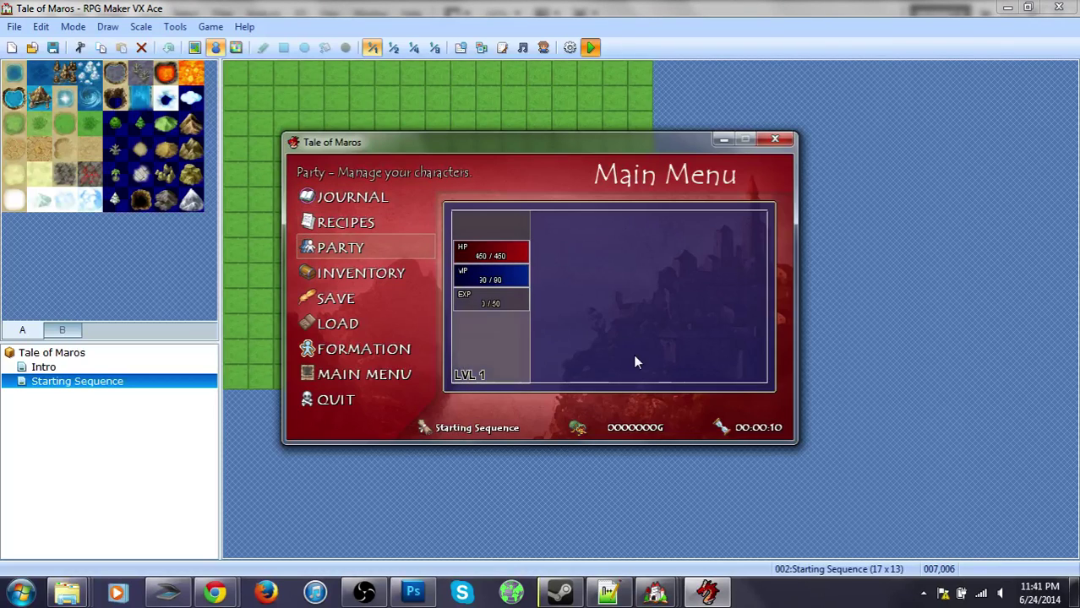
{"action": "key", "text": "Down"}
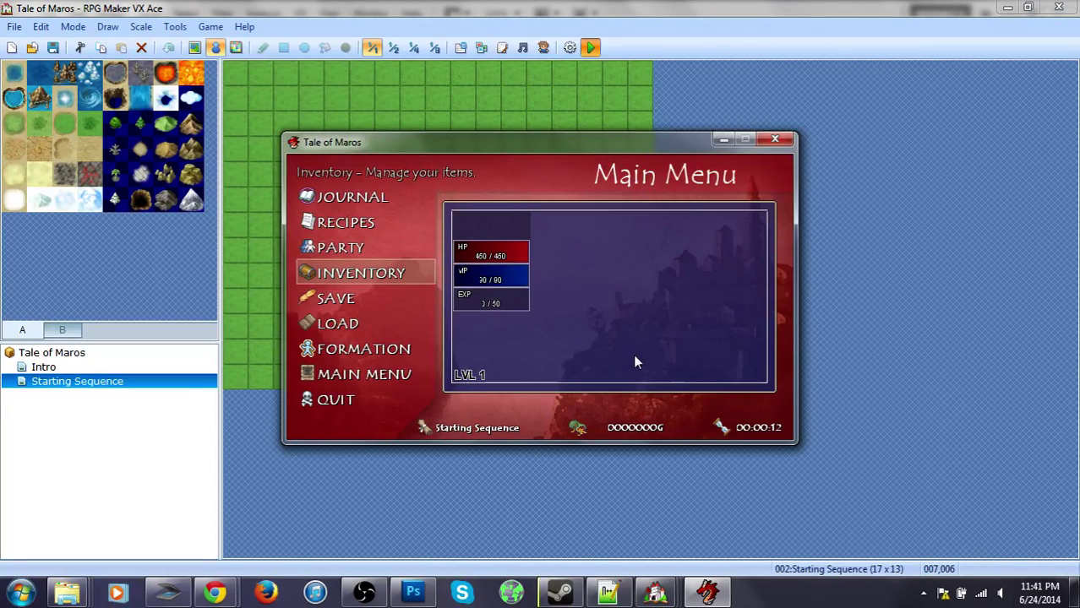
Step: Open the Inventory, cycle through its item categories in both directions, and return to the in-game menu
{"action": "key", "text": "Return"}
{"action": "key", "text": "Right"}
{"action": "key", "text": "Right"}
{"action": "key", "text": "Right"}
{"action": "key", "text": "Right"}
{"action": "key", "text": "Right"}
{"action": "key", "text": "Right"}
{"action": "key", "text": "Right"}
{"action": "key", "text": "Right"}
{"action": "key", "text": "Right"}
{"action": "key", "text": "Left"}
{"action": "key", "text": "Left"}
{"action": "key", "text": "Left"}
{"action": "key", "text": "Left"}
{"action": "key", "text": "Left"}
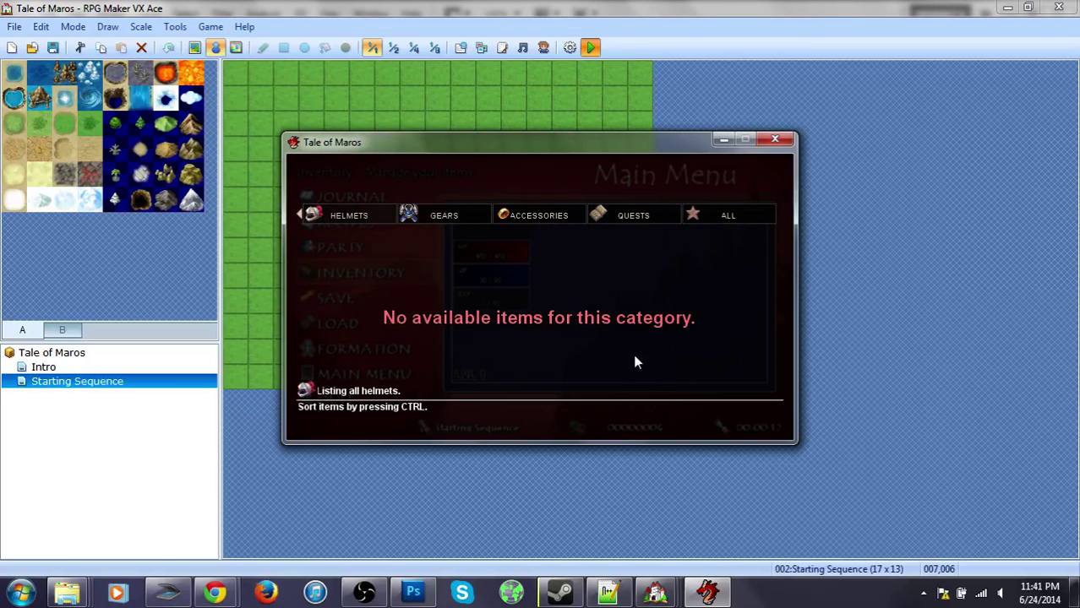
{"action": "key", "text": "Left"}
{"action": "key", "text": "Left"}
{"action": "key", "text": "Left"}
{"action": "key", "text": "Escape"}
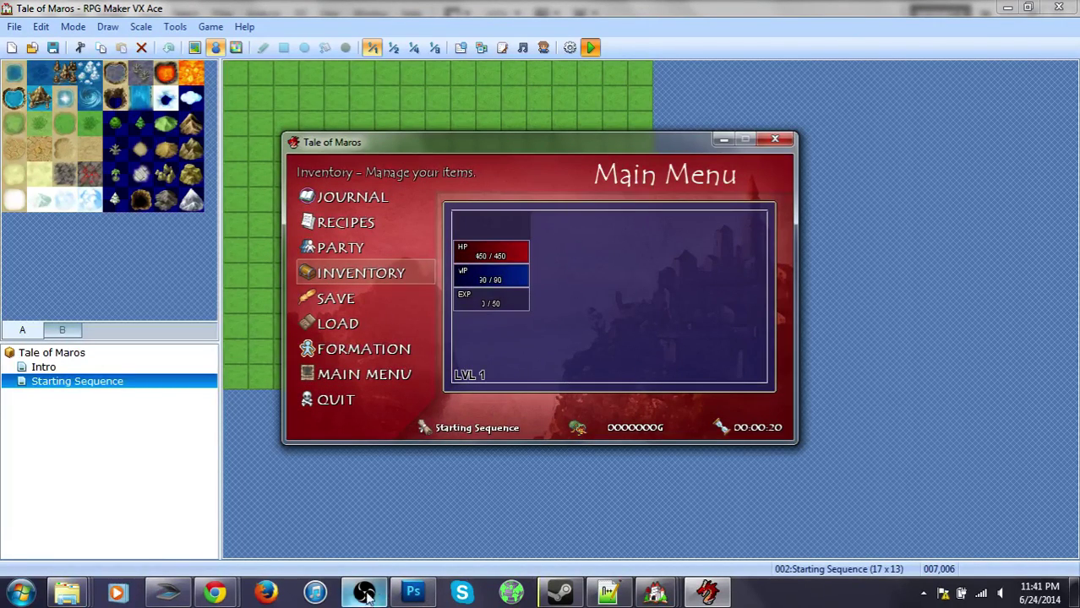
Step: Check the chat on the Twitch dashboard in Chrome, and bring up the Crafting Demo project in RPG Maker
{"action": "mouse_move", "coordinate": [215, 592]}
{"action": "left_click", "coordinate": [348, 546]}
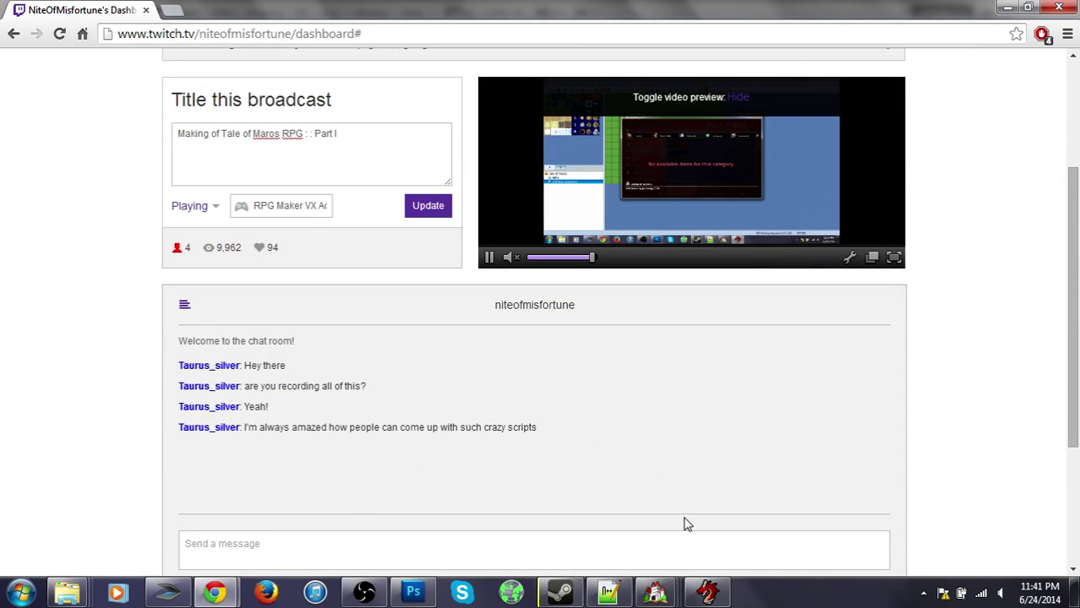
{"action": "mouse_move", "coordinate": [655, 594]}
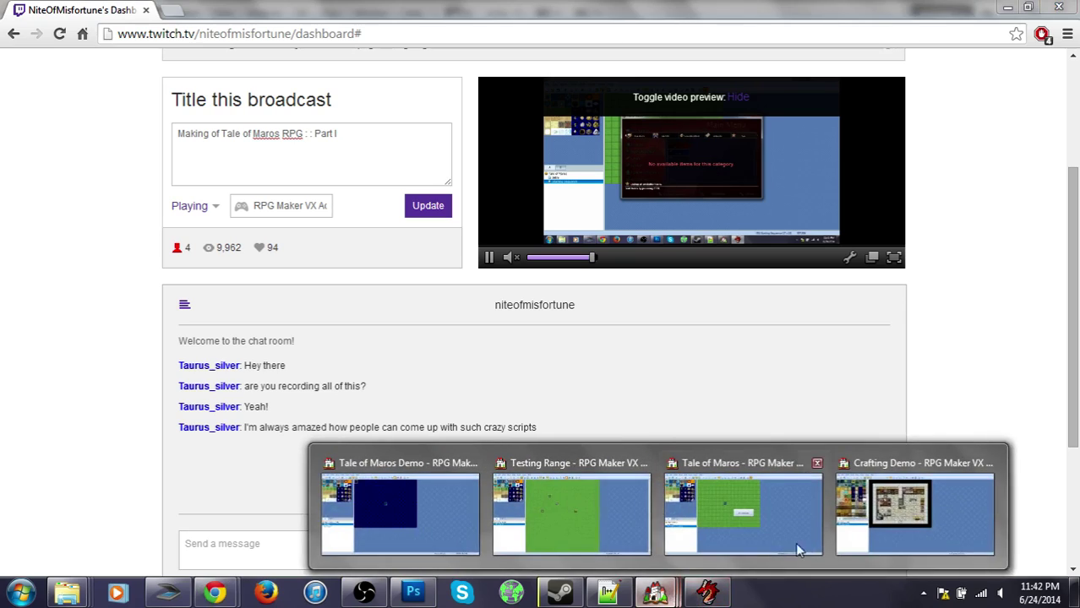
{"action": "left_click", "coordinate": [894, 539]}
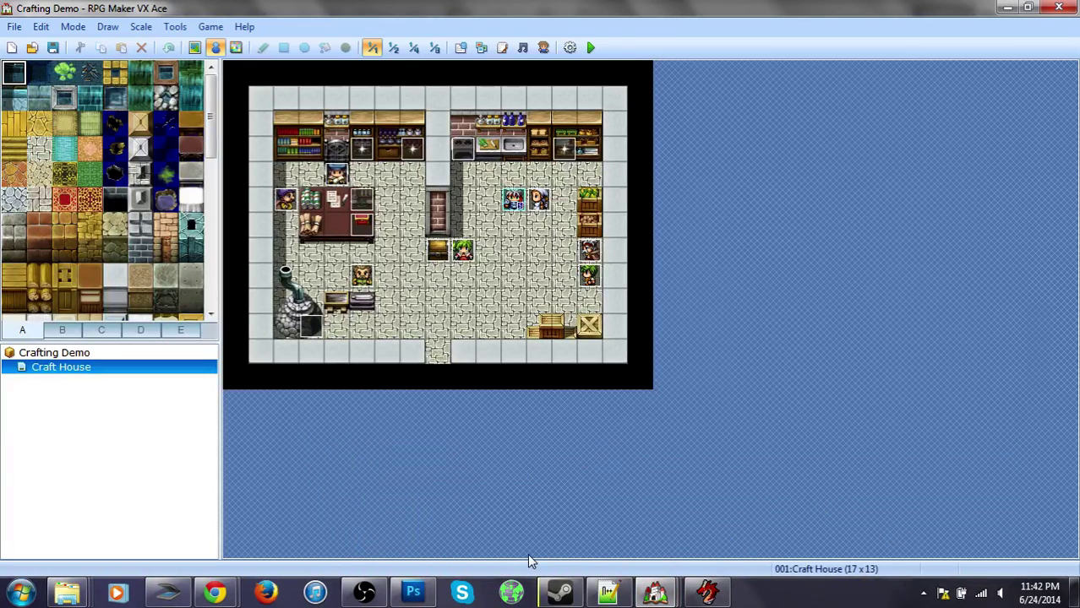
Step: Switch to the Testing Range project and examine the Hirion Engine Settings script, including its header, resolution and MENU_LIST sections
{"action": "mouse_move", "coordinate": [665, 592]}
{"action": "left_click", "coordinate": [551, 508]}
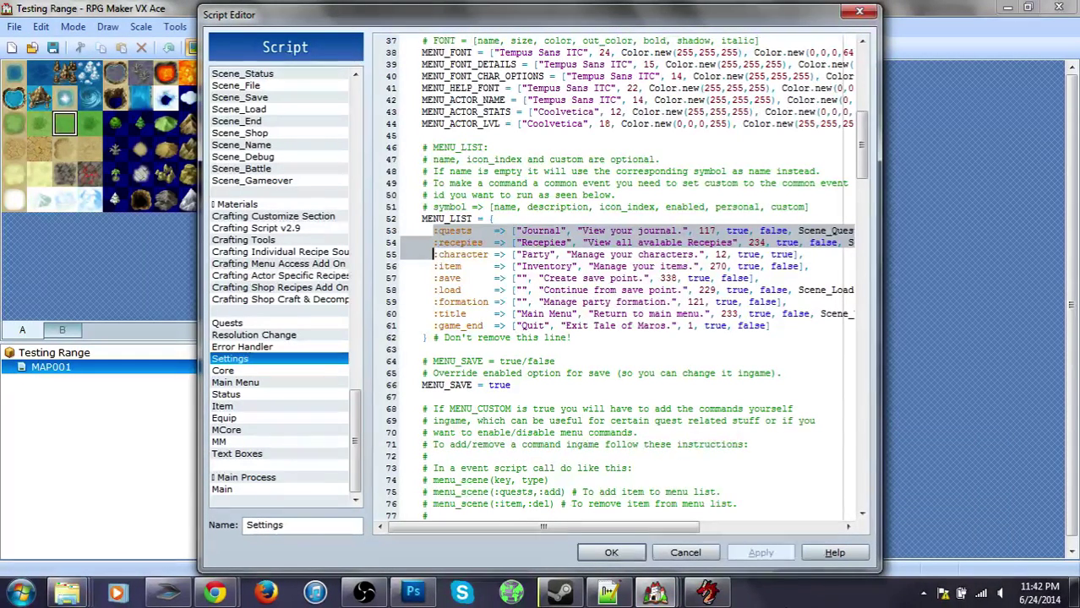
{"action": "left_click", "coordinate": [662, 427]}
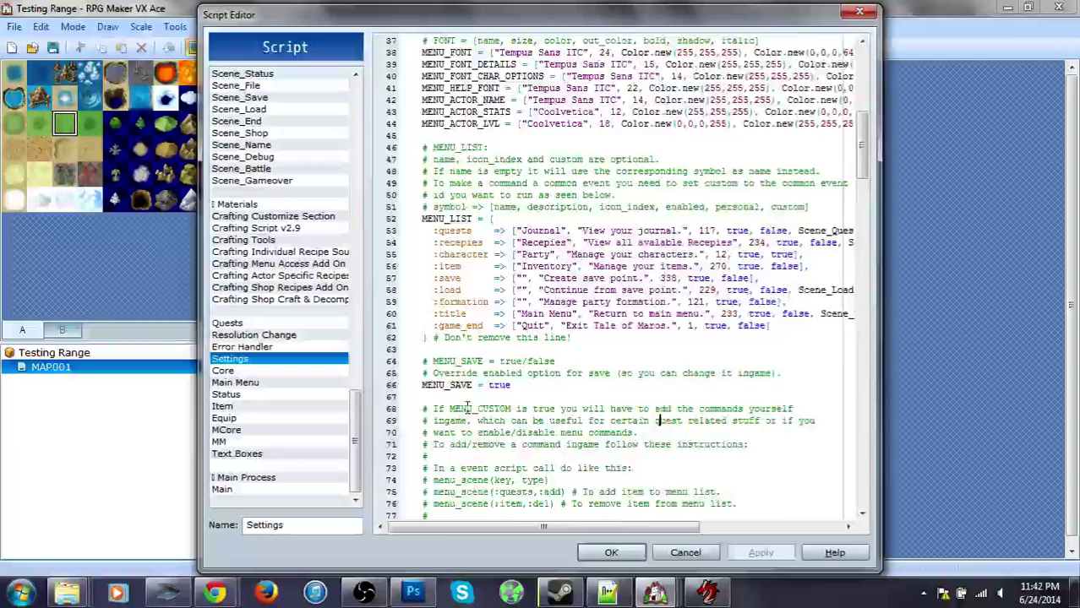
{"action": "scroll", "coordinate": [466, 414], "scroll_direction": "up", "scroll_amount": 8}
{"action": "scroll", "coordinate": [467, 414], "scroll_direction": "up", "scroll_amount": 4}
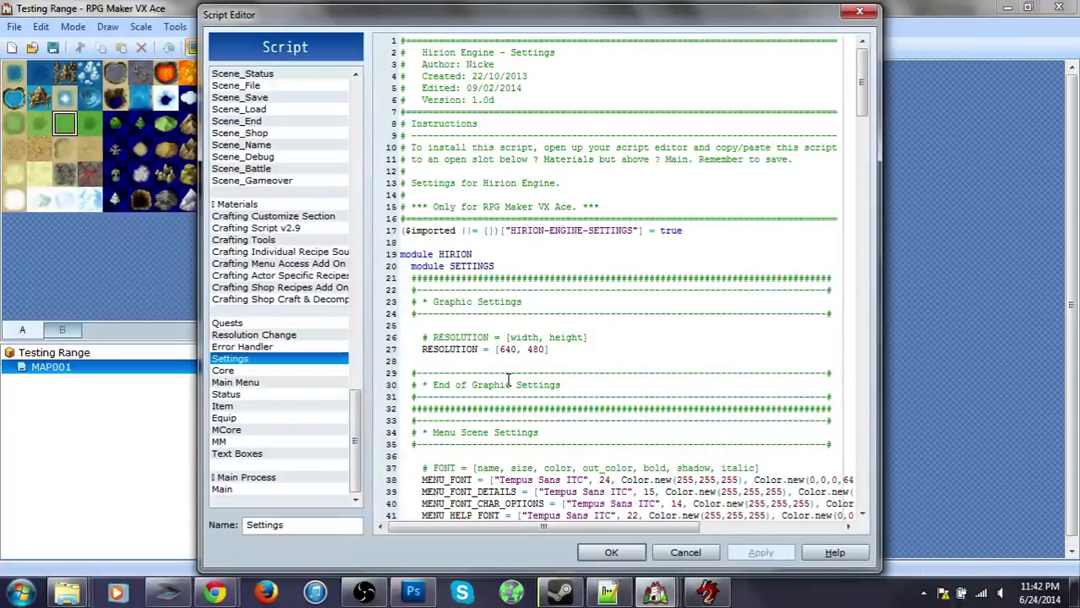
{"action": "scroll", "coordinate": [518, 384], "scroll_direction": "down", "scroll_amount": 15}
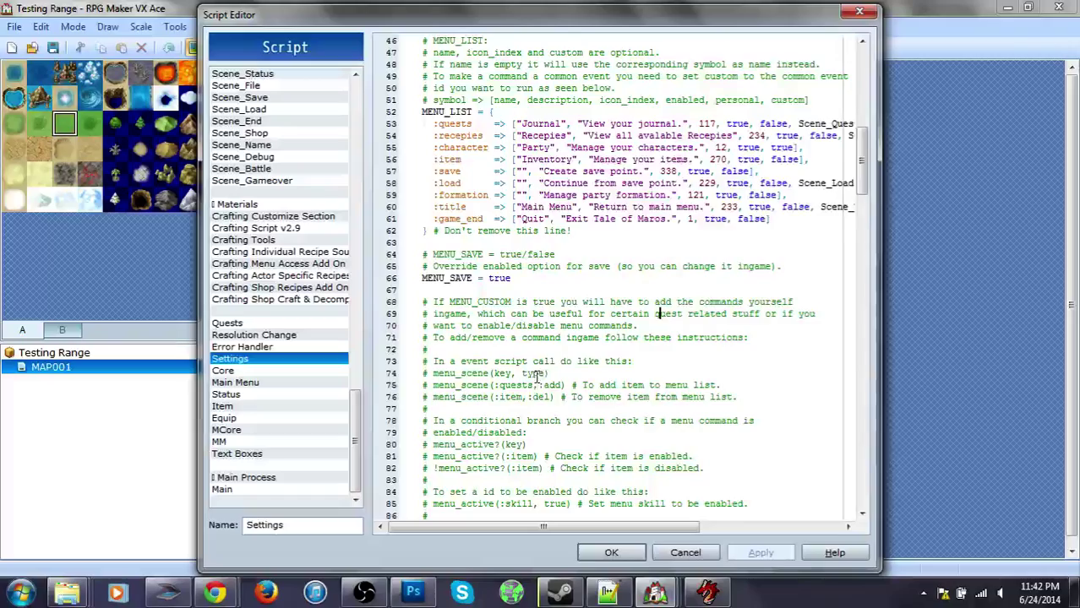
{"action": "scroll", "coordinate": [526, 376], "scroll_direction": "up", "scroll_amount": 15}
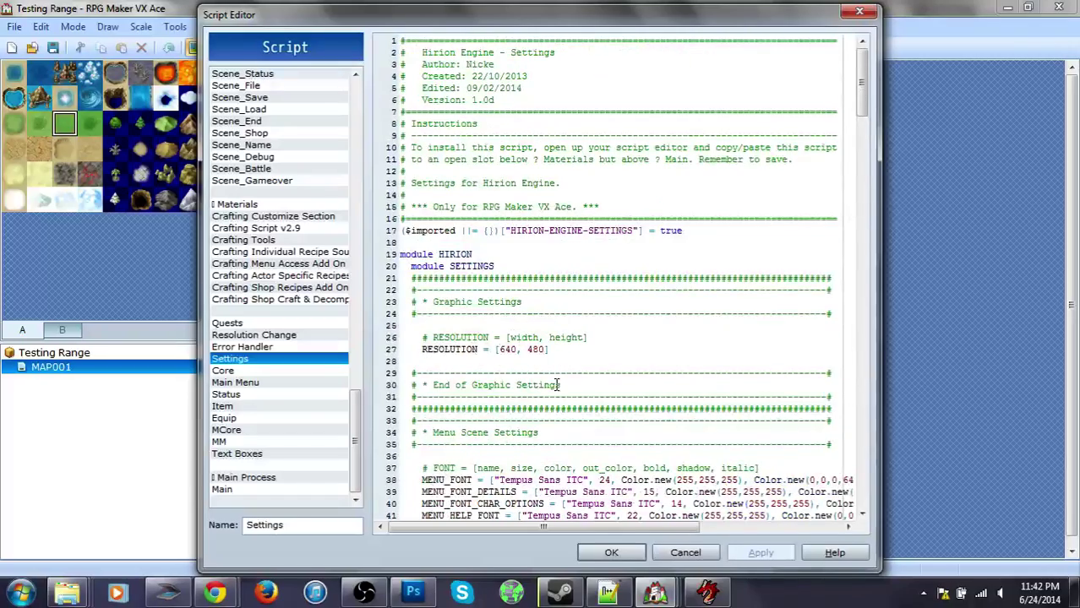
{"action": "left_click_drag", "start_coordinate": [860, 87], "coordinate": [858, 53]}
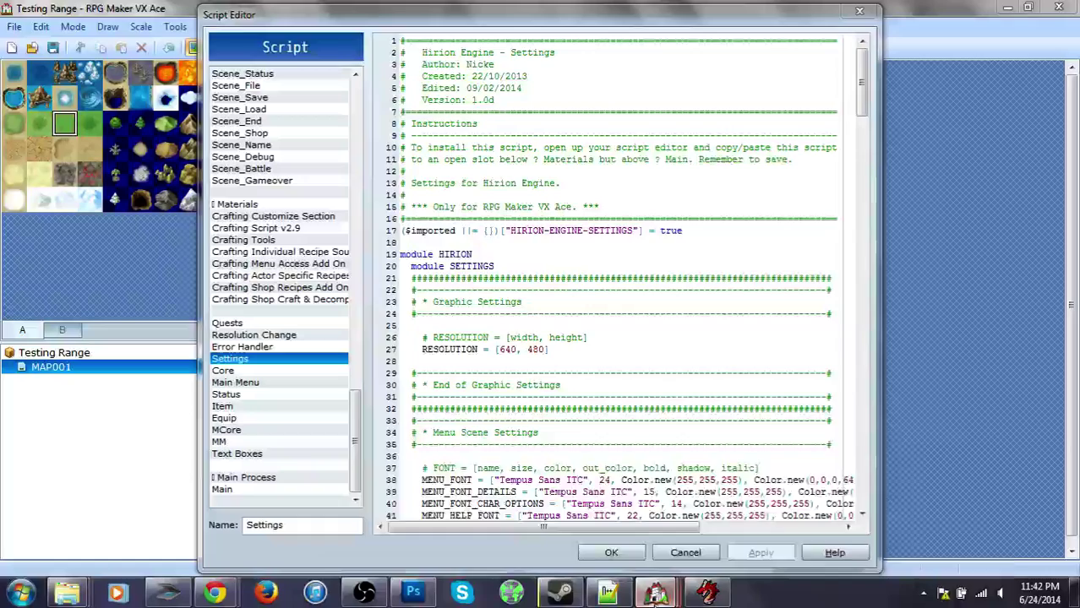
Step: Return to the Tale of Maros project, close its playtest, and check the Twitch dashboard chat in Chrome
{"action": "mouse_move", "coordinate": [656, 597]}
{"action": "left_click", "coordinate": [731, 515]}
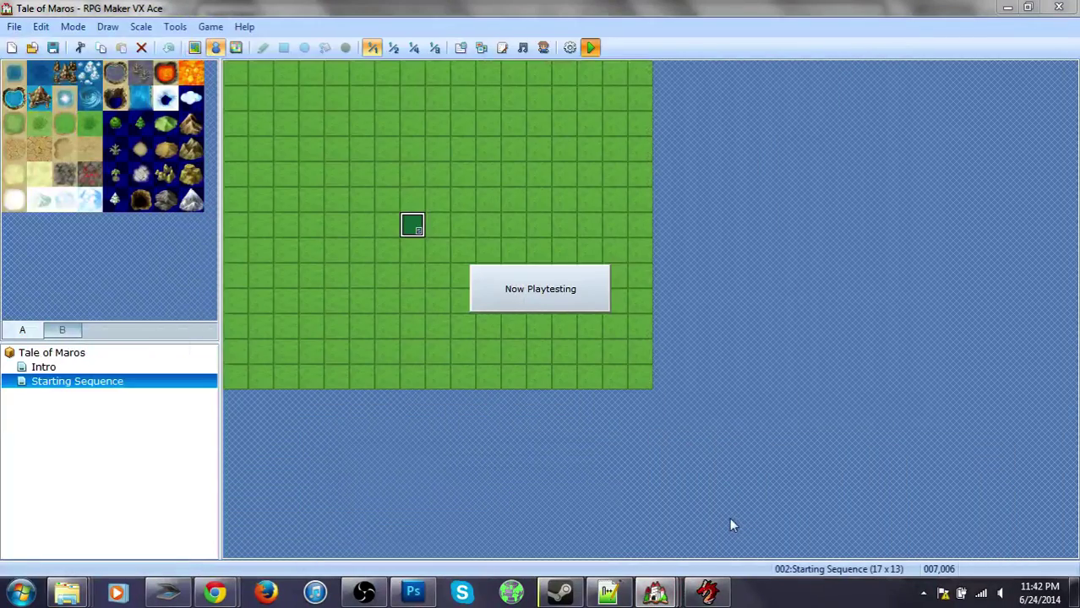
{"action": "left_click", "coordinate": [708, 591]}
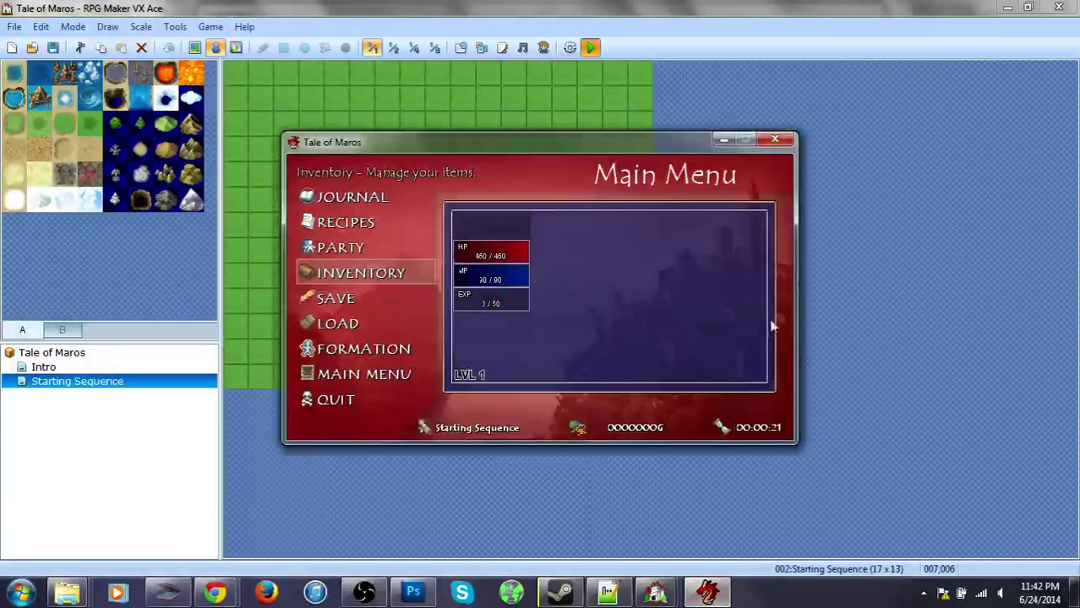
{"action": "left_click", "coordinate": [774, 140]}
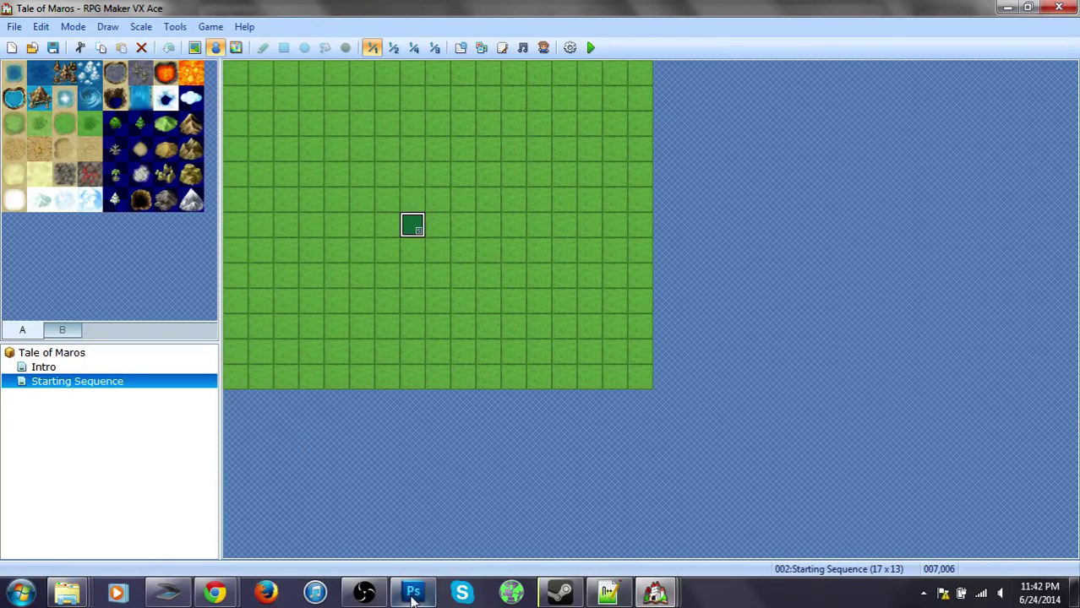
{"action": "mouse_move", "coordinate": [215, 594]}
{"action": "left_click", "coordinate": [278, 517]}
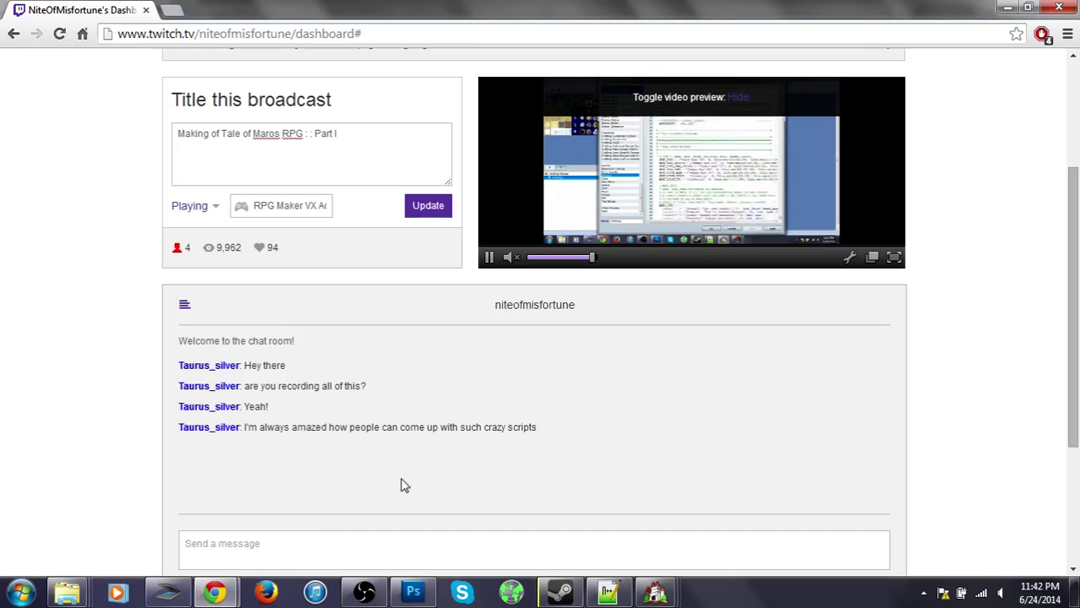